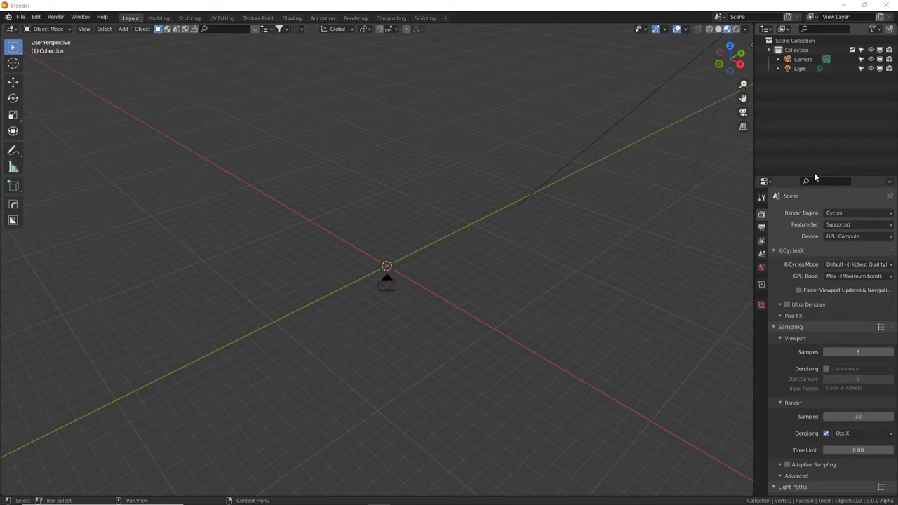
Enlarge the Properties editor so that it takes up more of the space used by the Outliner.
{"action": "left_click_drag", "start_coordinate": [815, 176], "coordinate": [825, 102]}
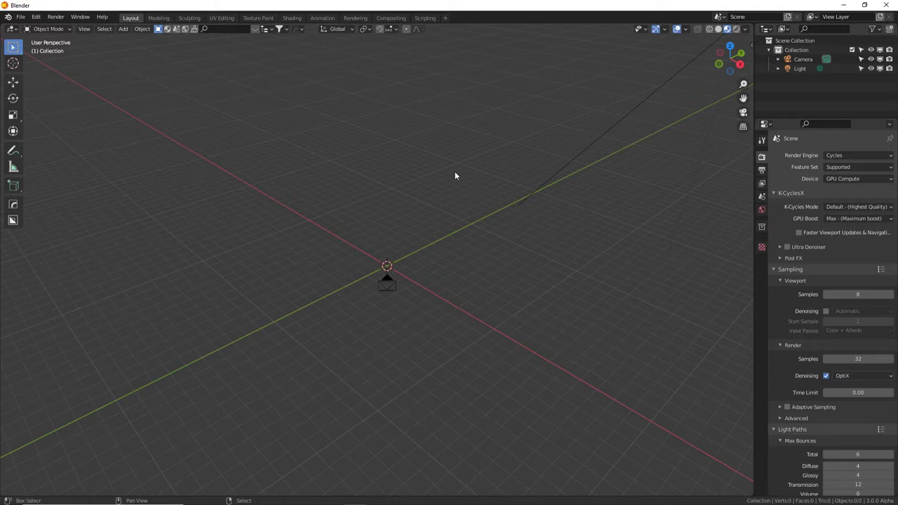
{"action": "key", "text": "shift+a"}
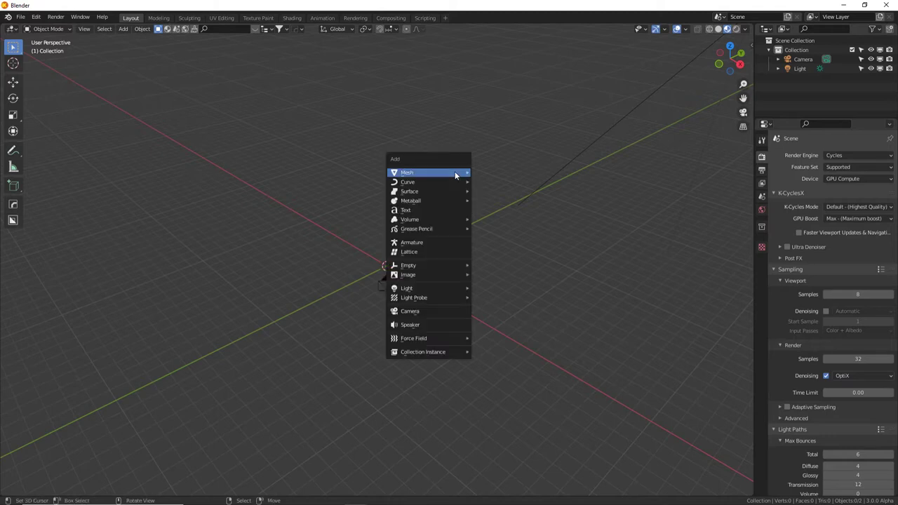
{"action": "mouse_move", "coordinate": [455, 173]}
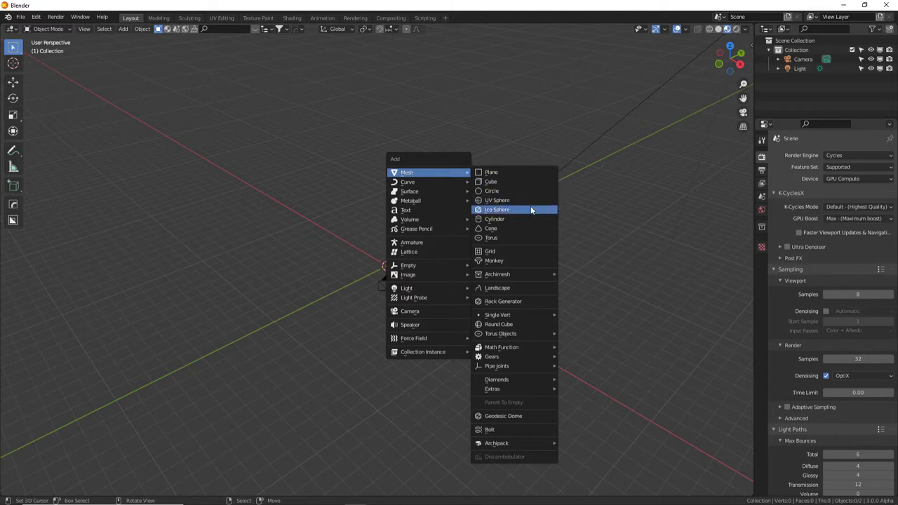
{"action": "key", "text": "Escape"}
Add an ico sphere mesh with 2 subdivisions to the scene.
{"action": "key", "text": "shift+a"}
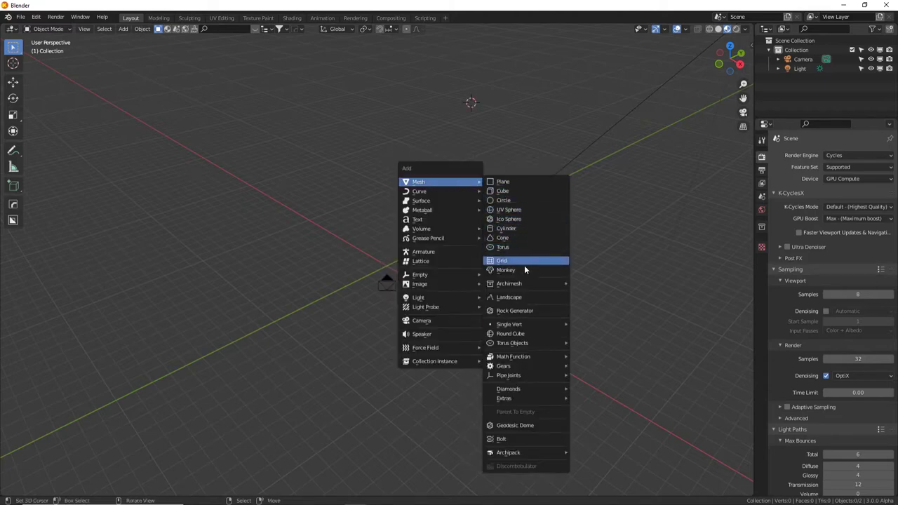
{"action": "left_click", "coordinate": [519, 220]}
{"action": "left_click", "coordinate": [44, 489]}
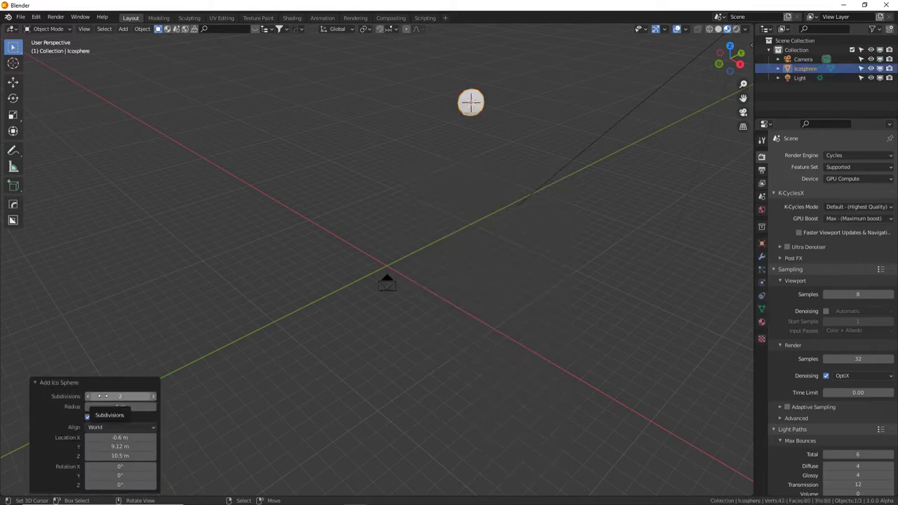
{"action": "left_click", "coordinate": [477, 108]}
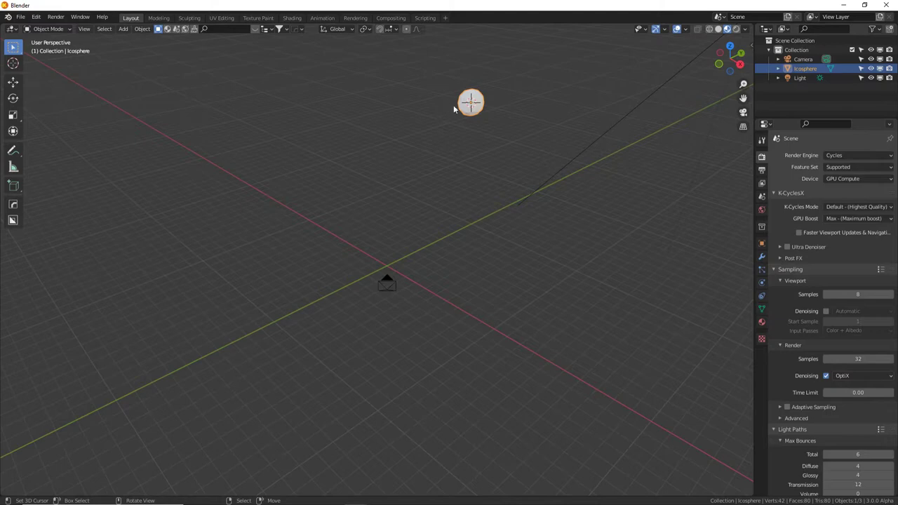
Clear the icosphere's location so it sits at the world origin, and scale it uniformly by 4.
{"action": "middle_click_drag", "start_coordinate": [457, 106], "coordinate": [405, 247]}
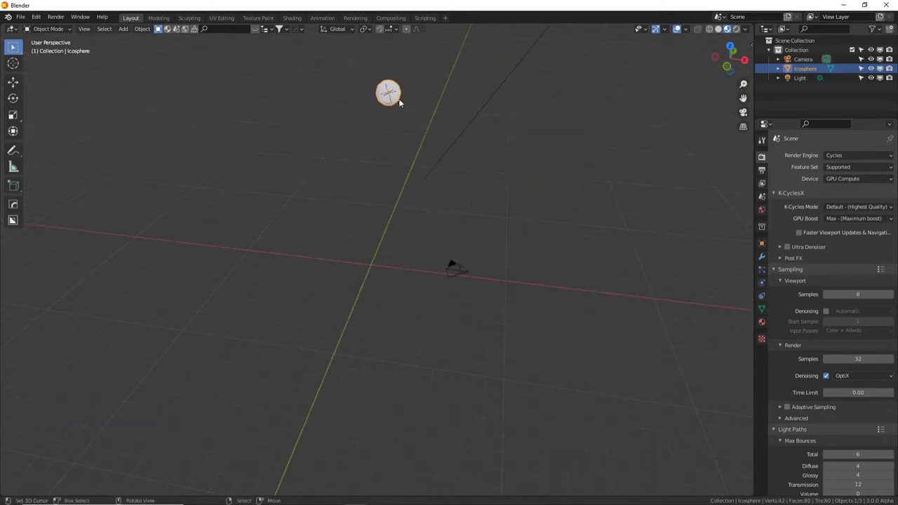
{"action": "middle_click_drag", "start_coordinate": [437, 100], "coordinate": [411, 105]}
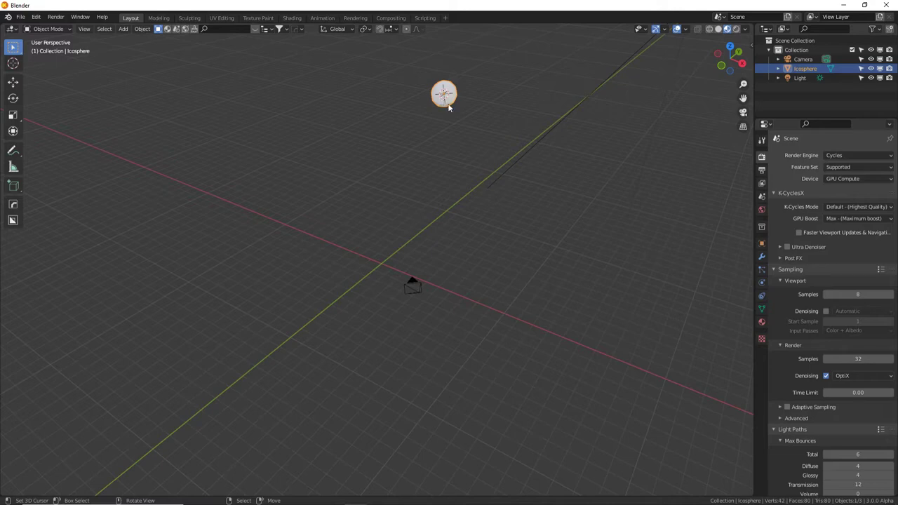
{"action": "key", "text": "alt+g"}
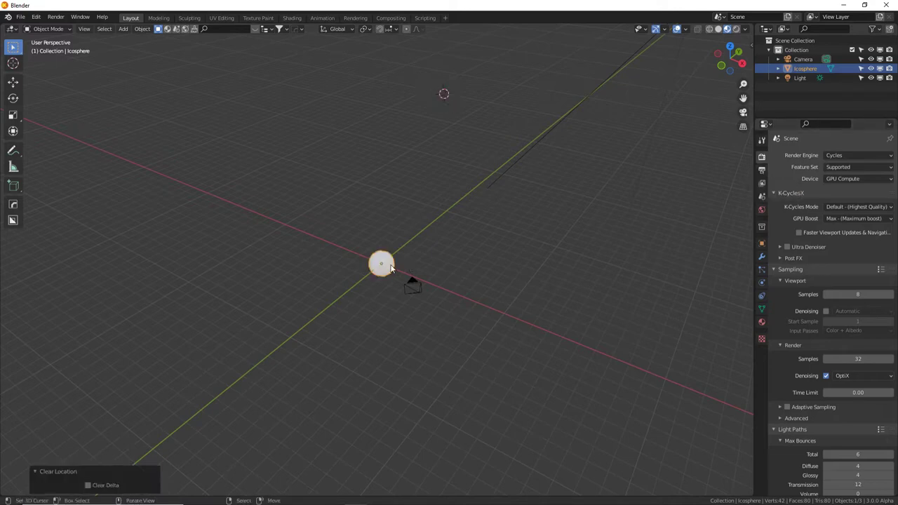
{"action": "key", "text": "s"}
{"action": "key", "text": "4"}
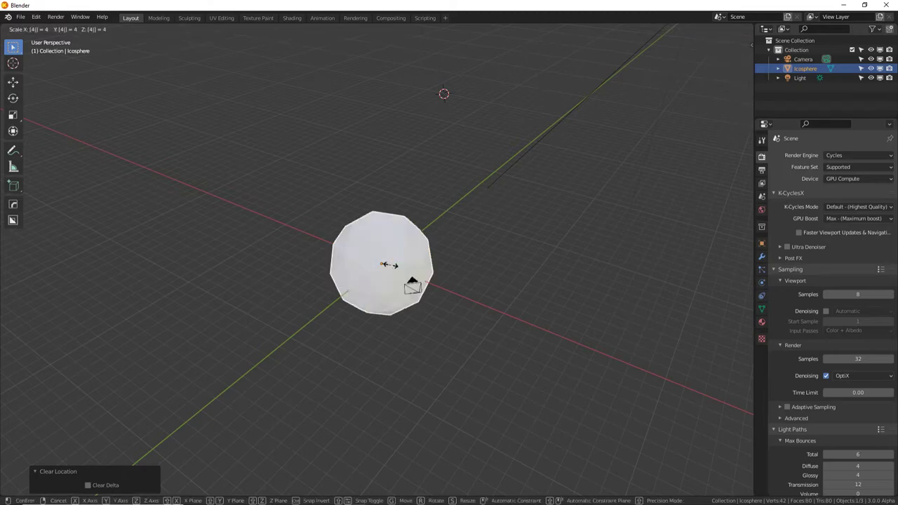
{"action": "key", "text": "Return"}
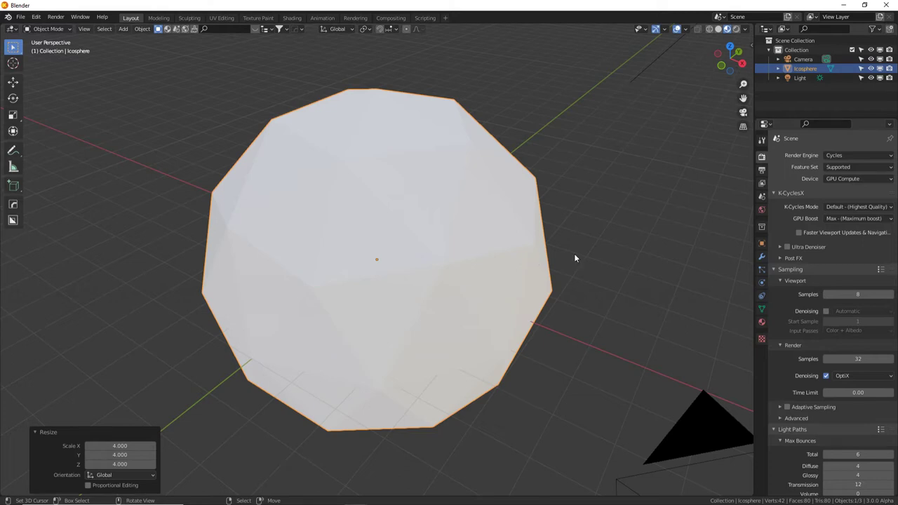
Add an Edge Split modifier to the icosphere with an edge angle of 0°.
{"action": "left_click", "coordinate": [762, 258]}
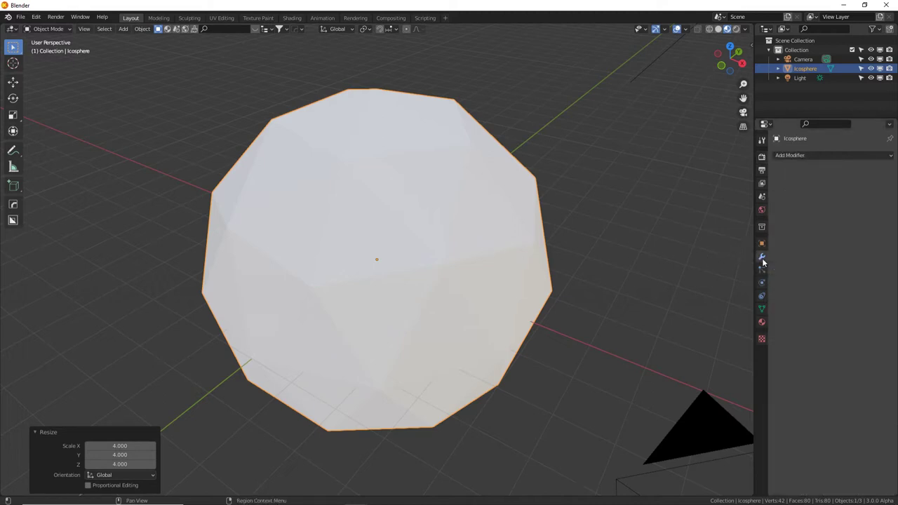
{"action": "left_click", "coordinate": [814, 155]}
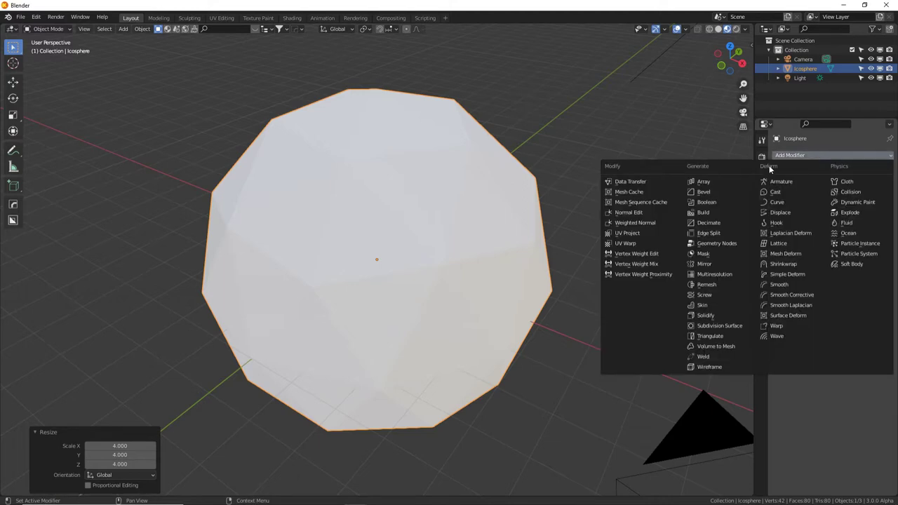
{"action": "left_click", "coordinate": [719, 232]}
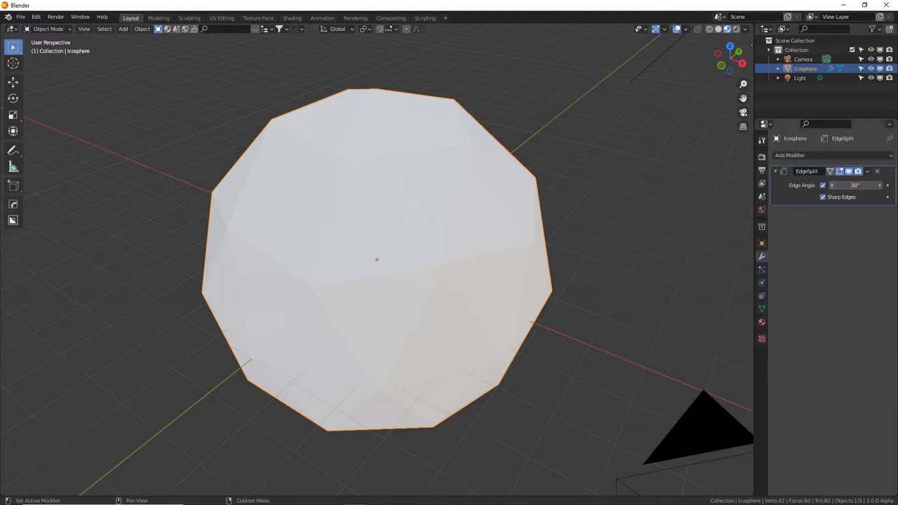
Add a Wireframe modifier to the icosphere with Replace Original disabled.
{"action": "left_click", "coordinate": [845, 155]}
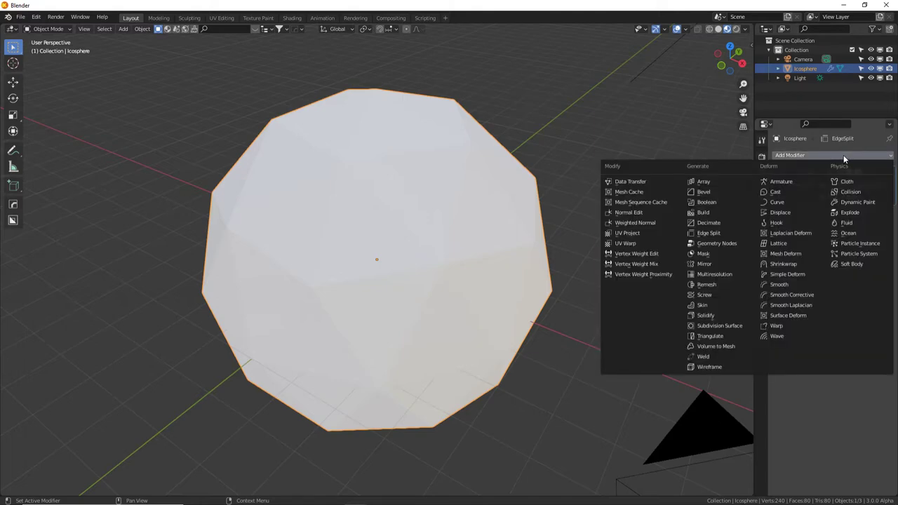
{"action": "left_click", "coordinate": [716, 366]}
{"action": "left_click", "coordinate": [823, 260]}
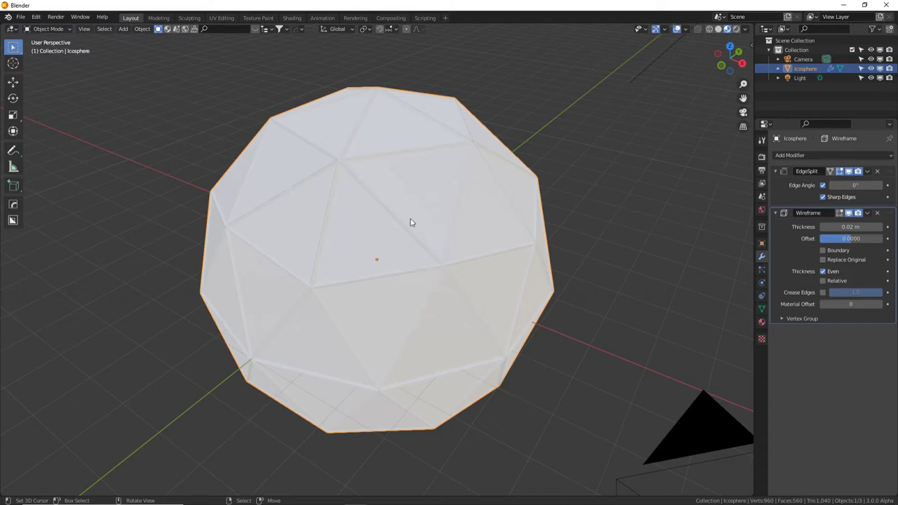
Add a Solidify modifier to the icosphere with a thickness of -0.045 m.
{"action": "left_click", "coordinate": [823, 155]}
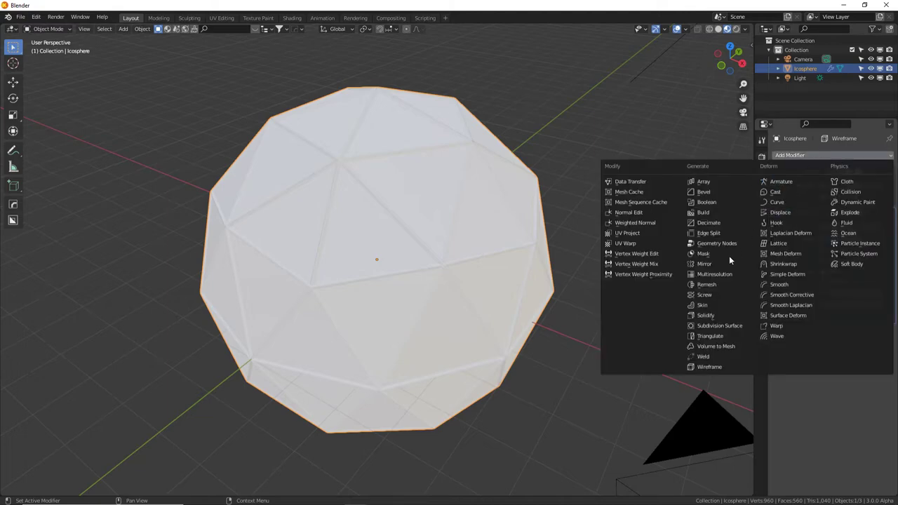
{"action": "left_click", "coordinate": [705, 315]}
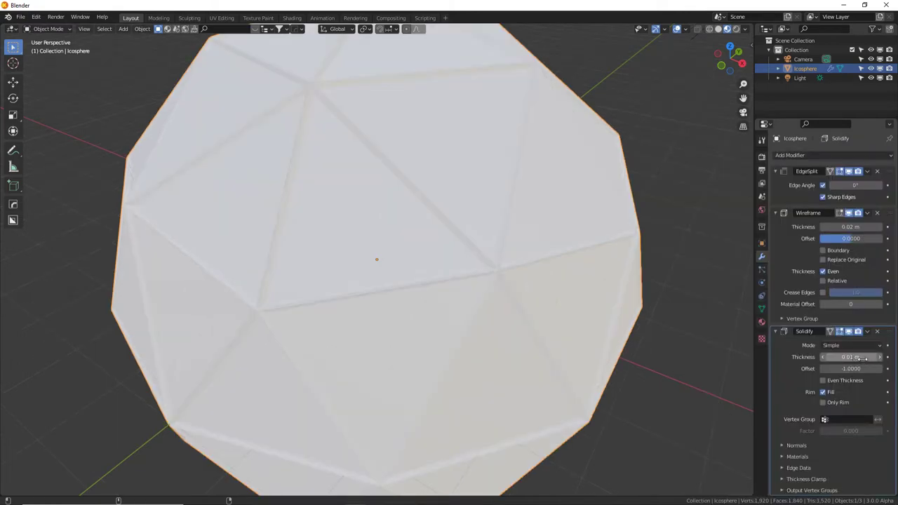
{"action": "left_click_drag", "start_coordinate": [864, 358], "coordinate": [890, 357]}
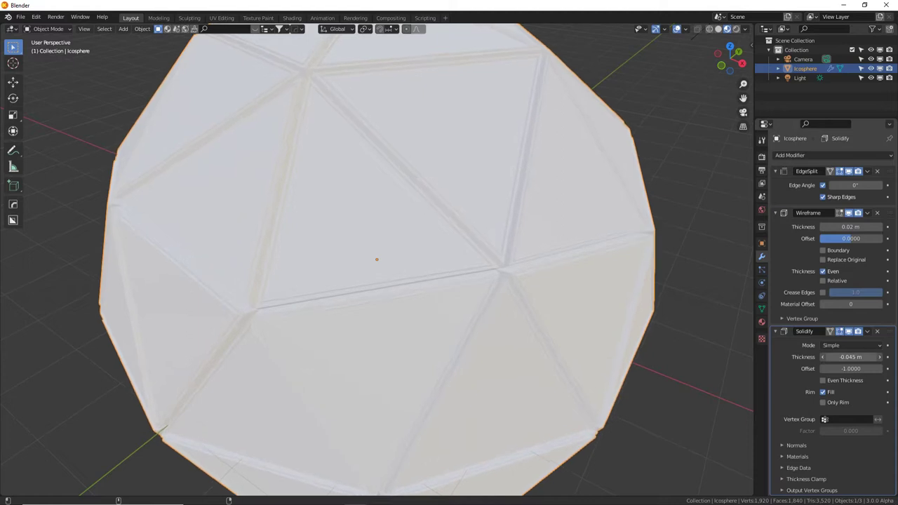
{"action": "middle_click_drag", "start_coordinate": [565, 319], "coordinate": [582, 297]}
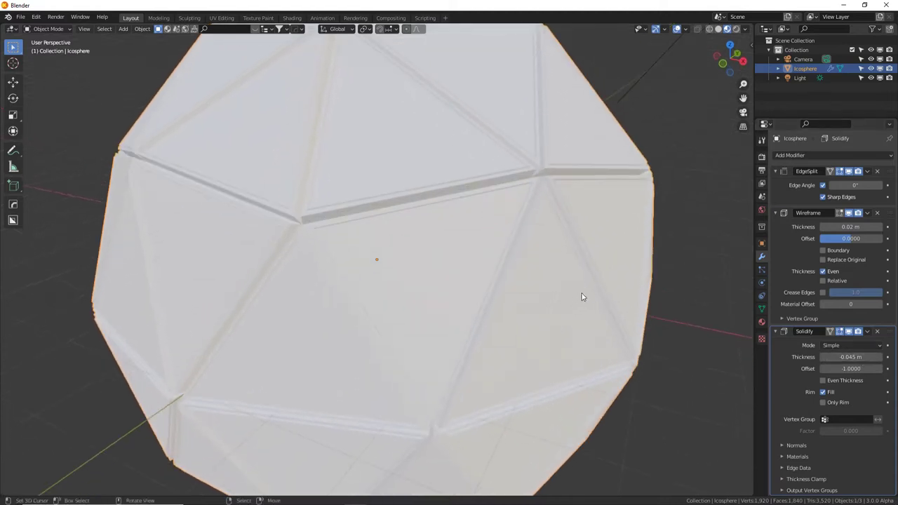
Add a Bevel modifier to the icosphere and disable Clamp Overlap in its geometry options.
{"action": "left_click", "coordinate": [838, 156]}
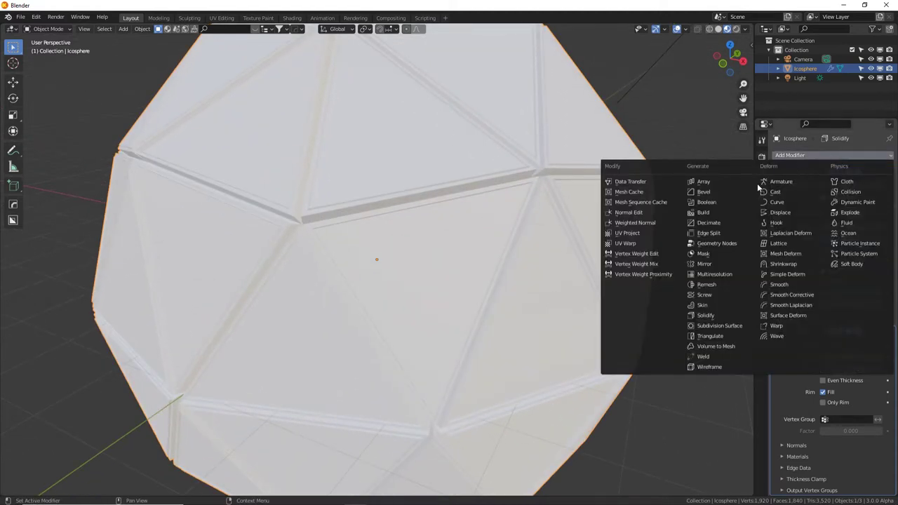
{"action": "left_click", "coordinate": [739, 192]}
{"action": "scroll", "coordinate": [782, 361], "scroll_direction": "down", "scroll_amount": 5}
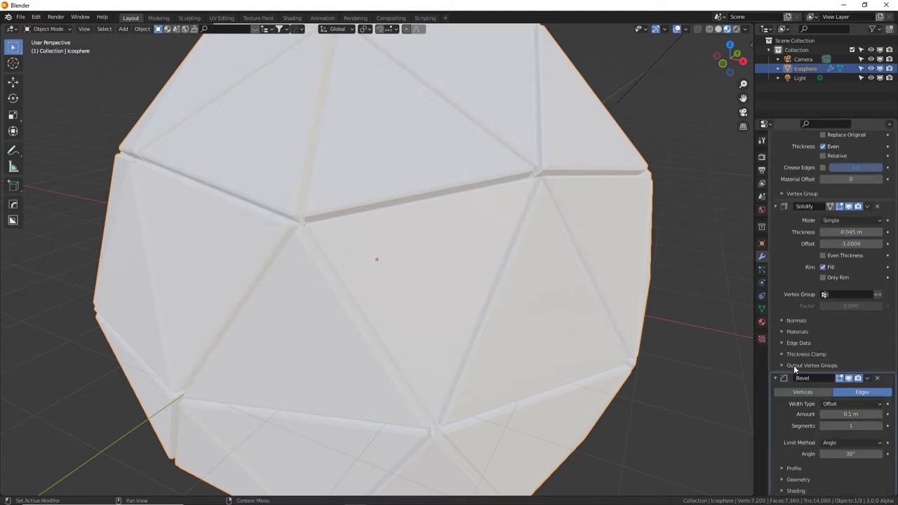
{"action": "left_click", "coordinate": [790, 479]}
{"action": "scroll", "coordinate": [806, 437], "scroll_direction": "down", "scroll_amount": 3}
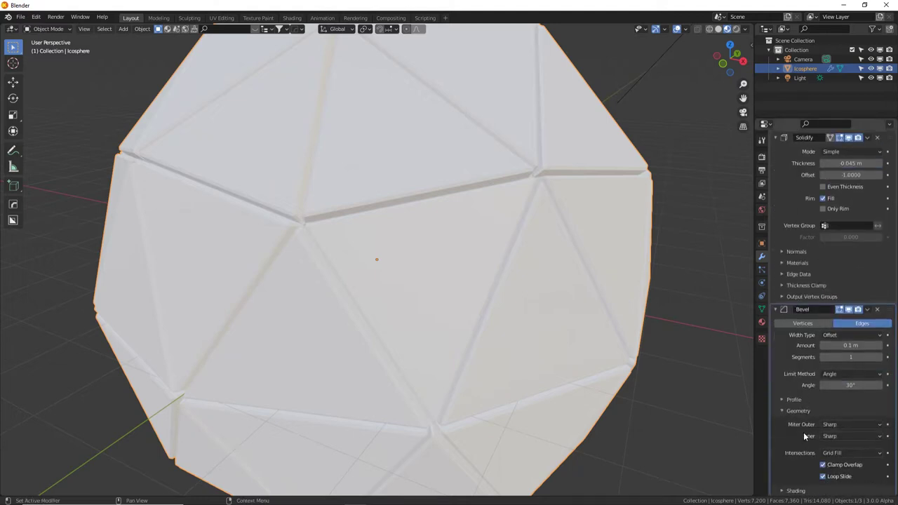
{"action": "left_click", "coordinate": [823, 465]}
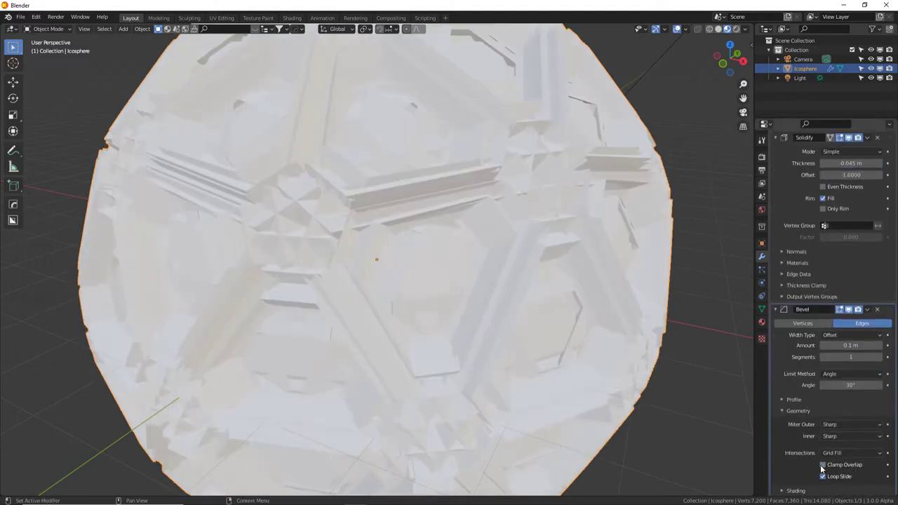
Set the Bevel modifier's amount to 0.003 m and its segments to 3, judging the result on the panel edges.
{"action": "left_click", "coordinate": [856, 346]}
{"action": "type", "text": "0"}
{"action": "key", "text": "Return"}
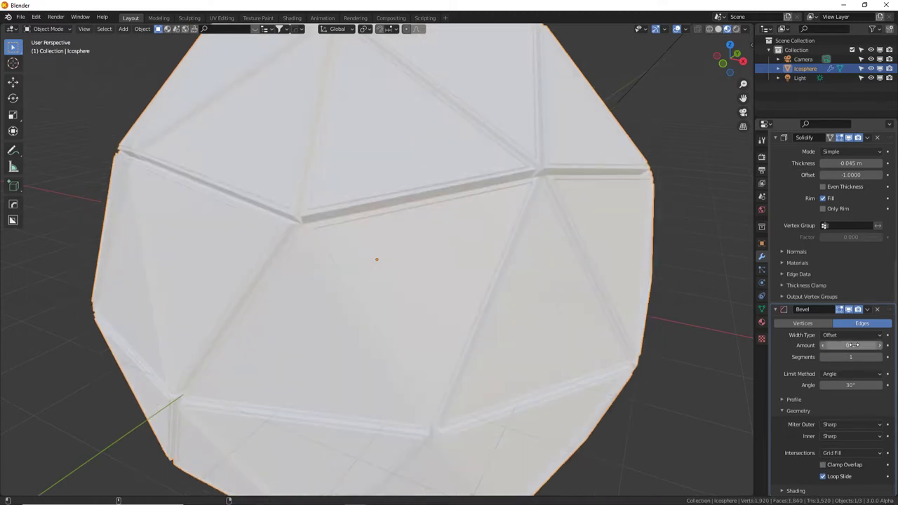
{"action": "mouse_move", "coordinate": [837, 346]}
{"action": "left_mouse_down"}
{"action": "mouse_move", "coordinate": [852, 345]}
{"action": "mouse_move", "coordinate": [837, 345]}
{"action": "left_mouse_up"}
{"action": "scroll", "coordinate": [539, 246], "scroll_direction": "up", "scroll_amount": 3}
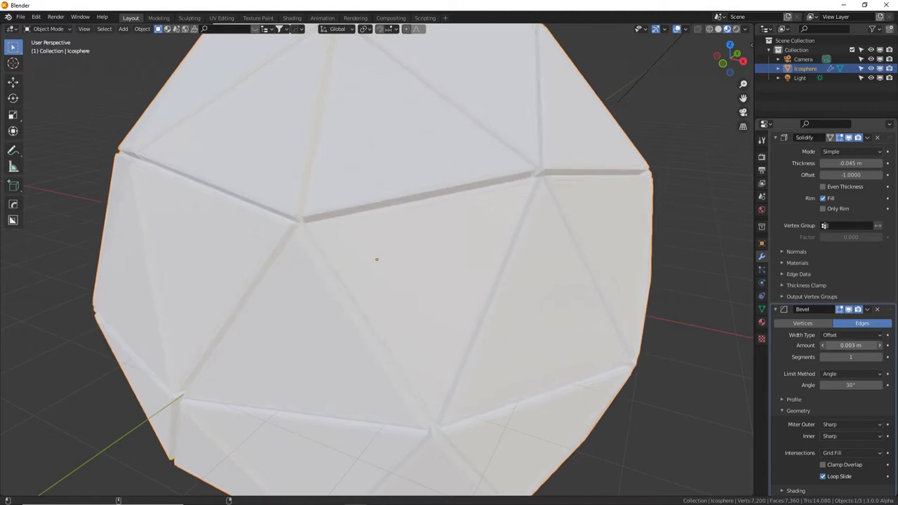
{"action": "middle_click_drag", "start_coordinate": [488, 213], "coordinate": [491, 276]}
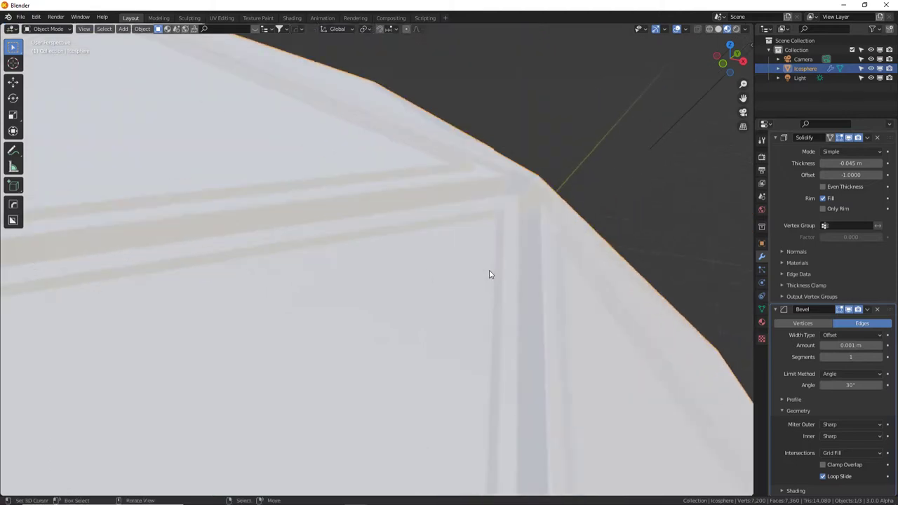
{"action": "middle_click_drag", "start_coordinate": [607, 260], "coordinate": [602, 261]}
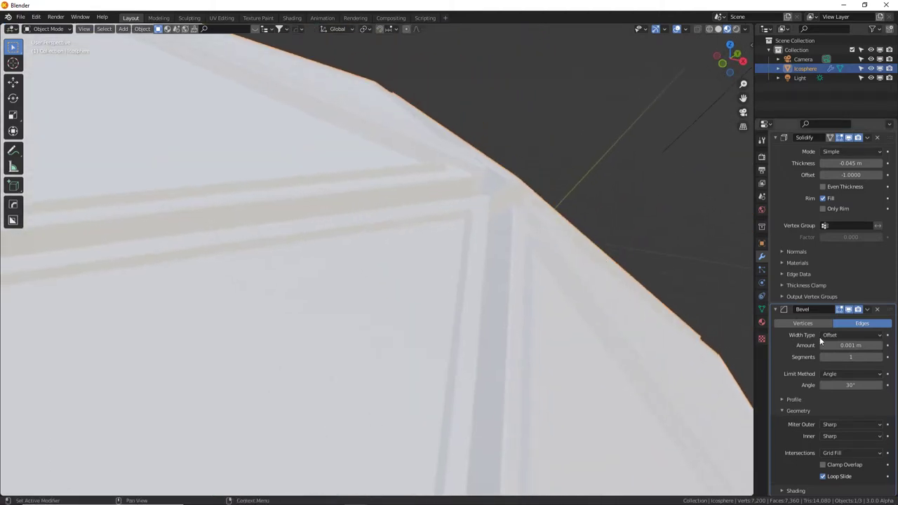
{"action": "mouse_move", "coordinate": [825, 345]}
{"action": "left_mouse_down"}
{"action": "mouse_move", "coordinate": [856, 346]}
{"action": "mouse_move", "coordinate": [842, 346]}
{"action": "left_mouse_up"}
{"action": "left_click", "coordinate": [881, 357]}
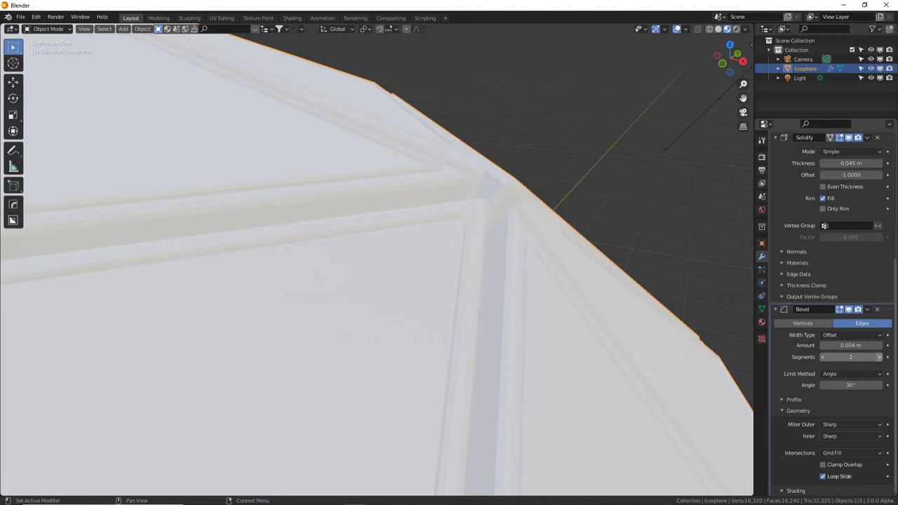
{"action": "left_click", "coordinate": [881, 357]}
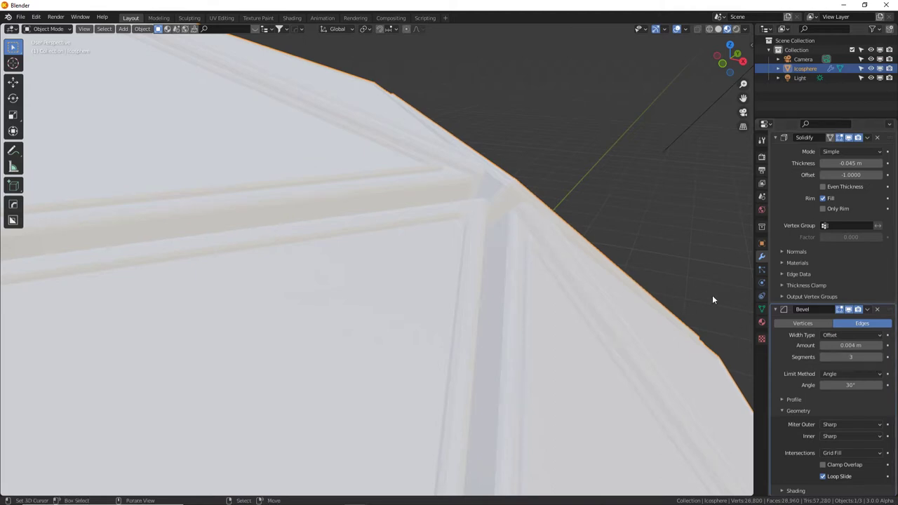
{"action": "left_click_drag", "start_coordinate": [850, 345], "coordinate": [845, 345]}
Switch the viewport to solid shading and inspect the beveled panels and gaps around the icosphere.
{"action": "scroll", "coordinate": [503, 301], "scroll_direction": "down", "scroll_amount": 6}
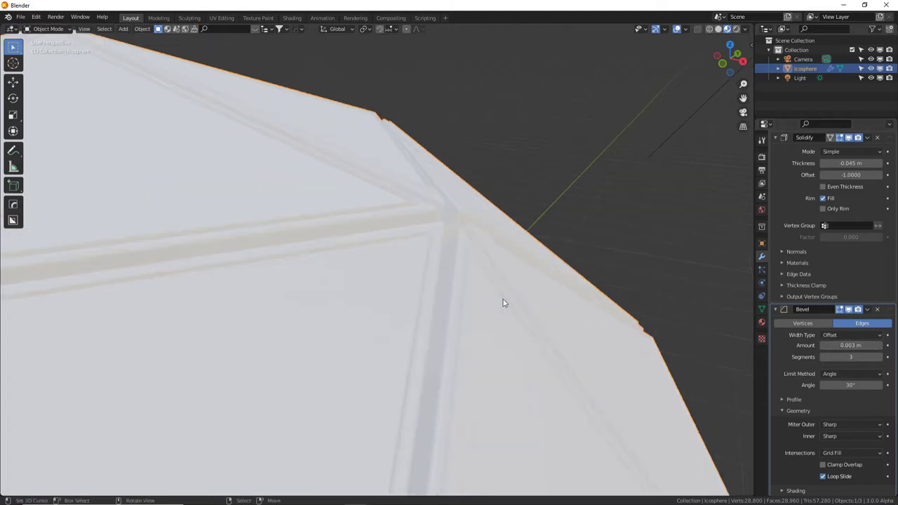
{"action": "left_click", "coordinate": [719, 29]}
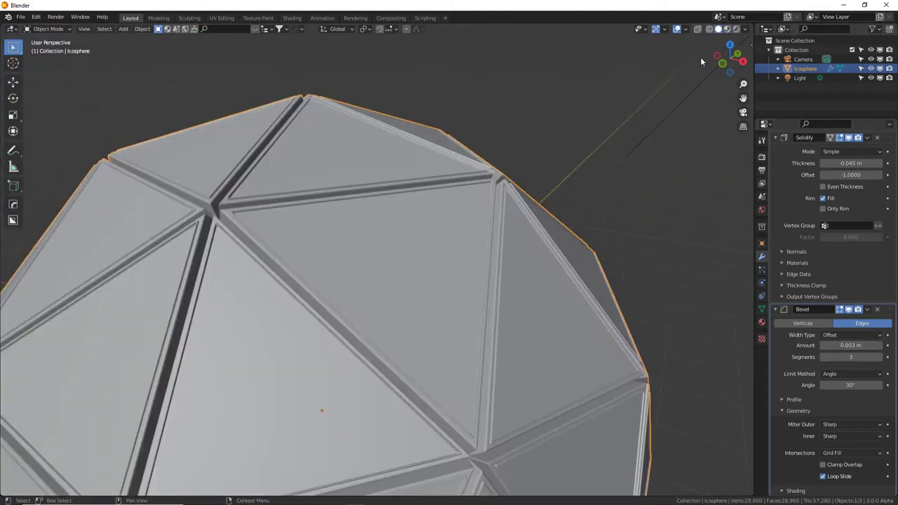
{"action": "mouse_move", "coordinate": [415, 291]}
{"action": "middle_mouse_down"}
{"action": "mouse_move", "coordinate": [442, 254]}
{"action": "mouse_move", "coordinate": [538, 281]}
{"action": "mouse_move", "coordinate": [559, 320]}
{"action": "middle_mouse_up"}
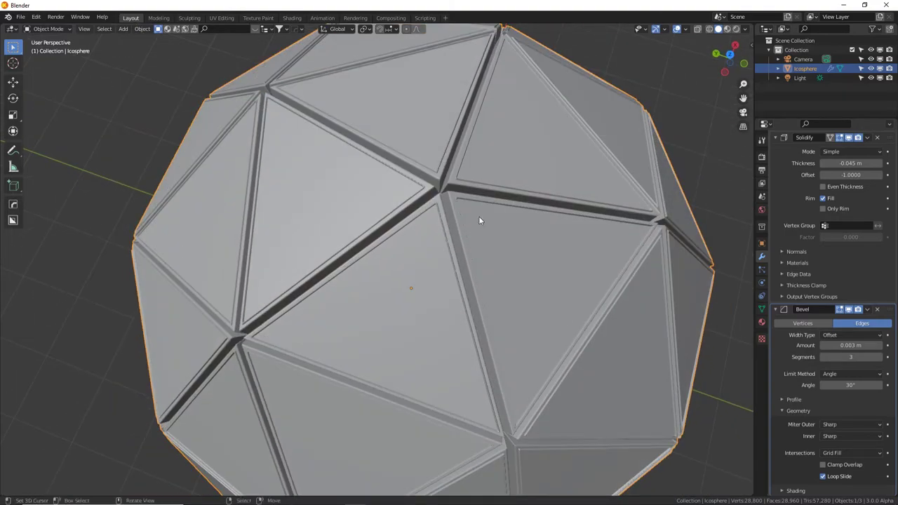
{"action": "middle_click_drag", "start_coordinate": [463, 170], "coordinate": [474, 124]}
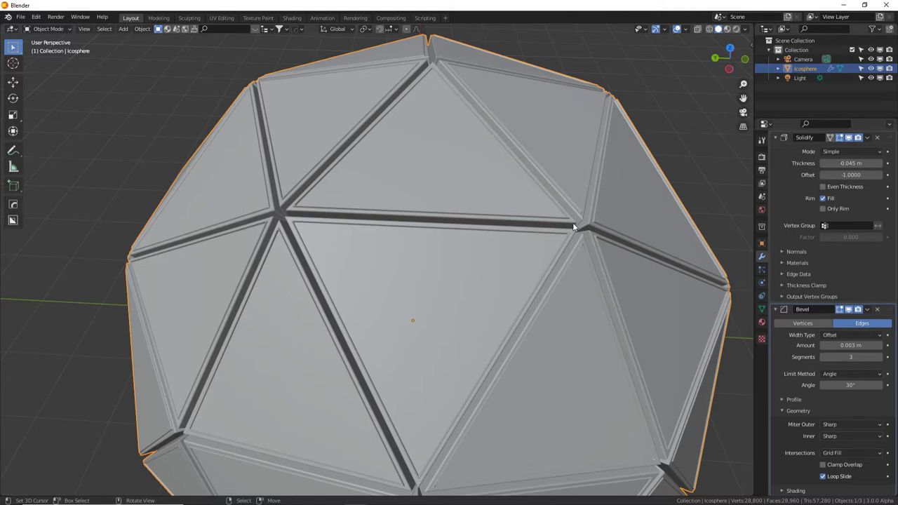
{"action": "scroll", "coordinate": [569, 211], "scroll_direction": "down", "scroll_amount": 3}
{"action": "scroll", "coordinate": [539, 181], "scroll_direction": "up", "scroll_amount": 2}
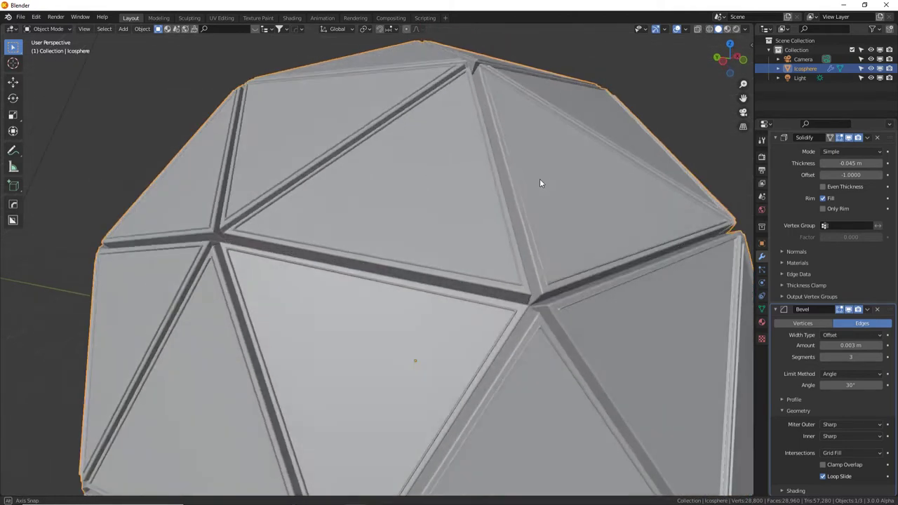
Rename the icosphere's material as Core.
{"action": "scroll", "coordinate": [540, 177], "scroll_direction": "down", "scroll_amount": 5}
{"action": "middle_click_drag", "start_coordinate": [542, 177], "coordinate": [463, 179]}
{"action": "left_click", "coordinate": [761, 322]}
{"action": "left_click", "coordinate": [809, 189]}
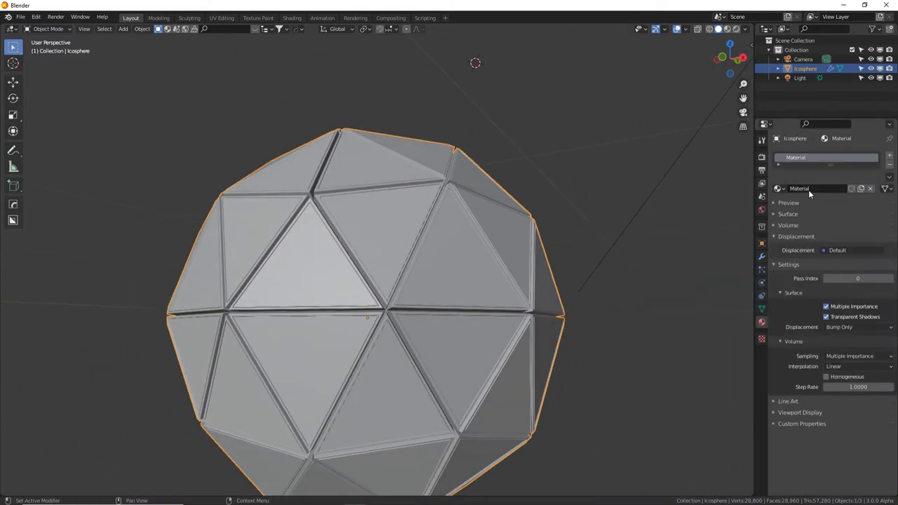
{"action": "double_click", "coordinate": [811, 189]}
{"action": "type", "text": "Core"}
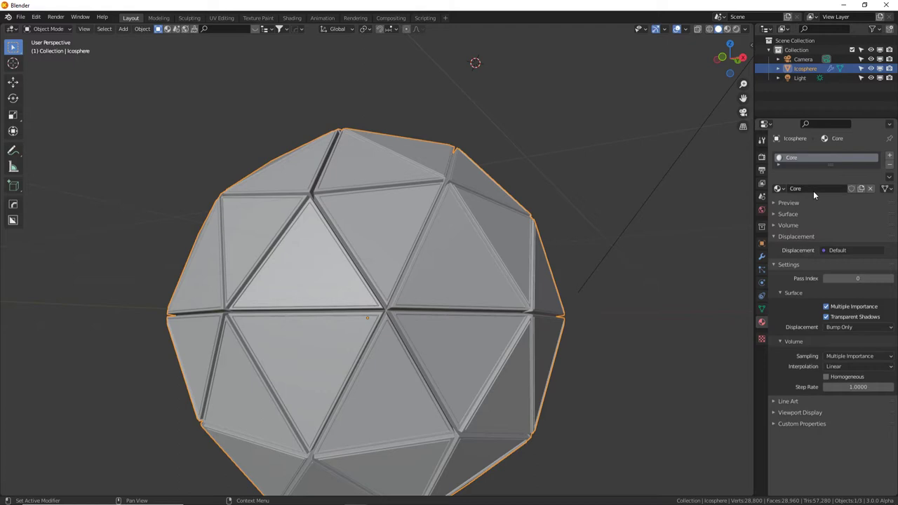
{"action": "key", "text": "Return"}
Set the Core material's base color to a saturated blue.
{"action": "left_click", "coordinate": [779, 214]}
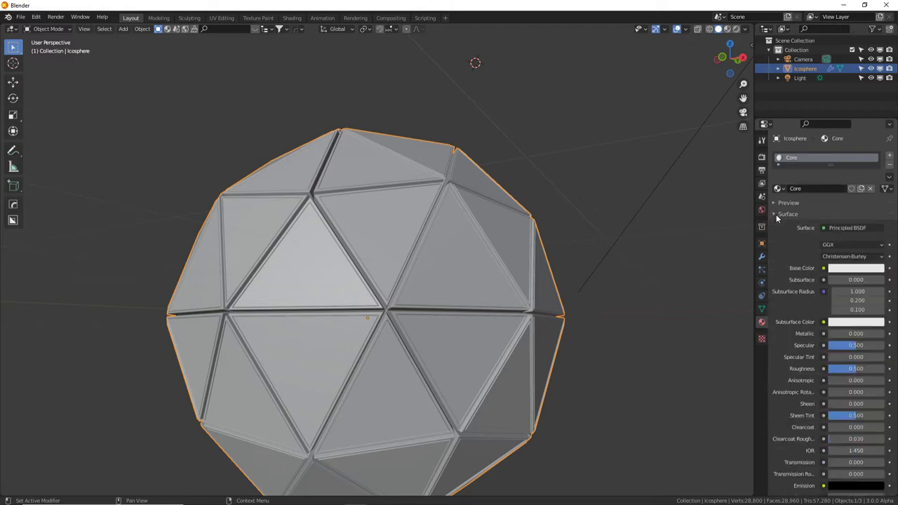
{"action": "left_click", "coordinate": [856, 269]}
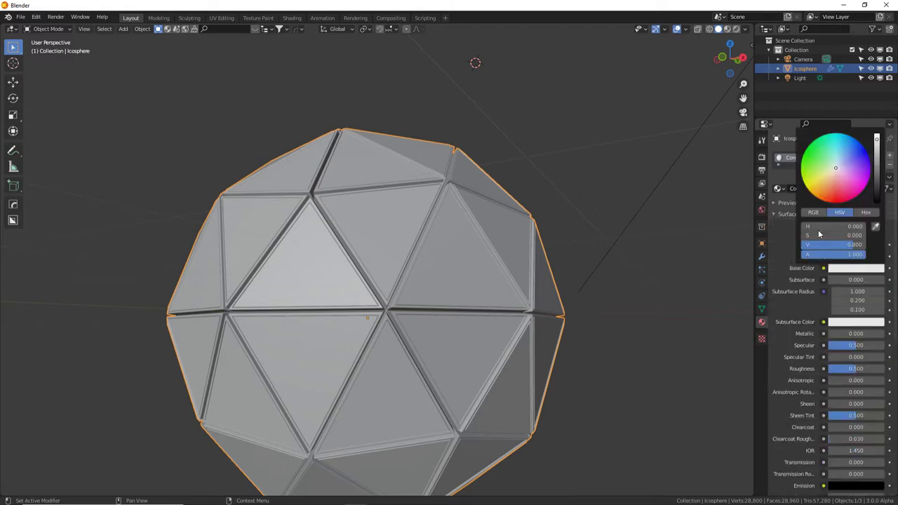
{"action": "left_click", "coordinate": [847, 173]}
{"action": "left_click", "coordinate": [867, 152]}
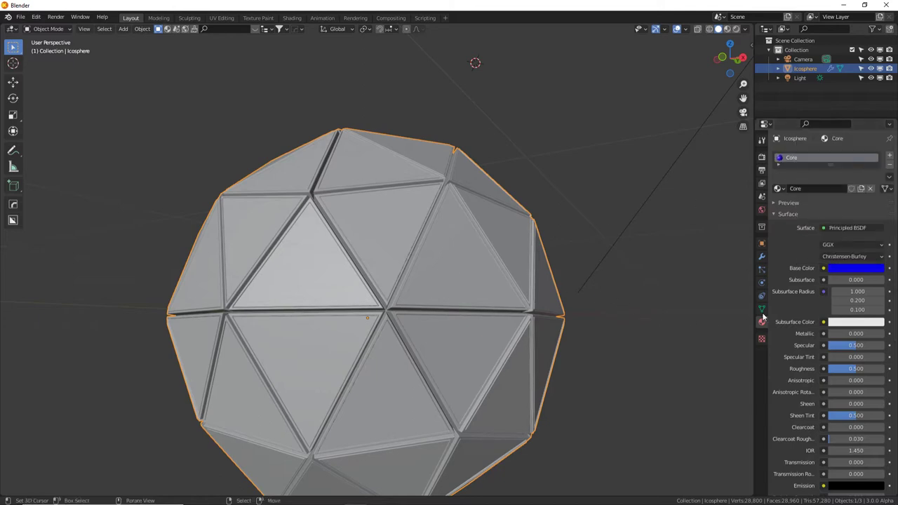
Set the Core material's metallic to 1, specular to 1 and roughness to 0.1.
{"action": "left_click", "coordinate": [842, 333]}
{"action": "type", "text": "1"}
{"action": "key", "text": "Return"}
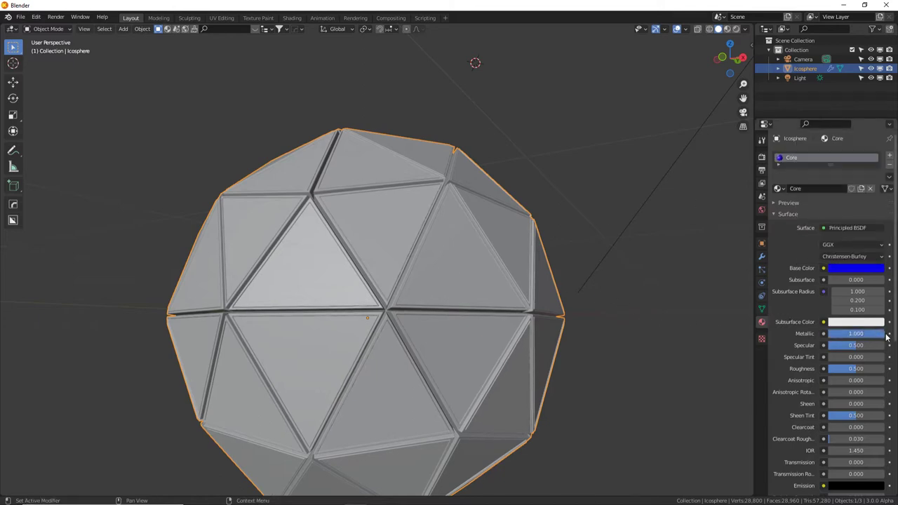
{"action": "left_click", "coordinate": [840, 346]}
{"action": "type", "text": "1"}
{"action": "key", "text": "Return"}
{"action": "left_click", "coordinate": [866, 369]}
{"action": "type", "text": "1"}
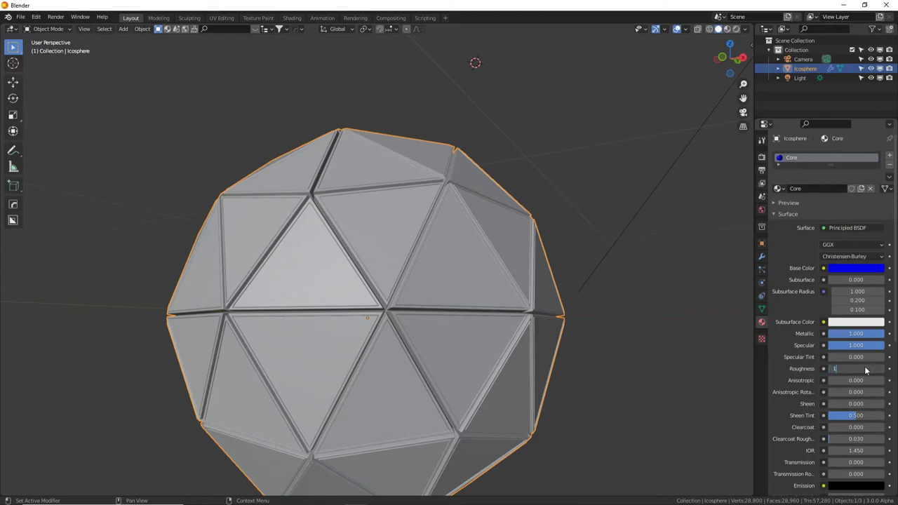
{"action": "key", "text": "Return"}
Add a mesh circle with 80 vertices around the icosphere and scale it up by about 16.4.
{"action": "scroll", "coordinate": [583, 312], "scroll_direction": "down", "scroll_amount": 3}
{"action": "mouse_move", "coordinate": [584, 312]}
{"action": "middle_mouse_down"}
{"action": "mouse_move", "coordinate": [586, 321]}
{"action": "mouse_move", "coordinate": [571, 311]}
{"action": "middle_mouse_up"}
{"action": "middle_click_drag", "start_coordinate": [376, 283], "coordinate": [450, 271]}
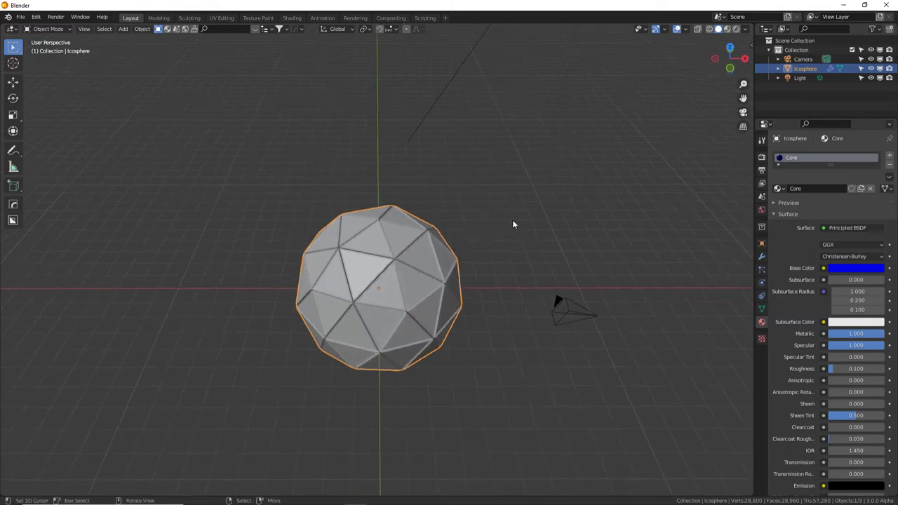
{"action": "scroll", "coordinate": [512, 224], "scroll_direction": "down", "scroll_amount": 3}
{"action": "scroll", "coordinate": [482, 207], "scroll_direction": "down", "scroll_amount": 2}
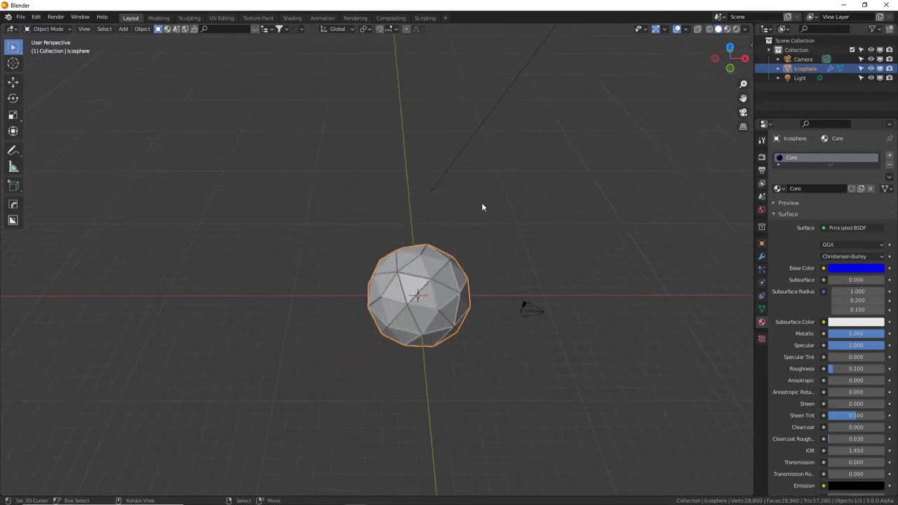
{"action": "key", "text": "shift+a"}
{"action": "mouse_move", "coordinate": [484, 205]}
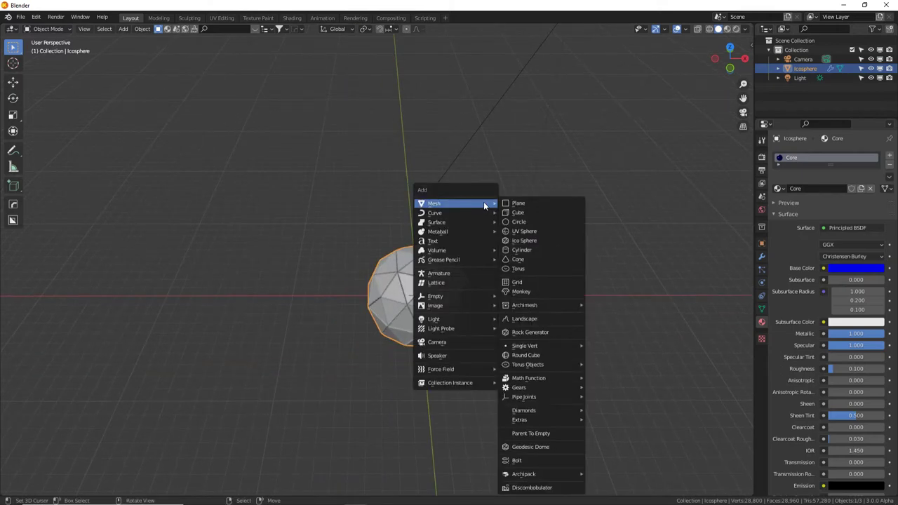
{"action": "left_click", "coordinate": [546, 222]}
{"action": "left_click", "coordinate": [141, 386]}
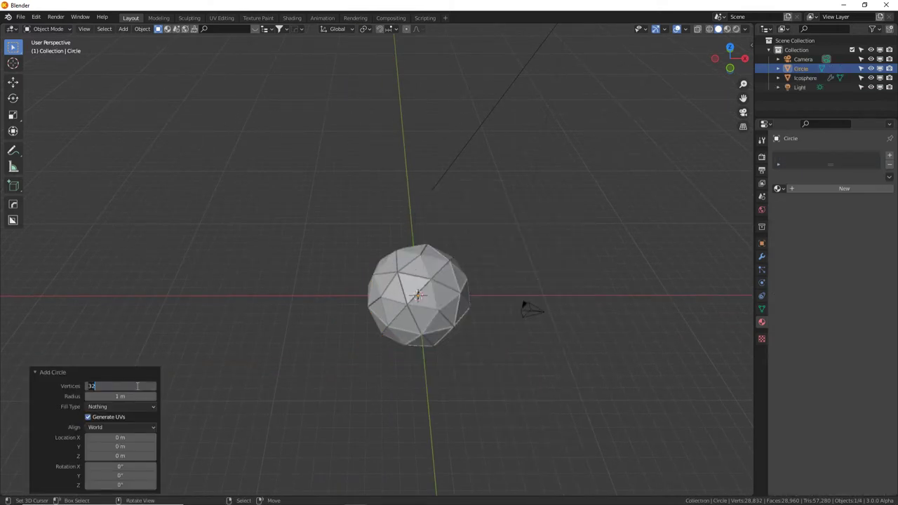
{"action": "type", "text": "80"}
{"action": "key", "text": "Return"}
{"action": "key", "text": "s"}
{"action": "left_click", "coordinate": [649, 438]}
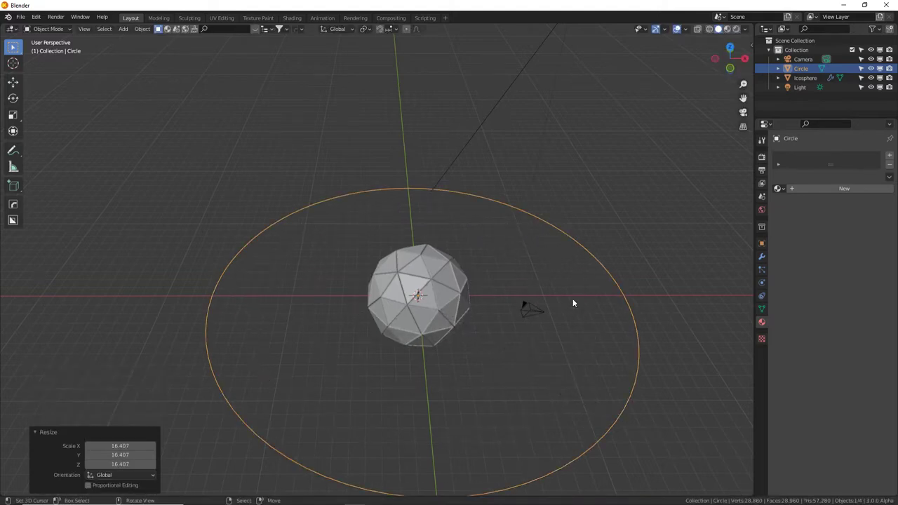
Fill the circle with a face in Edit Mode and inset that face by about 0.45 m.
{"action": "middle_click_drag", "start_coordinate": [469, 428], "coordinate": [417, 398]}
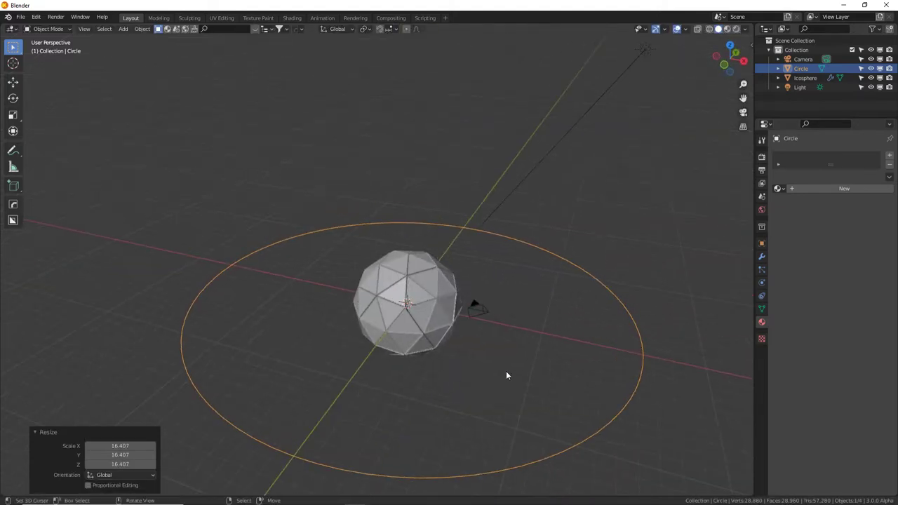
{"action": "key", "text": "Tab"}
{"action": "key", "text": "f"}
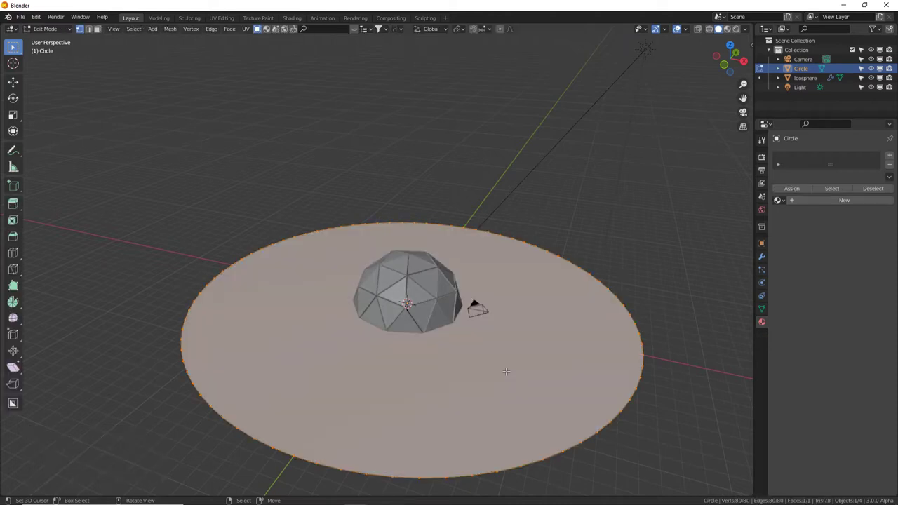
{"action": "key", "text": "i"}
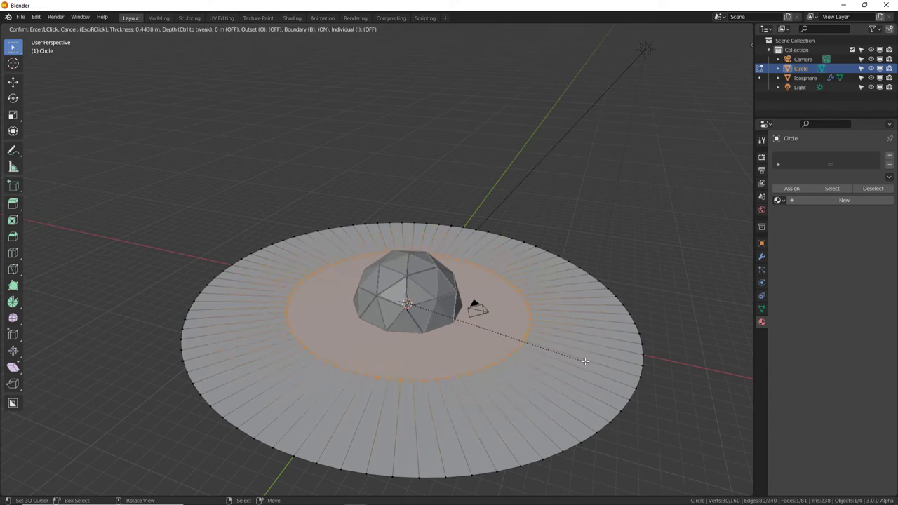
{"action": "left_click", "coordinate": [585, 361]}
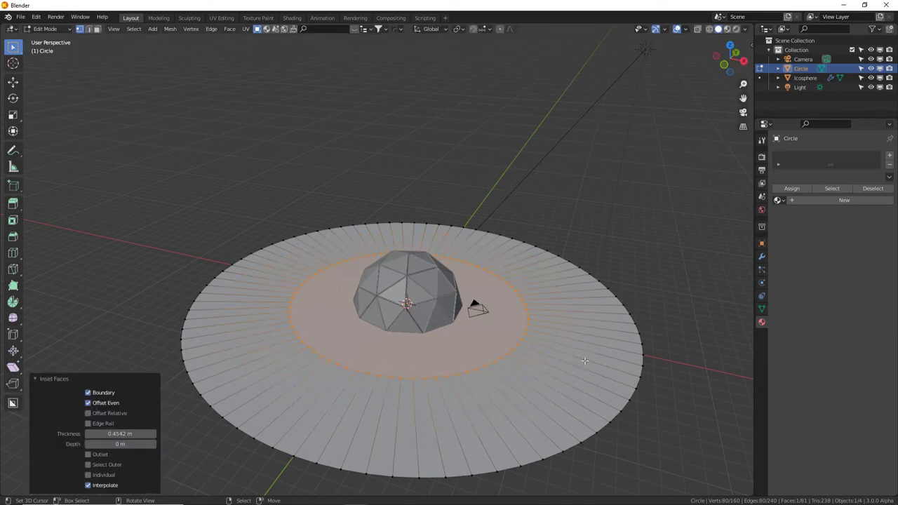
Delete the circle's inner face to leave a flat ring and return to Object Mode.
{"action": "key", "text": "Delete"}
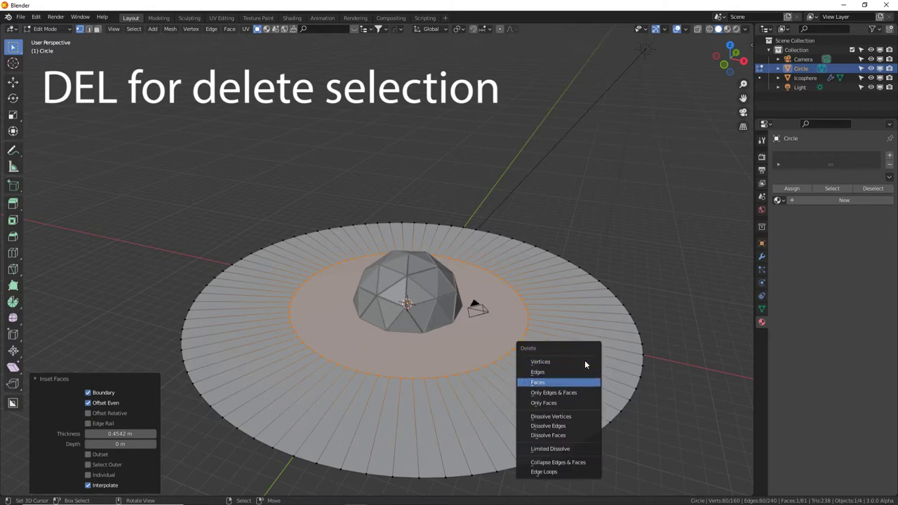
{"action": "key", "text": "Return"}
{"action": "key", "text": "Tab"}
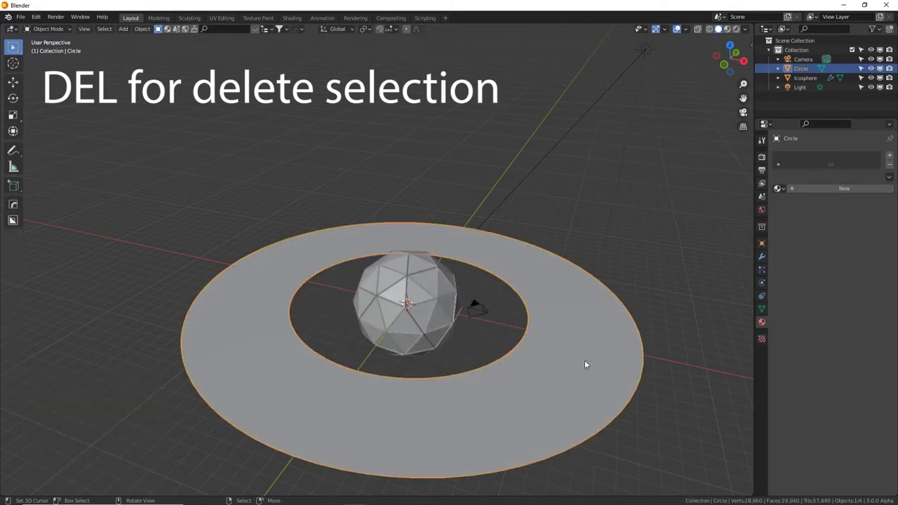
Create a new material for the circle object and name it Ring.
{"action": "left_click", "coordinate": [828, 190]}
{"action": "double_click", "coordinate": [830, 189]}
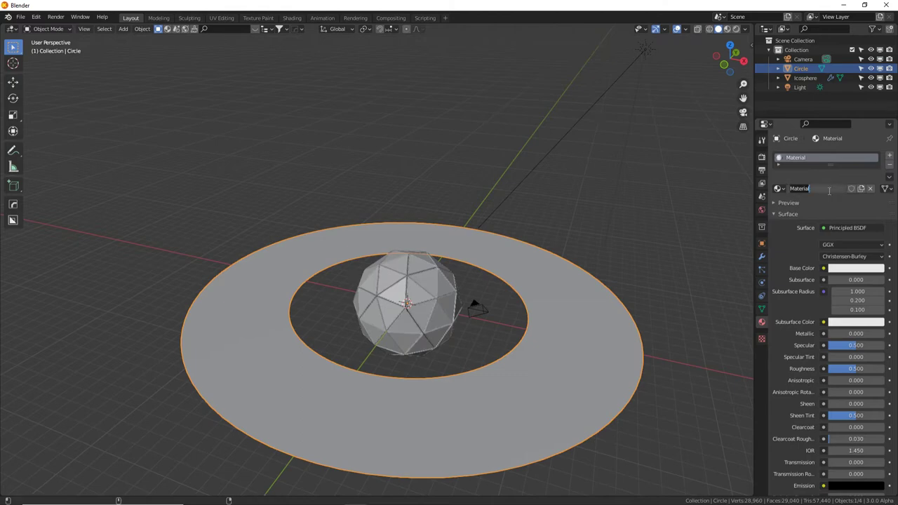
{"action": "type", "text": "Ring"}
{"action": "key", "text": "Return"}
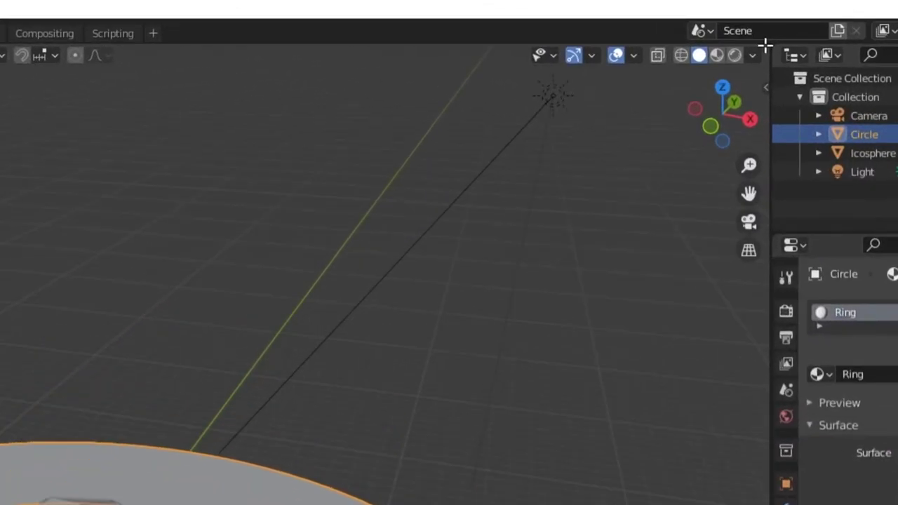
Try splitting the 3D viewport horizontally and vertically, and join the areas back together.
{"action": "left_click_drag", "start_coordinate": [765, 45], "coordinate": [758, 495]}
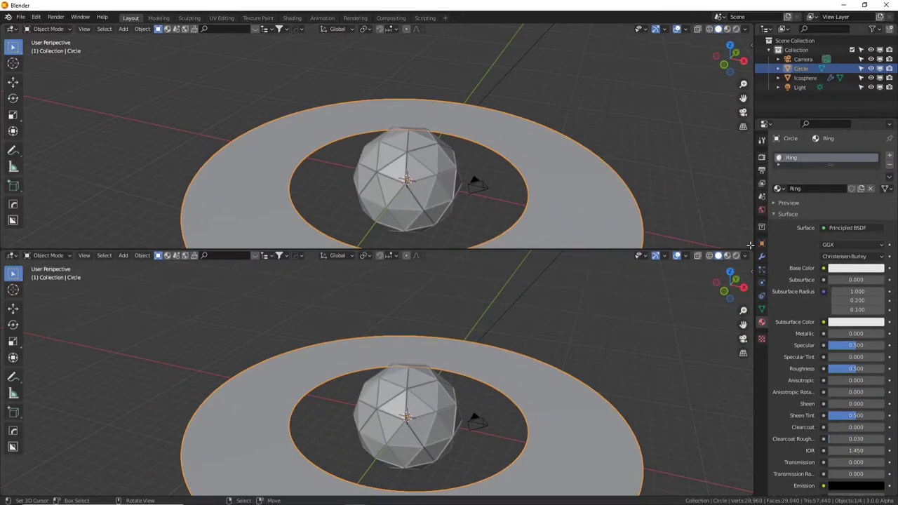
{"action": "left_click_drag", "start_coordinate": [750, 245], "coordinate": [530, 243]}
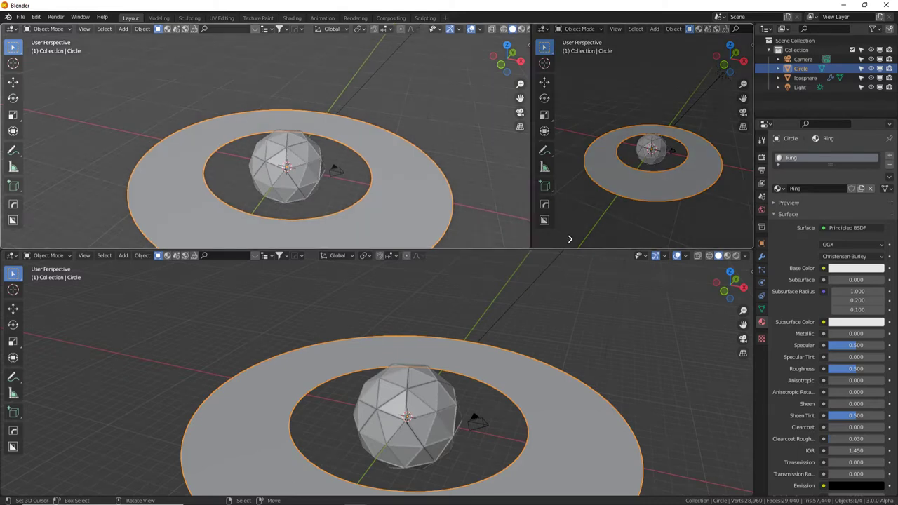
{"action": "left_click_drag", "start_coordinate": [570, 238], "coordinate": [569, 240]}
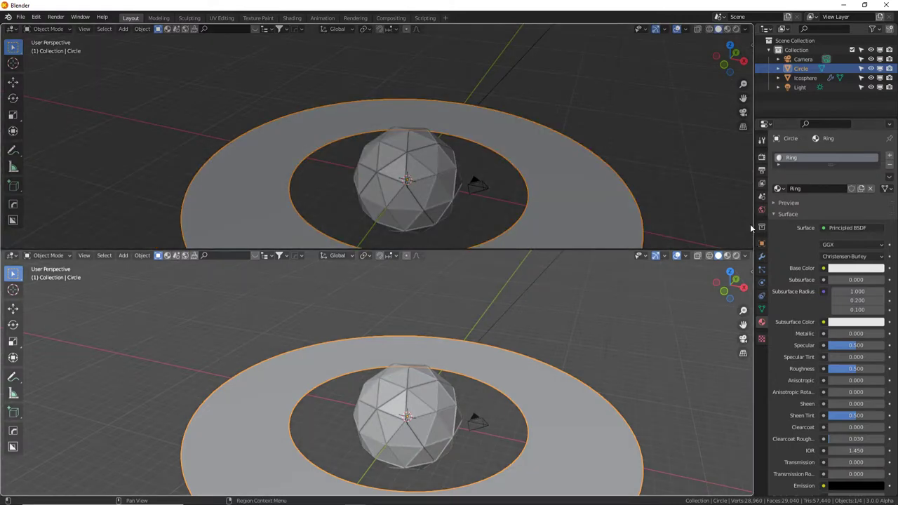
{"action": "left_click_drag", "start_coordinate": [753, 248], "coordinate": [757, 195]}
Split the 3D viewport into two stacked areas and show the Ring material's nodes in a Shader Editor above, with its sidebar hidden.
{"action": "left_click_drag", "start_coordinate": [751, 26], "coordinate": [644, 241]}
{"action": "left_click", "coordinate": [10, 29]}
{"action": "left_click", "coordinate": [32, 122]}
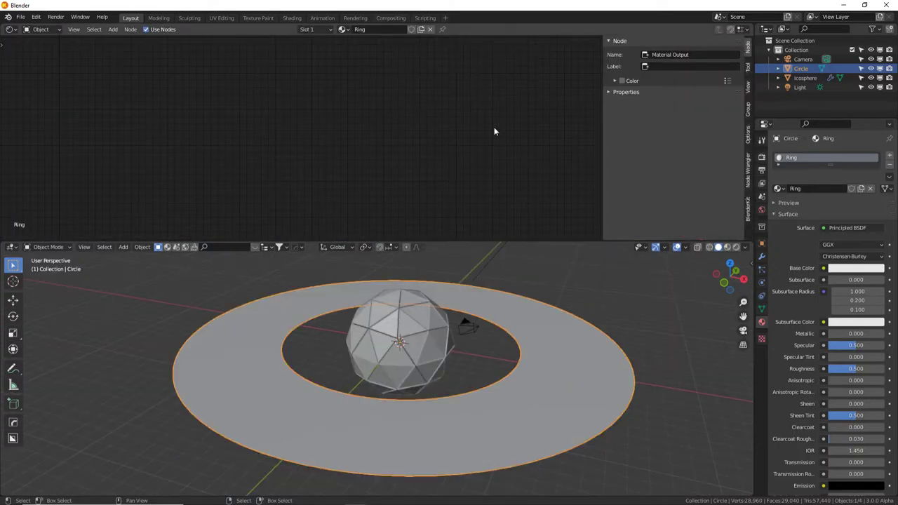
{"action": "key", "text": "Home"}
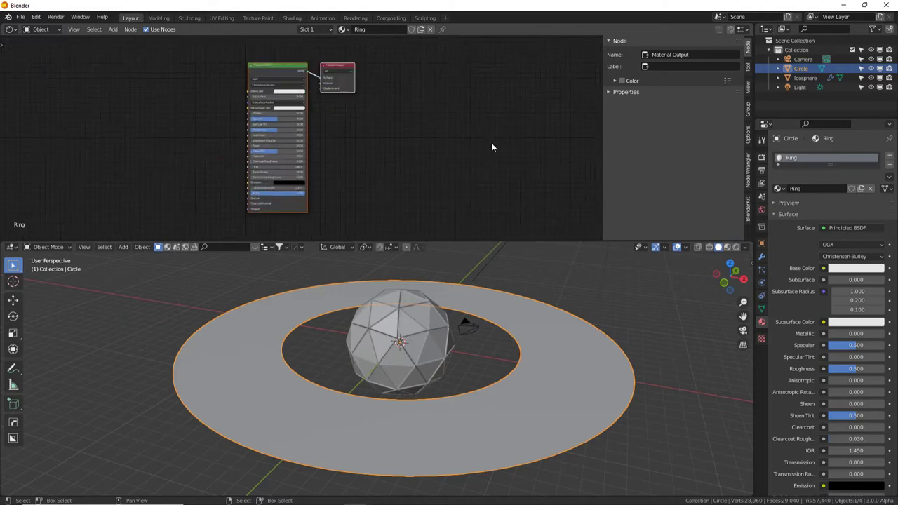
{"action": "middle_click_drag", "start_coordinate": [328, 148], "coordinate": [517, 150]}
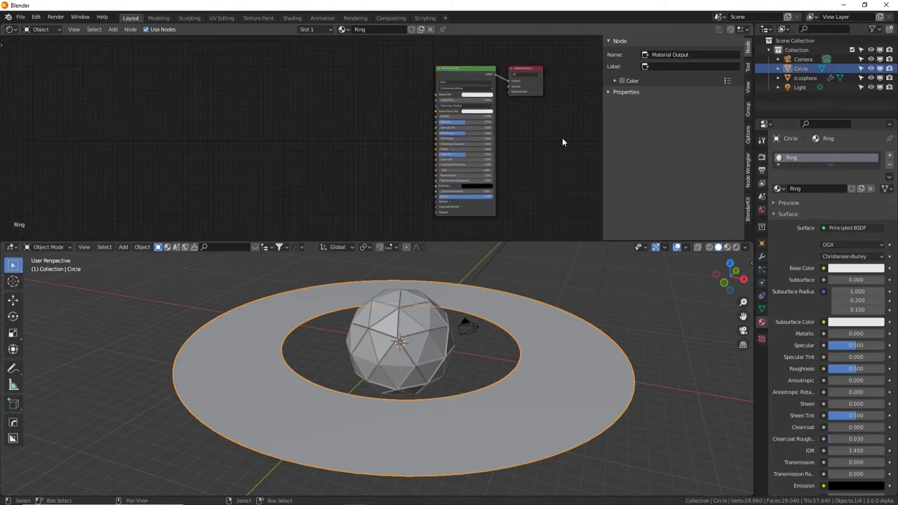
{"action": "key", "text": "n"}
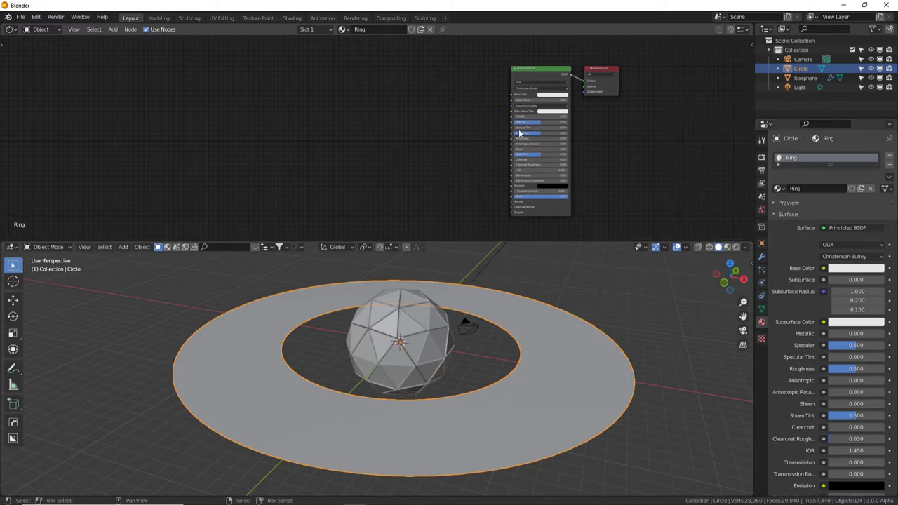
{"action": "middle_click_drag", "start_coordinate": [478, 126], "coordinate": [489, 128]}
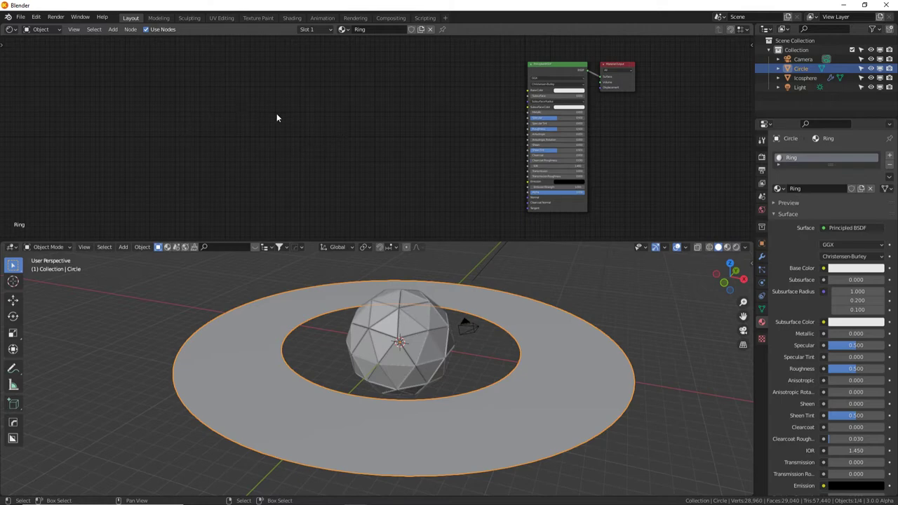
Add a Texture Coordinate node to the Ring material, well to the left of the Principled BSDF.
{"action": "key", "text": "F3"}
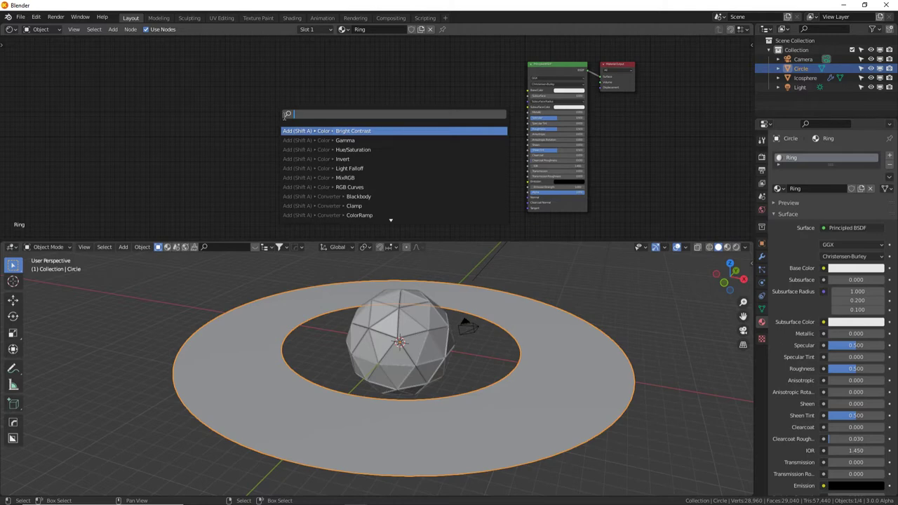
{"action": "type", "text": "texture coordinate"}
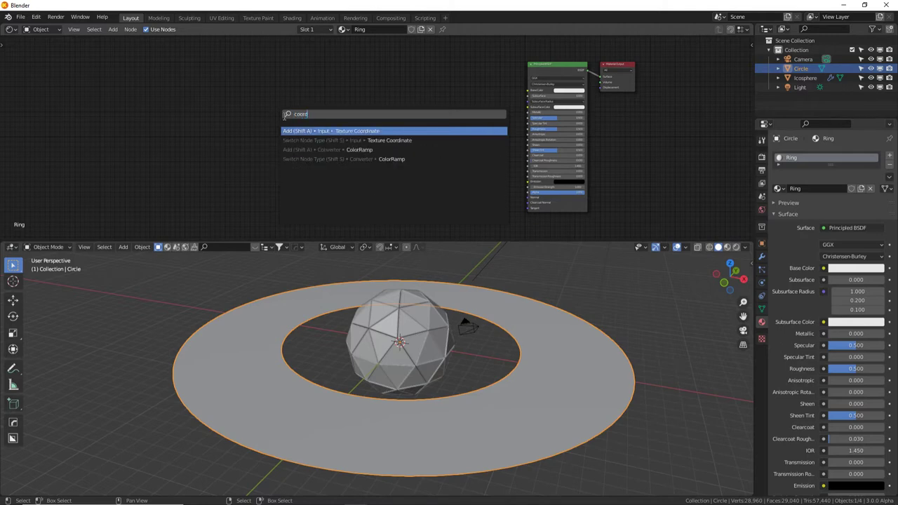
{"action": "key", "text": "Return"}
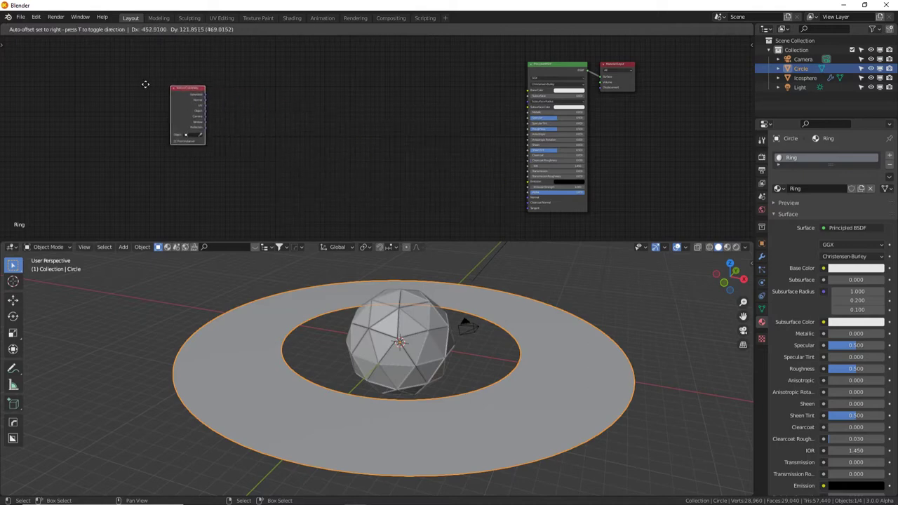
{"action": "left_click", "coordinate": [129, 85]}
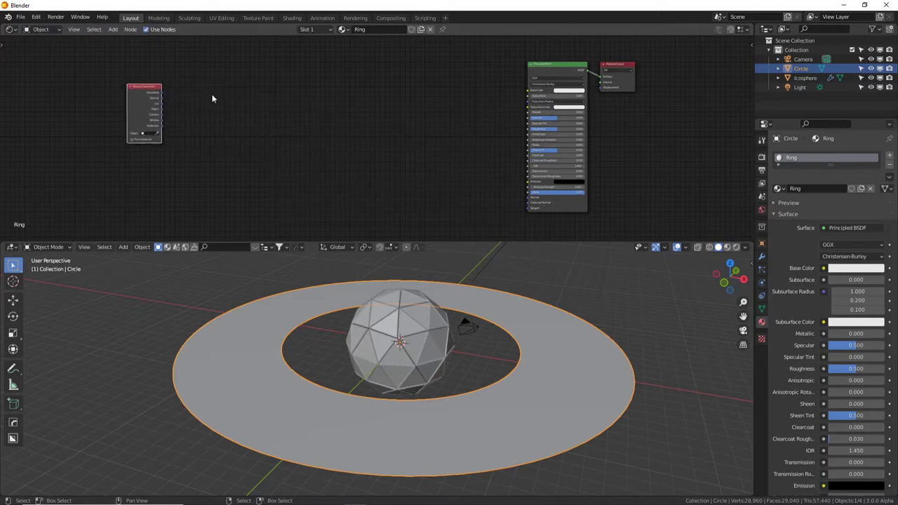
Add a Mapping node just to the right of the Texture Coordinate node.
{"action": "key", "text": "F3"}
{"action": "type", "text": "mapp"}
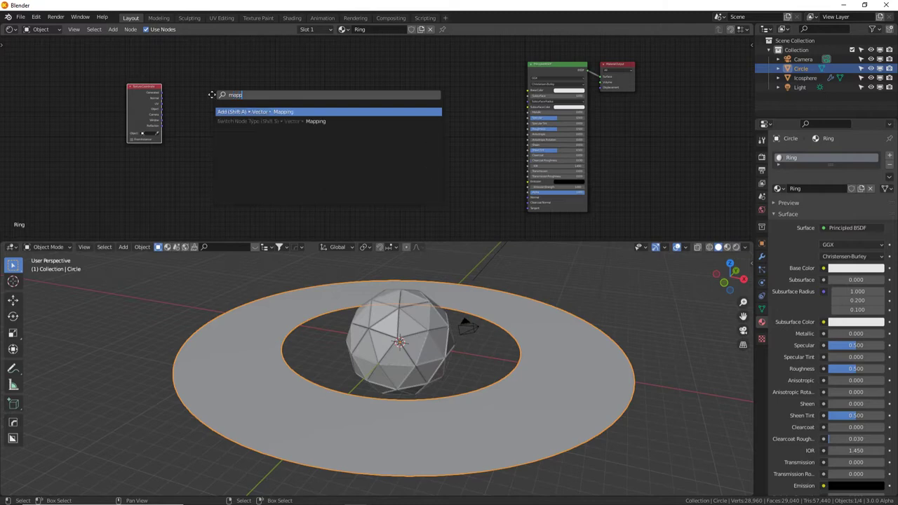
{"action": "key", "text": "Return"}
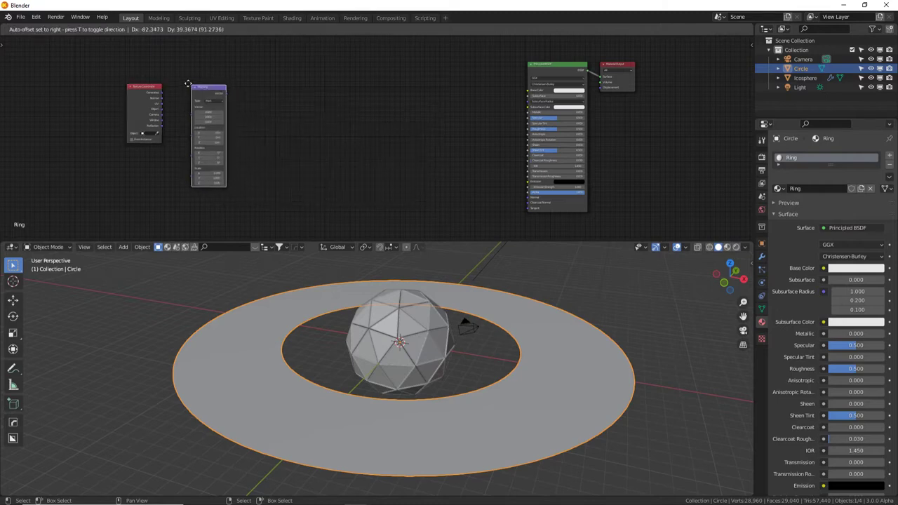
{"action": "left_click", "coordinate": [188, 84]}
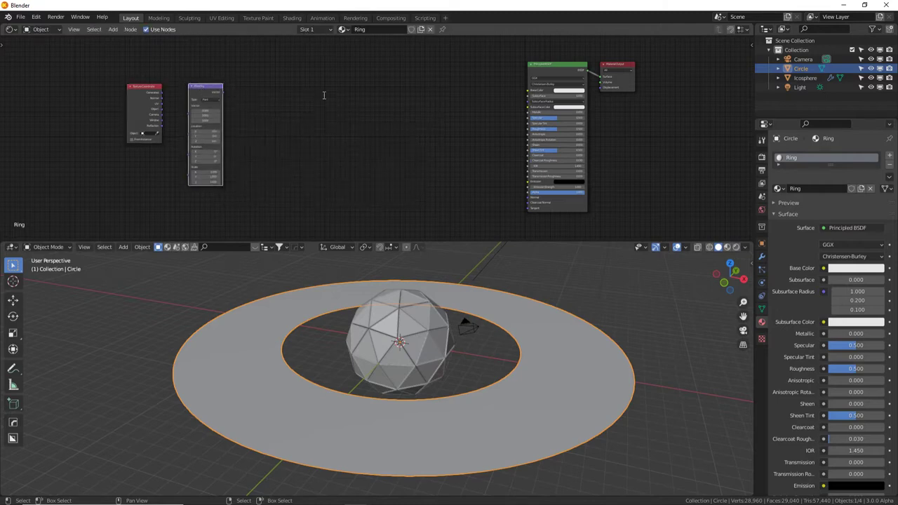
Add a Gradient Texture node just to the right of the Mapping node.
{"action": "key", "text": "shift+a"}
{"action": "type", "text": "gradi"}
{"action": "key", "text": "Return"}
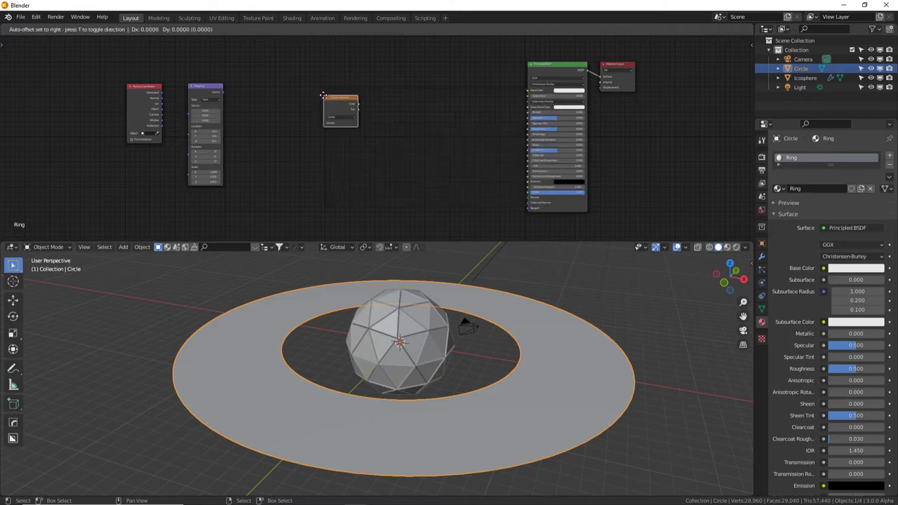
{"action": "left_click", "coordinate": [247, 85]}
Add a ColorRamp node just to the right of the Gradient Texture node.
{"action": "key", "text": "F3"}
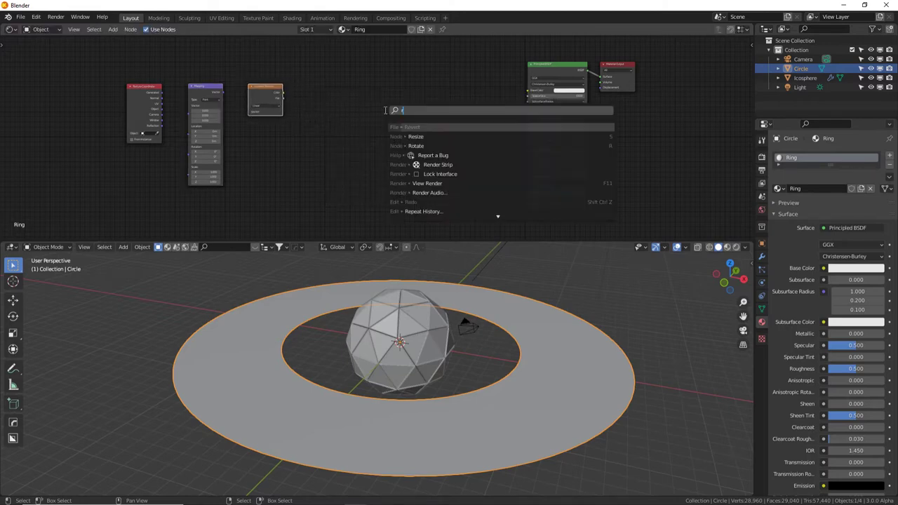
{"action": "type", "text": "ramp"}
{"action": "key", "text": "Return"}
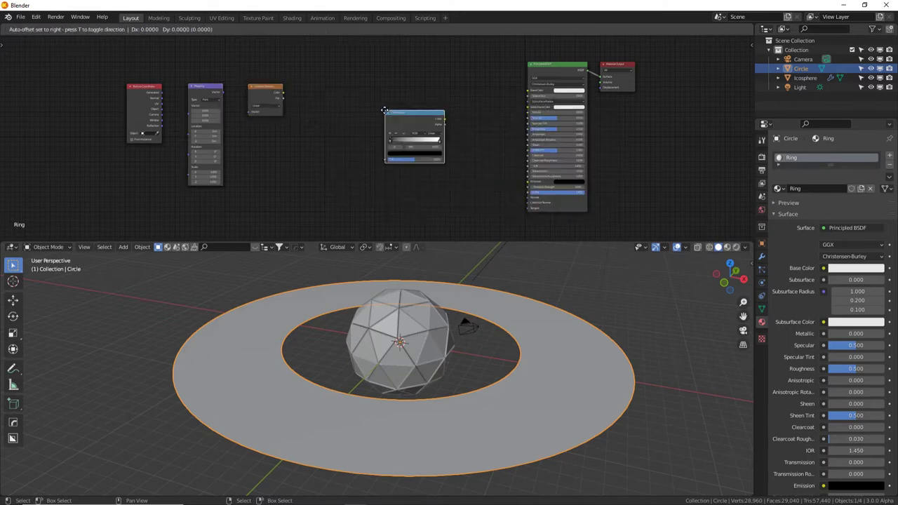
{"action": "left_click", "coordinate": [289, 83]}
Add a MixRGB node between the ColorRamp and the Principled BSDF.
{"action": "key", "text": "F3"}
{"action": "type", "text": "mixrgb"}
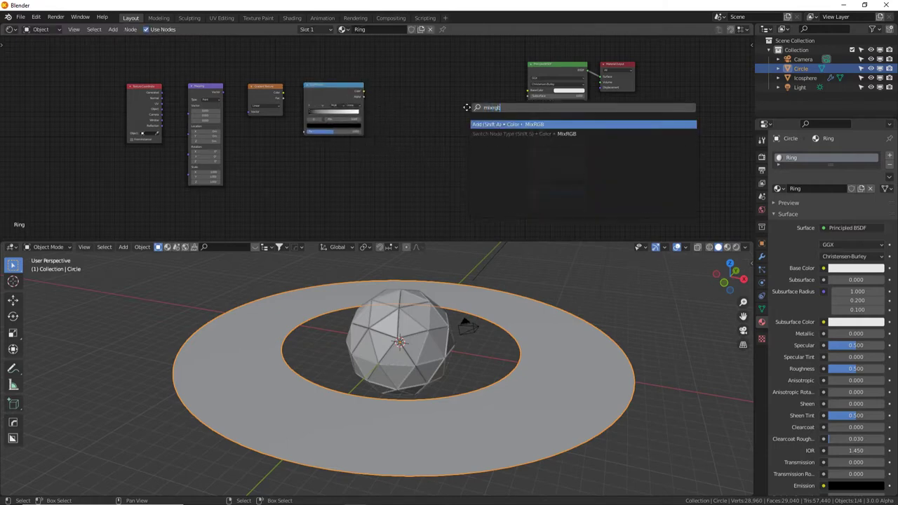
{"action": "key", "text": "Return"}
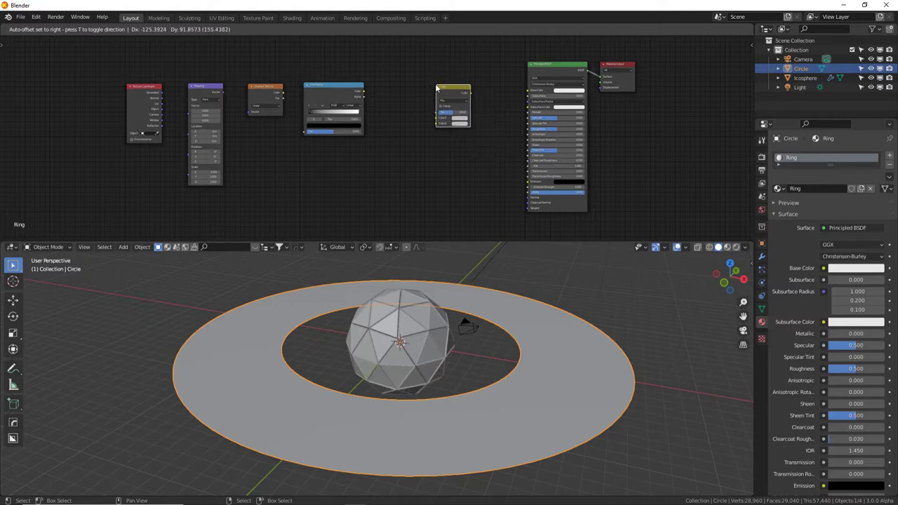
{"action": "left_click", "coordinate": [436, 87]}
Add a Musgrave Texture node below the ColorRamp.
{"action": "key", "text": "F3"}
{"action": "type", "text": "musgra"}
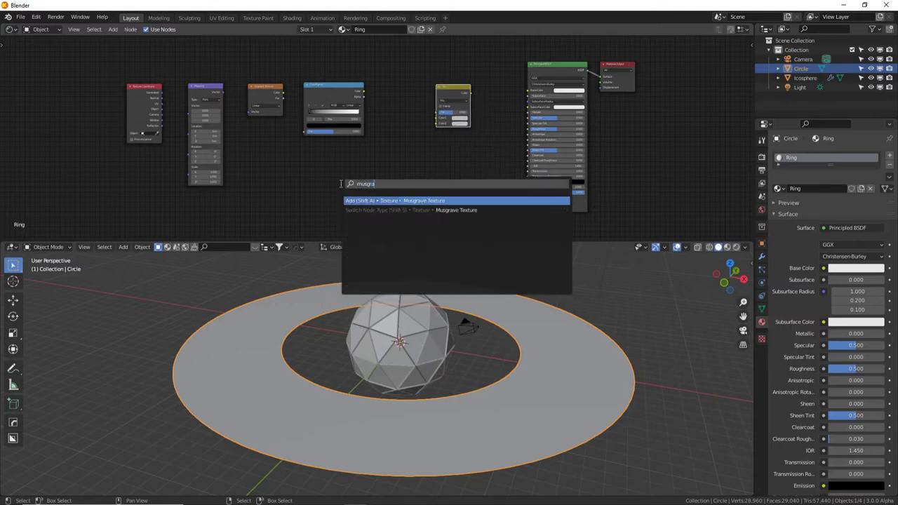
{"action": "key", "text": "Return"}
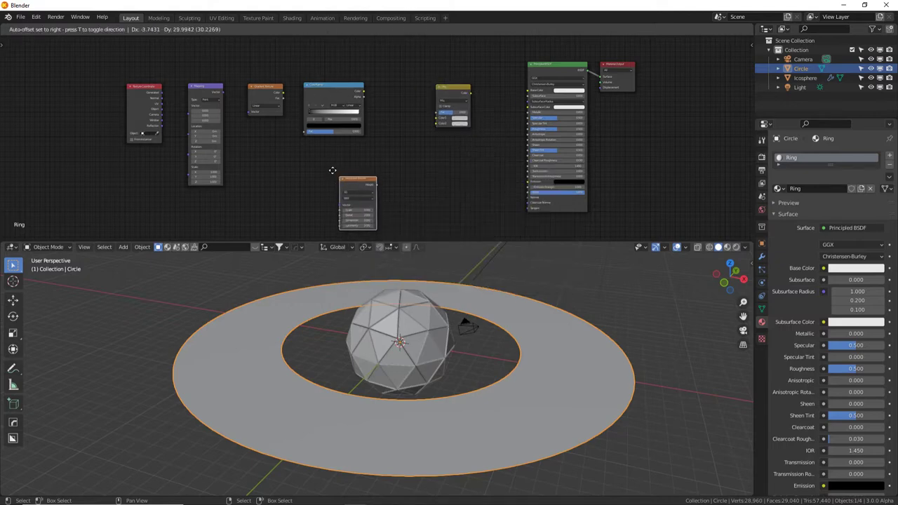
{"action": "left_click", "coordinate": [331, 166]}
Add an Object Info node and place it below and to the left of the Musgrave Texture node.
{"action": "key", "text": "F3"}
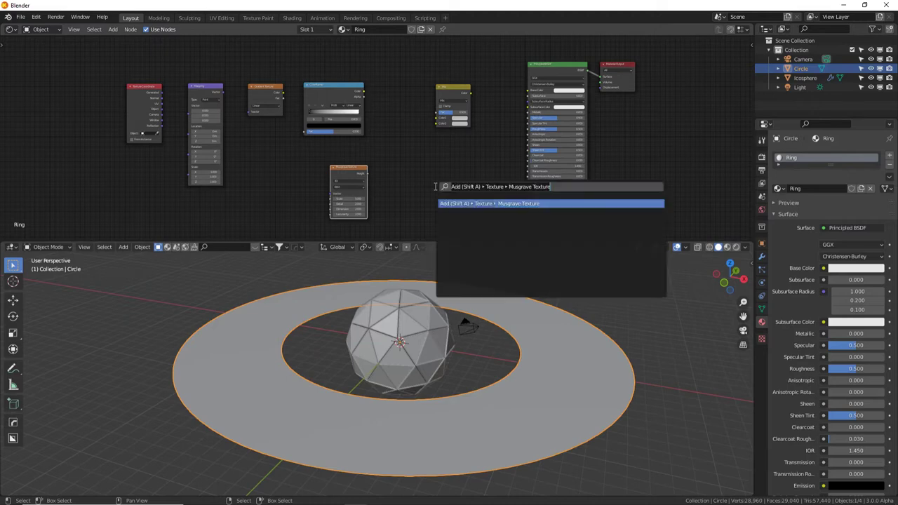
{"action": "type", "text": "objec"}
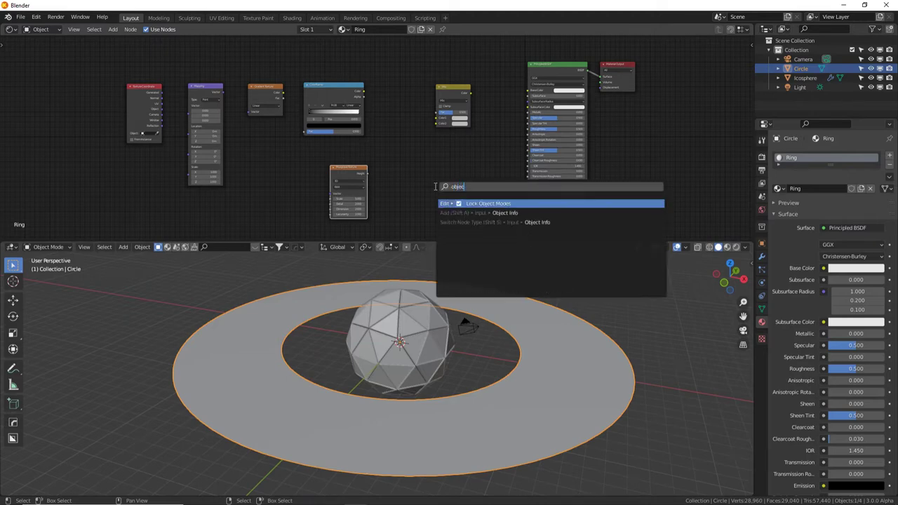
{"action": "key", "text": "Down"}
{"action": "key", "text": "Return"}
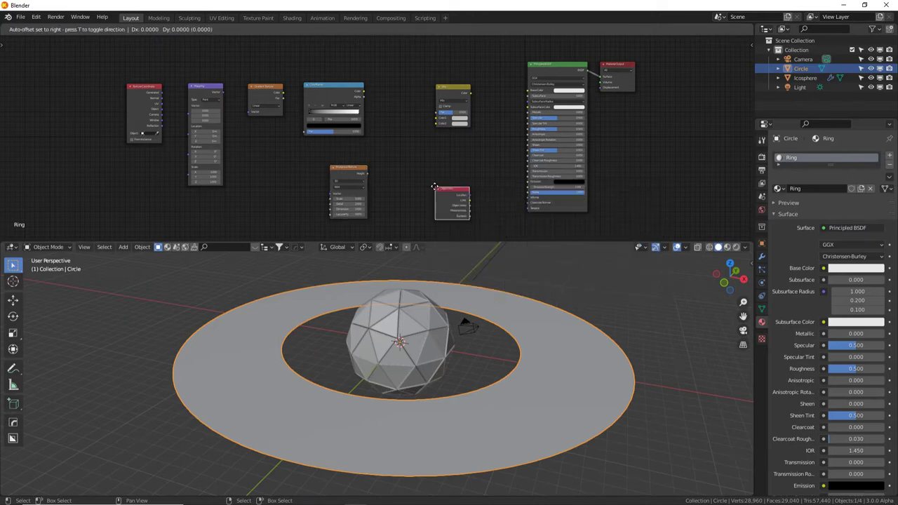
{"action": "left_click", "coordinate": [262, 195]}
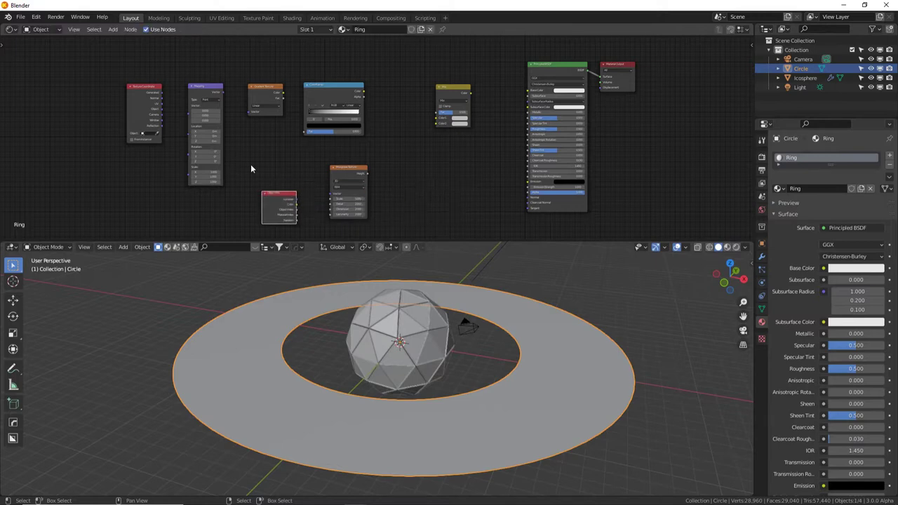
{"action": "key", "text": "g"}
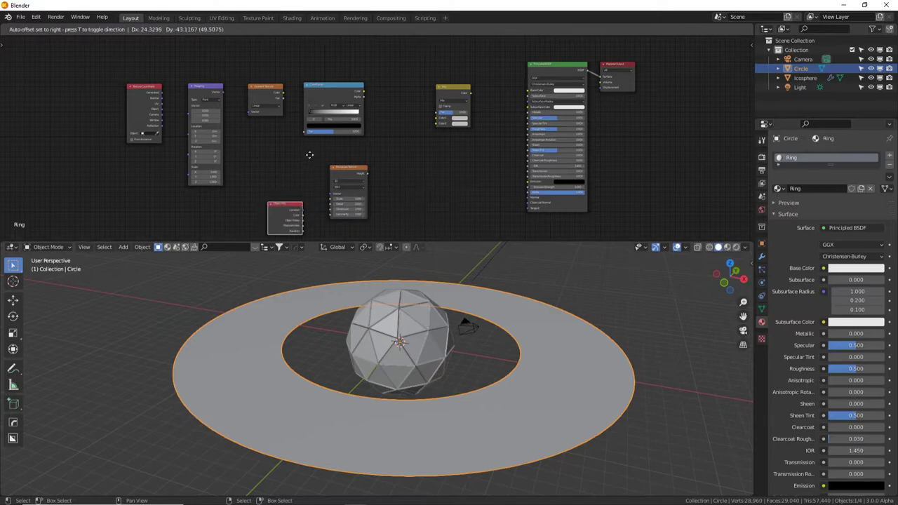
{"action": "left_click", "coordinate": [313, 172]}
{"action": "key", "text": "Home"}
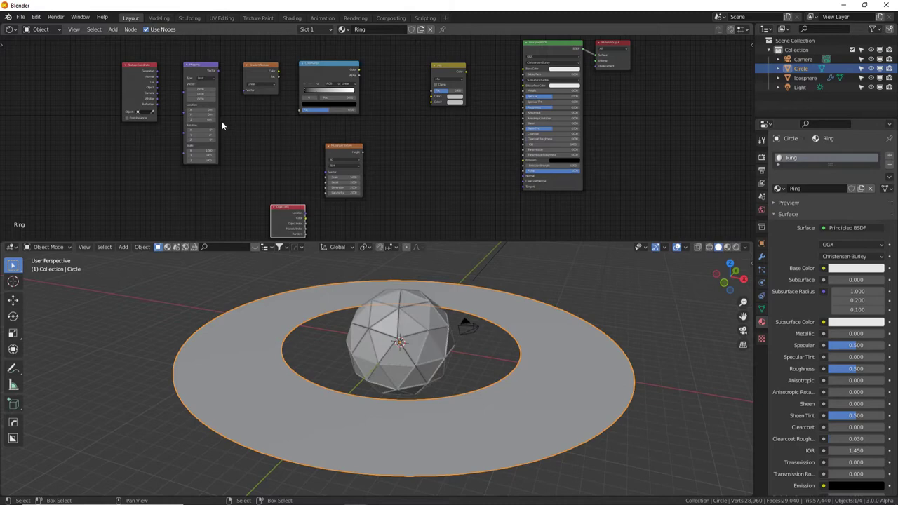
Duplicate the Mapping and ColorRamp nodes, placing the Mapping copy below the Gradient Texture and the ColorRamp copy right of the Musgrave Texture.
{"action": "left_click", "coordinate": [204, 70]}
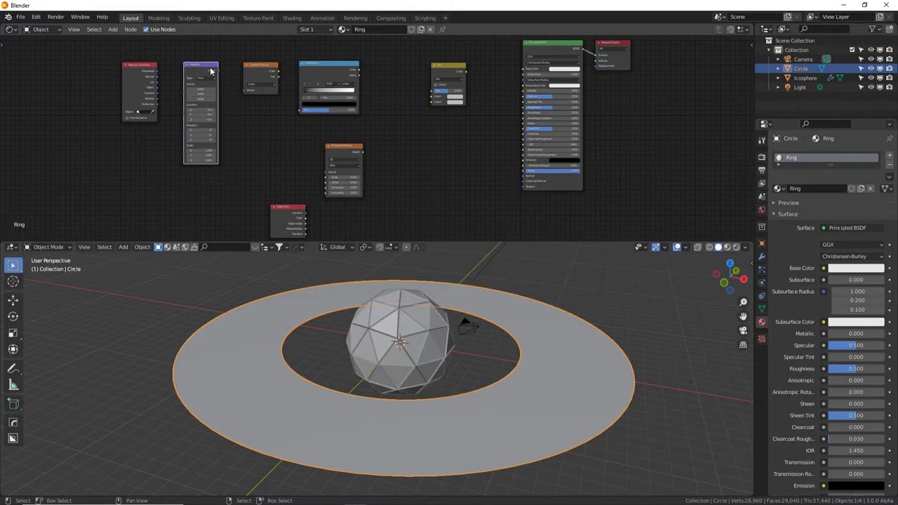
{"action": "left_click", "coordinate": [332, 76], "text": "shift"}
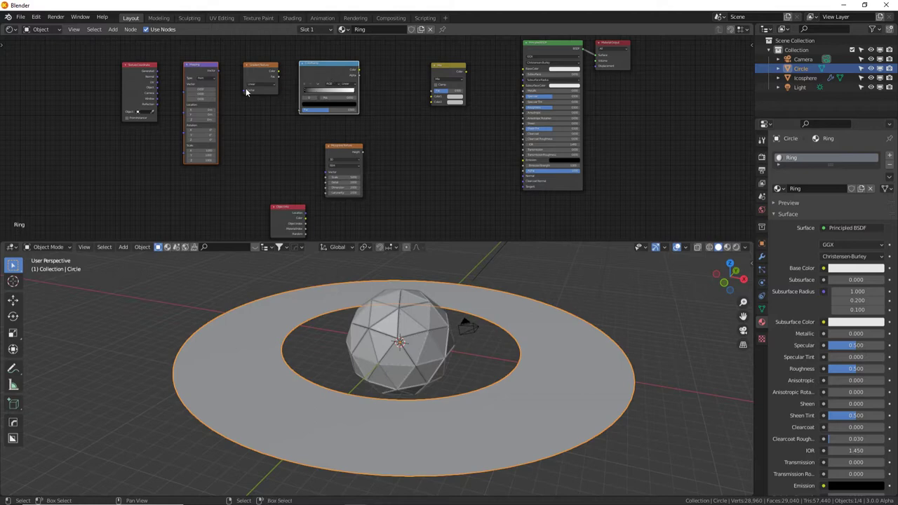
{"action": "key", "text": "shift+d"}
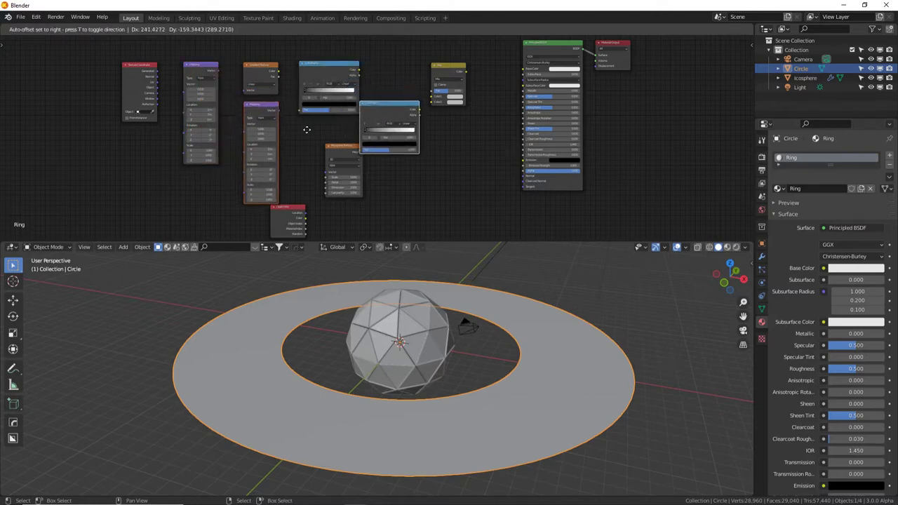
{"action": "left_click", "coordinate": [307, 144]}
{"action": "left_click_drag", "start_coordinate": [412, 132], "coordinate": [430, 148]}
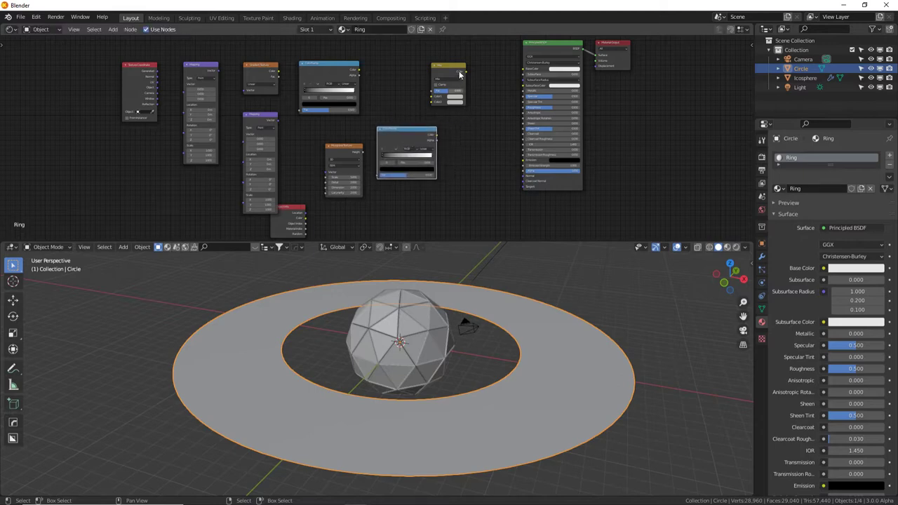
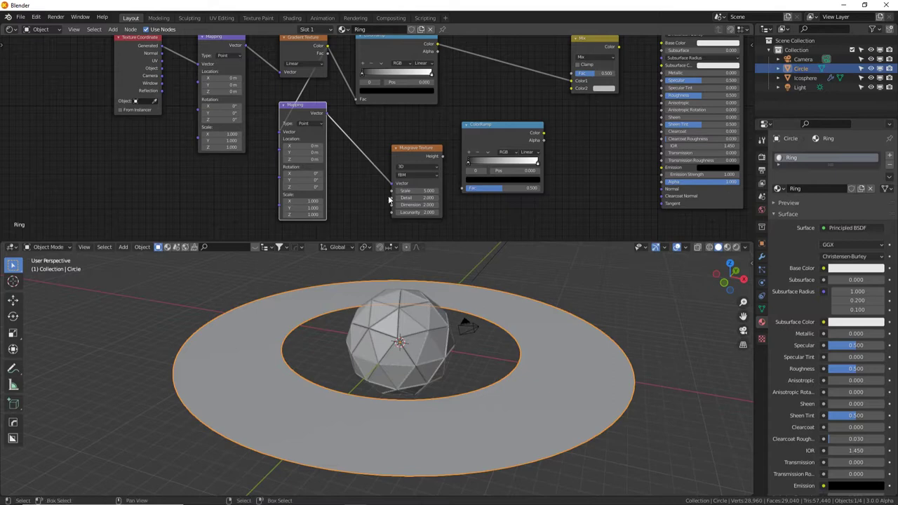
Set the Musgrave Texture to 4D and connect the Object Info node's Random output to its W input.
{"action": "left_click", "coordinate": [393, 99]}
{"action": "left_click", "coordinate": [394, 127]}
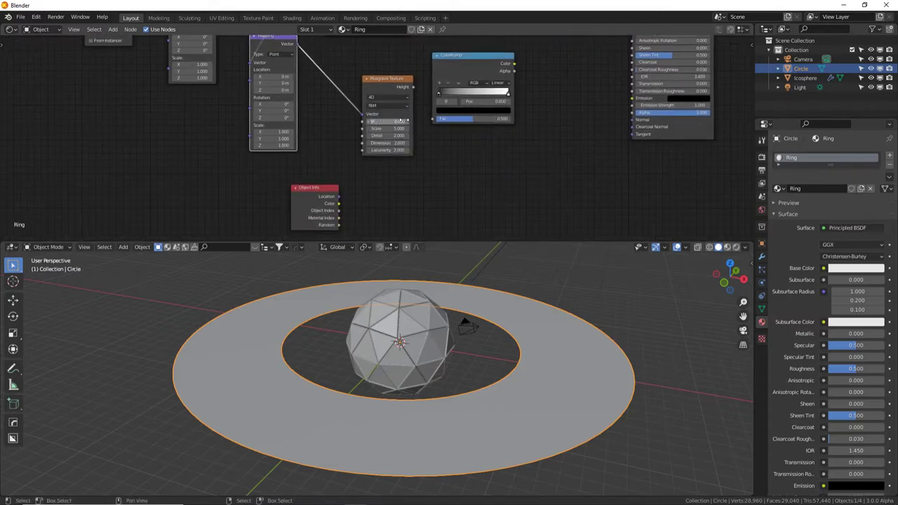
{"action": "left_click_drag", "start_coordinate": [339, 225], "coordinate": [366, 125]}
{"action": "middle_click_drag", "start_coordinate": [450, 116], "coordinate": [368, 203]}
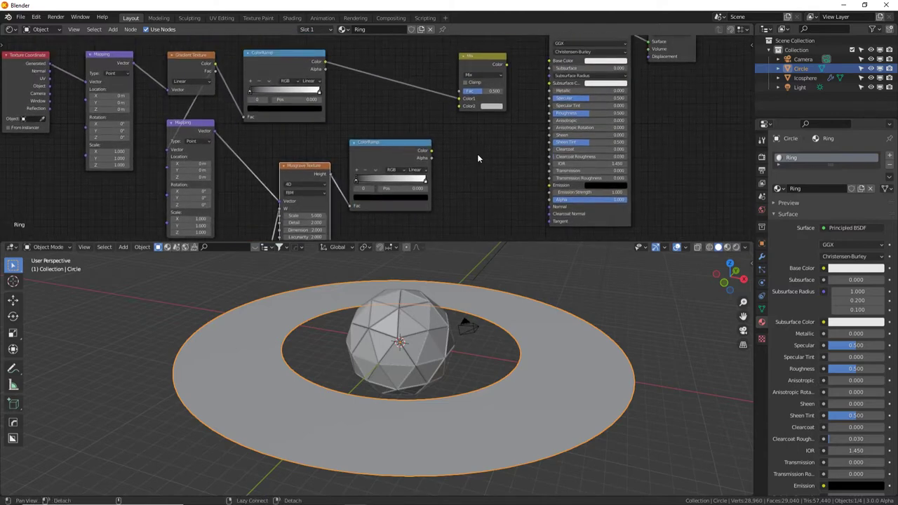
Connect the lower ColorRamp's Color to the Mix node's Color2, and the Mix node's output to the Principled BSDF's Alpha.
{"action": "left_click_drag", "start_coordinate": [431, 150], "coordinate": [470, 106]}
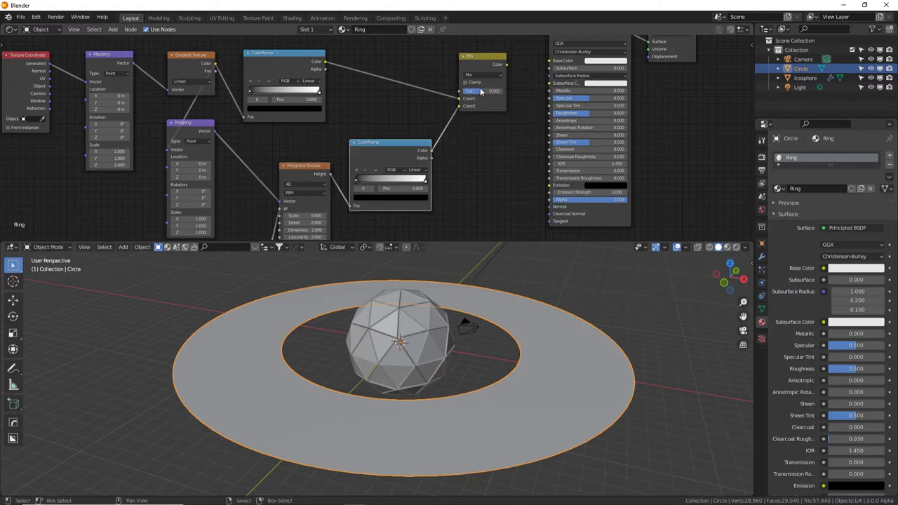
{"action": "left_click", "coordinate": [484, 74]}
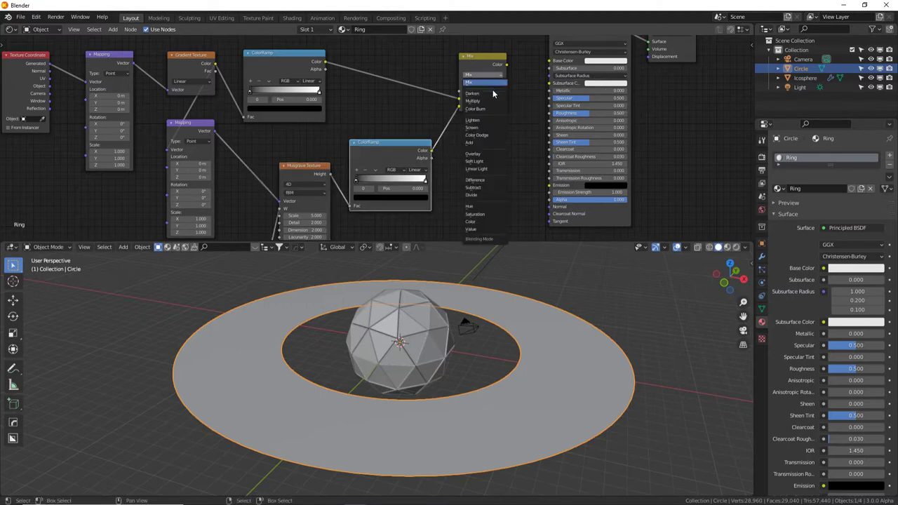
{"action": "left_click_drag", "start_coordinate": [506, 65], "coordinate": [551, 202]}
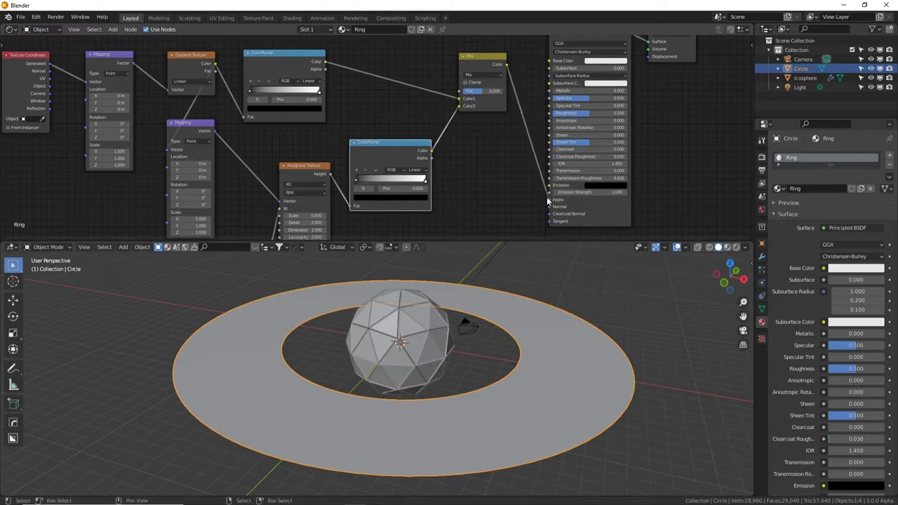
Enlarge the Shader Editor by lowering its border with the 3D viewport, and look closely at the Musgrave Texture node.
{"action": "scroll", "coordinate": [379, 134], "scroll_direction": "down", "scroll_amount": 2}
{"action": "middle_click_drag", "start_coordinate": [379, 134], "coordinate": [427, 100]}
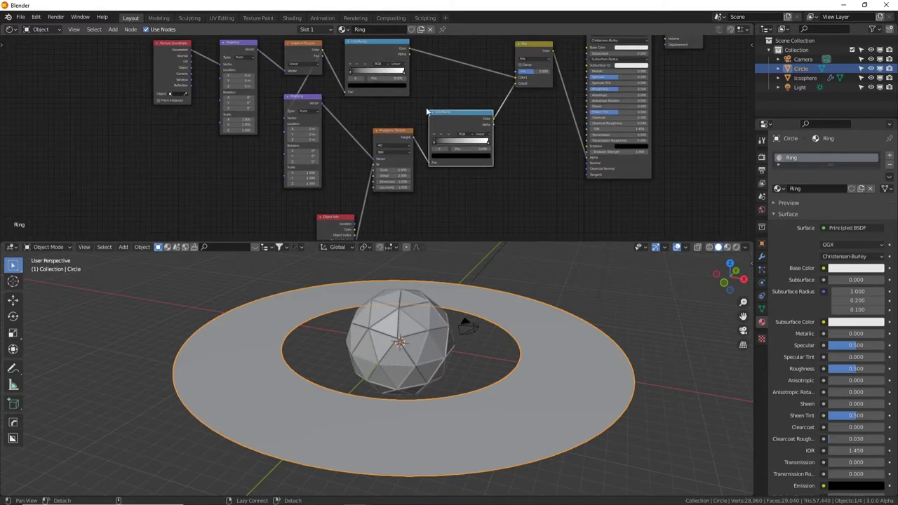
{"action": "left_click_drag", "start_coordinate": [425, 241], "coordinate": [431, 276]}
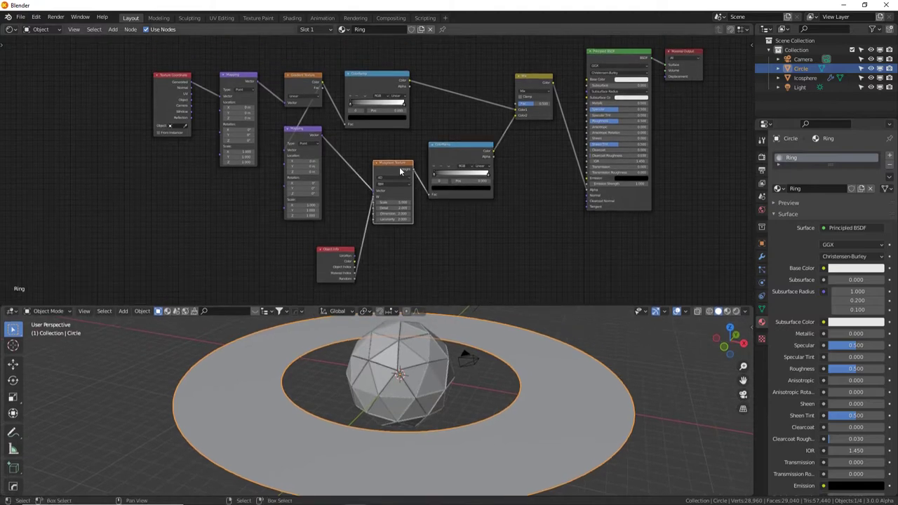
{"action": "scroll", "coordinate": [403, 173], "scroll_direction": "up", "scroll_amount": 2}
{"action": "middle_click_drag", "start_coordinate": [407, 187], "coordinate": [390, 151]}
{"action": "scroll", "coordinate": [389, 151], "scroll_direction": "up", "scroll_amount": 2}
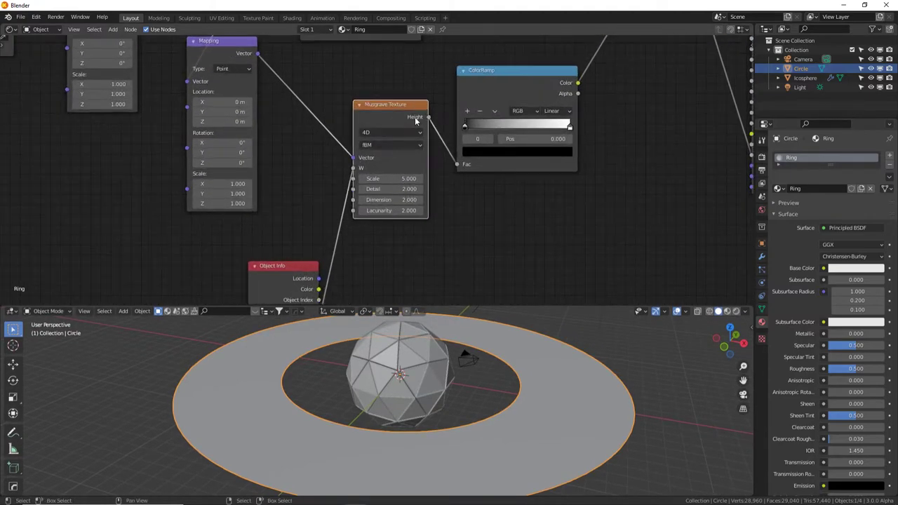
{"action": "scroll", "coordinate": [415, 121], "scroll_direction": "down", "scroll_amount": 2}
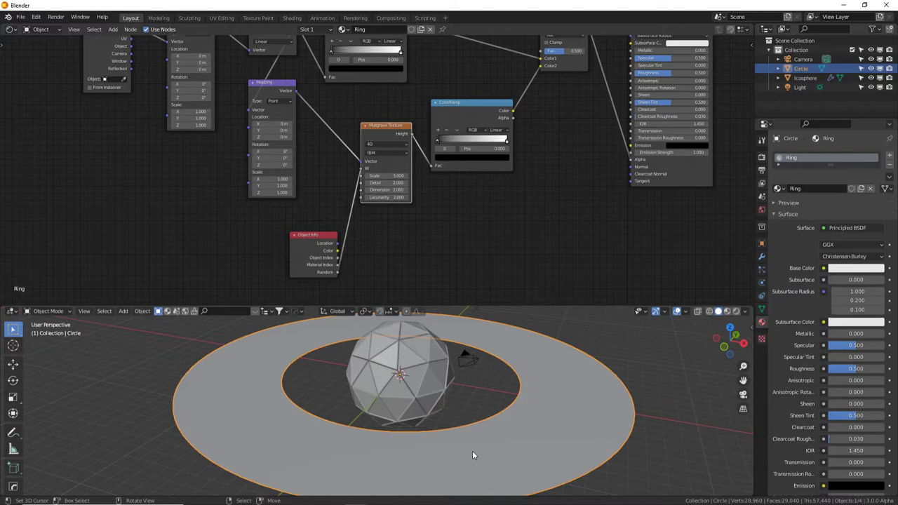
Set the Gradient Texture's type to Spherical and select the lower Mapping node.
{"action": "middle_click_drag", "start_coordinate": [317, 65], "coordinate": [357, 140]}
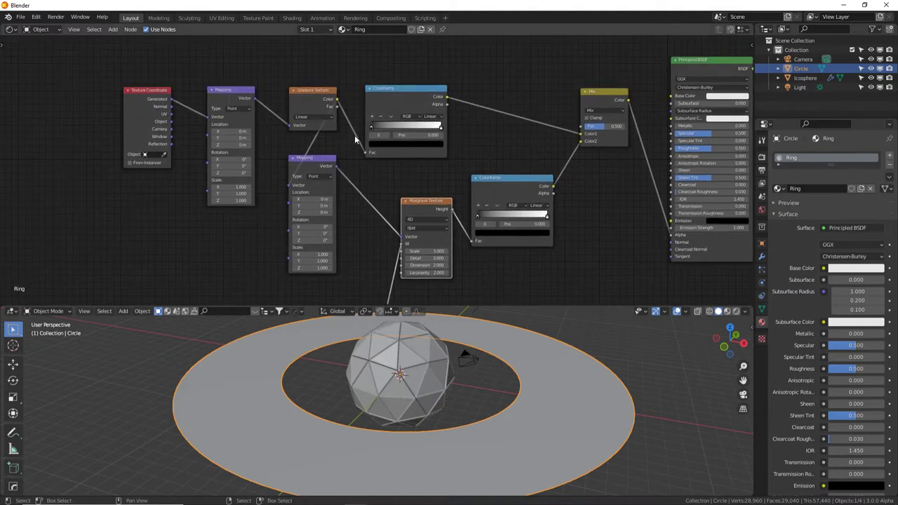
{"action": "left_click", "coordinate": [313, 117]}
{"action": "left_click", "coordinate": [319, 156]}
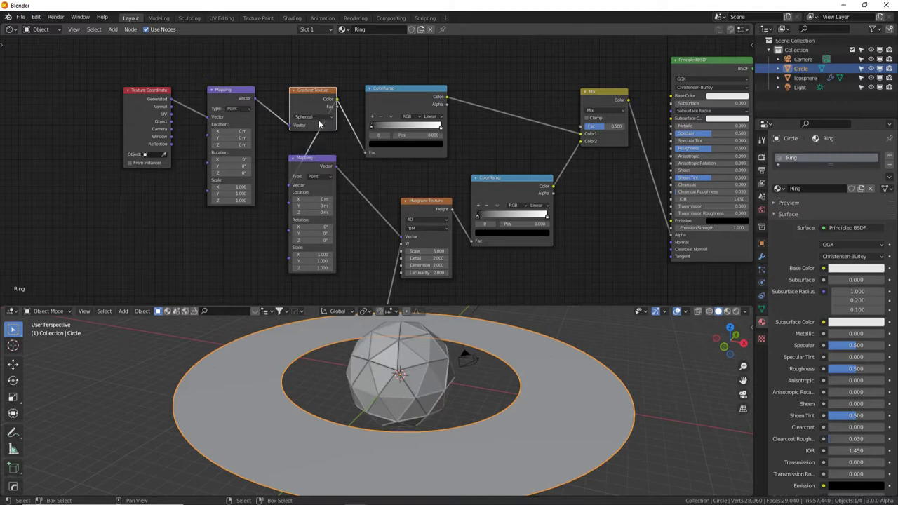
{"action": "left_click", "coordinate": [309, 169]}
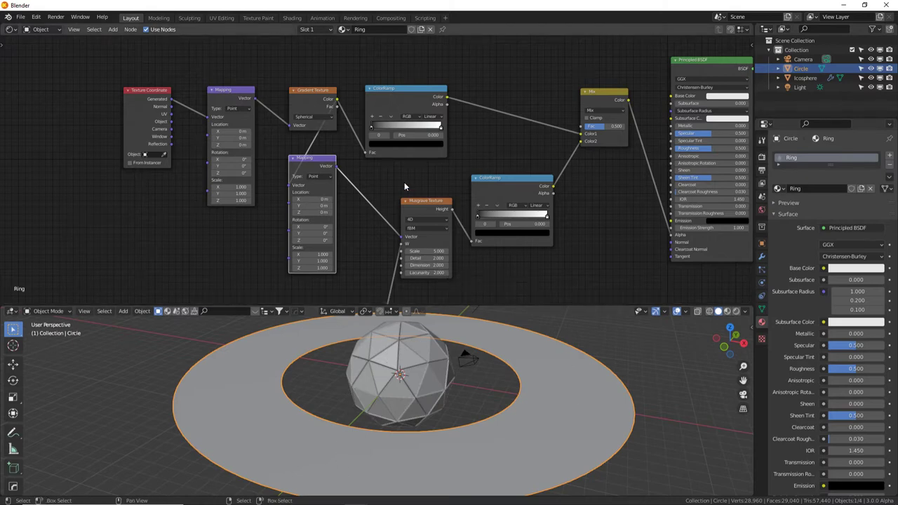
{"action": "middle_click_drag", "start_coordinate": [404, 181], "coordinate": [338, 173]}
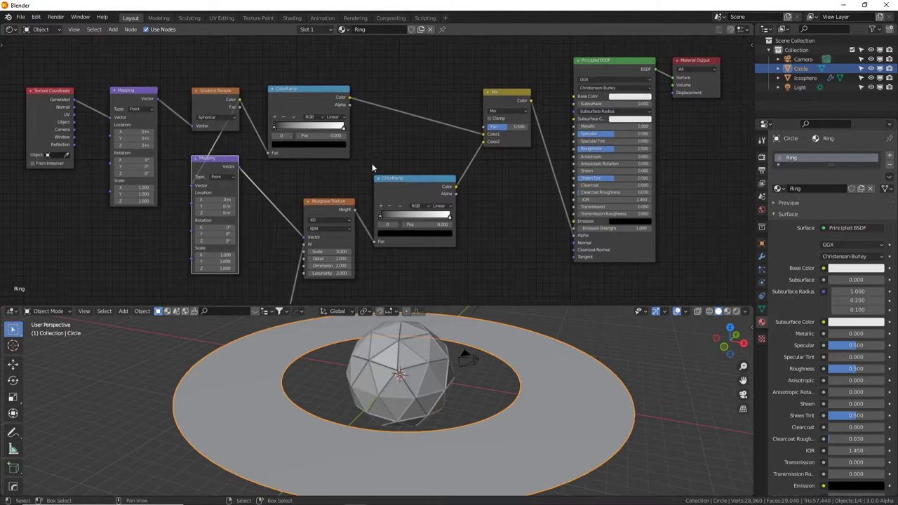
Switch the scene's render engine to Eevee.
{"action": "left_click", "coordinate": [762, 156]}
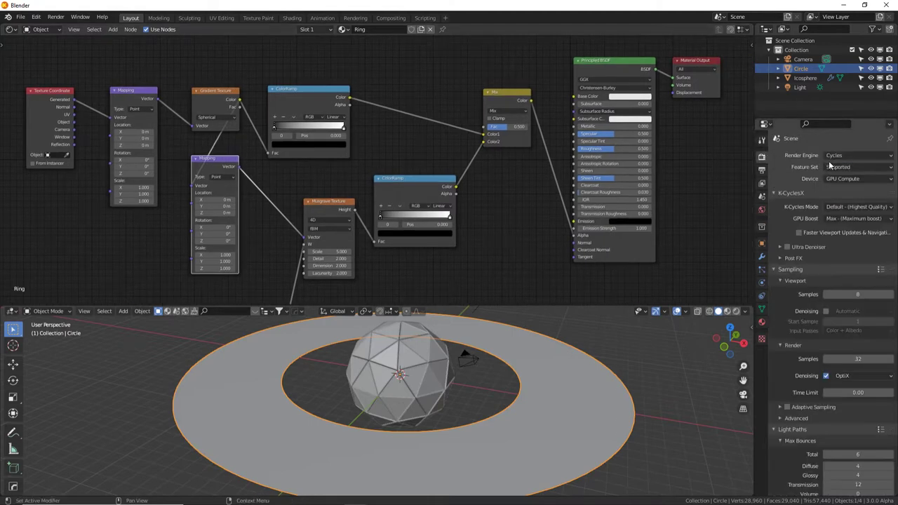
{"action": "left_click", "coordinate": [842, 155]}
{"action": "left_click", "coordinate": [843, 168]}
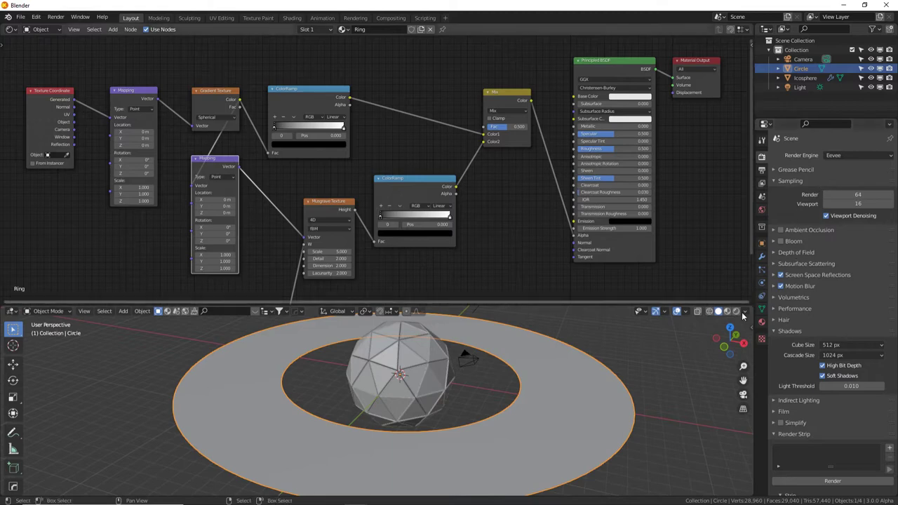
Set the Ring material's blend mode to Alpha Blend in its material settings.
{"action": "left_click", "coordinate": [763, 322]}
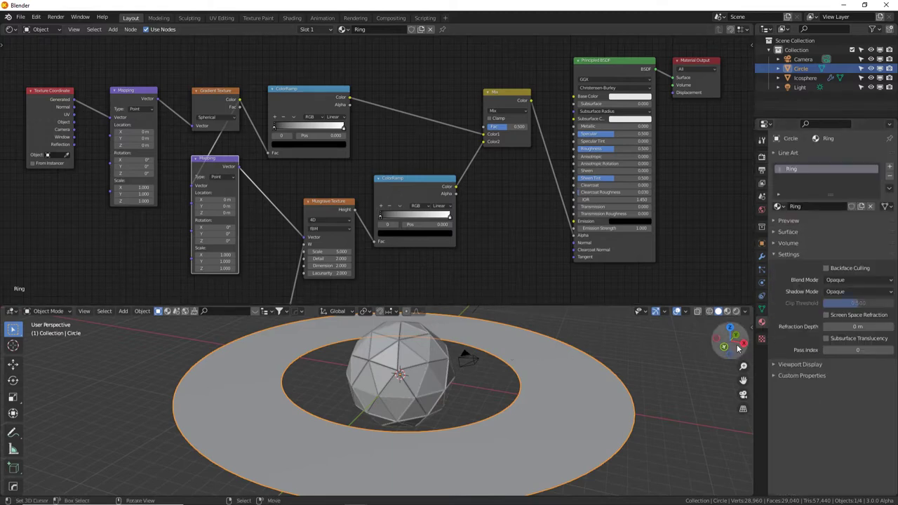
{"action": "left_click", "coordinate": [832, 254]}
{"action": "left_click", "coordinate": [832, 254]}
{"action": "left_click", "coordinate": [835, 281]}
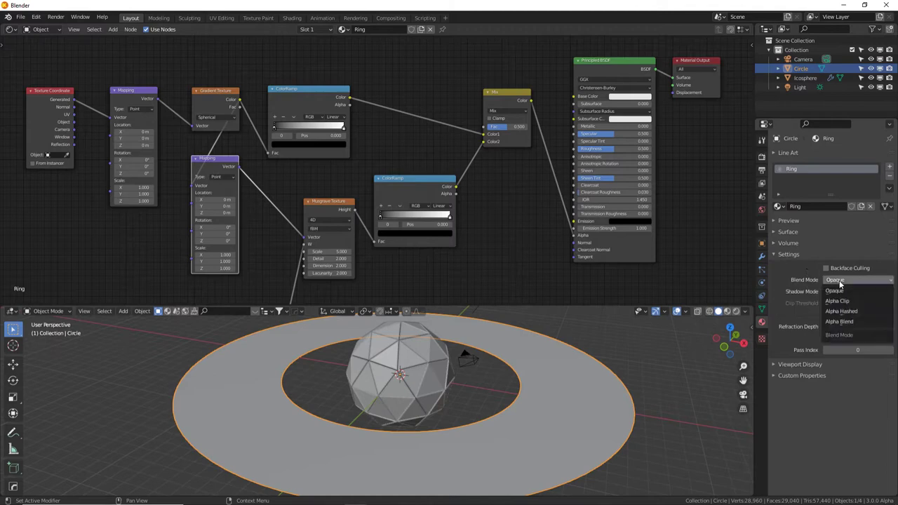
{"action": "left_click", "coordinate": [850, 324]}
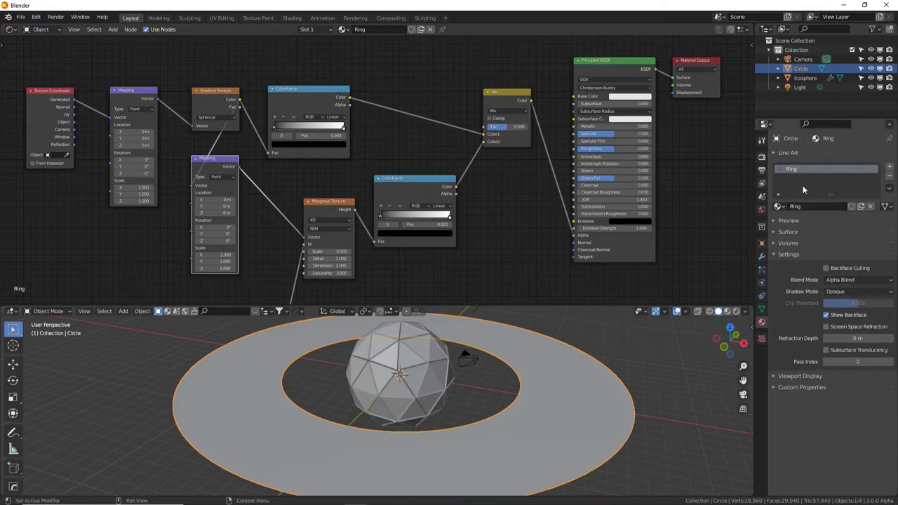
Switch the scene's render engine to Cycles.
{"action": "left_click", "coordinate": [762, 157]}
{"action": "left_click", "coordinate": [857, 156]}
{"action": "left_click", "coordinate": [854, 175]}
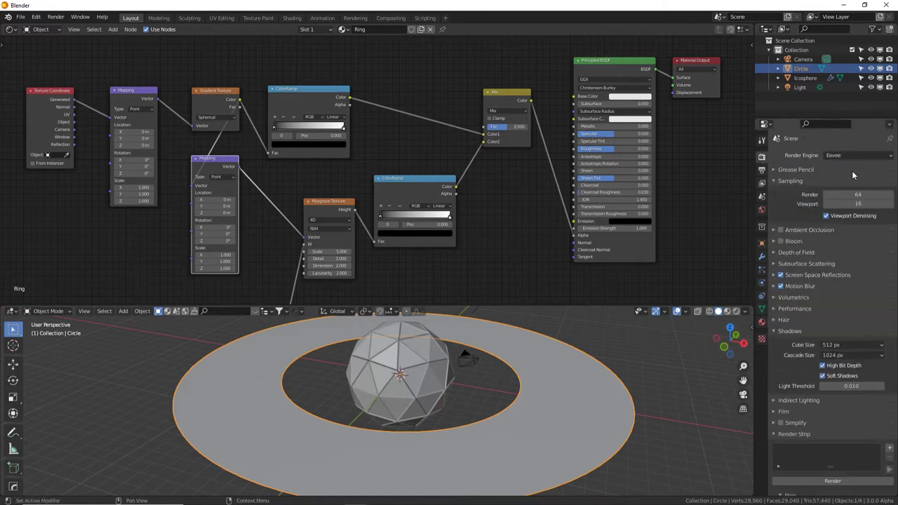
{"action": "left_click", "coordinate": [852, 155]}
{"action": "left_click", "coordinate": [847, 186]}
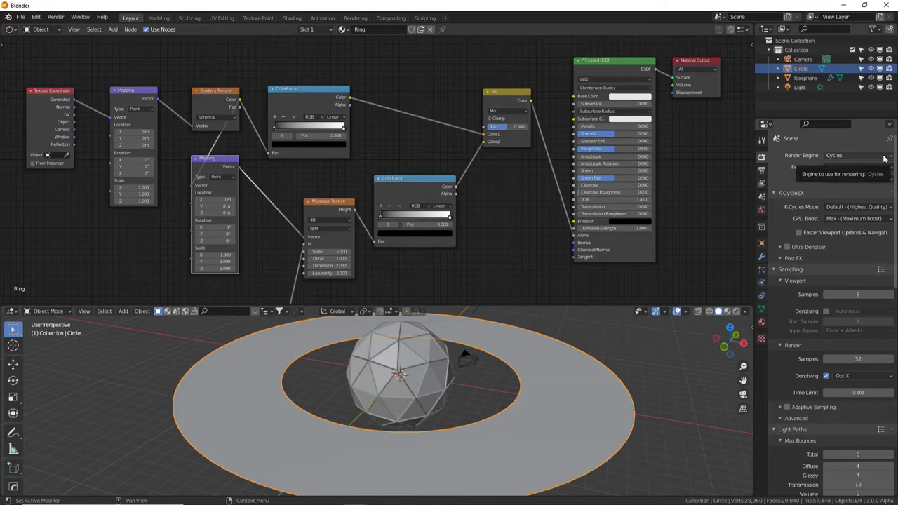
Enable Ultra Denoiser, set the render samples to 64, and narrow the Properties editor slightly.
{"action": "left_click", "coordinate": [788, 247]}
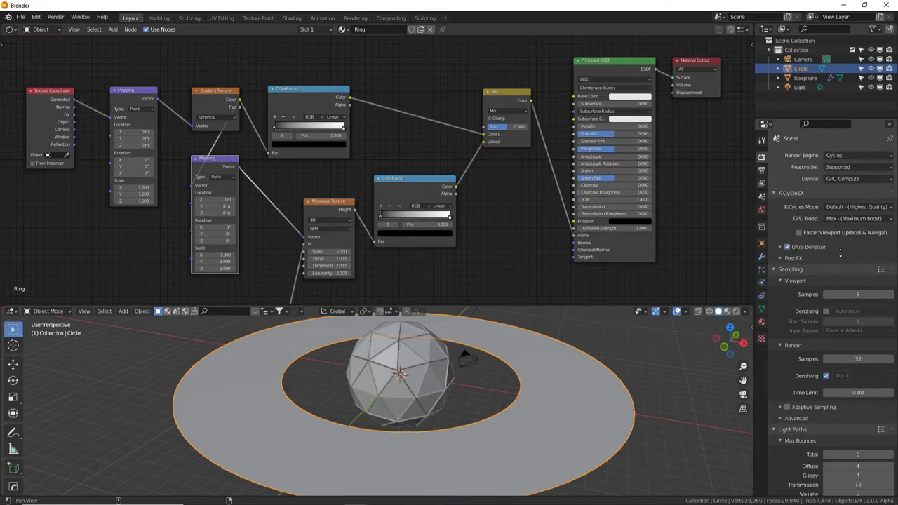
{"action": "scroll", "coordinate": [842, 253], "scroll_direction": "down", "scroll_amount": 1}
{"action": "left_click", "coordinate": [859, 345]}
{"action": "type", "text": "64"}
{"action": "key", "text": "Return"}
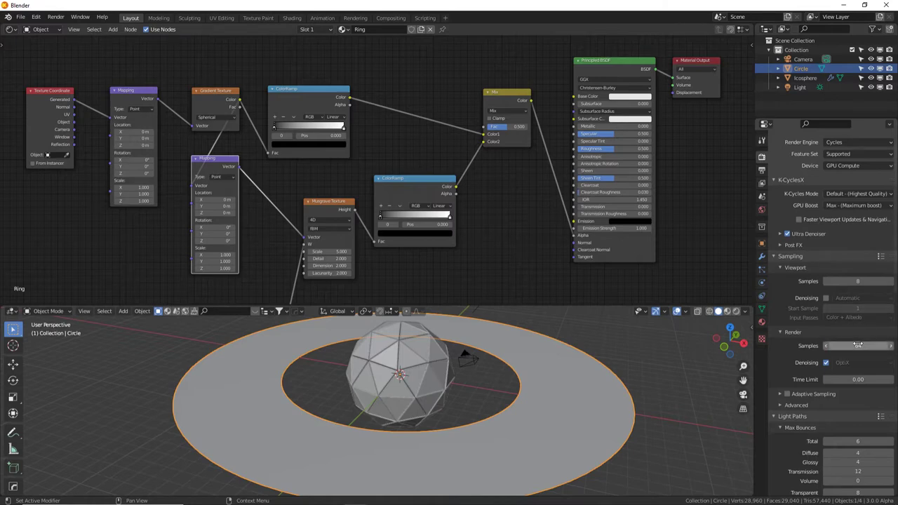
{"action": "left_click_drag", "start_coordinate": [757, 245], "coordinate": [772, 245]}
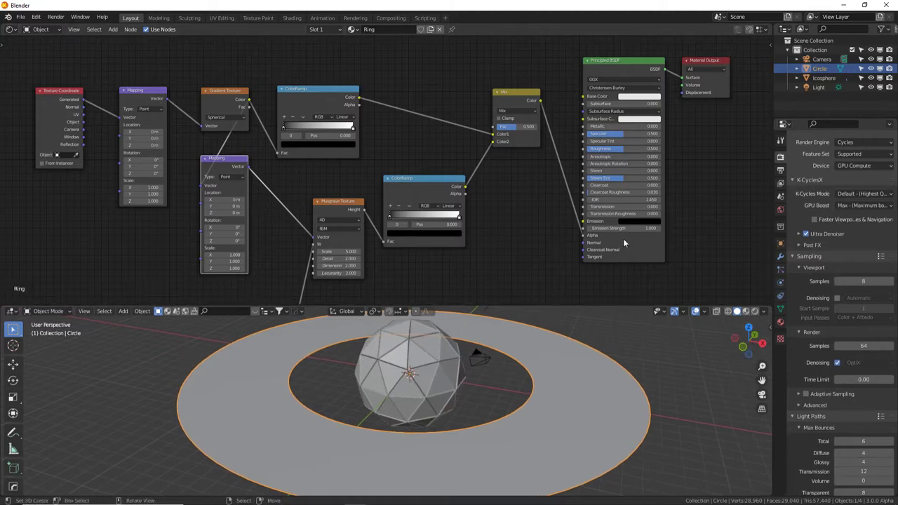
Nudge the Mix node aside, and give the Principled BSDF an orange-yellow Emission color with an Emission Strength of 20.
{"action": "left_click", "coordinate": [521, 100]}
{"action": "mouse_move", "coordinate": [525, 103]}
{"action": "left_mouse_down"}
{"action": "mouse_move", "coordinate": [466, 99]}
{"action": "mouse_move", "coordinate": [517, 111]}
{"action": "left_mouse_up"}
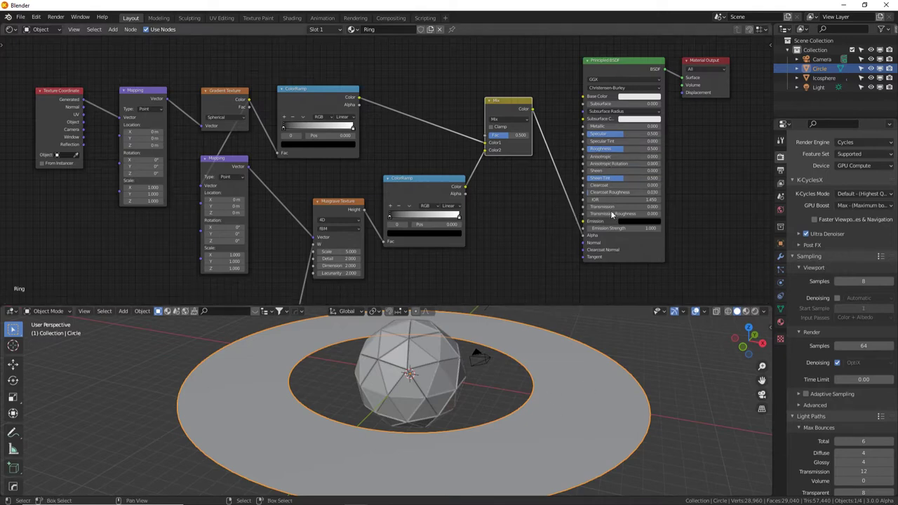
{"action": "left_click", "coordinate": [631, 223]}
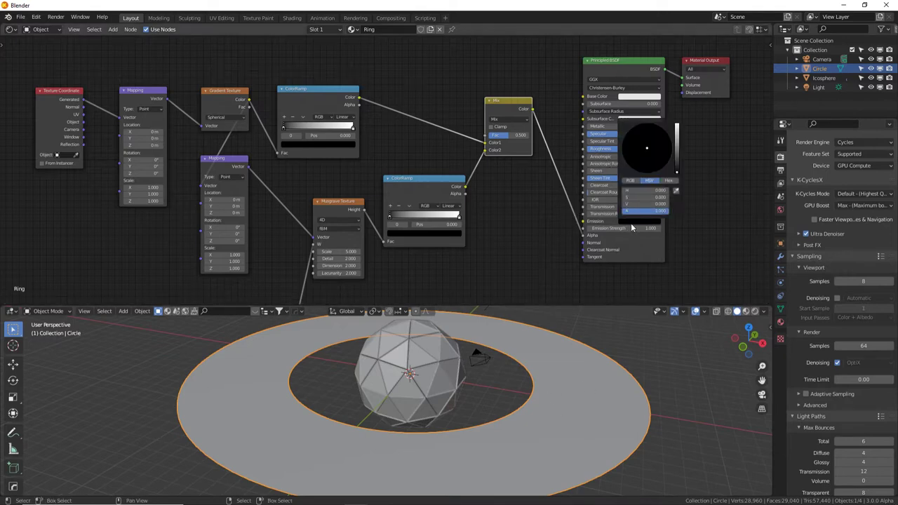
{"action": "left_click", "coordinate": [678, 137]}
{"action": "left_click_drag", "start_coordinate": [637, 157], "coordinate": [630, 166]}
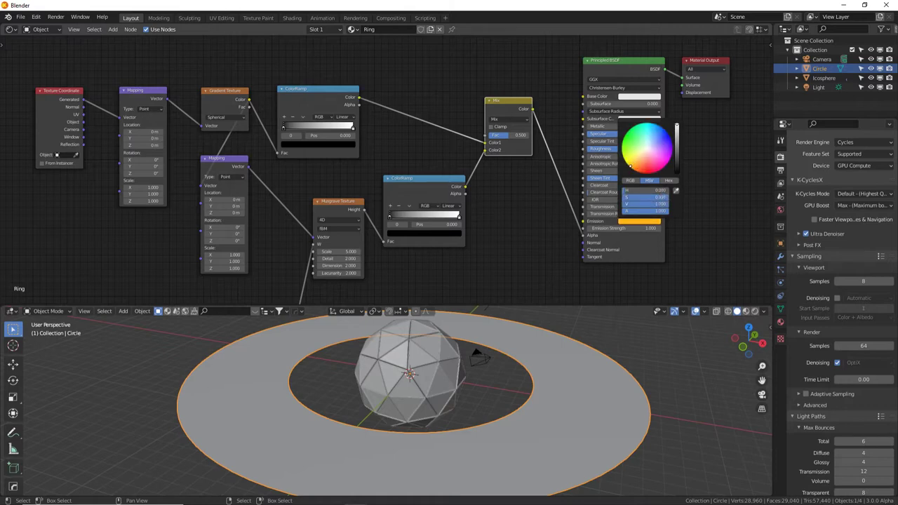
{"action": "left_click", "coordinate": [607, 228]}
{"action": "type", "text": "2"}
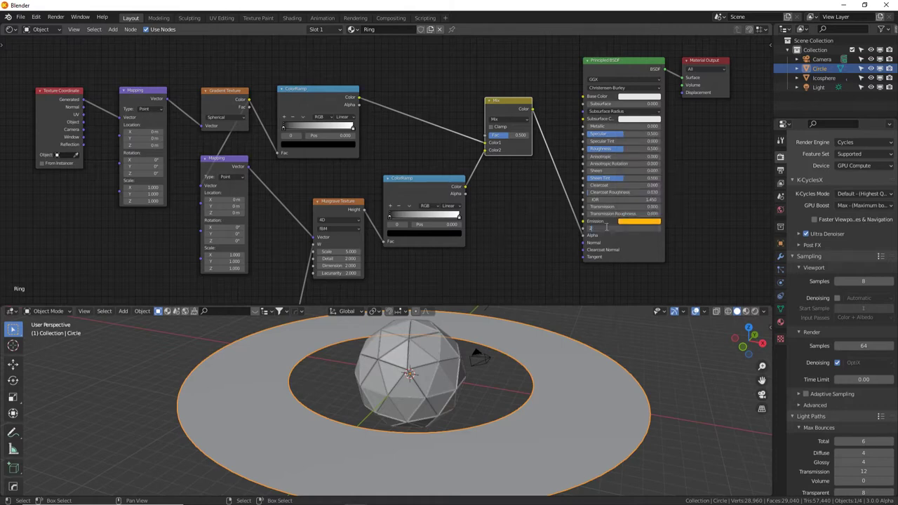
{"action": "type", "text": "0"}
{"action": "key", "text": "Return"}
Set the X and Y Location of the Mapping node feeding the Gradient Texture to -0.5 m.
{"action": "middle_click_drag", "start_coordinate": [389, 146], "coordinate": [542, 123]}
{"action": "scroll", "coordinate": [542, 123], "scroll_direction": "up", "scroll_amount": 4}
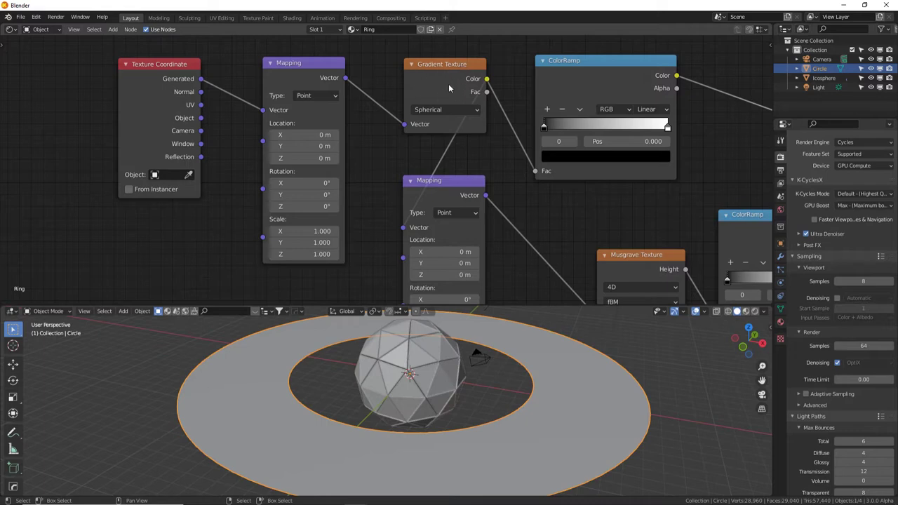
{"action": "left_click", "coordinate": [310, 132]}
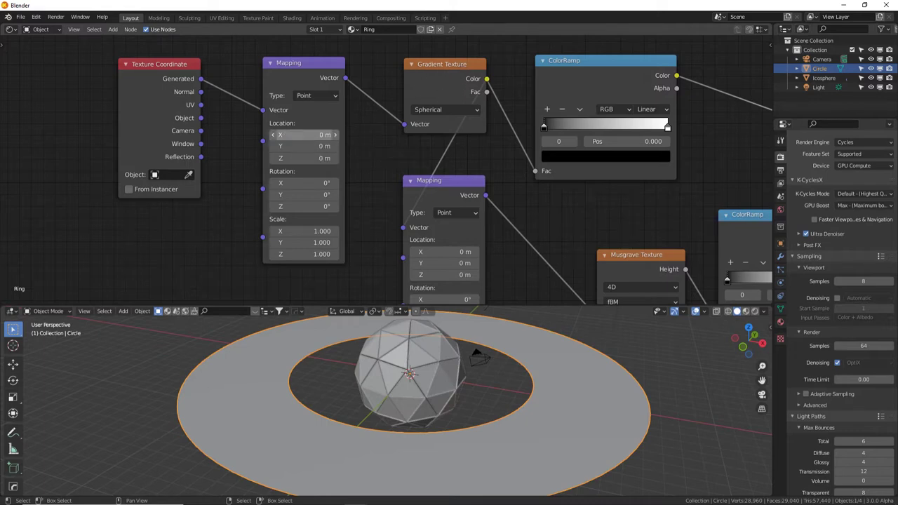
{"action": "key", "text": "BackSpace"}
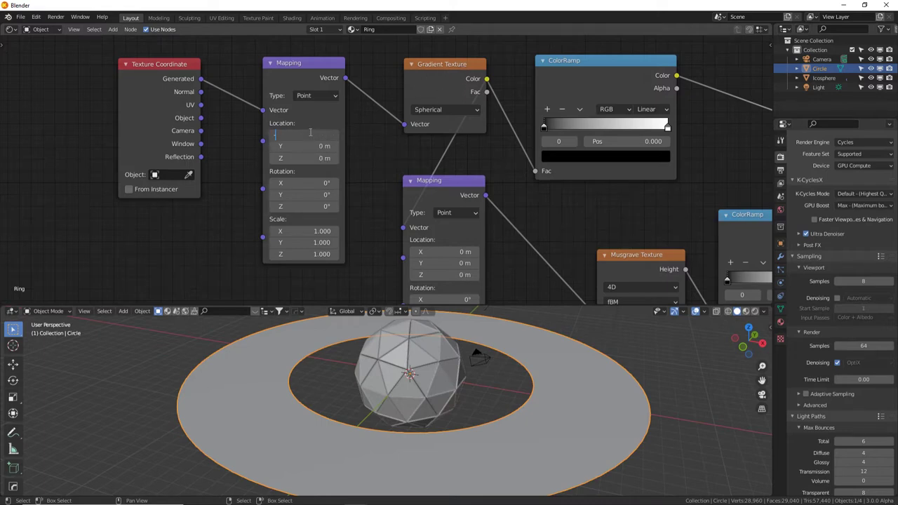
{"action": "type", "text": "-.5"}
{"action": "key", "text": "Tab"}
{"action": "type", "text": "-.5"}
{"action": "key", "text": "Return"}
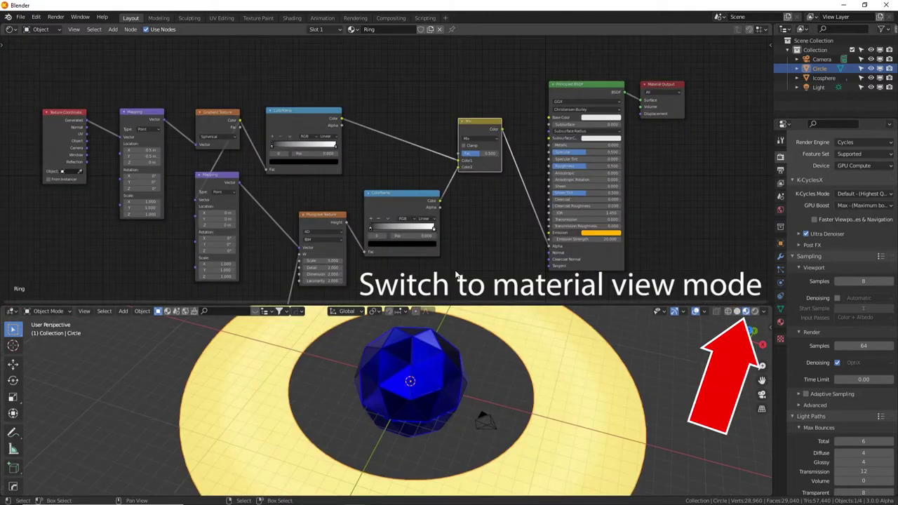
Enlarge the 3D viewport and preview the upper ColorRamp's output on the ring.
{"action": "left_click_drag", "start_coordinate": [450, 306], "coordinate": [454, 227]}
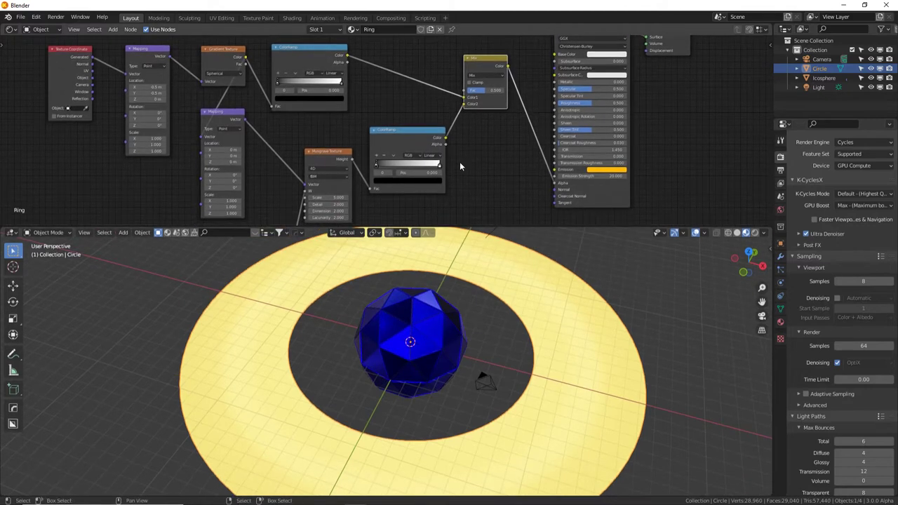
{"action": "key", "text": "ctrl"}
{"action": "key", "text": "shift"}
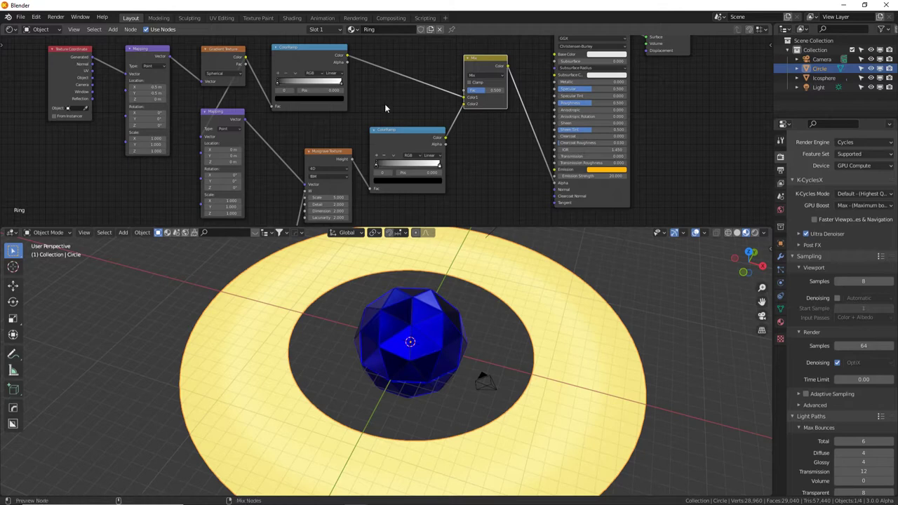
{"action": "left_click", "coordinate": [328, 64], "text": "ctrl+shift"}
{"action": "middle_click_drag", "start_coordinate": [367, 72], "coordinate": [332, 123]}
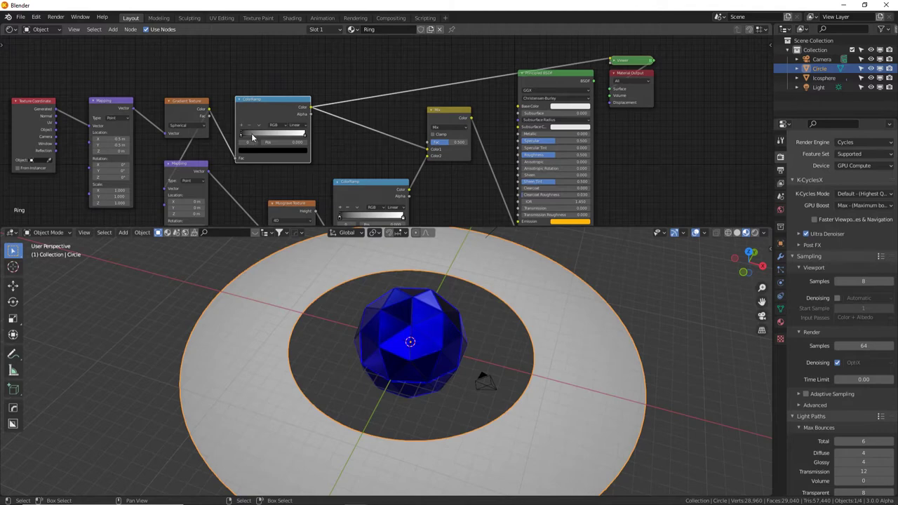
{"action": "middle_click_drag", "start_coordinate": [258, 144], "coordinate": [315, 118]}
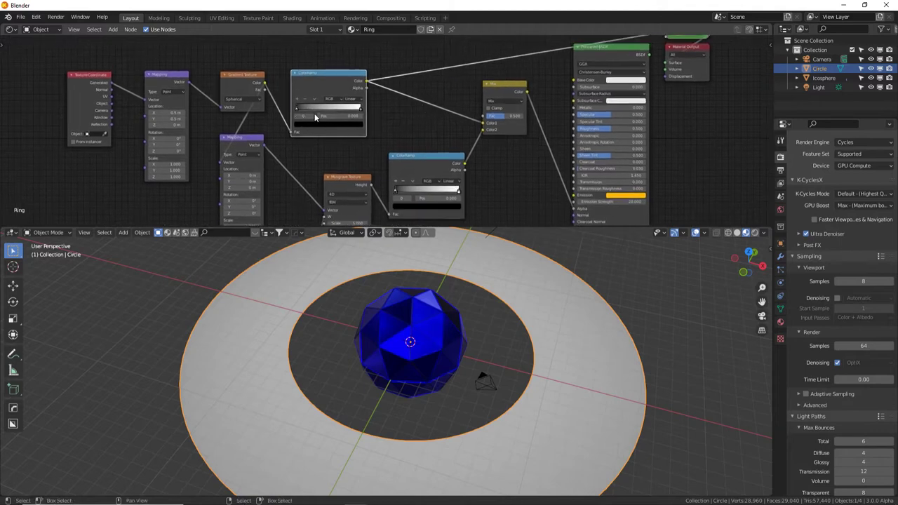
Shape the upper ColorRamp into a narrow black-white-black band with three stops and Ease interpolation.
{"action": "mouse_move", "coordinate": [299, 111]}
{"action": "left_mouse_down"}
{"action": "mouse_move", "coordinate": [357, 113]}
{"action": "mouse_move", "coordinate": [324, 114]}
{"action": "mouse_move", "coordinate": [341, 118]}
{"action": "left_mouse_up"}
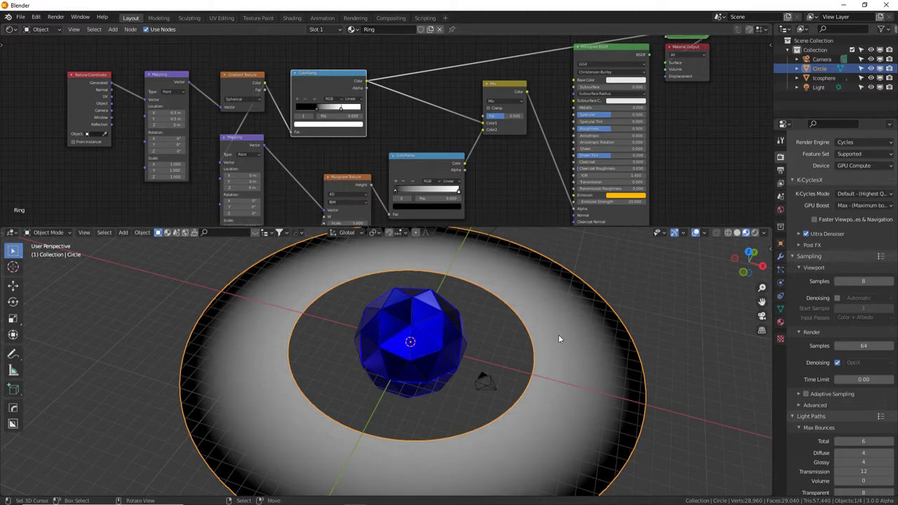
{"action": "left_click", "coordinate": [298, 105]}
{"action": "left_click_drag", "start_coordinate": [298, 104], "coordinate": [358, 112]}
{"action": "left_click", "coordinate": [357, 126]}
{"action": "left_click_drag", "start_coordinate": [352, 78], "coordinate": [324, 111]}
{"action": "middle_click_drag", "start_coordinate": [486, 302], "coordinate": [463, 293]}
{"action": "left_click_drag", "start_coordinate": [351, 109], "coordinate": [355, 110]}
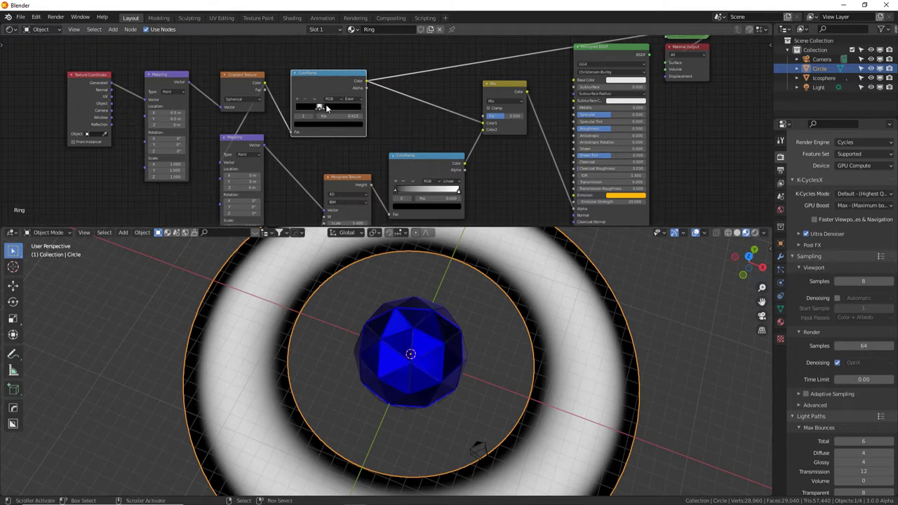
Widen the upper ColorRamp node and set its first black stop to position 0.300.
{"action": "left_click_drag", "start_coordinate": [364, 91], "coordinate": [499, 102]}
{"action": "left_click_drag", "start_coordinate": [436, 113], "coordinate": [426, 105]}
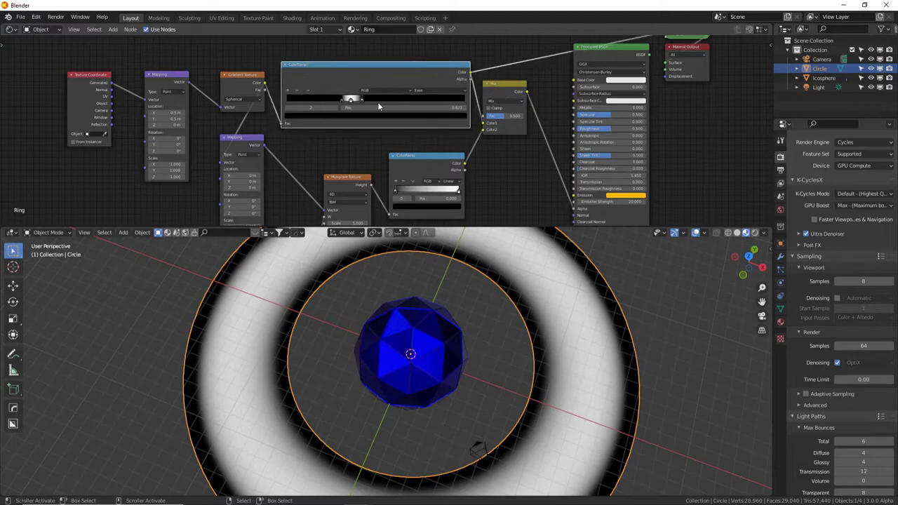
{"action": "left_click", "coordinate": [337, 103]}
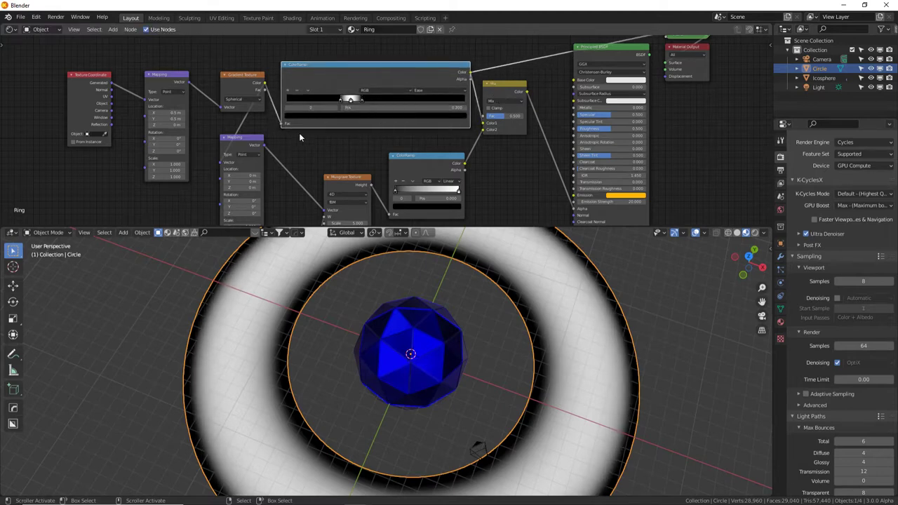
Set the Mix node's blend mode to Multiply and its Fac to 1.000.
{"action": "left_click", "coordinate": [512, 92]}
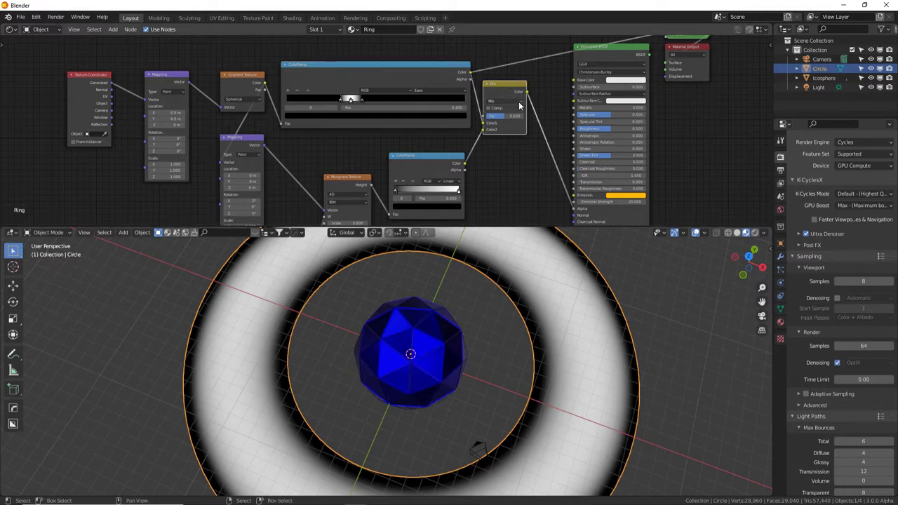
{"action": "left_click", "coordinate": [518, 104]}
{"action": "left_click", "coordinate": [516, 115]}
Preview the Musgrave Texture's Height output on the whole ring.
{"action": "scroll", "coordinate": [505, 148], "scroll_direction": "down", "scroll_amount": 3, "text": "shift"}
{"action": "scroll", "coordinate": [442, 148], "scroll_direction": "left", "scroll_amount": 2, "text": "ctrl"}
{"action": "left_click", "coordinate": [375, 135], "text": "ctrl+shift"}
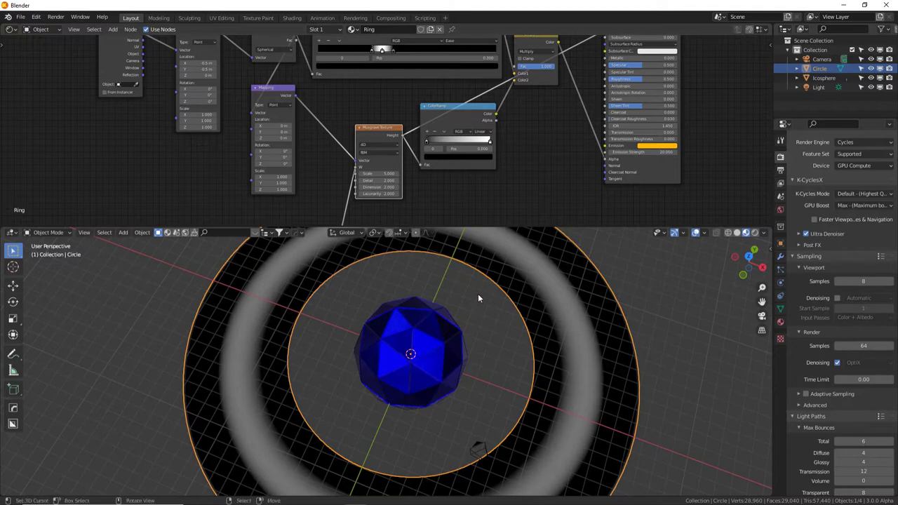
{"action": "scroll", "coordinate": [547, 319], "scroll_direction": "down", "scroll_amount": 4}
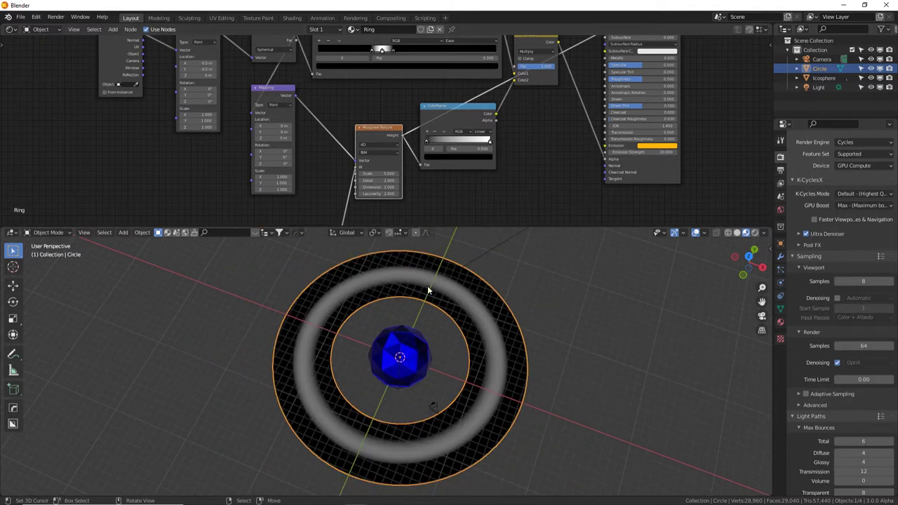
Move the lower ColorRamp's black stop to position 0.768 and set the Musgrave Texture's Scale to 70.9.
{"action": "mouse_move", "coordinate": [457, 142]}
{"action": "middle_mouse_down"}
{"action": "mouse_move", "coordinate": [377, 183]}
{"action": "mouse_move", "coordinate": [457, 126]}
{"action": "middle_mouse_up"}
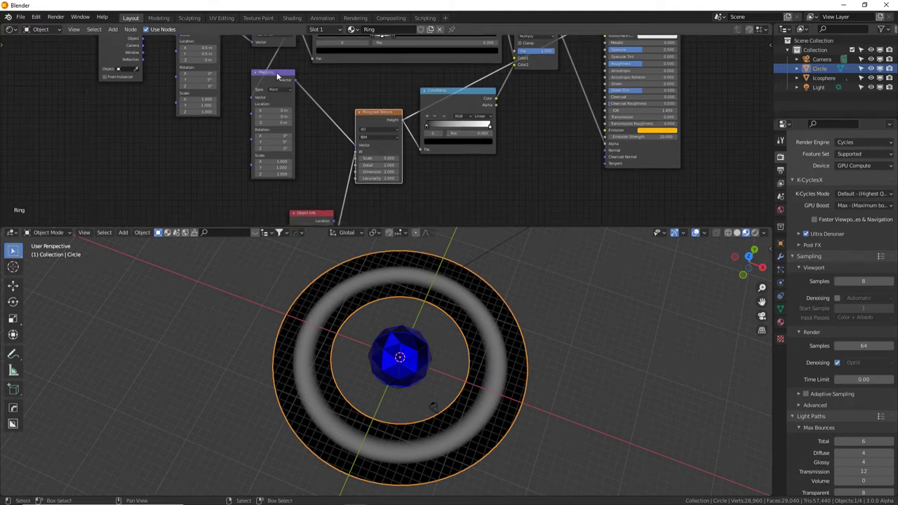
{"action": "middle_click_drag", "start_coordinate": [277, 76], "coordinate": [291, 119]}
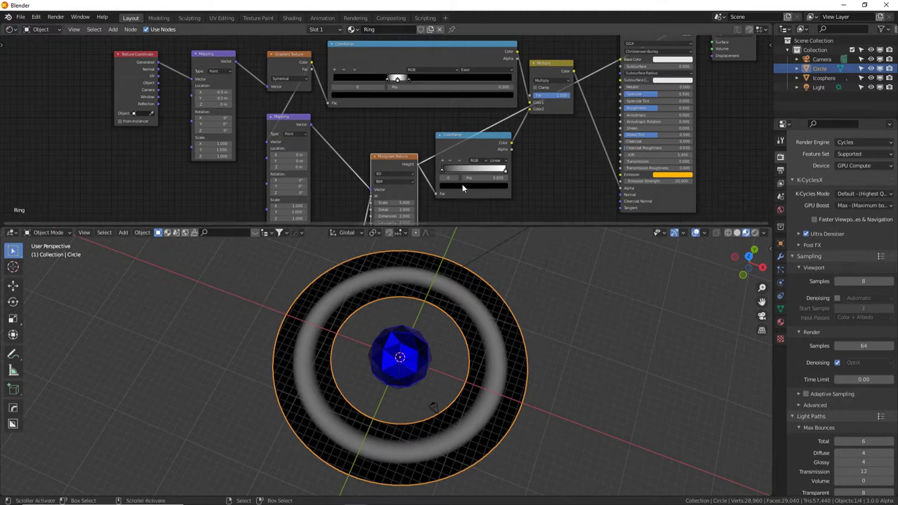
{"action": "middle_click_drag", "start_coordinate": [462, 188], "coordinate": [485, 128]}
{"action": "scroll", "coordinate": [459, 185], "scroll_direction": "up", "scroll_amount": 2}
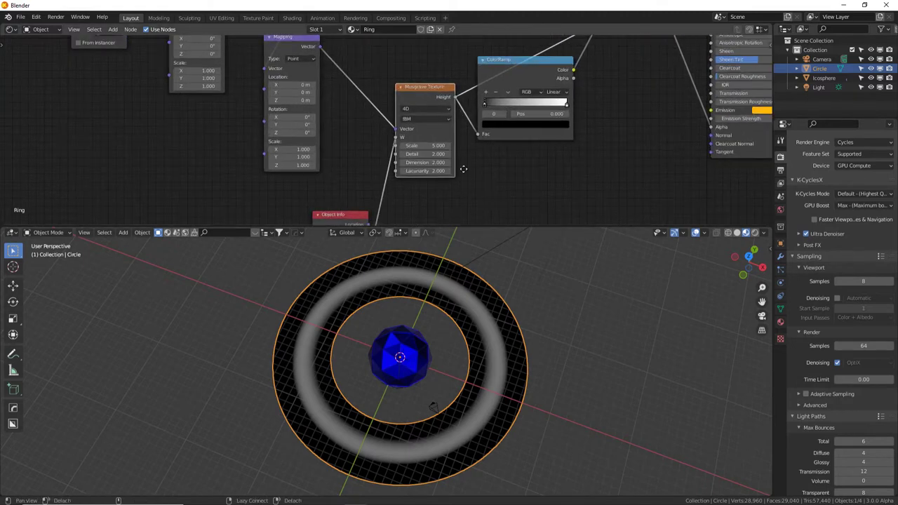
{"action": "left_click_drag", "start_coordinate": [461, 83], "coordinate": [506, 88]}
{"action": "left_click_drag", "start_coordinate": [410, 129], "coordinate": [548, 130]}
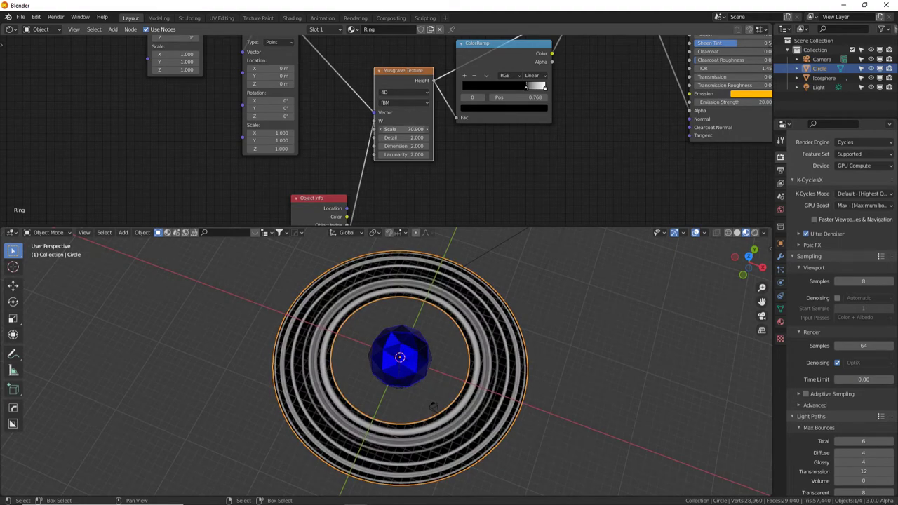
Hide the viewport overlays and view the ring's stripes up close.
{"action": "scroll", "coordinate": [407, 112], "scroll_direction": "up", "scroll_amount": 3}
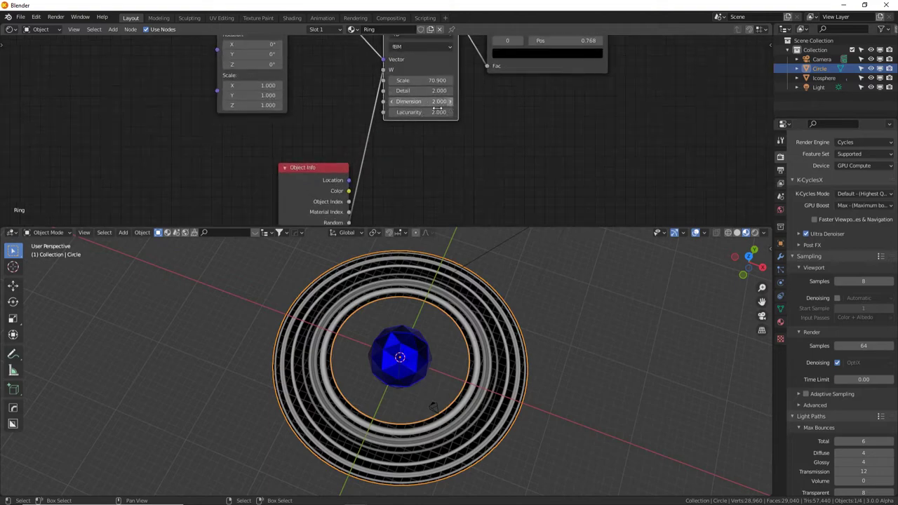
{"action": "scroll", "coordinate": [417, 344], "scroll_direction": "up", "scroll_amount": 3}
{"action": "middle_click_drag", "start_coordinate": [373, 306], "coordinate": [361, 323]}
{"action": "left_click", "coordinate": [696, 232]}
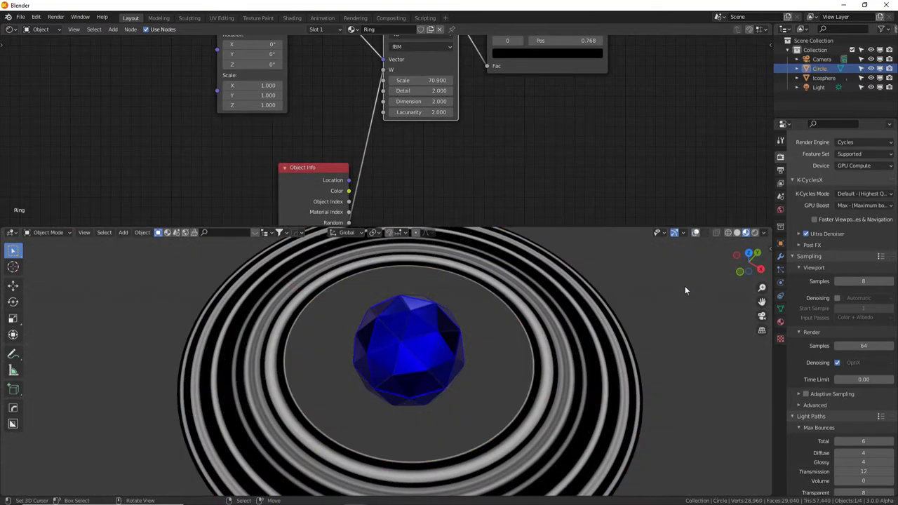
Set the Musgrave Texture's Detail to 16 and Dimension to 0.530, checking the stripes on the ring.
{"action": "scroll", "coordinate": [587, 494], "scroll_direction": "up", "scroll_amount": 3}
{"action": "middle_click_drag", "start_coordinate": [587, 495], "coordinate": [492, 302]}
{"action": "scroll", "coordinate": [400, 180], "scroll_direction": "up", "scroll_amount": 3, "text": "shift"}
{"action": "left_click_drag", "start_coordinate": [410, 117], "coordinate": [369, 127]}
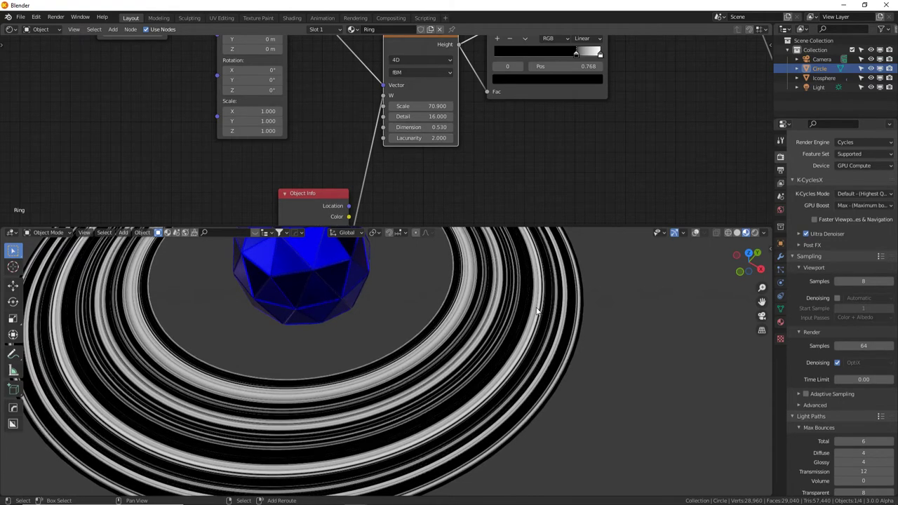
{"action": "middle_click_drag", "start_coordinate": [539, 308], "coordinate": [534, 267]}
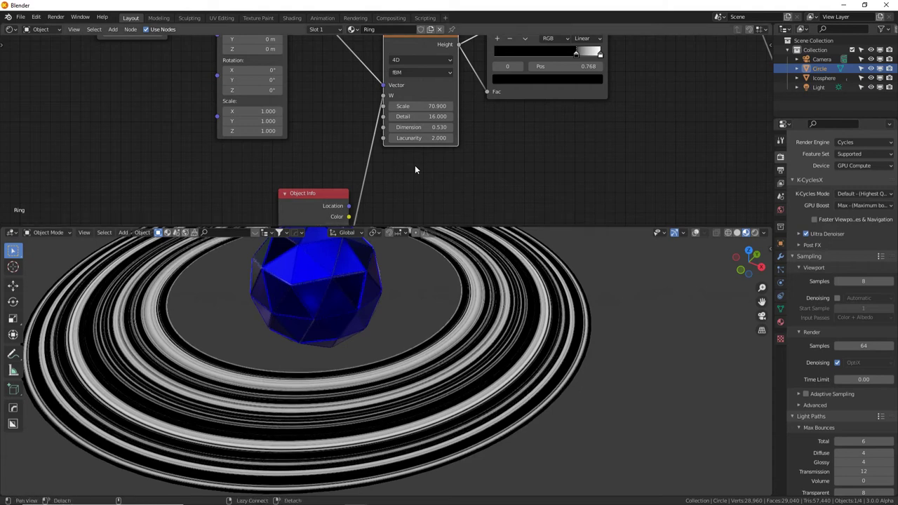
Move the Object Info node beneath the Mapping node and feed the Musgrave Texture's W input from Object Index instead of Random.
{"action": "left_click_drag", "start_coordinate": [344, 214], "coordinate": [306, 157]}
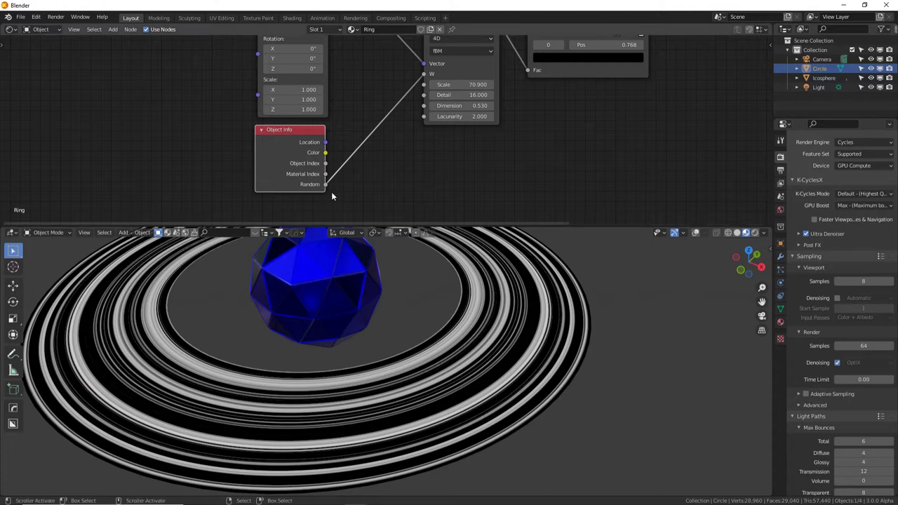
{"action": "middle_click_drag", "start_coordinate": [373, 144], "coordinate": [364, 159]}
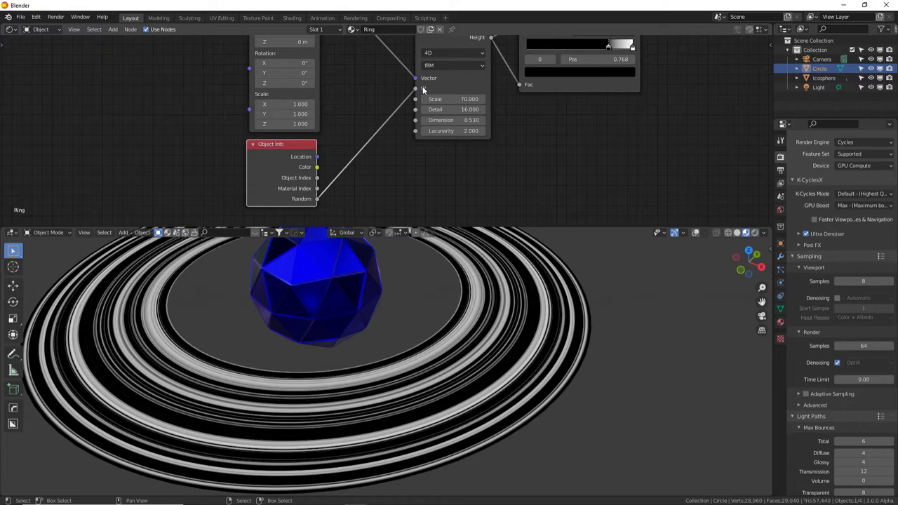
{"action": "left_click_drag", "start_coordinate": [417, 91], "coordinate": [358, 79]}
{"action": "left_click_drag", "start_coordinate": [445, 88], "coordinate": [523, 89]}
{"action": "left_click_drag", "start_coordinate": [318, 178], "coordinate": [417, 89]}
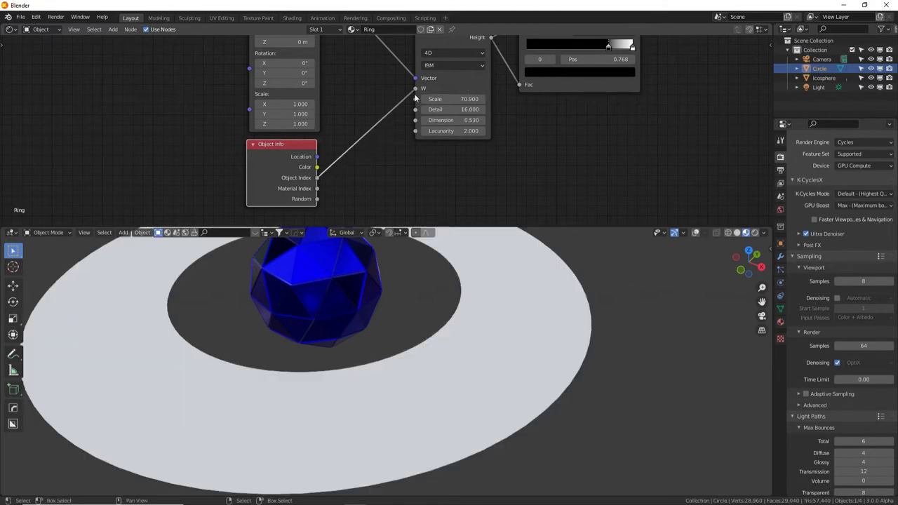
Duplicate the ring in place and scale the copy by 1.965.
{"action": "scroll", "coordinate": [531, 340], "scroll_direction": "down", "scroll_amount": 5}
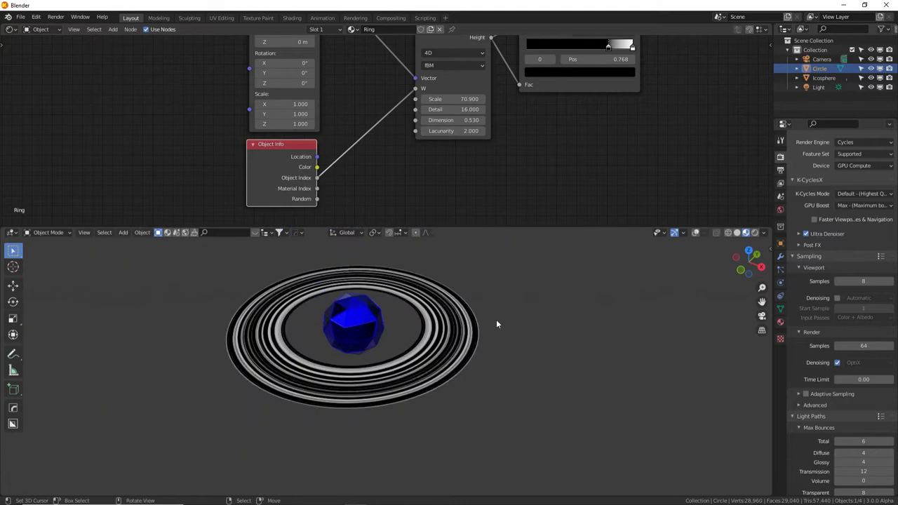
{"action": "key", "text": "shift+d"}
{"action": "right_click", "coordinate": [461, 323]}
{"action": "key", "text": "s"}
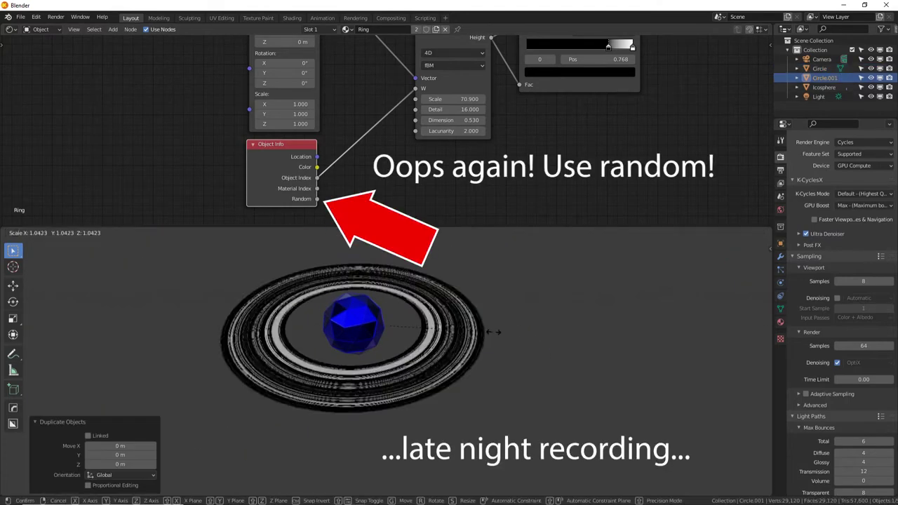
{"action": "left_click", "coordinate": [613, 347]}
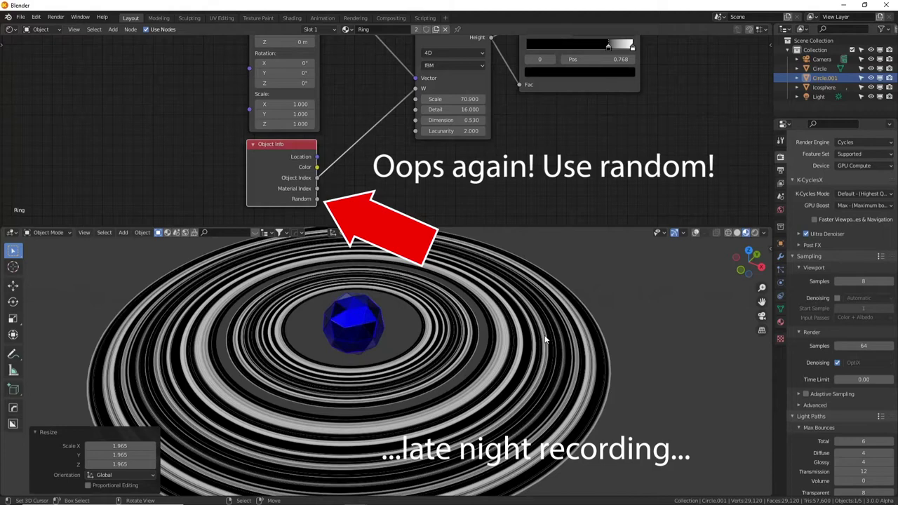
Duplicate the enlarged ring in place and scale this second copy up beyond it.
{"action": "key", "text": "shift+d"}
{"action": "right_click", "coordinate": [512, 341]}
{"action": "key", "text": "s"}
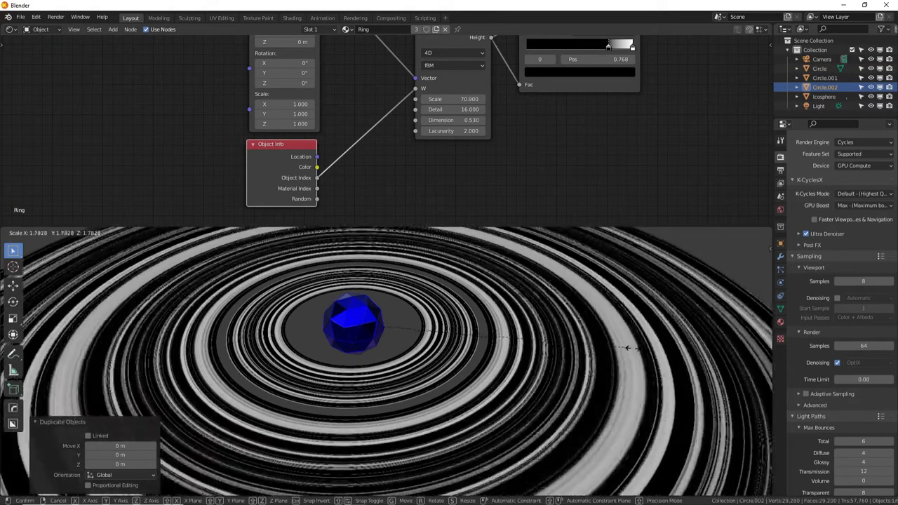
{"action": "left_click", "coordinate": [661, 355]}
Delete both enlarged ring copies and select the original ring.
{"action": "key", "text": "Delete"}
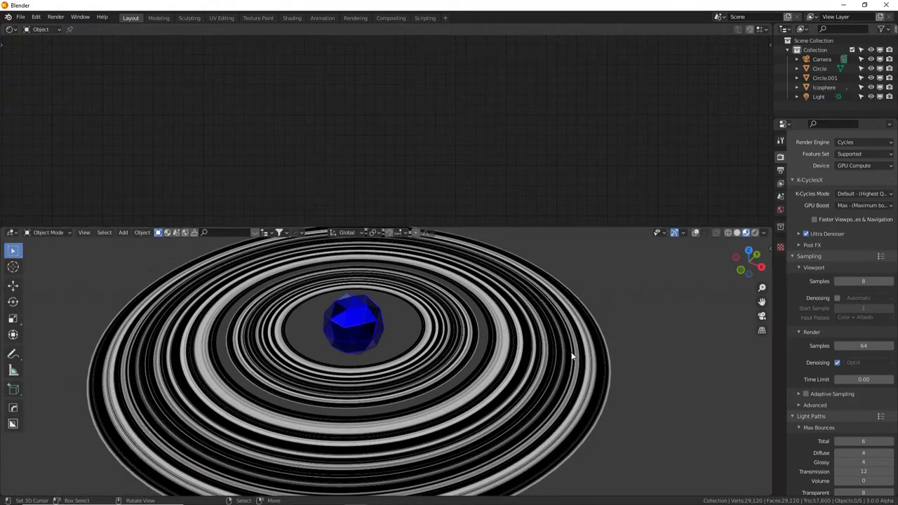
{"action": "left_click", "coordinate": [571, 356]}
{"action": "key", "text": "Delete"}
{"action": "left_click", "coordinate": [454, 334]}
Replace the stripe preview with the Principled BSDF as the Ring material's surface output.
{"action": "scroll", "coordinate": [493, 145], "scroll_direction": "down", "scroll_amount": 3}
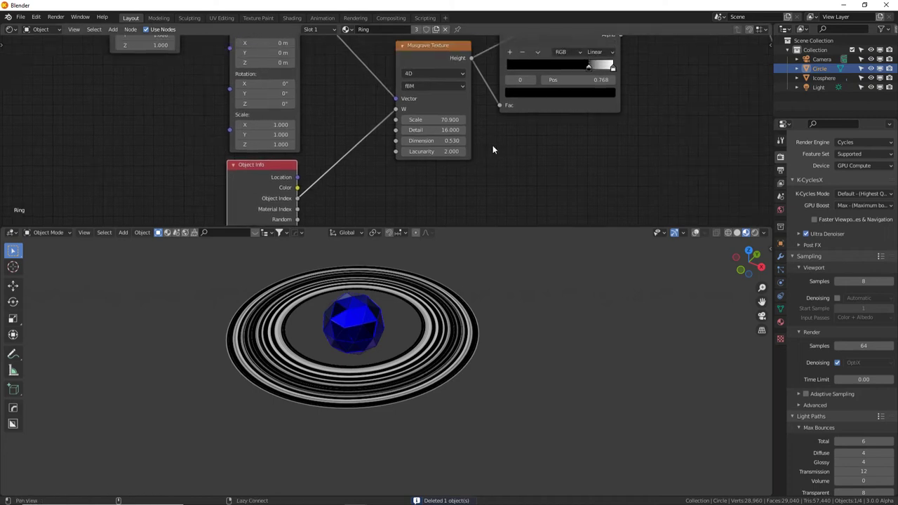
{"action": "middle_click_drag", "start_coordinate": [408, 83], "coordinate": [354, 112]}
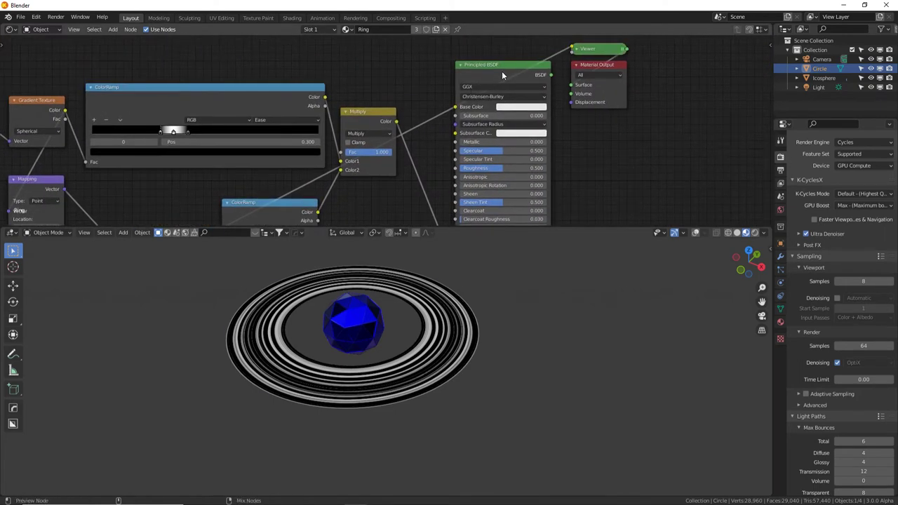
{"action": "left_click", "coordinate": [502, 71], "text": "ctrl+shift"}
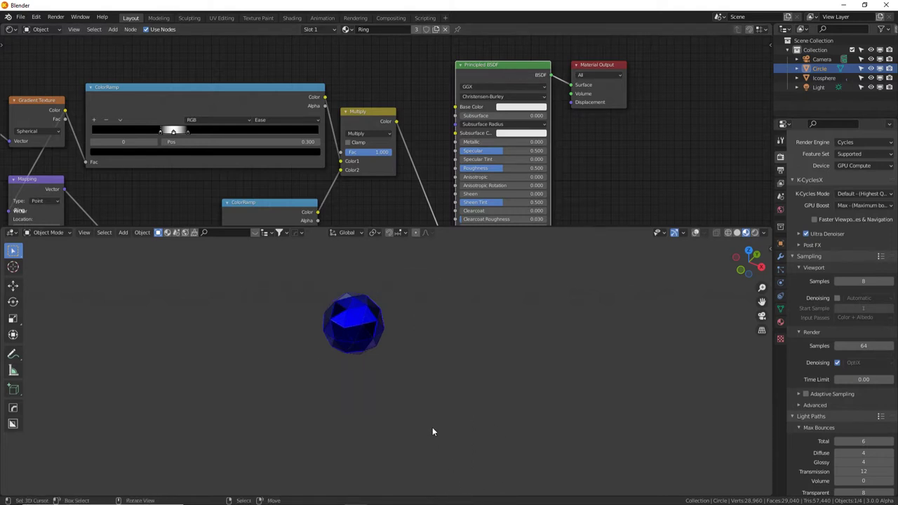
Move the lower ColorRamp's black stop to about 0.2 and its white stop to 0.832, checking the ring's glowing stripes.
{"action": "scroll", "coordinate": [456, 120], "scroll_direction": "down", "scroll_amount": 3}
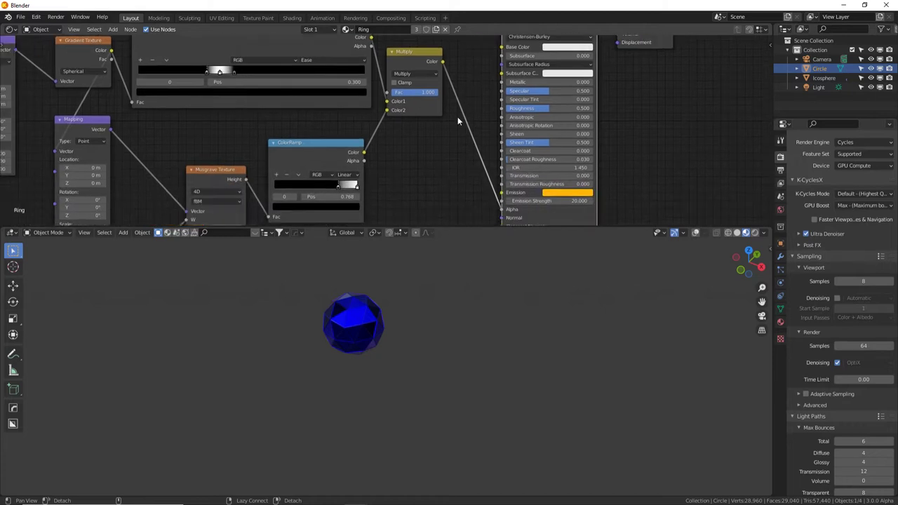
{"action": "scroll", "coordinate": [449, 129], "scroll_direction": "down", "scroll_amount": 3}
{"action": "scroll", "coordinate": [449, 129], "scroll_direction": "left", "scroll_amount": 3}
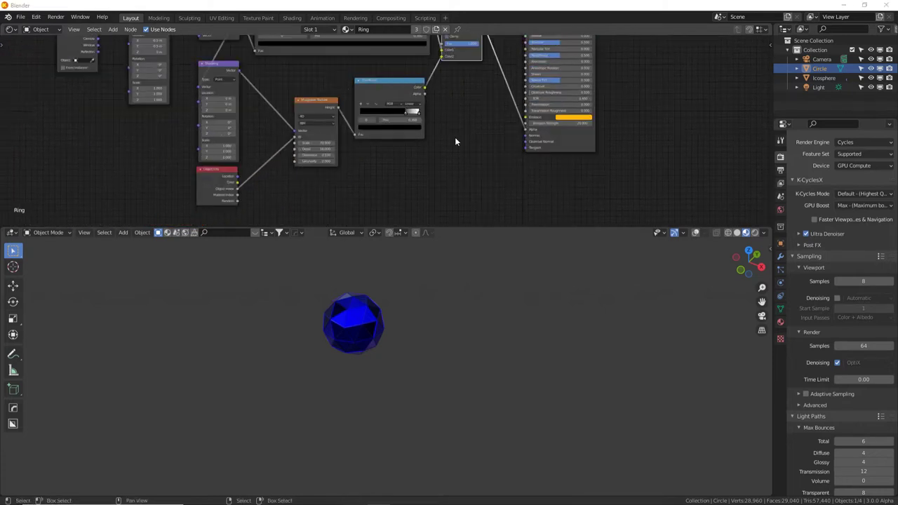
{"action": "scroll", "coordinate": [459, 145], "scroll_direction": "up", "scroll_amount": 2, "text": "shift"}
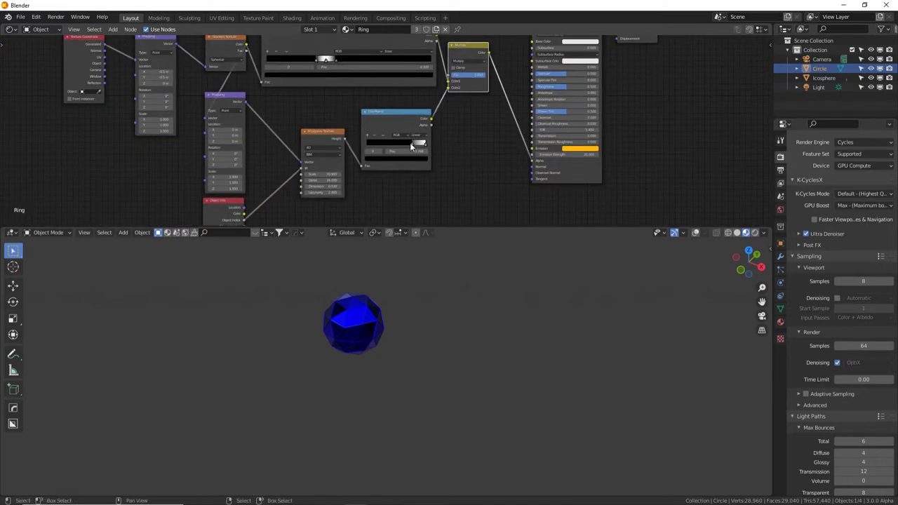
{"action": "mouse_move", "coordinate": [411, 146]}
{"action": "left_mouse_down"}
{"action": "mouse_move", "coordinate": [376, 144]}
{"action": "mouse_move", "coordinate": [415, 144]}
{"action": "left_mouse_up"}
{"action": "left_click", "coordinate": [421, 144]}
{"action": "middle_click_drag", "start_coordinate": [445, 272], "coordinate": [433, 360]}
{"action": "scroll", "coordinate": [456, 349], "scroll_direction": "up", "scroll_amount": 4}
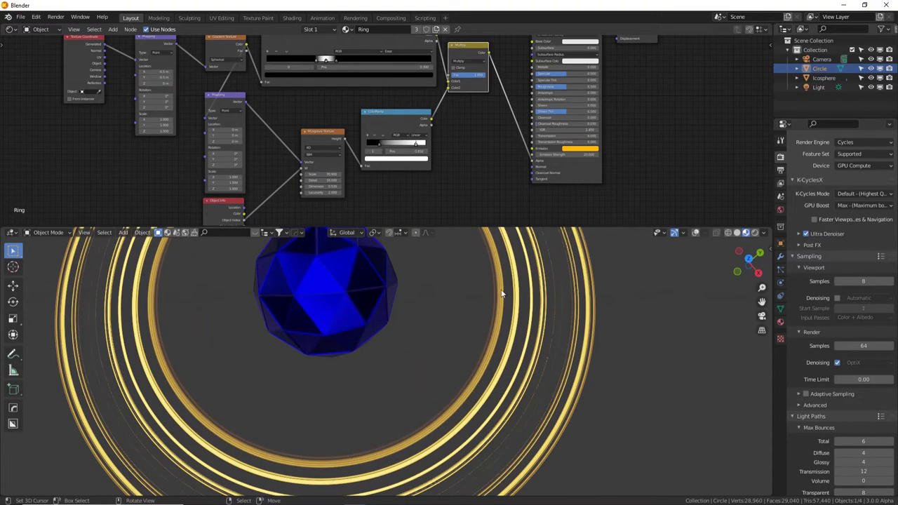
{"action": "middle_click_drag", "start_coordinate": [487, 297], "coordinate": [434, 302]}
{"action": "scroll", "coordinate": [503, 288], "scroll_direction": "down", "scroll_amount": 5}
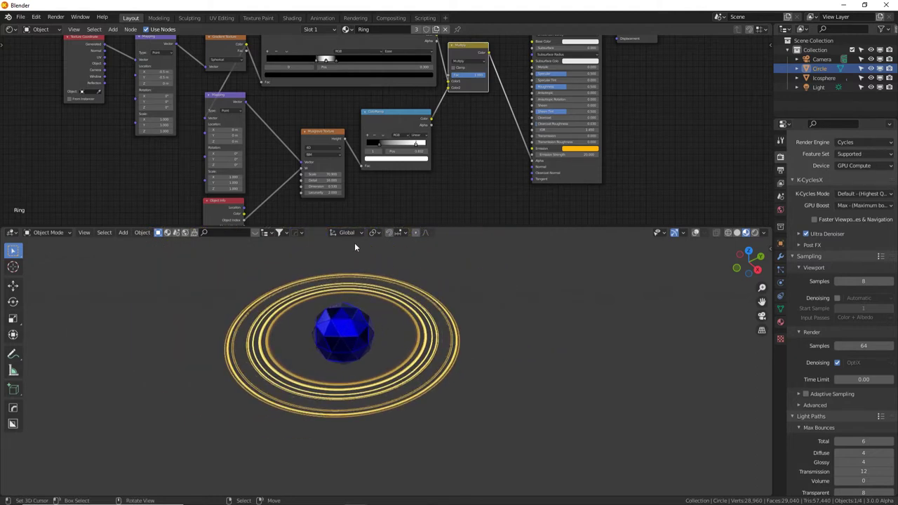
Set the Musgrave Texture's Scale to 70.
{"action": "scroll", "coordinate": [342, 221], "scroll_direction": "up", "scroll_amount": 3}
{"action": "middle_click_drag", "start_coordinate": [402, 173], "coordinate": [437, 152]}
{"action": "mouse_move", "coordinate": [400, 128]}
{"action": "left_mouse_down"}
{"action": "mouse_move", "coordinate": [423, 128]}
{"action": "mouse_move", "coordinate": [400, 129]}
{"action": "left_mouse_up"}
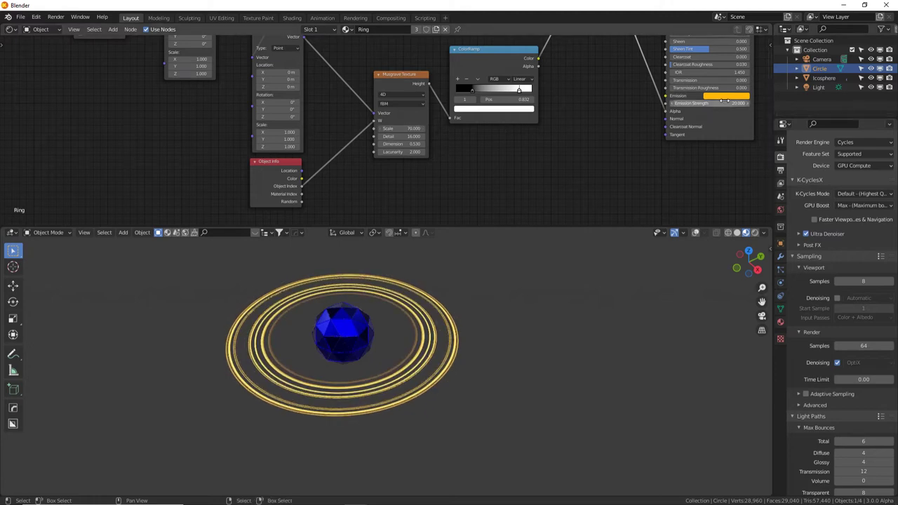
{"action": "middle_click_drag", "start_coordinate": [595, 142], "coordinate": [547, 167]}
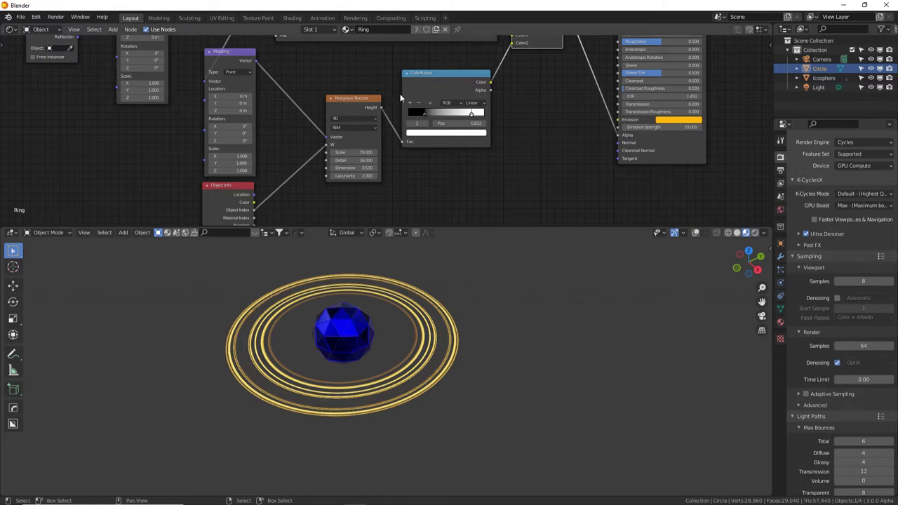
{"action": "middle_click_drag", "start_coordinate": [405, 88], "coordinate": [424, 92]}
{"action": "scroll", "coordinate": [516, 187], "scroll_direction": "down", "scroll_amount": 1}
{"action": "scroll", "coordinate": [516, 187], "scroll_direction": "down", "scroll_amount": 1}
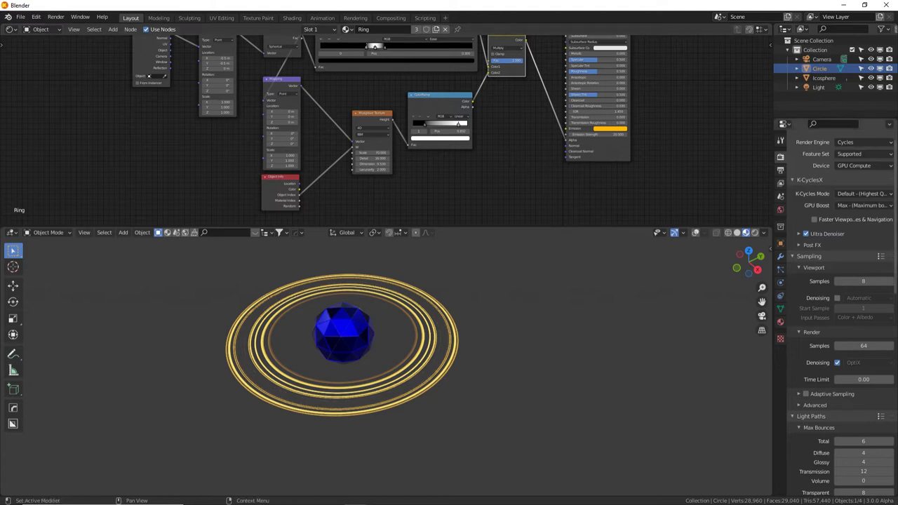
Show the viewport overlays and add a copy of the ring, scaled by 1.487 and tilted freely about its centre.
{"action": "scroll", "coordinate": [492, 292], "scroll_direction": "down", "scroll_amount": 5}
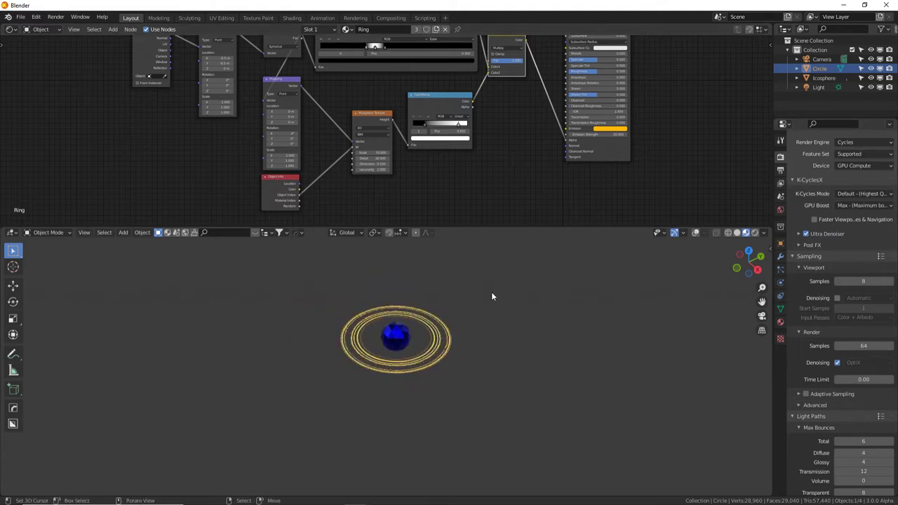
{"action": "left_click", "coordinate": [697, 234]}
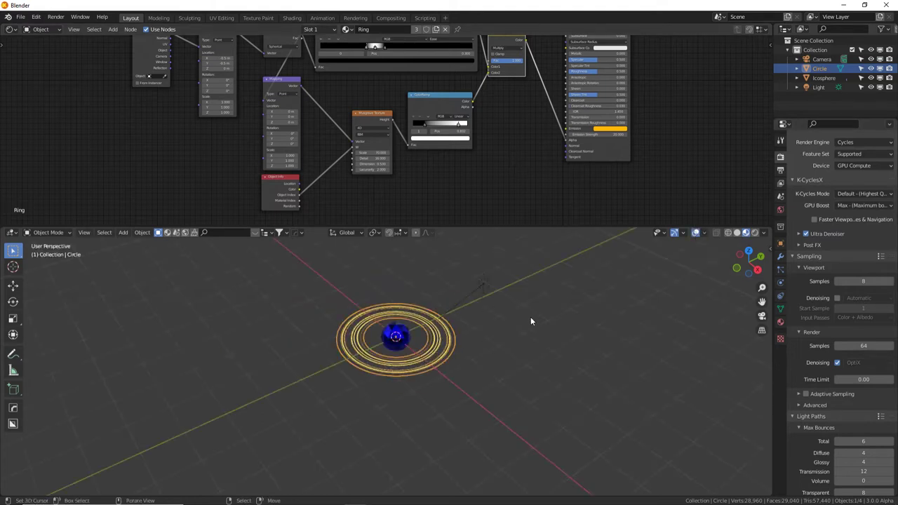
{"action": "key", "text": "shift+d"}
{"action": "right_click", "coordinate": [531, 316]}
{"action": "key", "text": "s"}
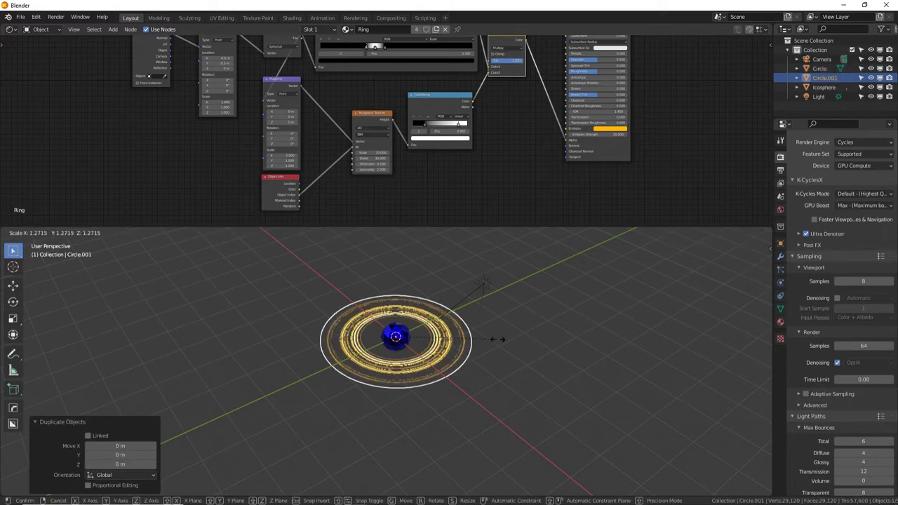
{"action": "key", "text": "r"}
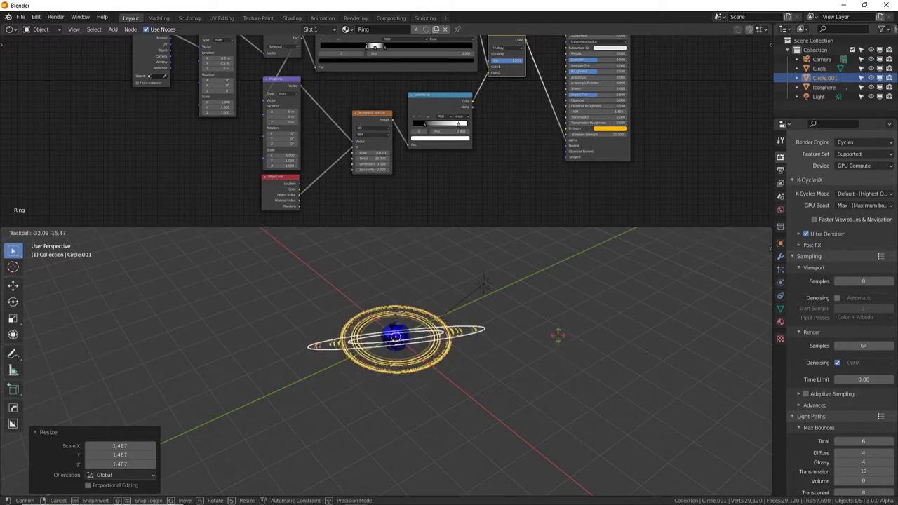
{"action": "left_click", "coordinate": [363, 364]}
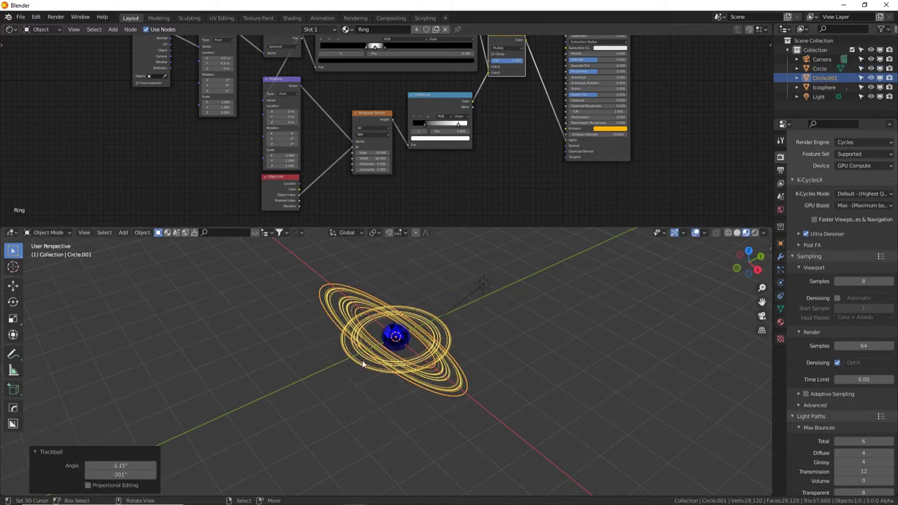
Duplicate the tilted ring in place, enlarging the copy well beyond the other two and tilting it to a different angle.
{"action": "key", "text": "shift+d"}
{"action": "right_click", "coordinate": [414, 365]}
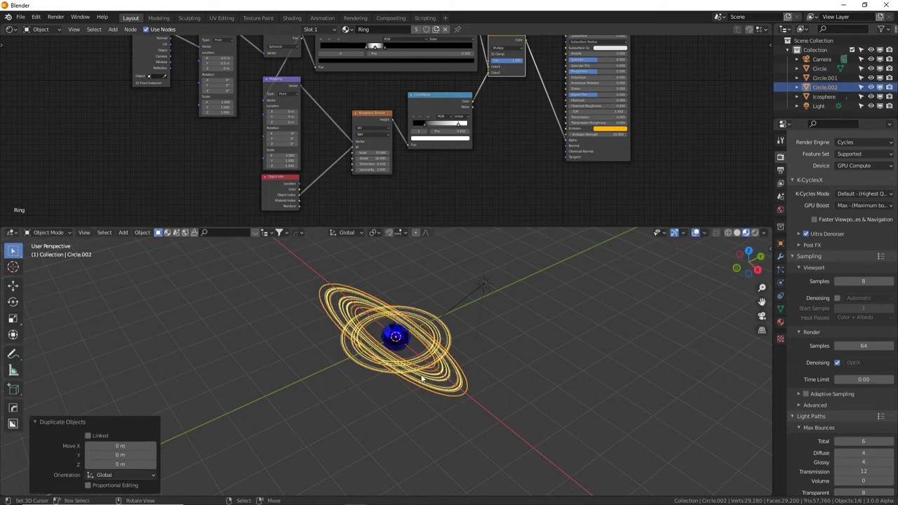
{"action": "key", "text": "s"}
{"action": "left_click", "coordinate": [642, 363]}
{"action": "key", "text": "r"}
{"action": "key", "text": "r"}
{"action": "left_click", "coordinate": [660, 246]}
Scale the inner edge loop of the largest ring by 1.069 in Edit Mode.
{"action": "middle_click_drag", "start_coordinate": [660, 246], "coordinate": [499, 317]}
{"action": "key", "text": "Tab"}
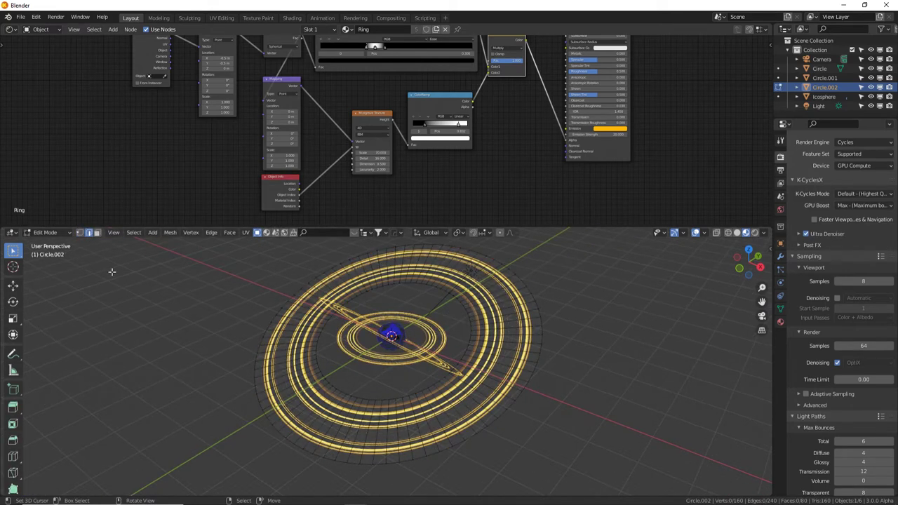
{"action": "left_click", "coordinate": [464, 308], "text": "alt"}
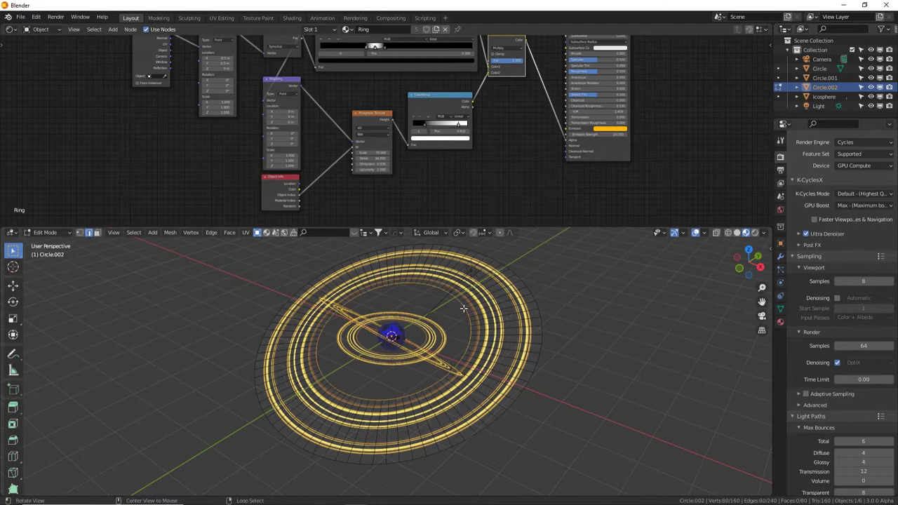
{"action": "key", "text": "s"}
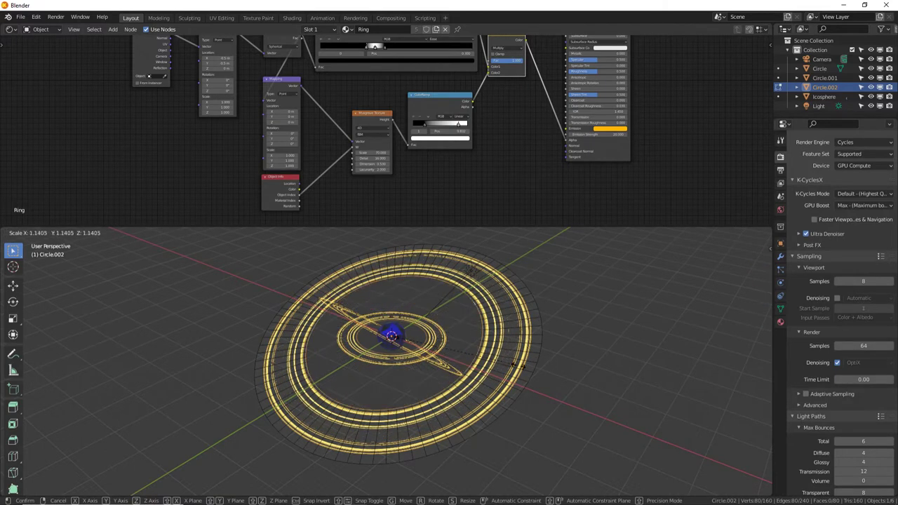
{"action": "left_click", "coordinate": [511, 360]}
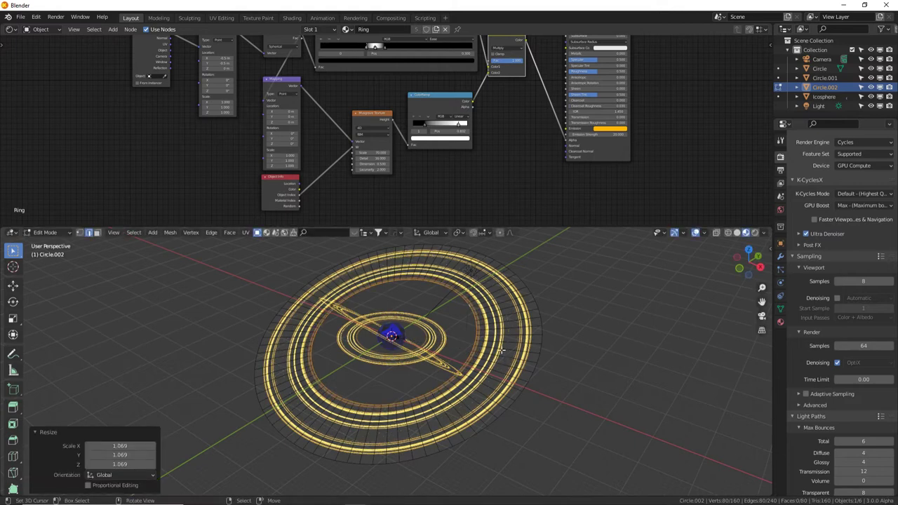
{"action": "key", "text": "Tab"}
Add a plane at the scene's centre and scale it by 50 and by a further 2.
{"action": "scroll", "coordinate": [503, 351], "scroll_direction": "down", "scroll_amount": 2}
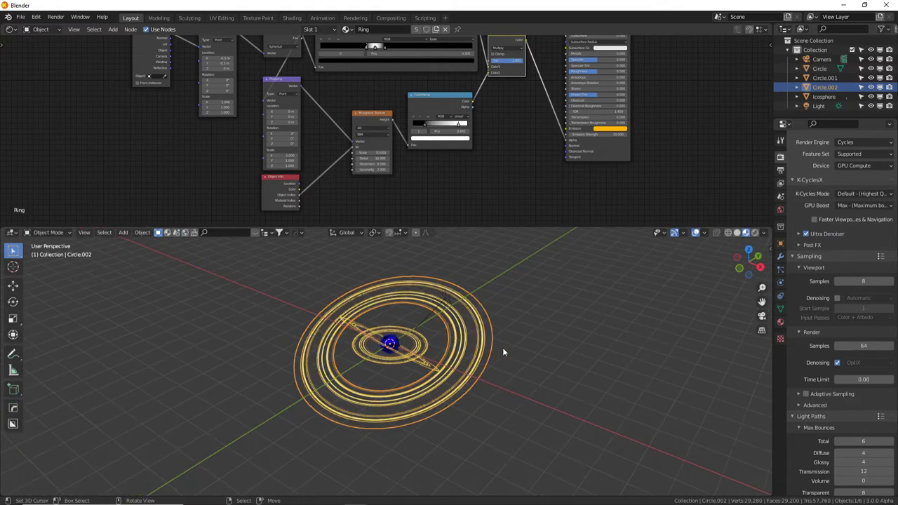
{"action": "mouse_move", "coordinate": [503, 347]}
{"action": "middle_mouse_down"}
{"action": "mouse_move", "coordinate": [530, 341]}
{"action": "mouse_move", "coordinate": [514, 338]}
{"action": "middle_mouse_up"}
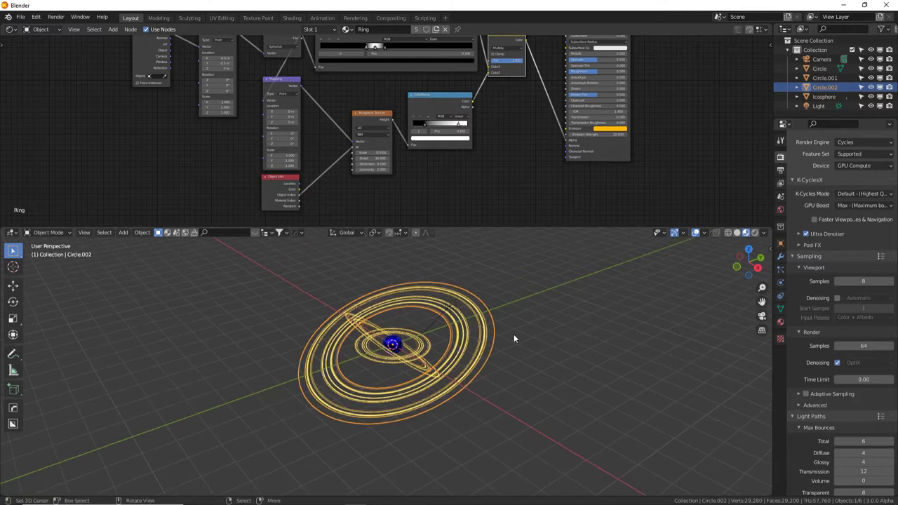
{"action": "key", "text": "shift+a"}
{"action": "mouse_move", "coordinate": [508, 314]}
{"action": "left_click", "coordinate": [566, 30]}
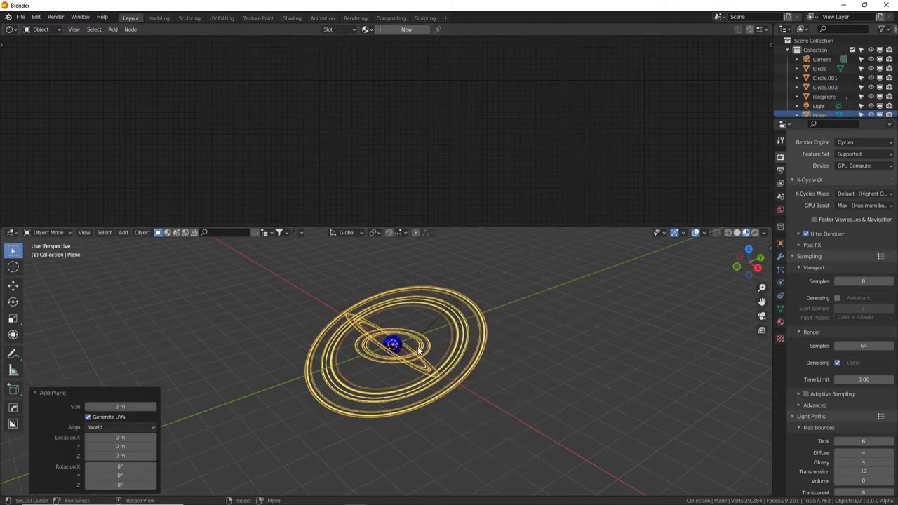
{"action": "type", "text": "s50"}
{"action": "key", "text": "Return"}
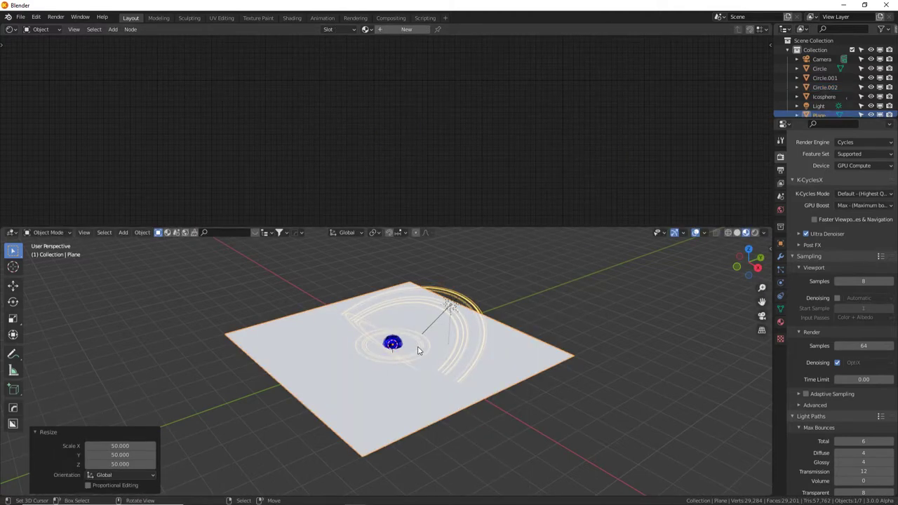
{"action": "type", "text": "s2"}
{"action": "key", "text": "Return"}
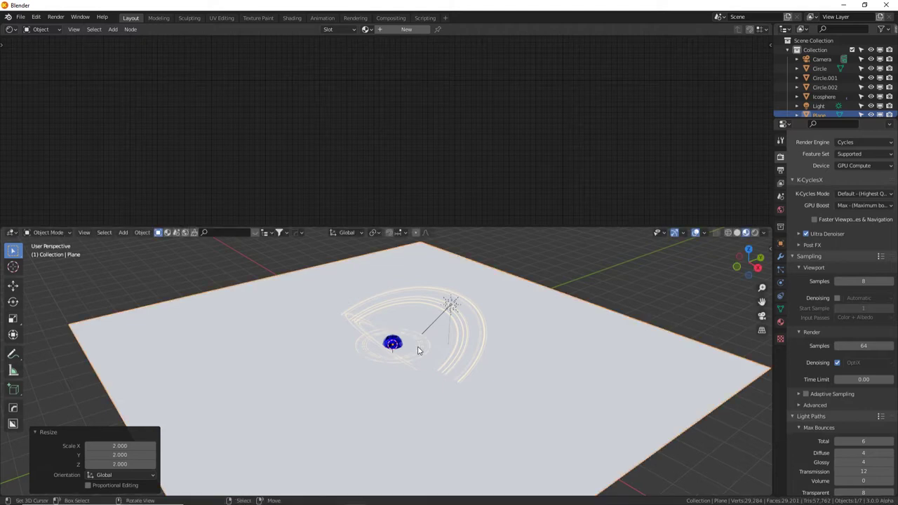
{"action": "middle_click_drag", "start_coordinate": [418, 350], "coordinate": [485, 292]}
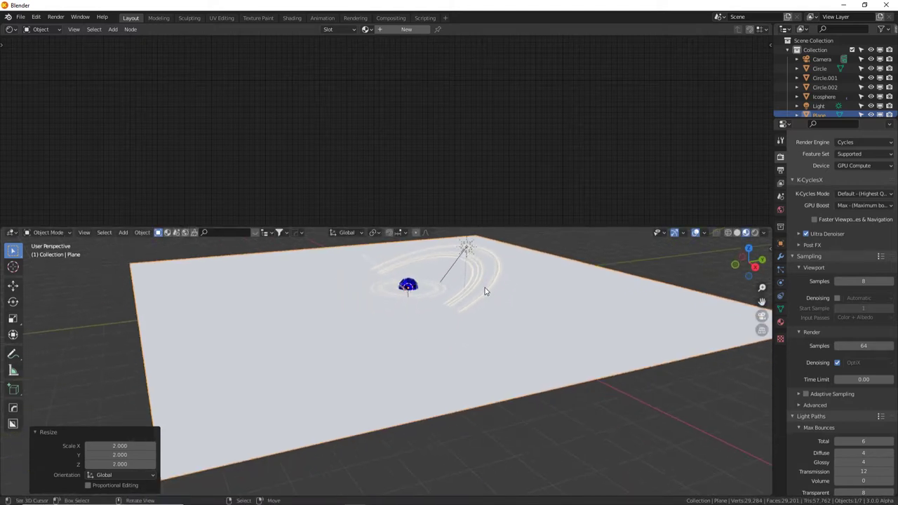
Move the large plane straight down along the Z axis, well below the icosphere.
{"action": "key", "text": "g"}
{"action": "key", "text": "z"}
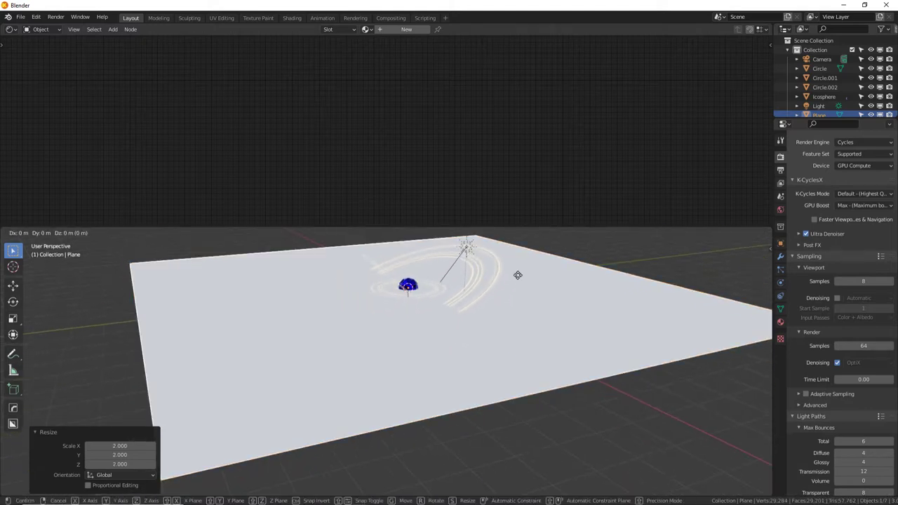
{"action": "left_click", "coordinate": [529, 323]}
{"action": "middle_click_drag", "start_coordinate": [529, 324], "coordinate": [511, 225]}
Enlarge the node editor area and create a new material named Floor for the plane.
{"action": "left_click_drag", "start_coordinate": [520, 186], "coordinate": [463, 279]}
{"action": "left_click", "coordinate": [406, 29]}
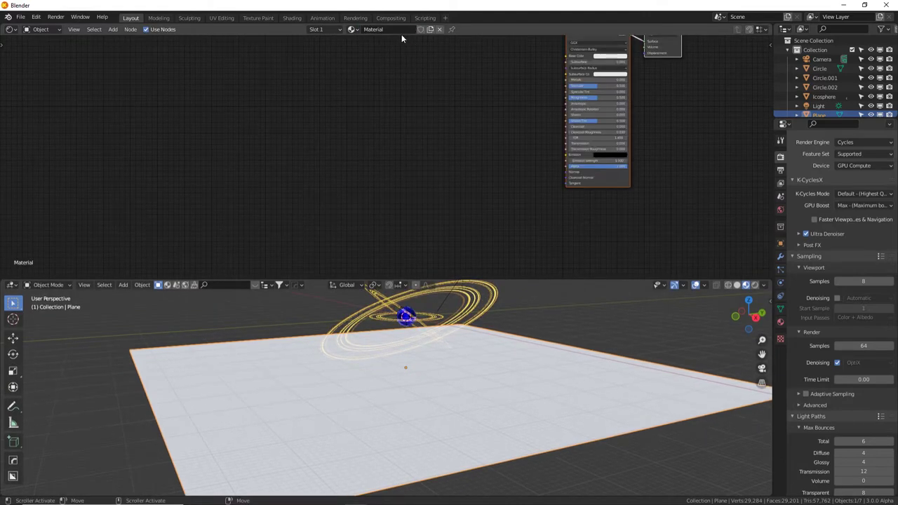
{"action": "left_click", "coordinate": [400, 31]}
{"action": "type", "text": "Flo"}
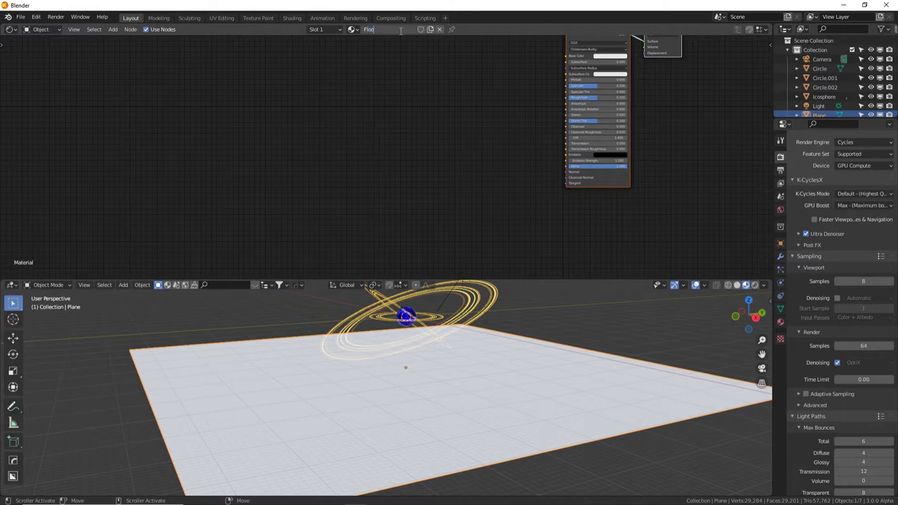
{"action": "type", "text": "or"}
{"action": "key", "text": "Return"}
Add a Voronoi Texture node and a ColorRamp node side by side in the Floor material.
{"action": "key", "text": "F3"}
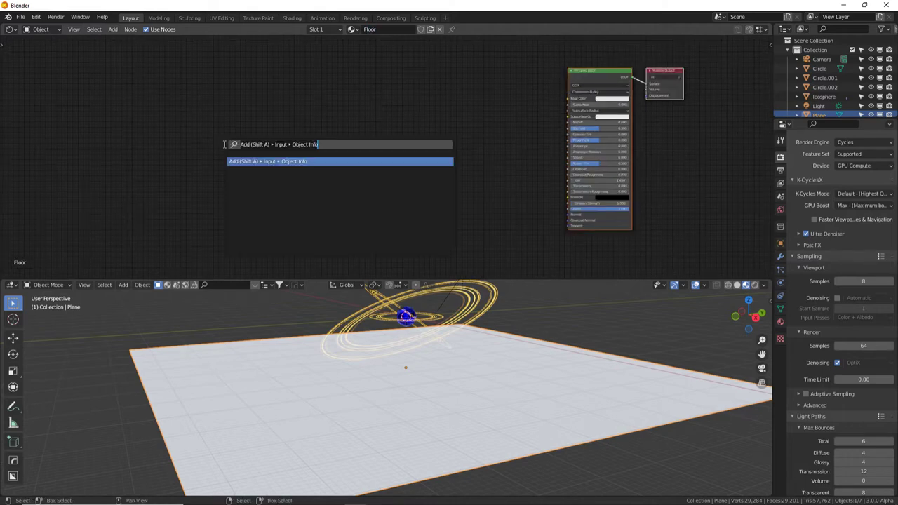
{"action": "type", "text": "voro"}
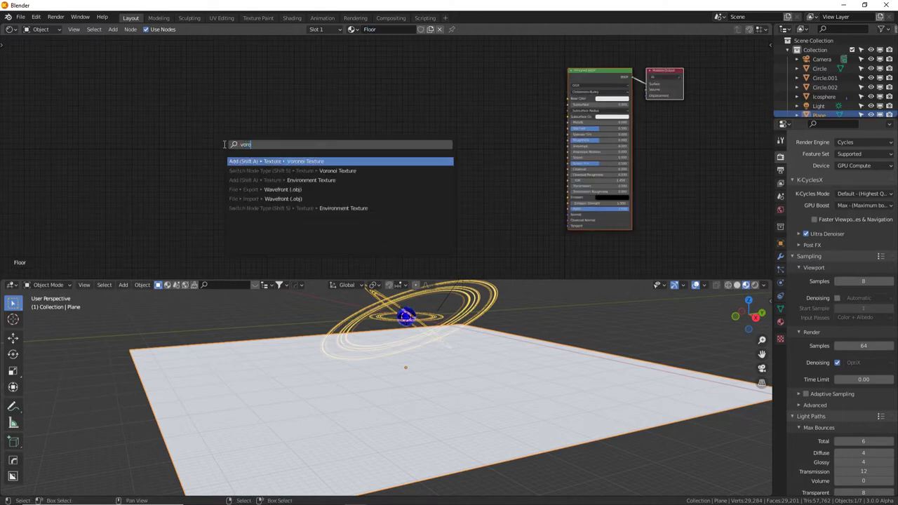
{"action": "key", "text": "Return"}
{"action": "left_click", "coordinate": [187, 81]}
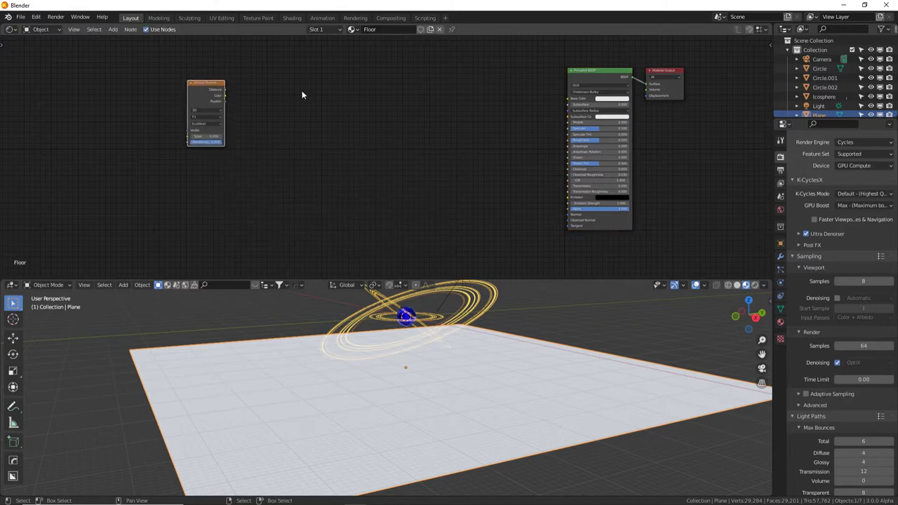
{"action": "key", "text": "F3"}
{"action": "type", "text": "ramp"}
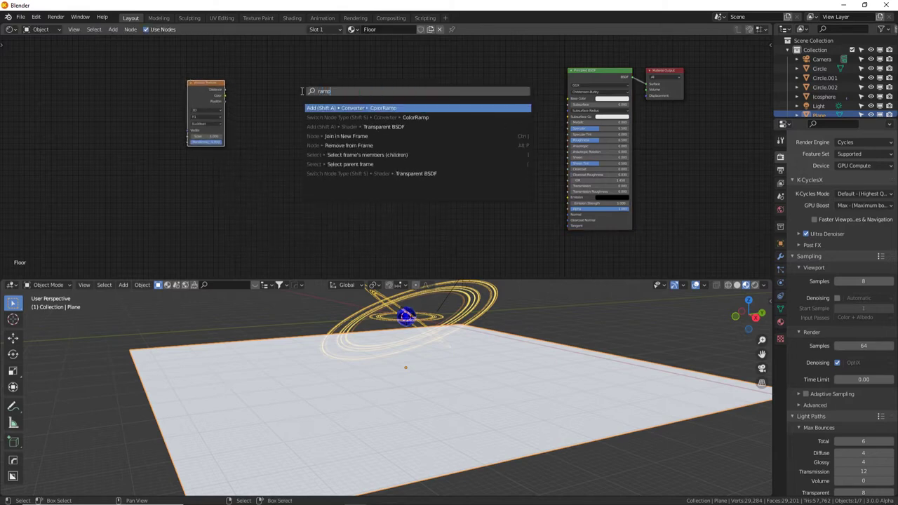
{"action": "key", "text": "Return"}
{"action": "left_click", "coordinate": [268, 83]}
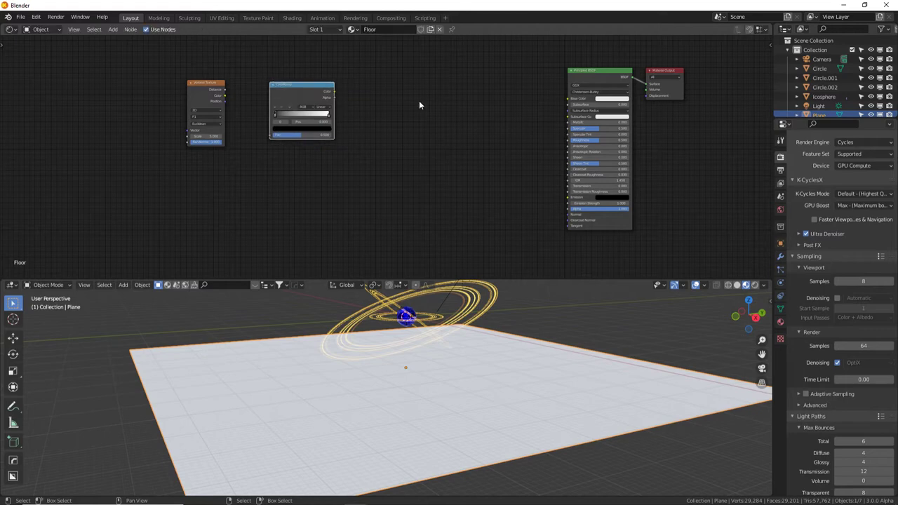
Add a MixRGB node between the ColorRamp and the Principled BSDF.
{"action": "key", "text": "F3"}
{"action": "type", "text": "mixrgb"}
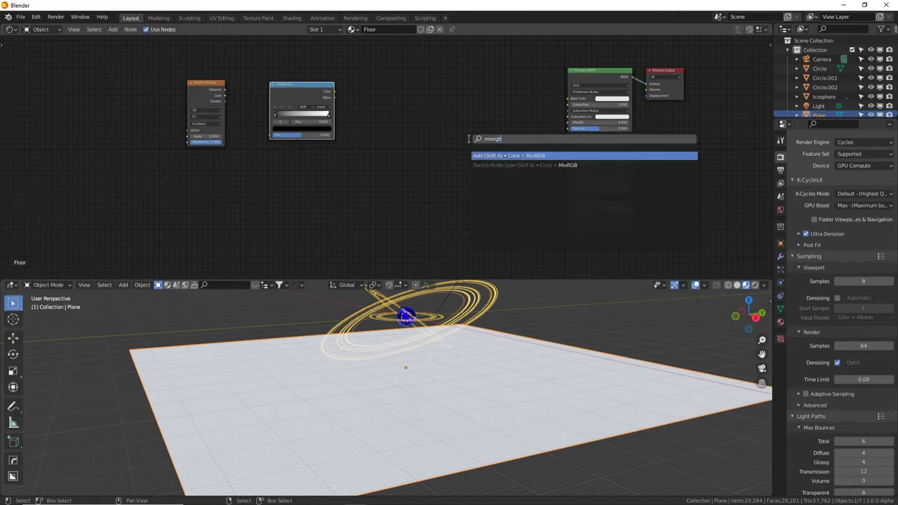
{"action": "key", "text": "Return"}
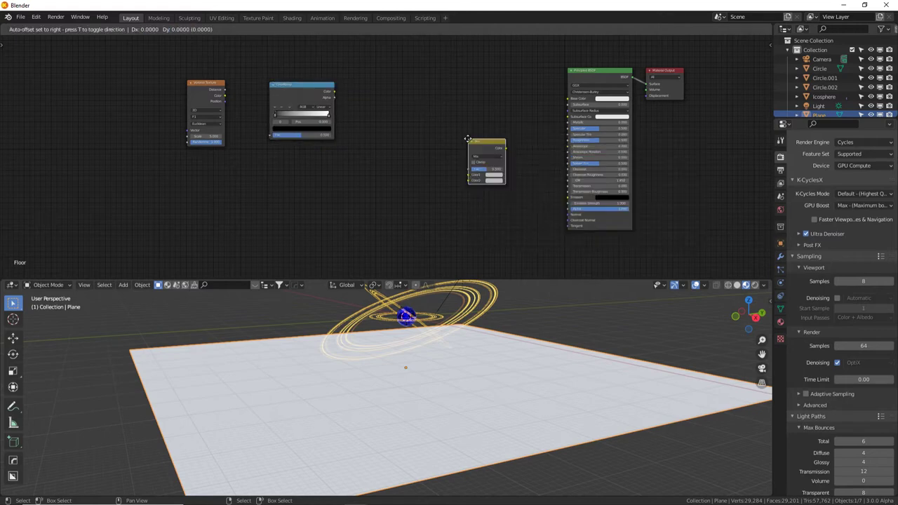
{"action": "left_click", "coordinate": [397, 98]}
Set the Voronoi Texture's distance metric to Chebychev.
{"action": "scroll", "coordinate": [383, 133], "scroll_direction": "up", "scroll_amount": 2}
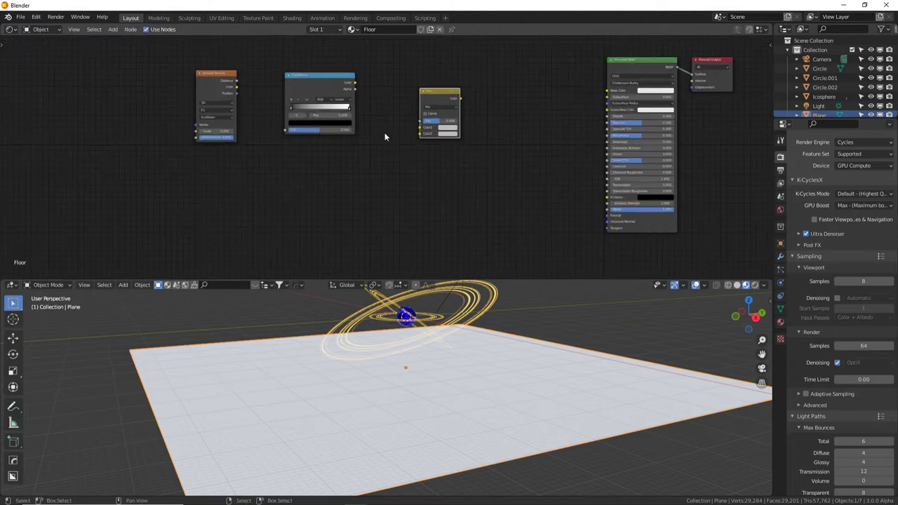
{"action": "scroll", "coordinate": [427, 175], "scroll_direction": "up", "scroll_amount": 1, "text": "shift"}
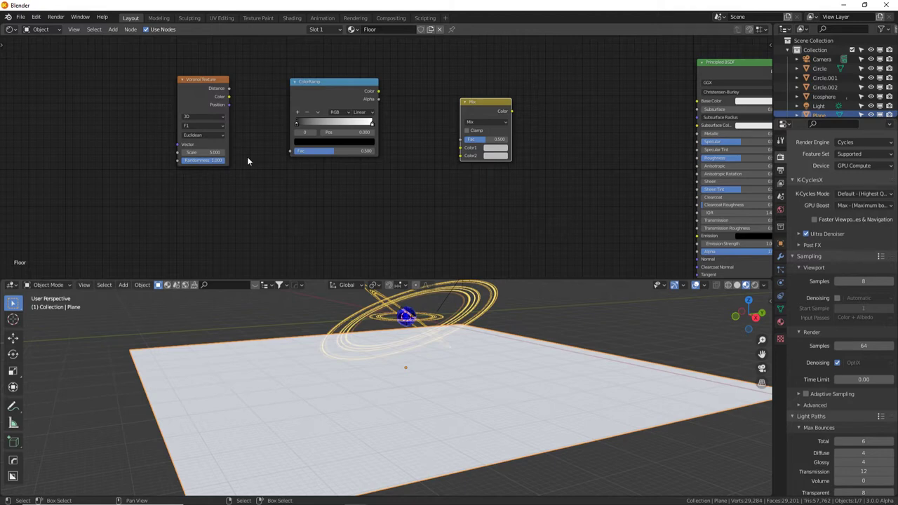
{"action": "scroll", "coordinate": [298, 170], "scroll_direction": "up", "scroll_amount": 1}
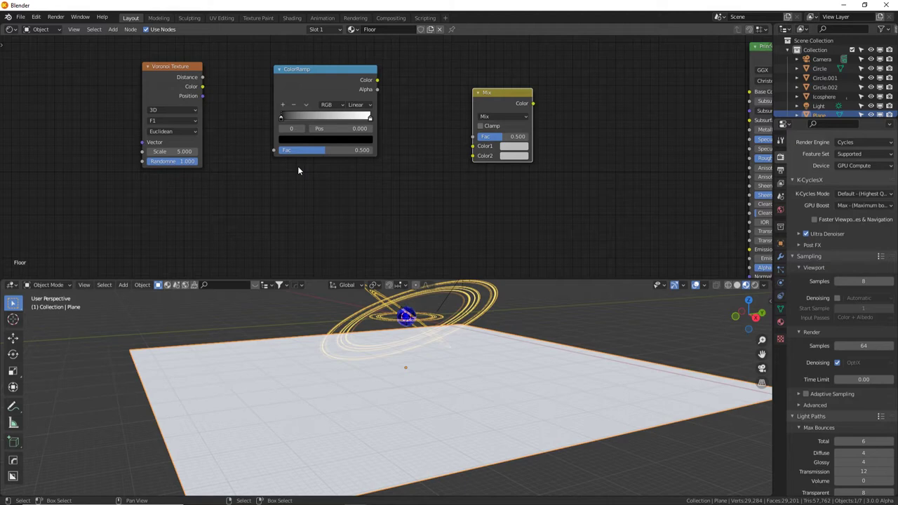
{"action": "scroll", "coordinate": [285, 43], "scroll_direction": "up", "scroll_amount": 1}
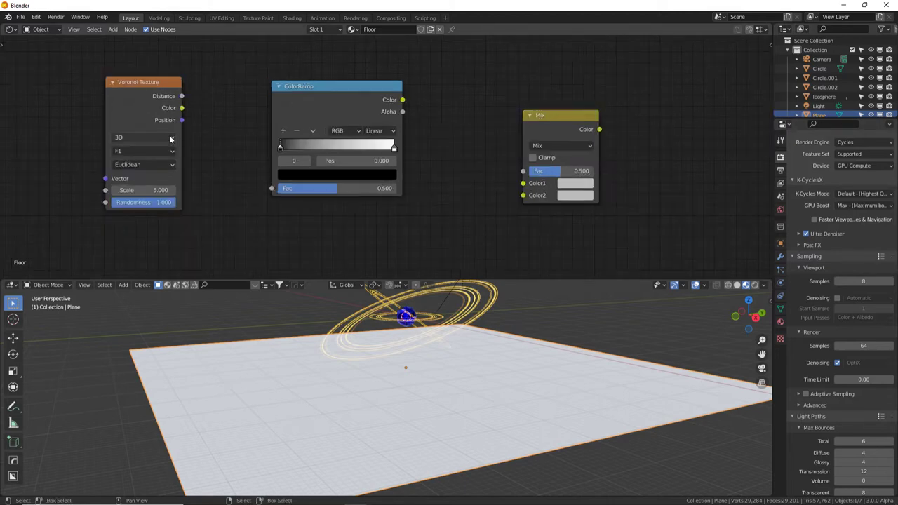
{"action": "left_click", "coordinate": [148, 164]}
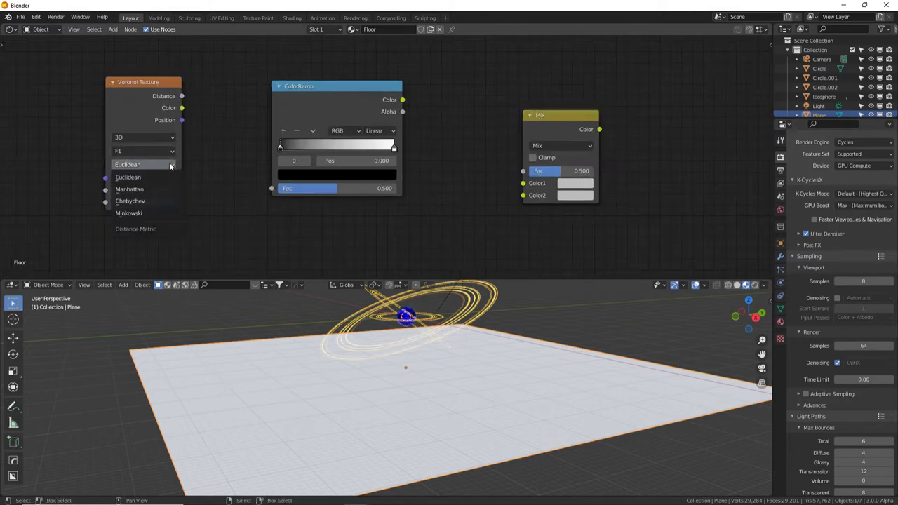
{"action": "left_click", "coordinate": [160, 202]}
Set the ColorRamp interpolation to Constant and move its white stop to position 0.477.
{"action": "left_click", "coordinate": [382, 131]}
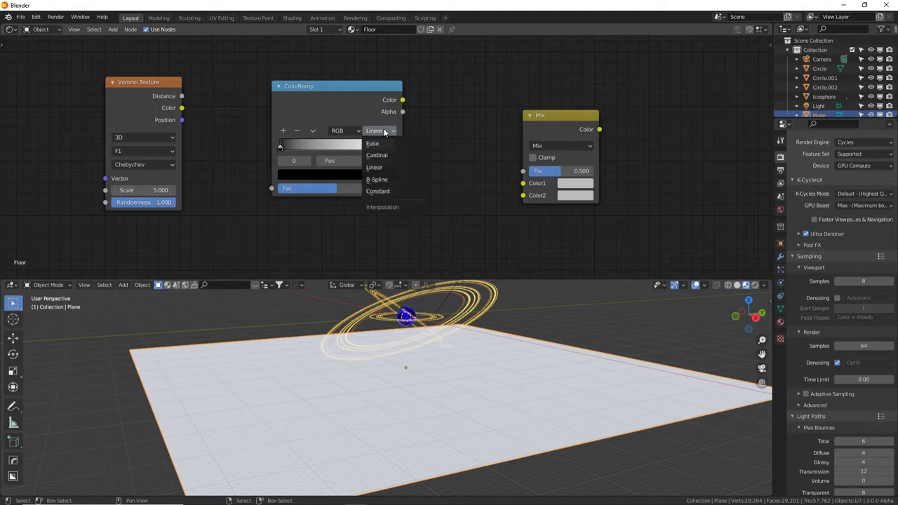
{"action": "left_click", "coordinate": [383, 191]}
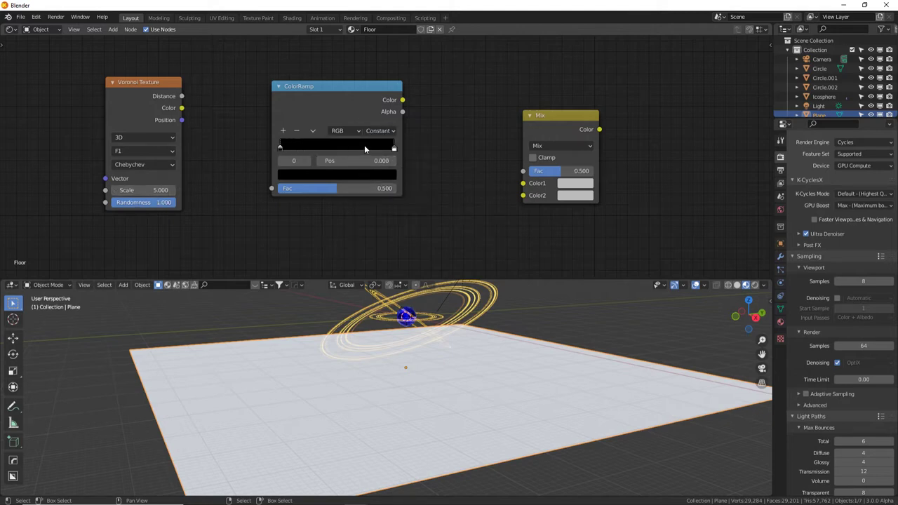
{"action": "left_click", "coordinate": [384, 149]}
{"action": "left_click_drag", "start_coordinate": [324, 150], "coordinate": [319, 149]}
Darken the ColorRamp's white stop to mid grey and lighten its black stop to dark grey.
{"action": "left_click", "coordinate": [348, 175]}
{"action": "left_click", "coordinate": [379, 175]}
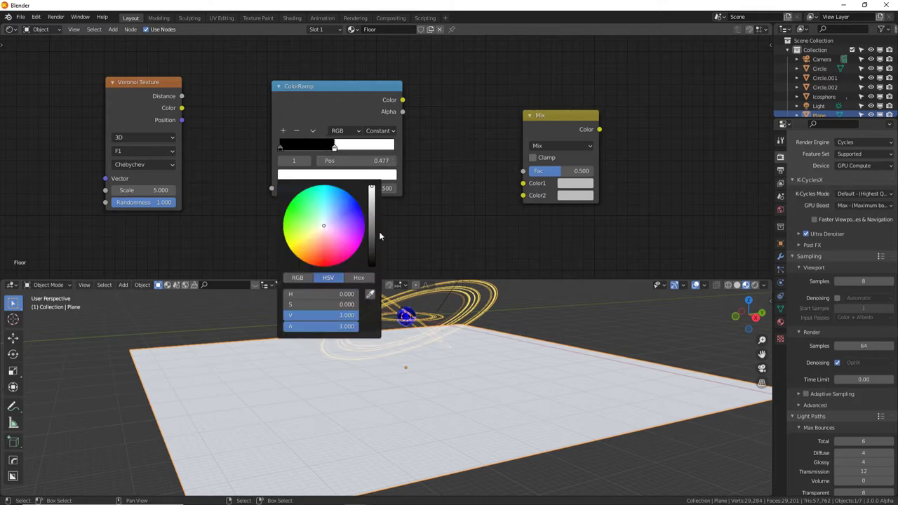
{"action": "left_click", "coordinate": [380, 236]}
{"action": "left_click", "coordinate": [282, 146]}
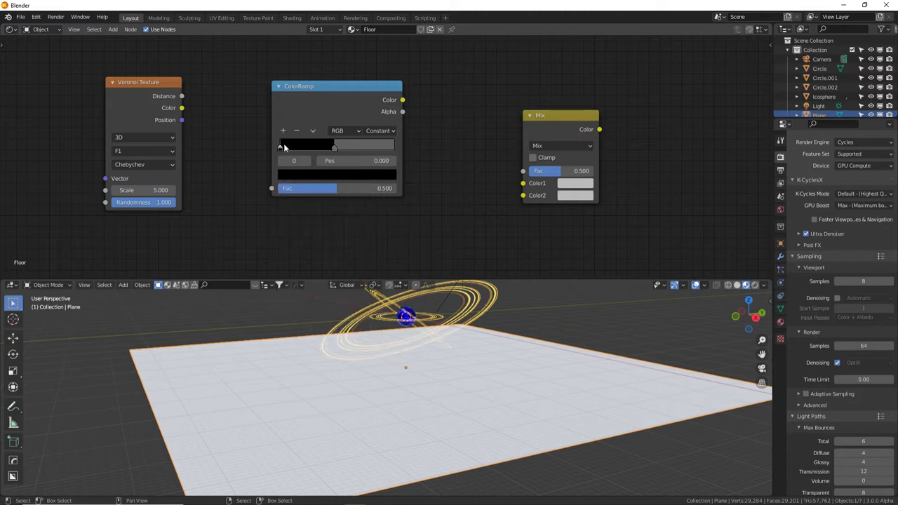
{"action": "left_click", "coordinate": [336, 175]}
{"action": "left_click", "coordinate": [372, 256]}
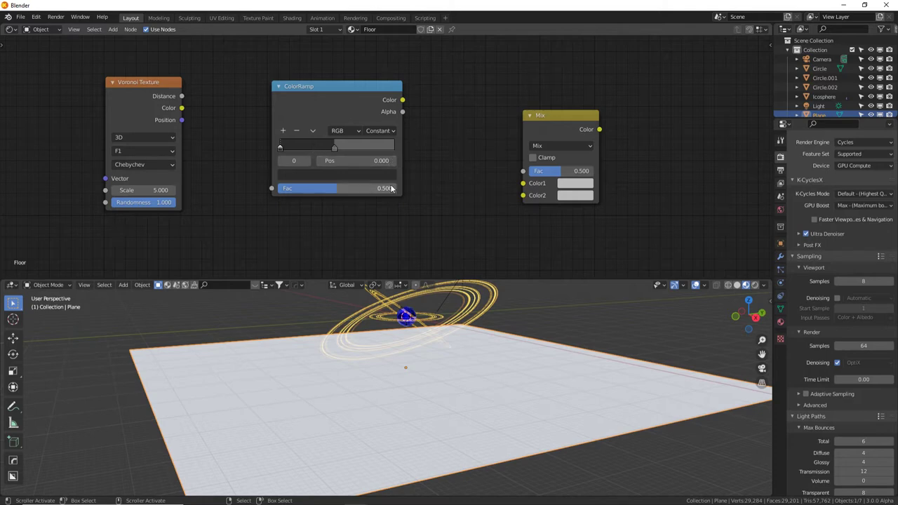
Link Voronoi Distance to the ColorRamp's Fac and the ramp's Color to the Mix node's Color1, with Screen as its blending mode.
{"action": "scroll", "coordinate": [391, 184], "scroll_direction": "down", "scroll_amount": 2}
{"action": "left_click_drag", "start_coordinate": [238, 113], "coordinate": [304, 180]}
{"action": "left_click_drag", "start_coordinate": [398, 116], "coordinate": [486, 176]}
{"action": "left_click", "coordinate": [516, 149]}
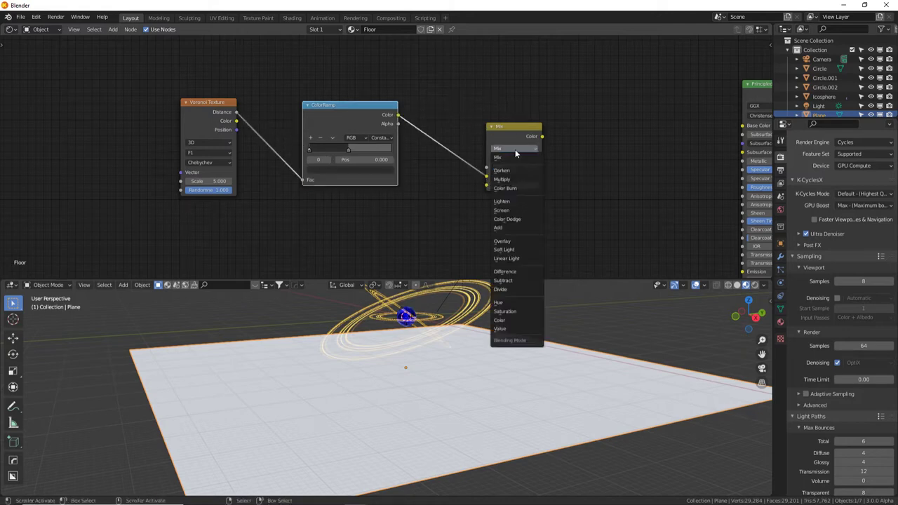
{"action": "left_click", "coordinate": [519, 211]}
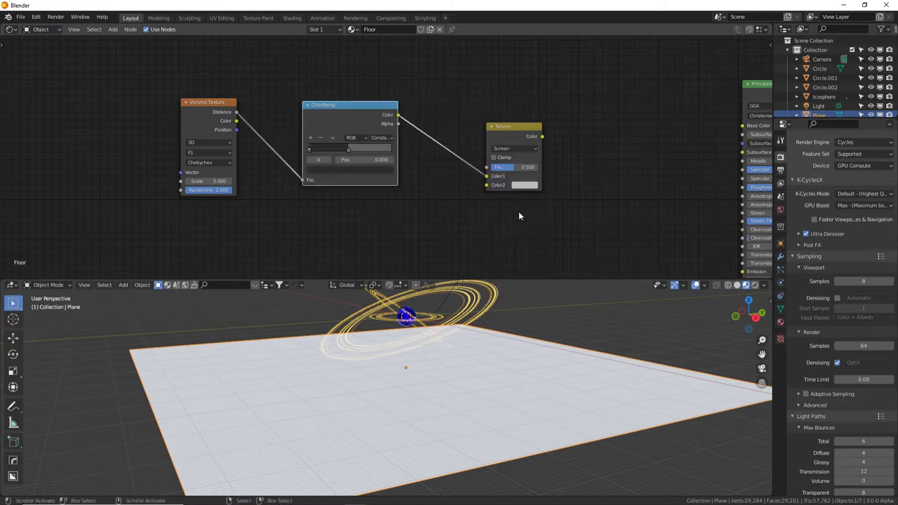
Set the Voronoi Texture's scale to 30.
{"action": "left_click", "coordinate": [219, 181]}
{"action": "type", "text": "30"}
{"action": "key", "text": "Return"}
Duplicate the linked Voronoi, ColorRamp and Screen nodes and place the copy below the originals.
{"action": "scroll", "coordinate": [267, 185], "scroll_direction": "down", "scroll_amount": 1}
{"action": "scroll", "coordinate": [267, 186], "scroll_direction": "down", "scroll_amount": 1}
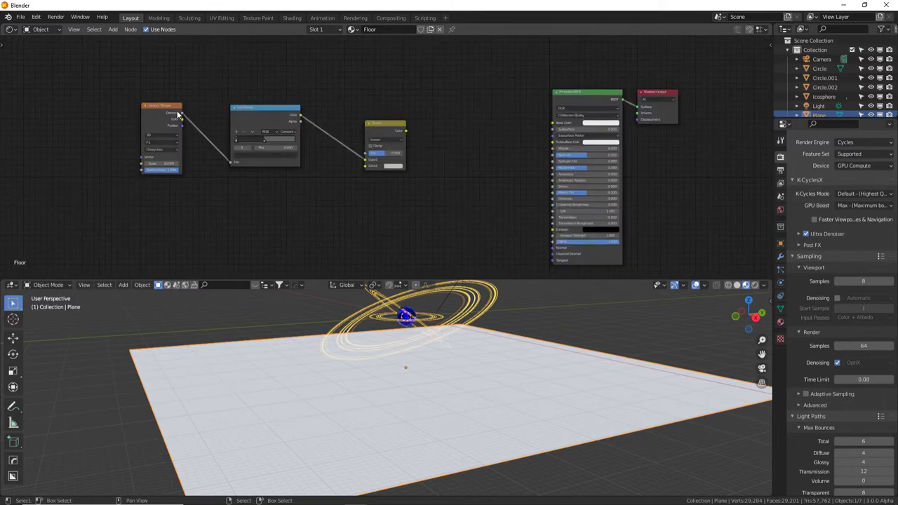
{"action": "left_click", "coordinate": [169, 114], "text": "shift"}
{"action": "left_click", "coordinate": [235, 111], "text": "shift"}
{"action": "left_click", "coordinate": [379, 127], "text": "shift"}
{"action": "key", "text": "shift+d"}
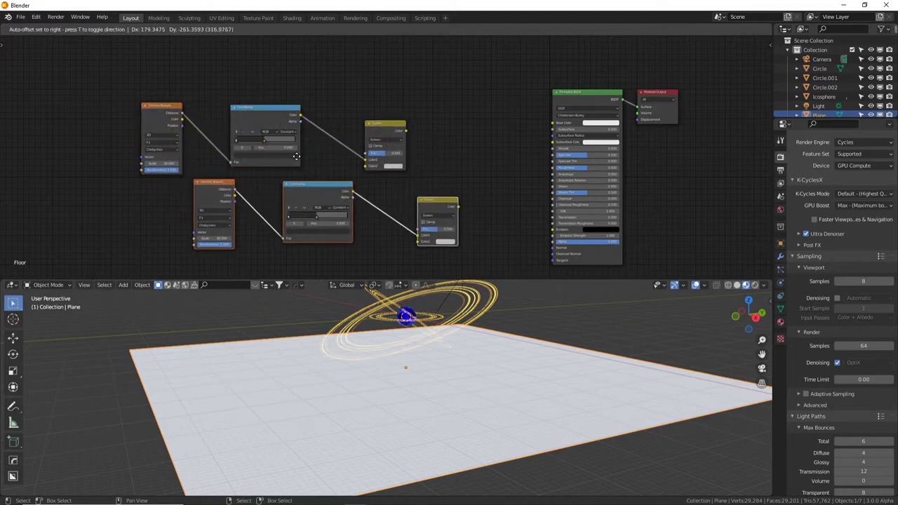
{"action": "left_click", "coordinate": [297, 155]}
Duplicate the second node chain to make a third one beneath it.
{"action": "middle_click_drag", "start_coordinate": [297, 155], "coordinate": [234, 98]}
{"action": "key", "text": "shift+d"}
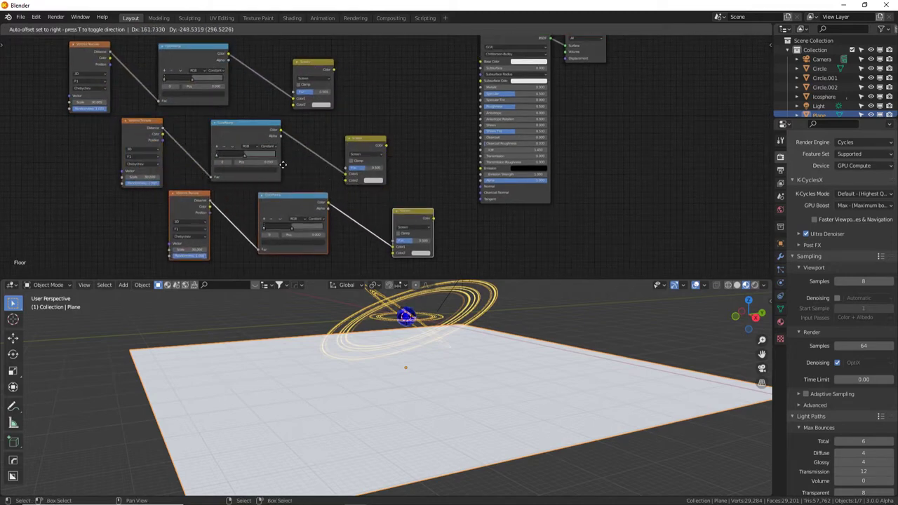
{"action": "left_click", "coordinate": [312, 158]}
{"action": "scroll", "coordinate": [371, 114], "scroll_direction": "down", "scroll_amount": 1}
{"action": "left_click", "coordinate": [379, 109]}
Link the second ColorRamp to the first Screen node's Color2, and feed that Screen node and the third ColorRamp into the second Screen node.
{"action": "scroll", "coordinate": [358, 154], "scroll_direction": "up", "scroll_amount": 2}
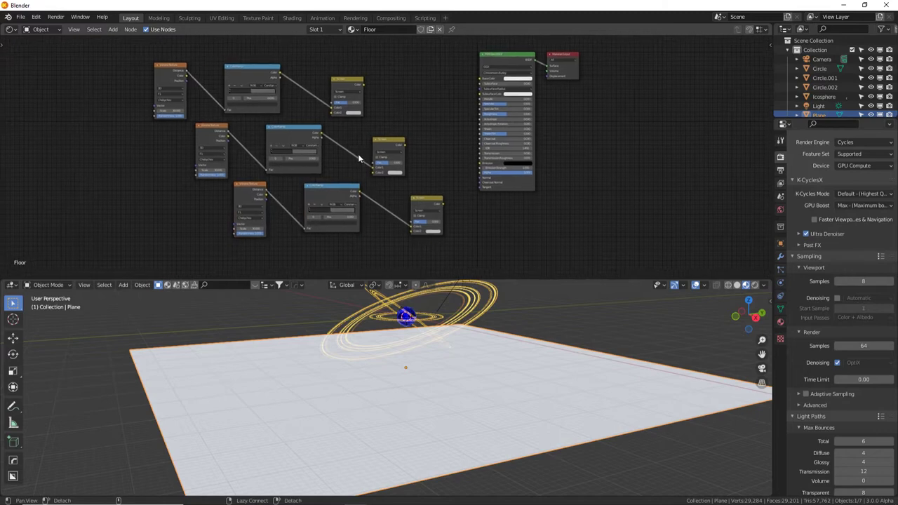
{"action": "left_click_drag", "start_coordinate": [368, 172], "coordinate": [319, 102]}
{"action": "left_click_drag", "start_coordinate": [358, 65], "coordinate": [399, 99]}
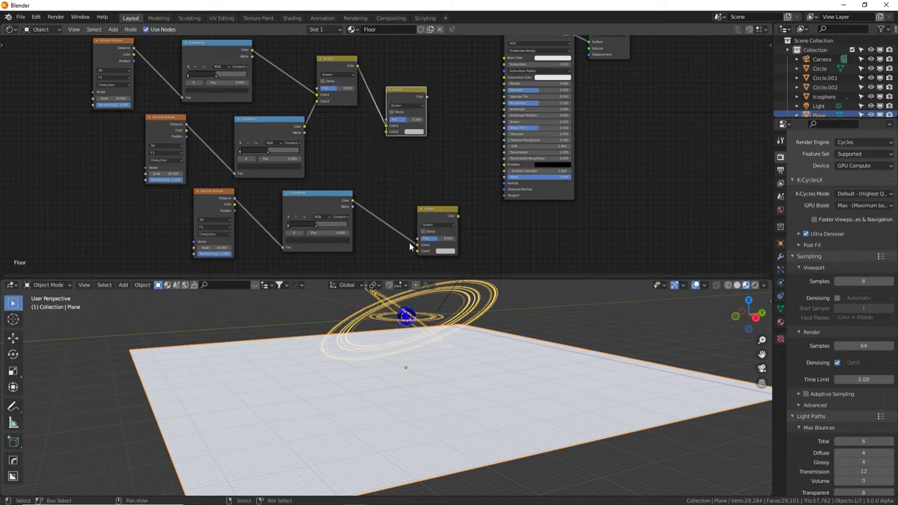
{"action": "left_click_drag", "start_coordinate": [418, 245], "coordinate": [392, 139]}
{"action": "middle_click_drag", "start_coordinate": [398, 151], "coordinate": [484, 174]}
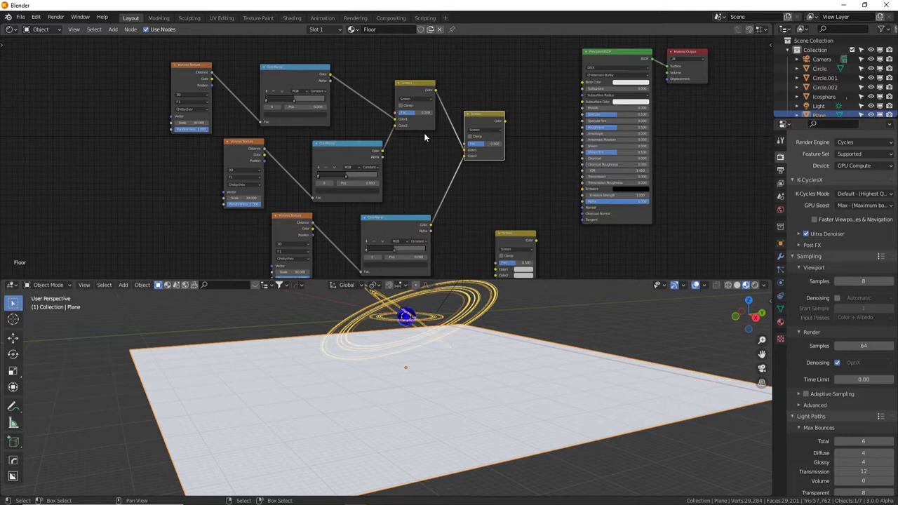
Set the second Screen node's blending mode to Difference and connect its Color output to the Principled BSDF's Roughness.
{"action": "scroll", "coordinate": [423, 147], "scroll_direction": "up", "scroll_amount": 1, "text": "shift"}
{"action": "scroll", "coordinate": [422, 151], "scroll_direction": "up", "scroll_amount": 2}
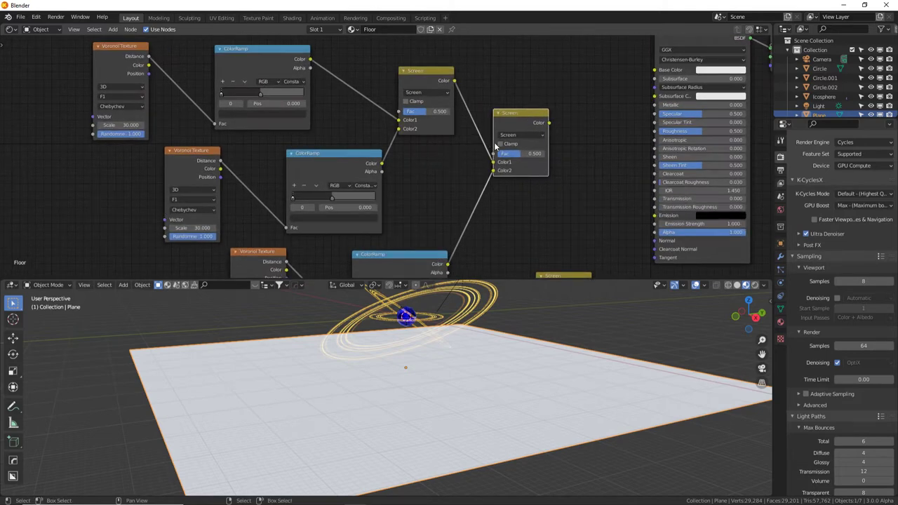
{"action": "left_click", "coordinate": [523, 135]}
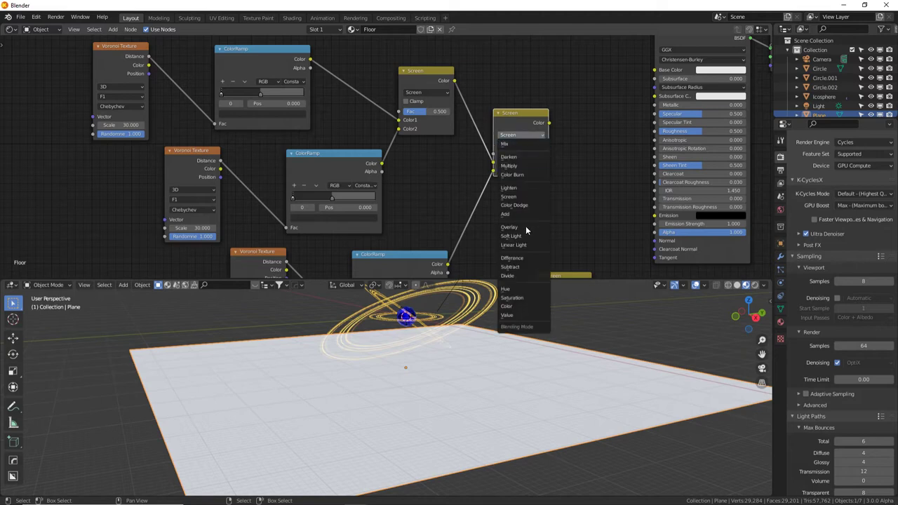
{"action": "left_click", "coordinate": [522, 261]}
{"action": "middle_click_drag", "start_coordinate": [546, 216], "coordinate": [487, 224]}
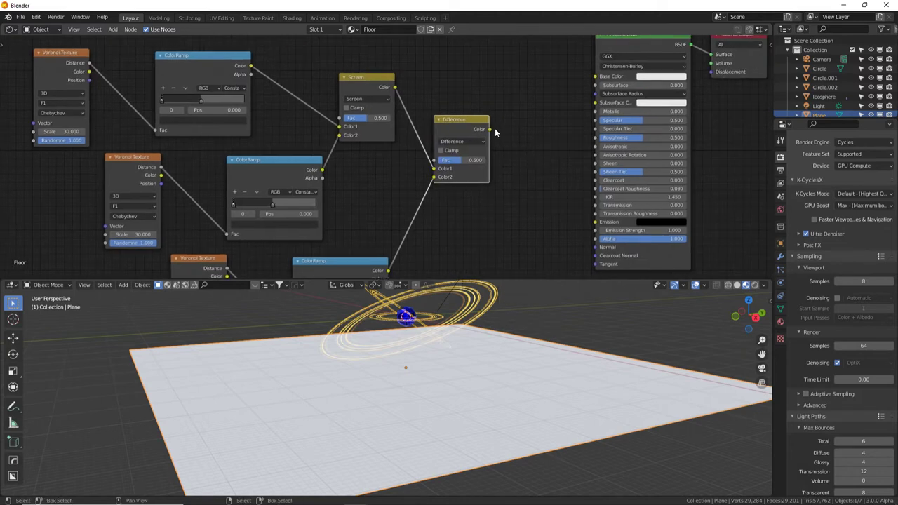
{"action": "left_click_drag", "start_coordinate": [490, 129], "coordinate": [595, 137]}
{"action": "key", "text": "Home"}
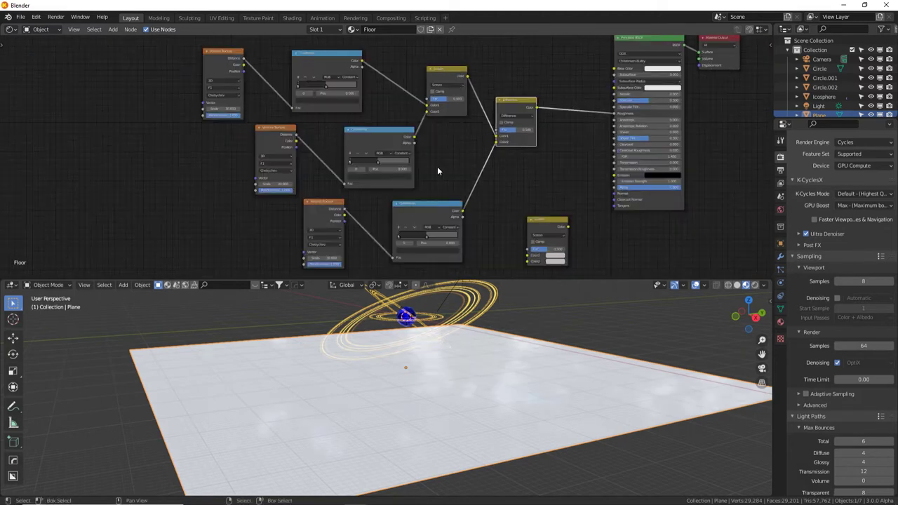
Set the second Voronoi Texture's scale to 40 and the third's to 50.
{"action": "left_click", "coordinate": [280, 183]}
{"action": "key", "text": "ctrl+a"}
{"action": "type", "text": "40"}
{"action": "key", "text": "Return"}
{"action": "left_click", "coordinate": [324, 258]}
{"action": "key", "text": "ctrl+a"}
{"action": "type", "text": "50"}
{"action": "key", "text": "Return"}
Preview the Difference node's output on the floor plane and view the pattern up close.
{"action": "scroll", "coordinate": [505, 120], "scroll_direction": "up", "scroll_amount": 1, "text": "shift"}
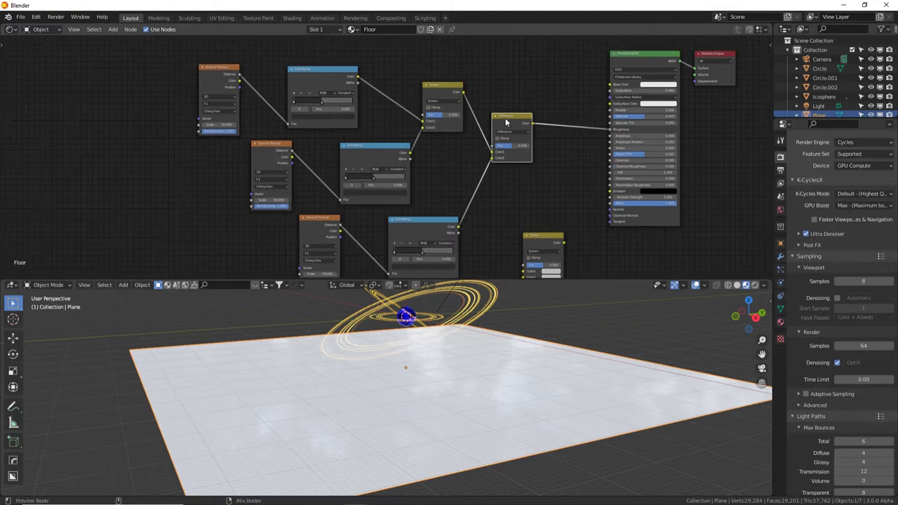
{"action": "scroll", "coordinate": [454, 337], "scroll_direction": "up", "scroll_amount": 8}
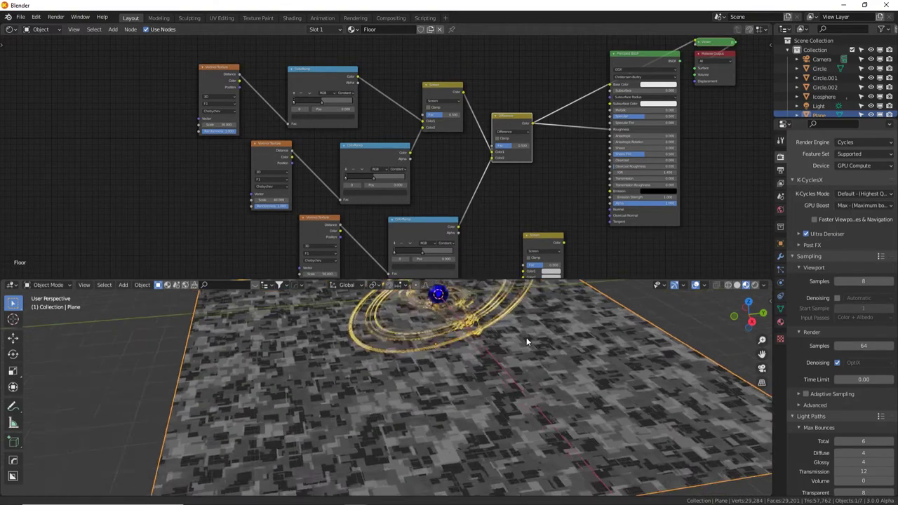
{"action": "middle_click_drag", "start_coordinate": [512, 357], "coordinate": [484, 349]}
Lower the second Voronoi Texture's scale to about 11.6 and raise the third's slightly above 50.
{"action": "left_click_drag", "start_coordinate": [274, 201], "coordinate": [186, 200]}
{"action": "middle_click_drag", "start_coordinate": [346, 244], "coordinate": [344, 238]}
{"action": "mouse_move", "coordinate": [320, 268]}
{"action": "left_mouse_down"}
{"action": "mouse_move", "coordinate": [308, 268]}
{"action": "mouse_move", "coordinate": [330, 268]}
{"action": "left_mouse_up"}
Raise the factor of the Screen node feeding the Difference node, and raise the Difference node's factor close to 1.
{"action": "middle_click_drag", "start_coordinate": [483, 180], "coordinate": [492, 171]}
{"action": "left_click_drag", "start_coordinate": [469, 99], "coordinate": [499, 100]}
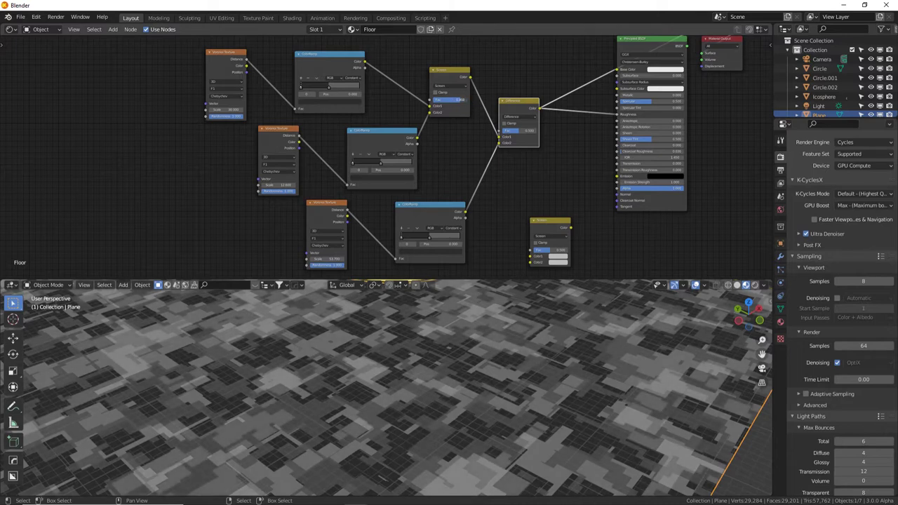
{"action": "mouse_move", "coordinate": [508, 131]}
{"action": "left_mouse_down"}
{"action": "mouse_move", "coordinate": [530, 131]}
{"action": "mouse_move", "coordinate": [509, 130]}
{"action": "left_mouse_up"}
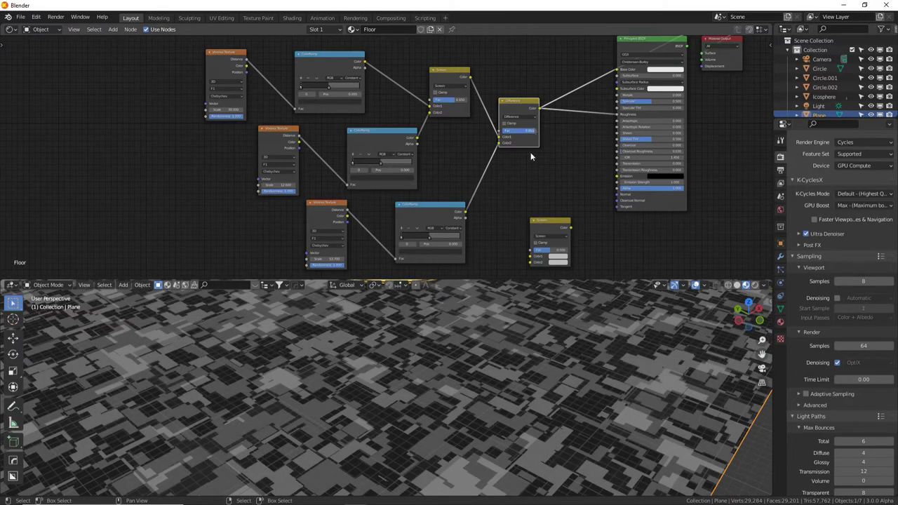
Lower the third Voronoi Texture's scale to about 20 and try out lower randomness values on the Voronoi Textures.
{"action": "middle_click_drag", "start_coordinate": [536, 143], "coordinate": [544, 123]}
{"action": "left_click_drag", "start_coordinate": [353, 244], "coordinate": [330, 244]}
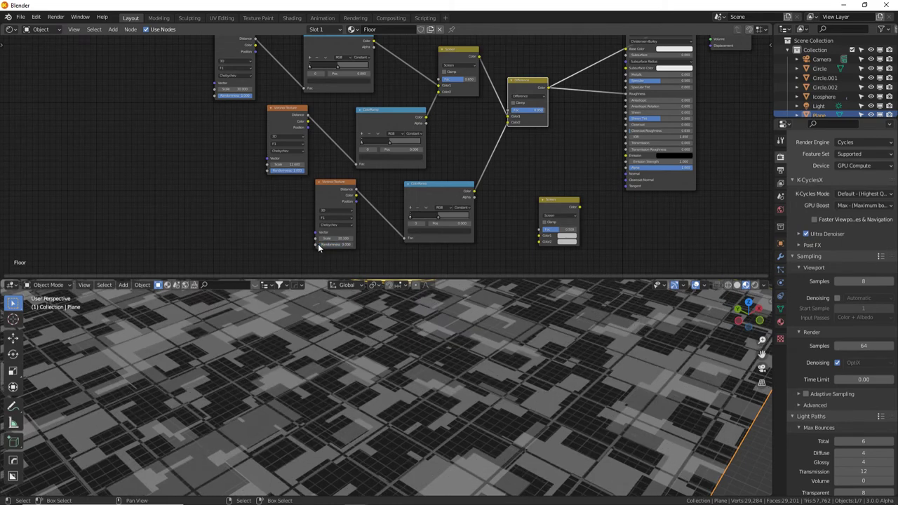
{"action": "left_click_drag", "start_coordinate": [287, 170], "coordinate": [271, 171]}
{"action": "left_click_drag", "start_coordinate": [242, 95], "coordinate": [219, 95]}
{"action": "key", "text": "ctrl+z"}
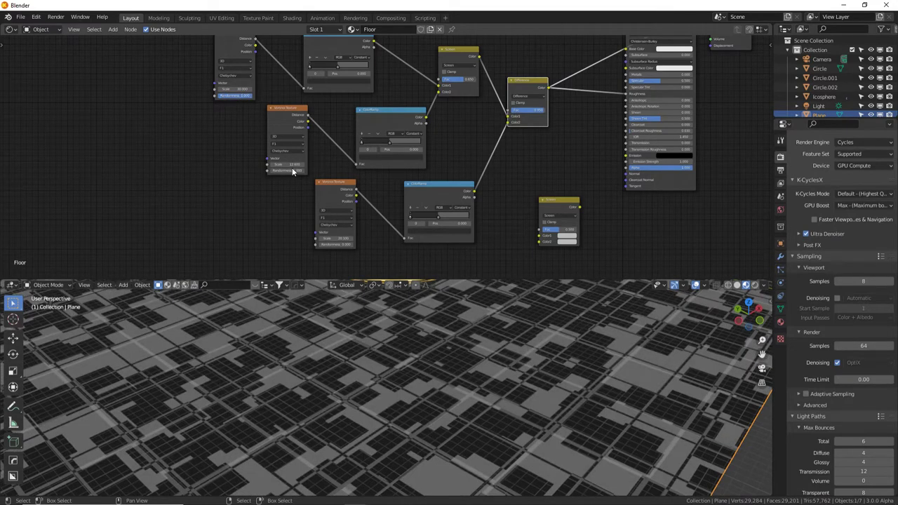
{"action": "left_click_drag", "start_coordinate": [336, 244], "coordinate": [335, 245]}
Add a Bump node between the Difference node and the Principled BSDF.
{"action": "middle_click_drag", "start_coordinate": [575, 133], "coordinate": [523, 150]}
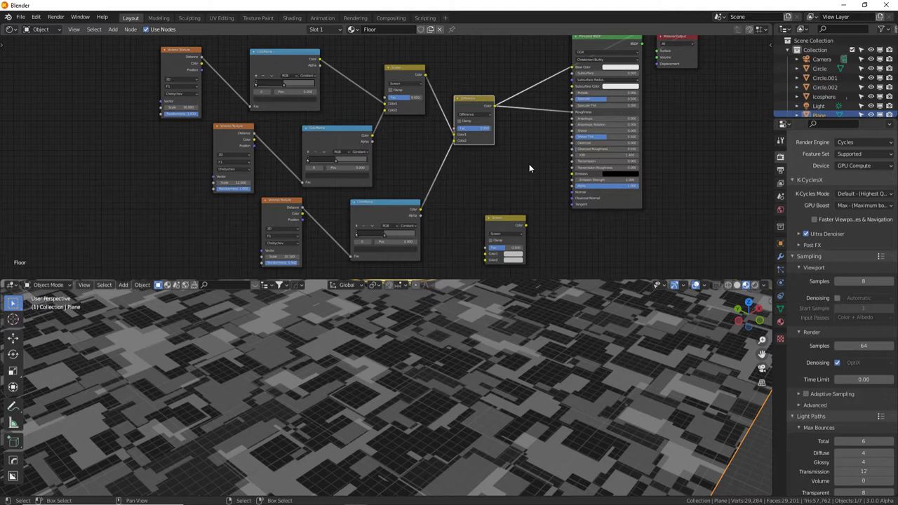
{"action": "key", "text": "F3"}
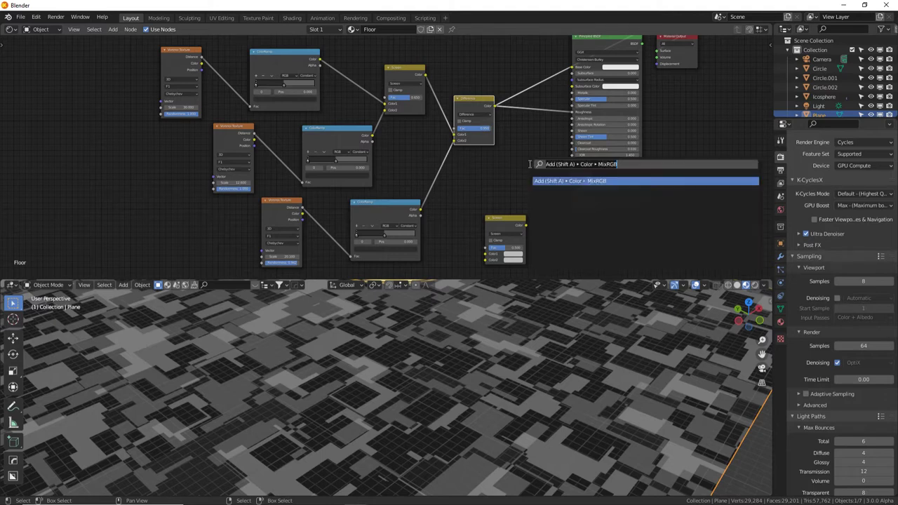
{"action": "type", "text": "bump"}
{"action": "key", "text": "Return"}
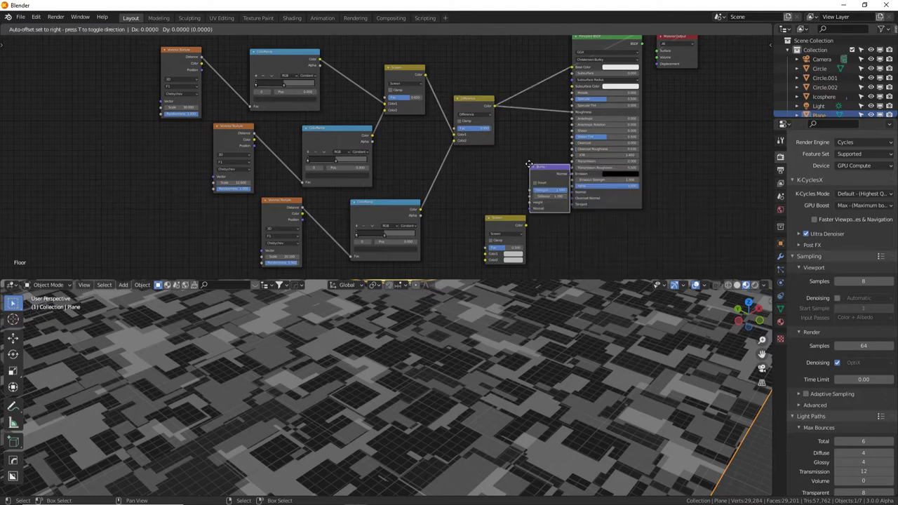
{"action": "left_click", "coordinate": [517, 158]}
Connect the Bump node's Normal output to the Principled BSDF's Normal and the Difference Color to its Height, with bump strength 0.2.
{"action": "left_click_drag", "start_coordinate": [559, 167], "coordinate": [581, 191]}
{"action": "left_click_drag", "start_coordinate": [494, 107], "coordinate": [521, 196]}
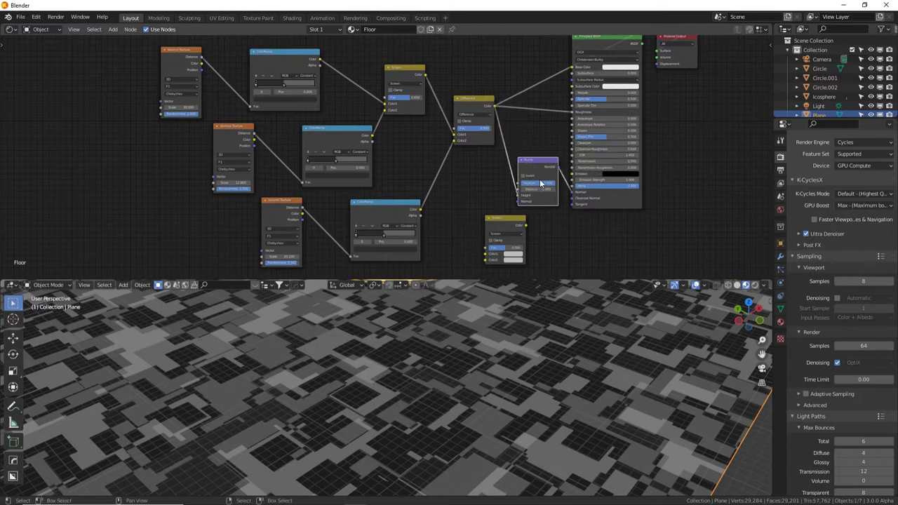
{"action": "key", "text": "Return"}
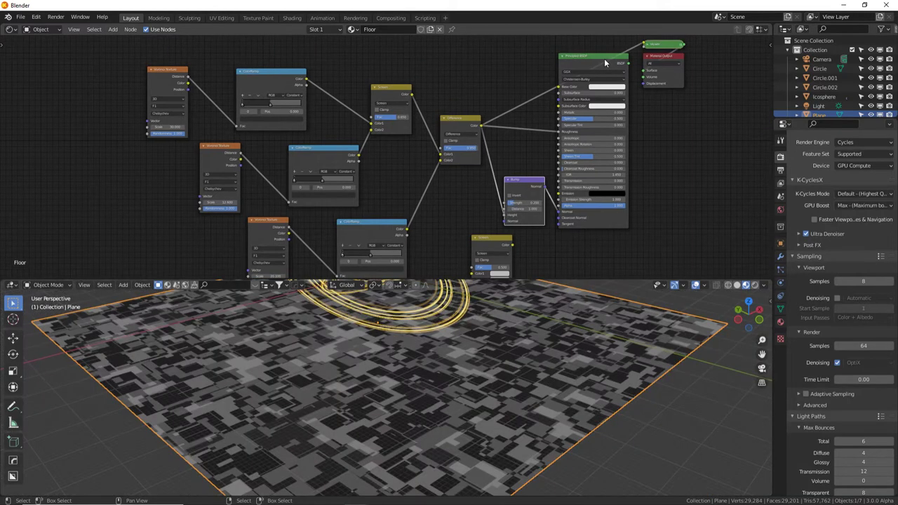
Remove the Viewer preview and the Base Color link, and darken the Principled BSDF's base color to gray.
{"action": "key", "text": "ctrl+x"}
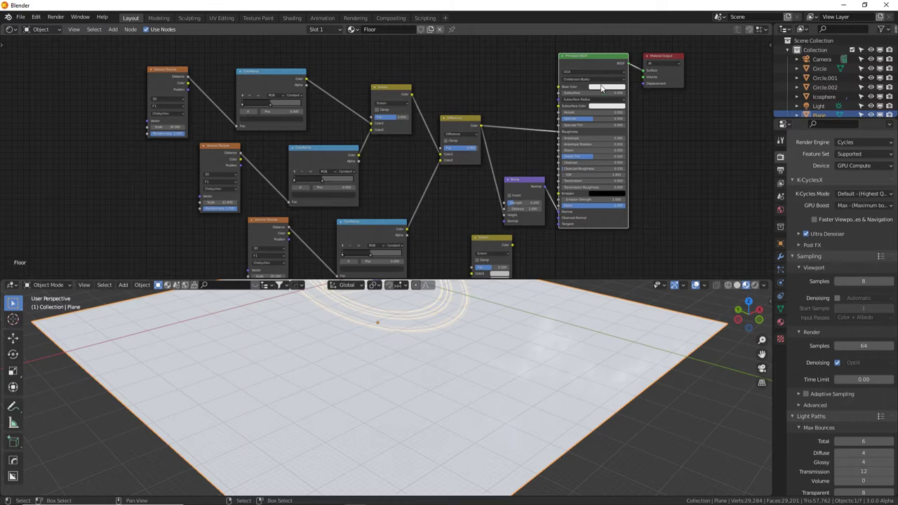
{"action": "left_click", "coordinate": [607, 87]}
{"action": "left_click_drag", "start_coordinate": [639, 106], "coordinate": [639, 118]}
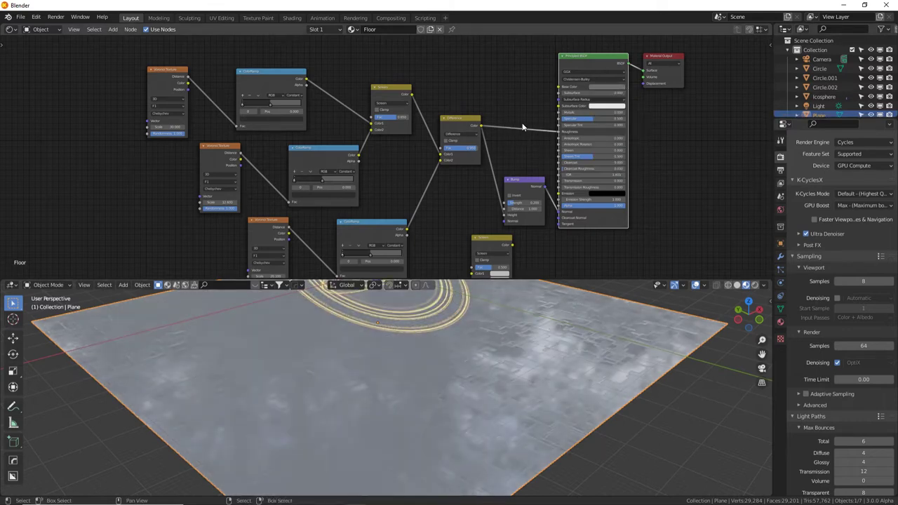
Insert a Bright/Contrast node on the link between the Difference node and the Principled BSDF's Roughness.
{"action": "key", "text": "F3"}
{"action": "type", "text": "bright"}
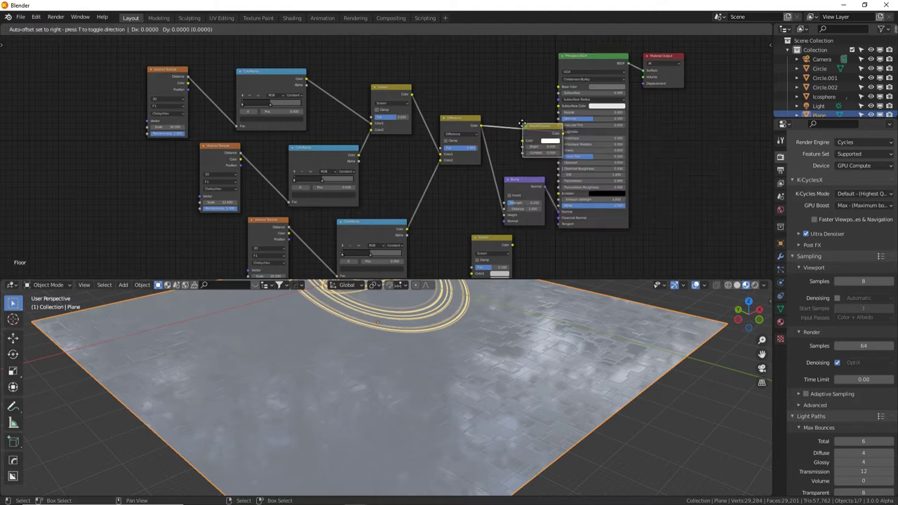
{"action": "left_click", "coordinate": [508, 114]}
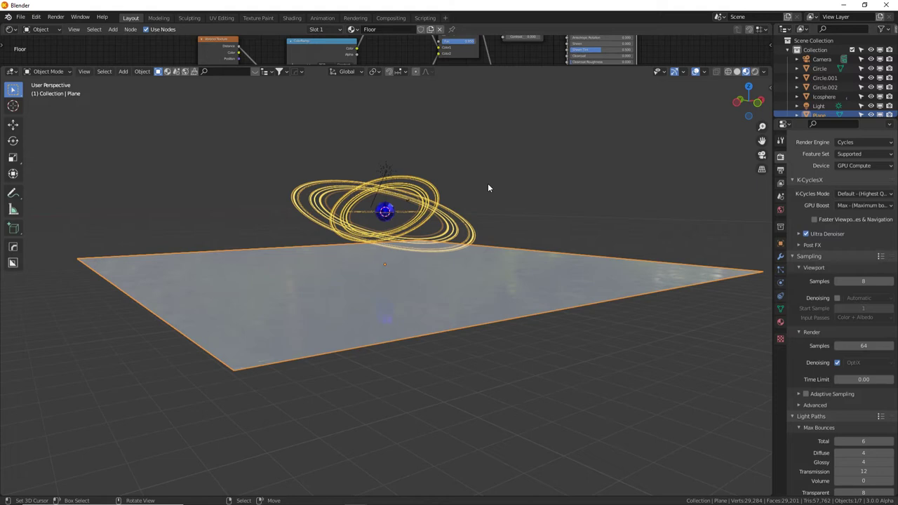
Duplicate the floor plane, move the copy about 40 m up along Z above the rings, and select the original floor.
{"action": "key", "text": "KP_1"}
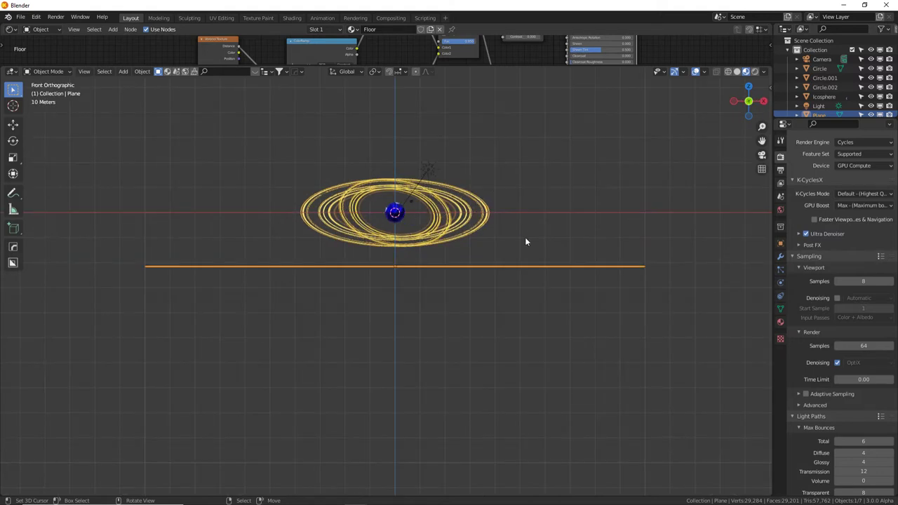
{"action": "scroll", "coordinate": [304, 246], "scroll_direction": "up", "scroll_amount": 2}
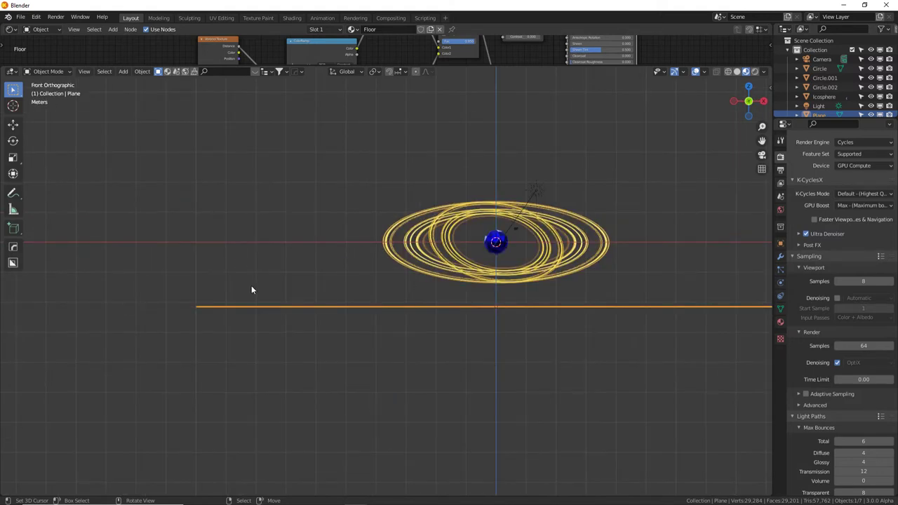
{"action": "key", "text": "shift+d"}
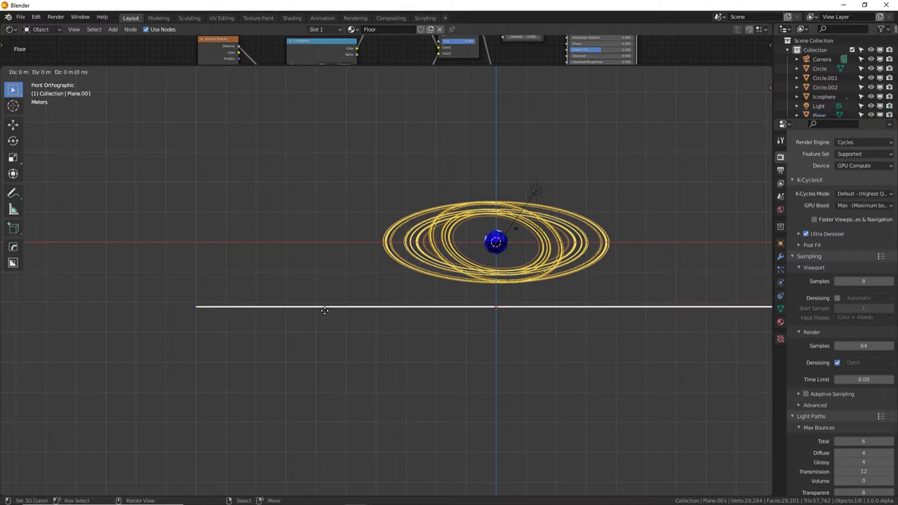
{"action": "key", "text": "z"}
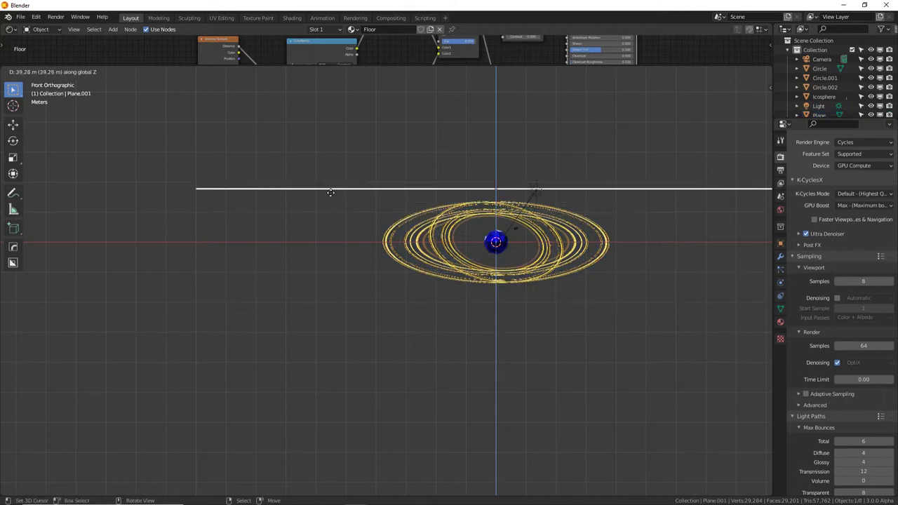
{"action": "left_click", "coordinate": [334, 187]}
{"action": "middle_click_drag", "start_coordinate": [308, 275], "coordinate": [347, 311]}
{"action": "left_click", "coordinate": [387, 360]}
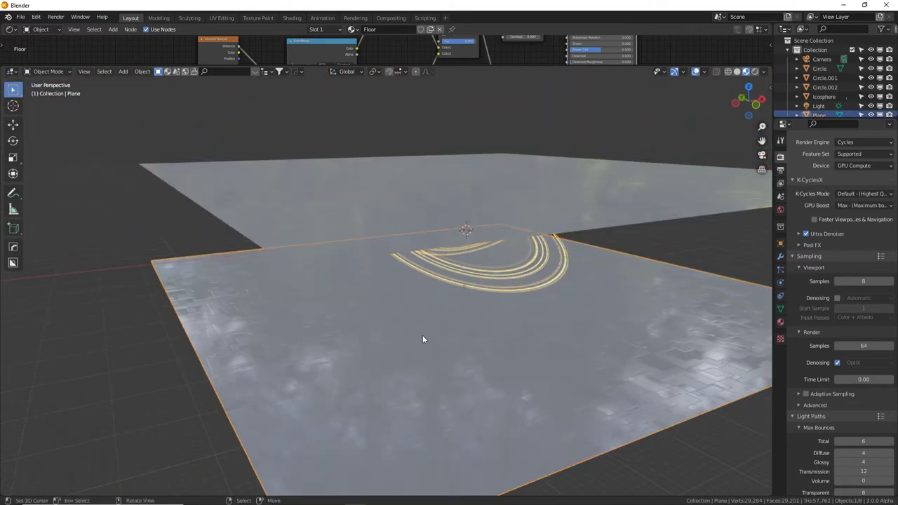
Select the camera and align it to a view that frames the icosphere and rings between the two planes.
{"action": "middle_click_drag", "start_coordinate": [569, 333], "coordinate": [475, 296]}
{"action": "left_click_drag", "start_coordinate": [835, 118], "coordinate": [835, 231]}
{"action": "left_click", "coordinate": [822, 60]}
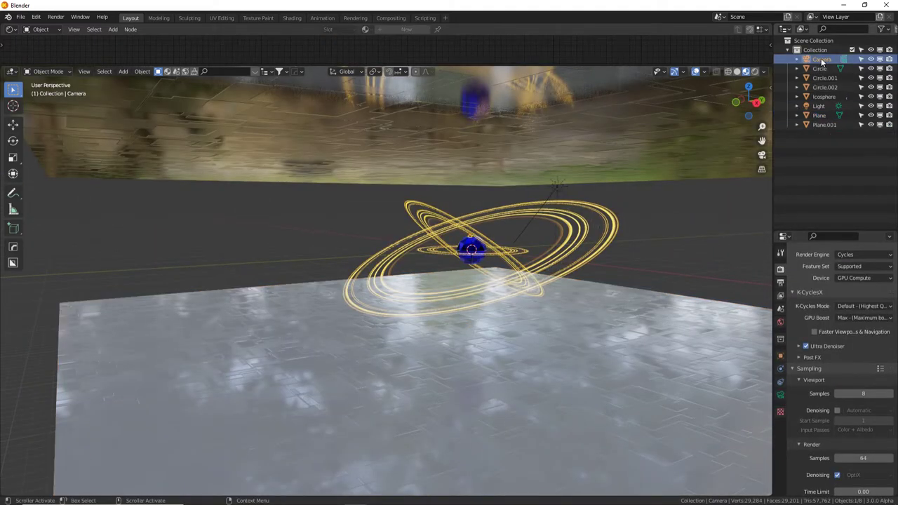
{"action": "middle_click_drag", "start_coordinate": [569, 282], "coordinate": [459, 235]}
{"action": "key", "text": "KP_0"}
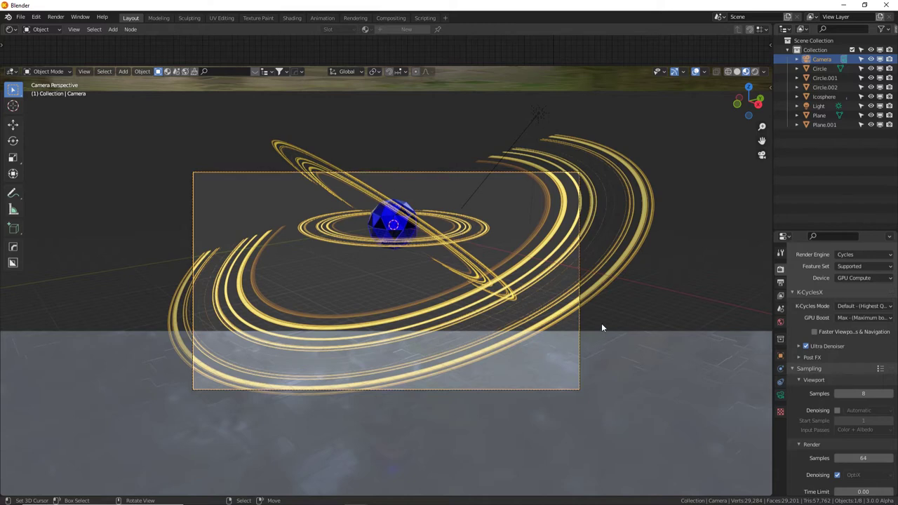
Fine-tune the camera's position and trackball-rotate it slightly to reframe the icosphere and rings.
{"action": "key", "text": "g"}
{"action": "key", "text": "Return"}
{"action": "key", "text": "r"}
{"action": "key", "text": "r"}
{"action": "left_click", "coordinate": [523, 262]}
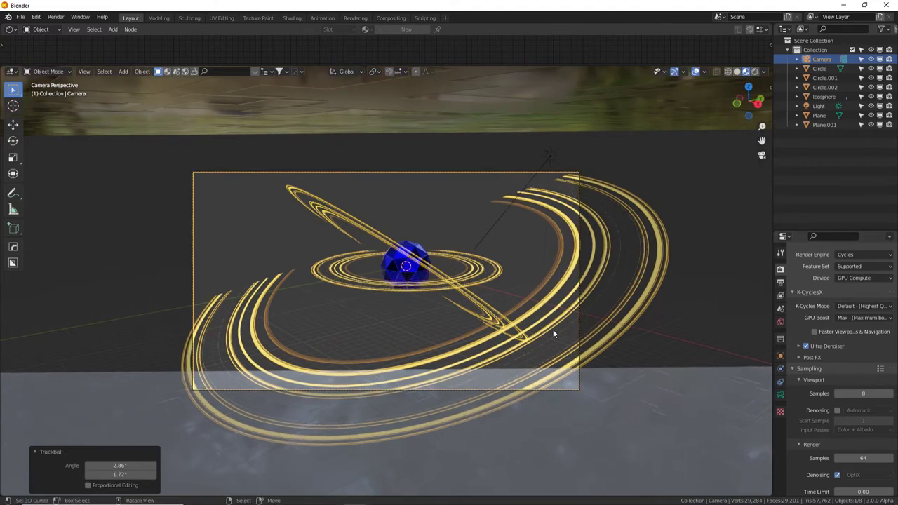
Set the camera's clip end distance to 1000 m.
{"action": "left_click", "coordinate": [780, 395]}
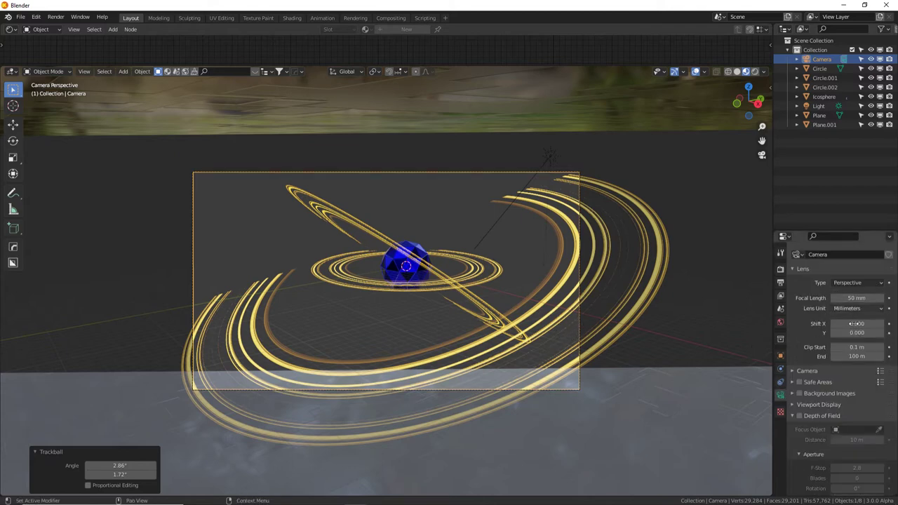
{"action": "left_click", "coordinate": [847, 356]}
{"action": "type", "text": "0"}
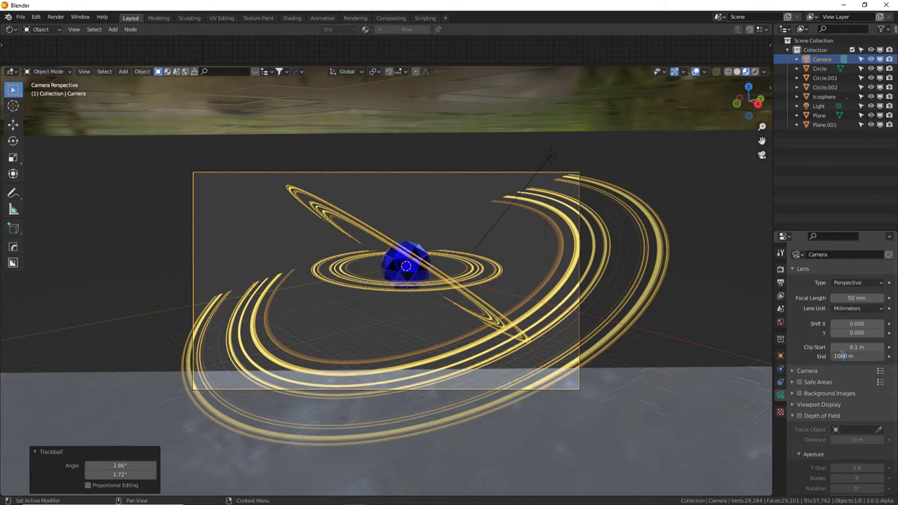
Set the camera's clip end to 10000 m and its focal length to 20 mm.
{"action": "key", "text": "Return"}
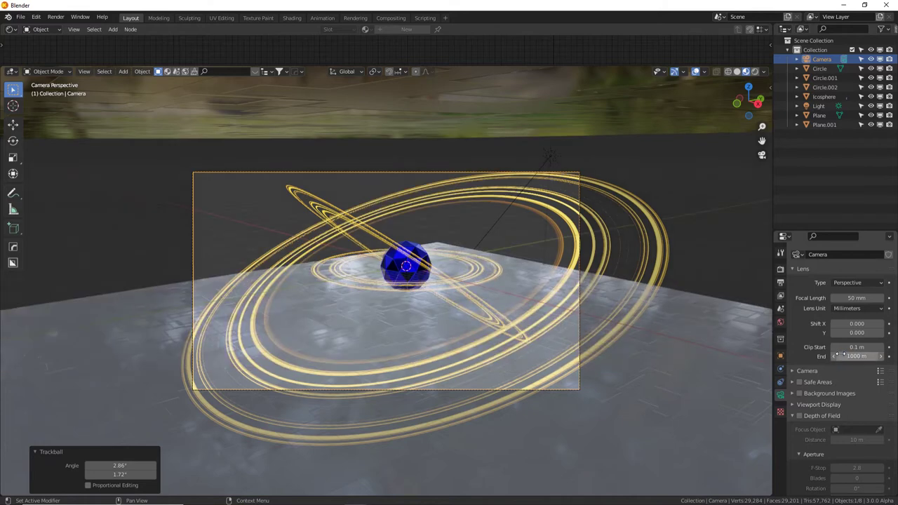
{"action": "left_click", "coordinate": [851, 356]}
{"action": "type", "text": "0"}
{"action": "key", "text": "Return"}
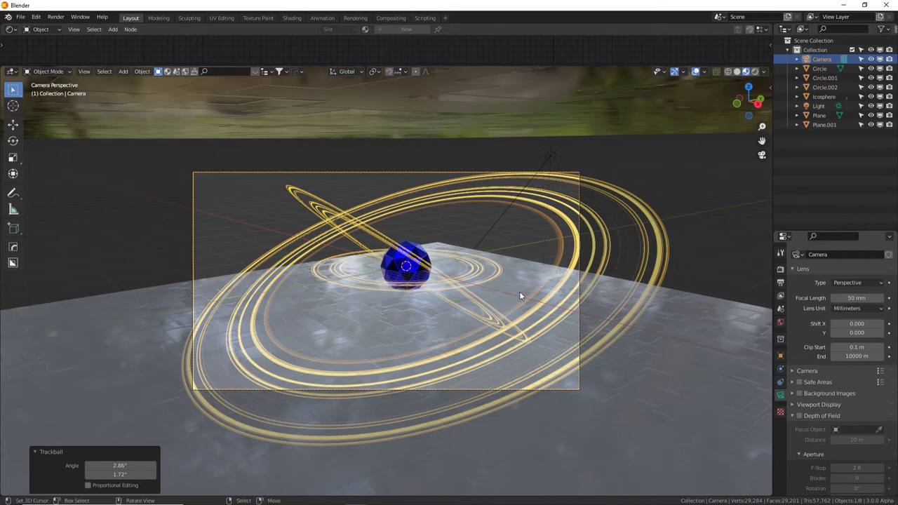
{"action": "left_click", "coordinate": [851, 299]}
{"action": "type", "text": "2"}
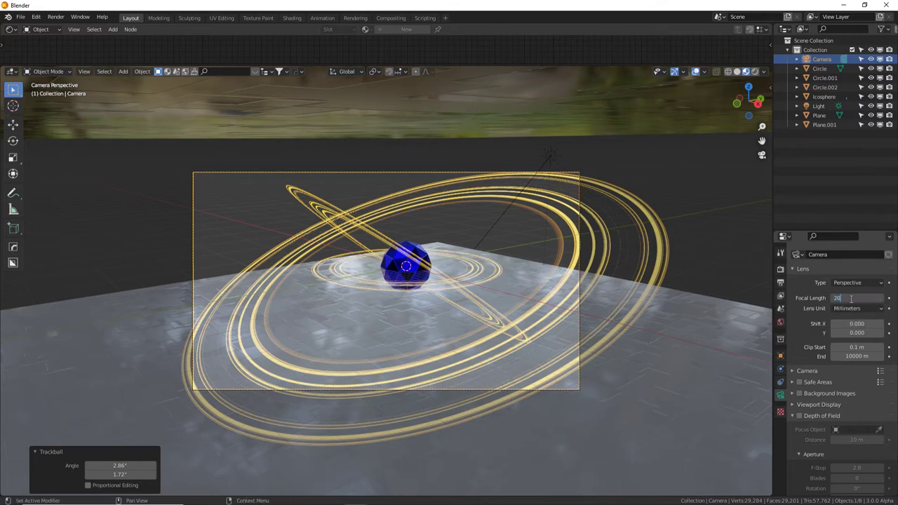
{"action": "type", "text": "0"}
{"action": "key", "text": "Return"}
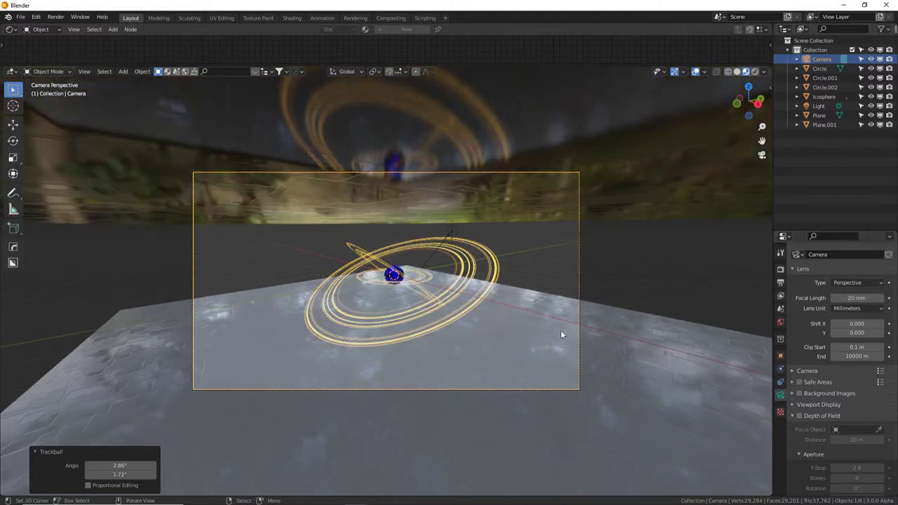
Move the camera about 24.7 m forward along its local Z axis and lower it about 27.2 m in the view, closer to the floor.
{"action": "key", "text": "g"}
{"action": "key", "text": "z"}
{"action": "key", "text": "z"}
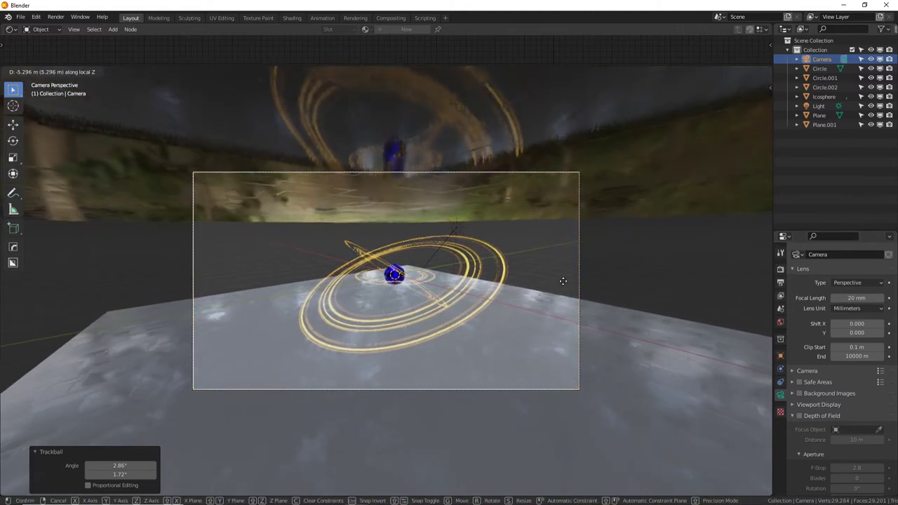
{"action": "left_click", "coordinate": [555, 241]}
{"action": "key", "text": "g"}
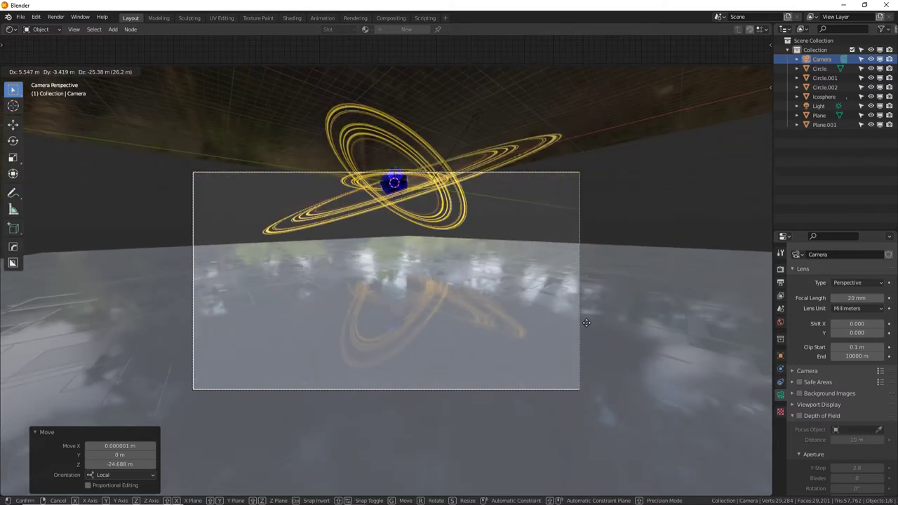
{"action": "left_click", "coordinate": [488, 360]}
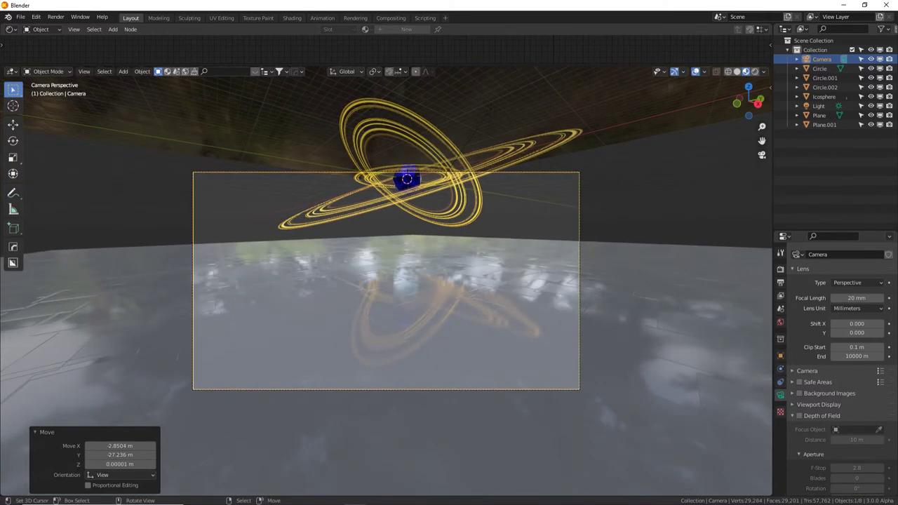
Trackball-rotate the camera by about 20.7° and -2.4° to bring the core and rings to the middle of the frame.
{"action": "key", "text": "r"}
{"action": "key", "text": "r"}
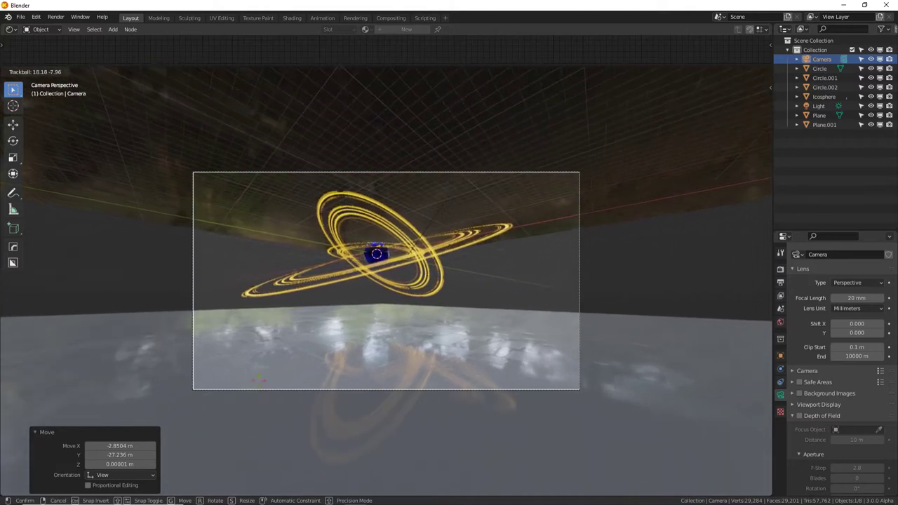
{"action": "left_click", "coordinate": [612, 230]}
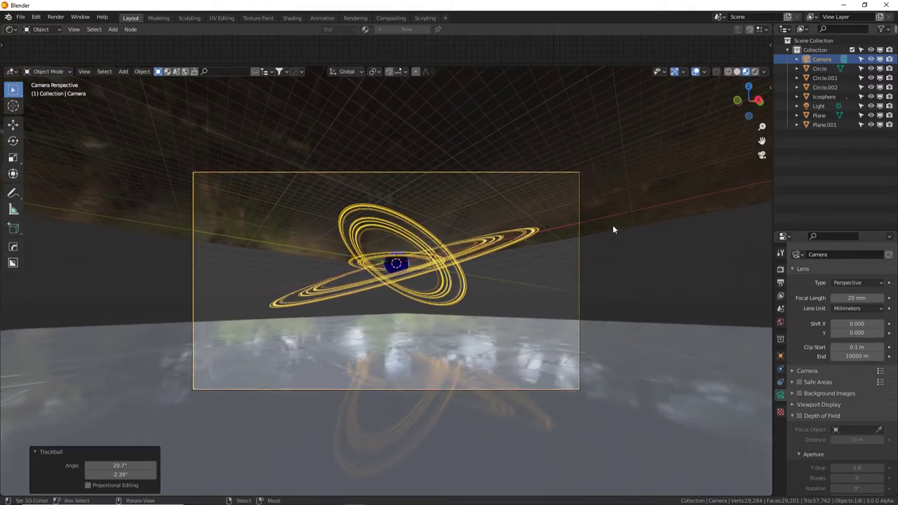
Roll the camera about -45°, shift it about 3 m sideways, and roll it about -8° more for a diagonal composition.
{"action": "key", "text": "r"}
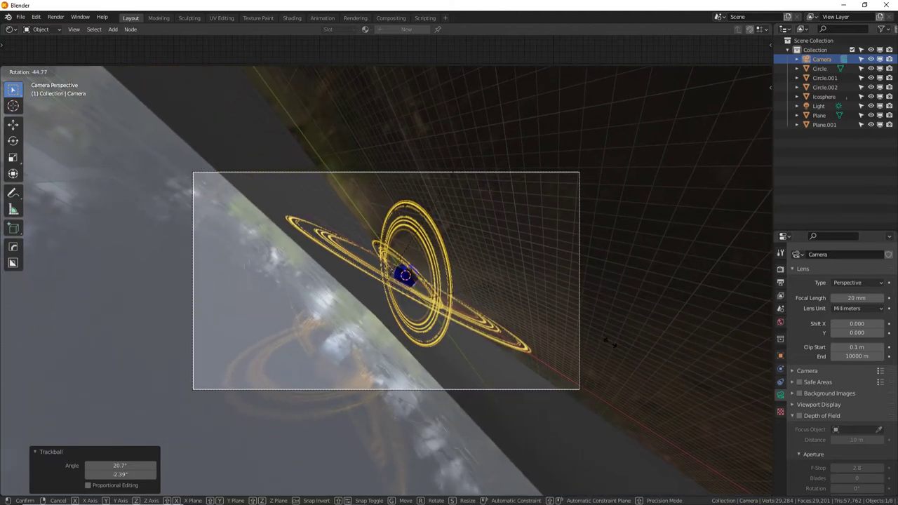
{"action": "left_click", "coordinate": [615, 335]}
{"action": "key", "text": "g"}
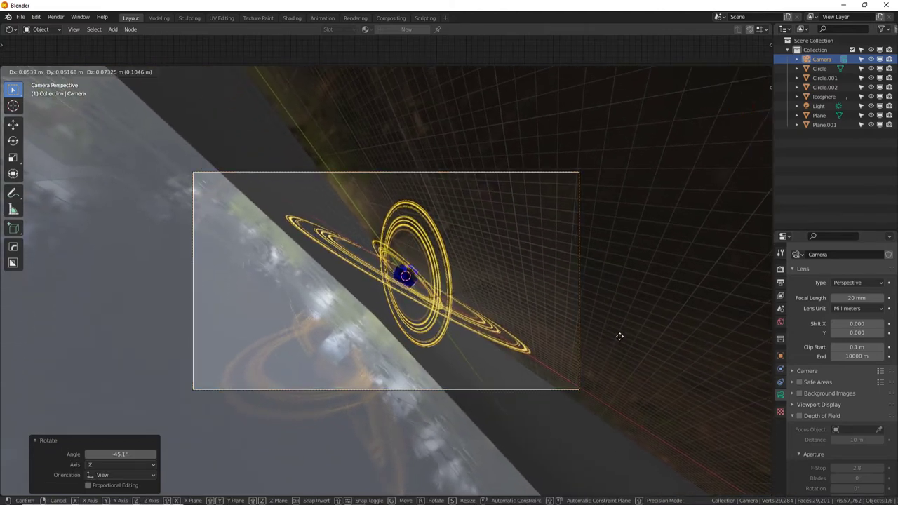
{"action": "left_click", "coordinate": [698, 344]}
{"action": "key", "text": "r"}
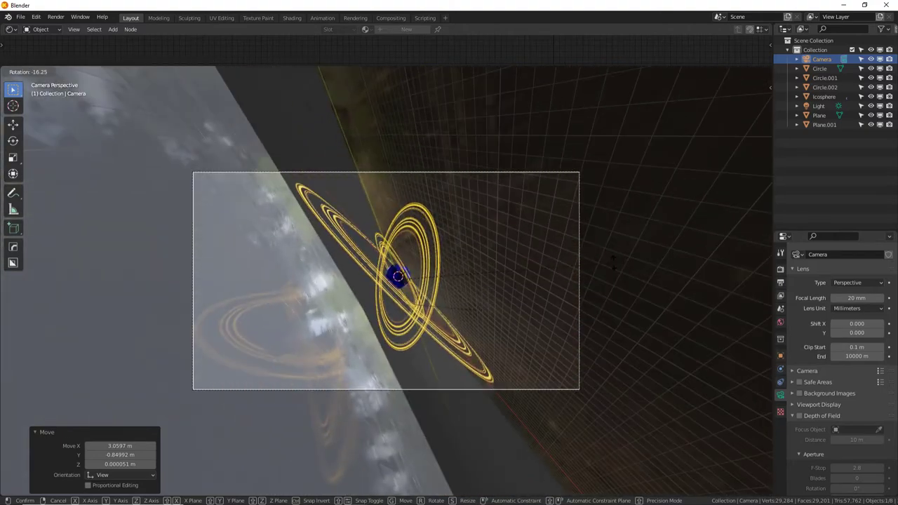
{"action": "left_click", "coordinate": [605, 299]}
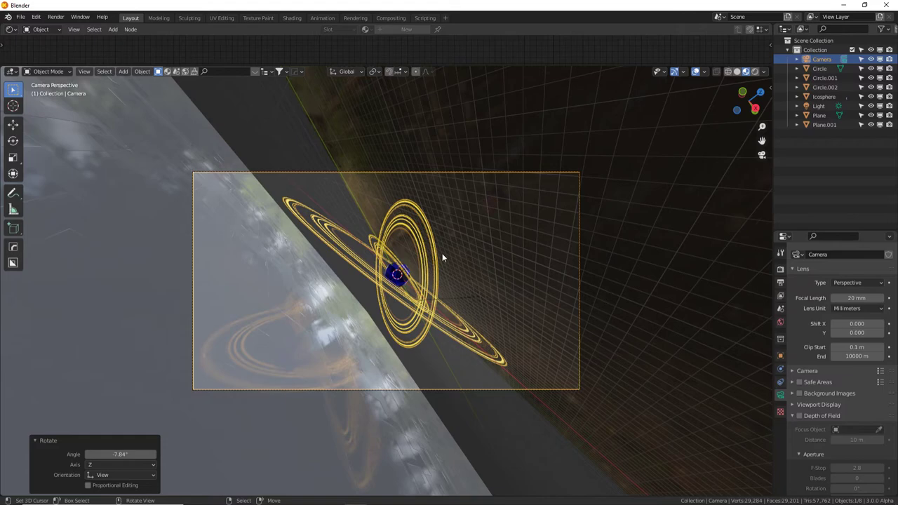
Leave the camera view and scale the floor plane's mesh up by about 2.3 in Edit Mode.
{"action": "key", "text": "KP_0"}
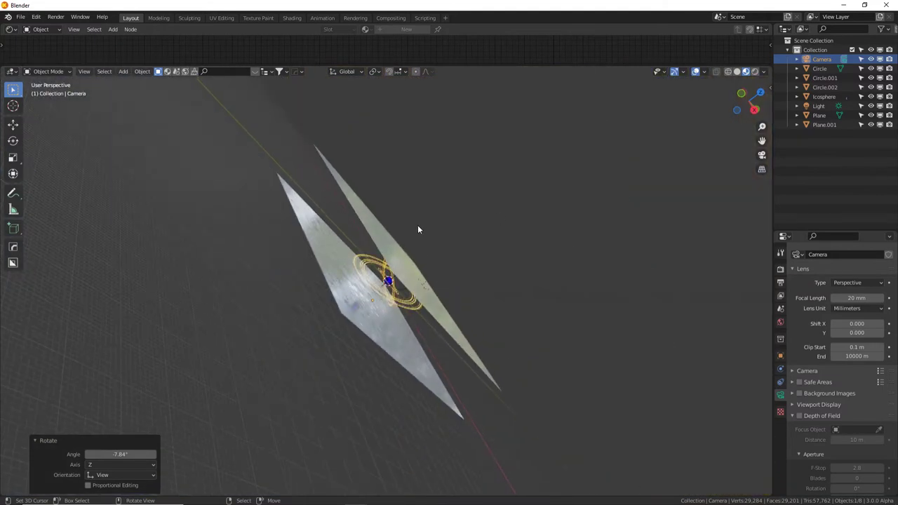
{"action": "key", "text": "KP_1"}
{"action": "middle_click_drag", "start_coordinate": [418, 227], "coordinate": [404, 266]}
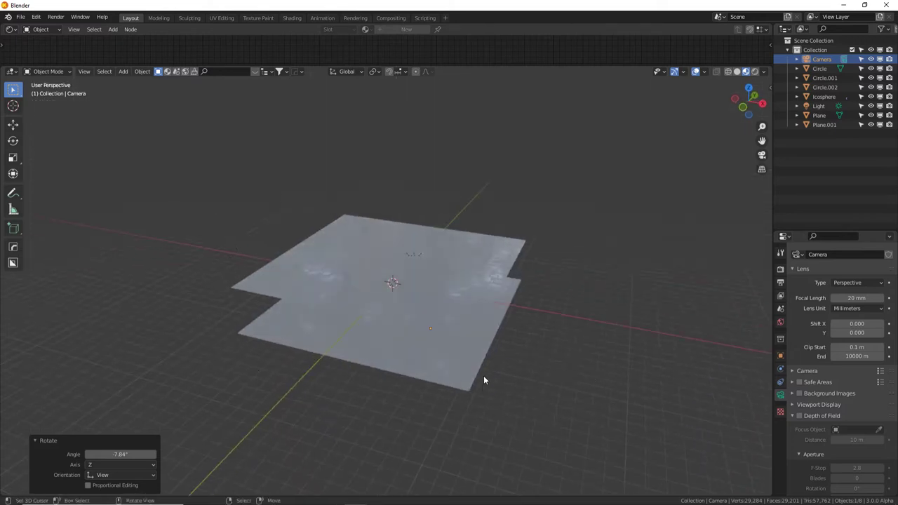
{"action": "middle_click_drag", "start_coordinate": [484, 381], "coordinate": [573, 337]}
{"action": "left_click", "coordinate": [483, 303]}
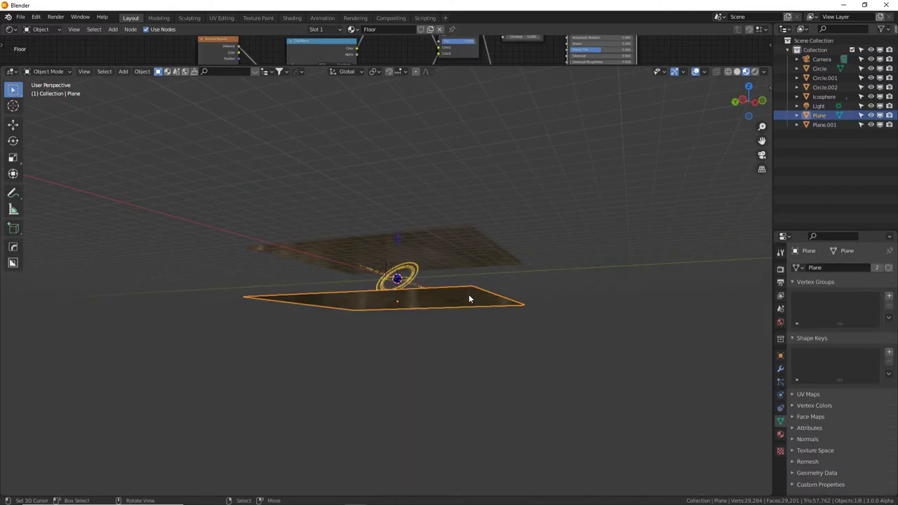
{"action": "key", "text": "Tab"}
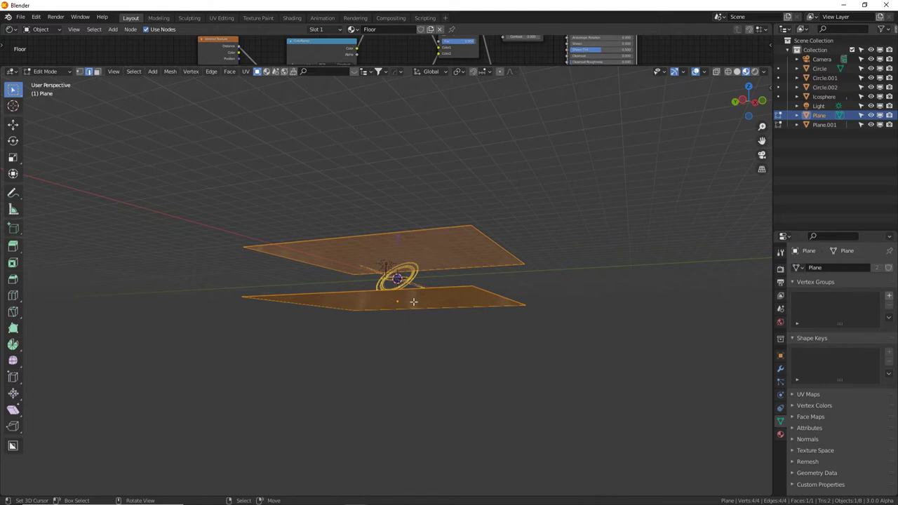
{"action": "key", "text": "s"}
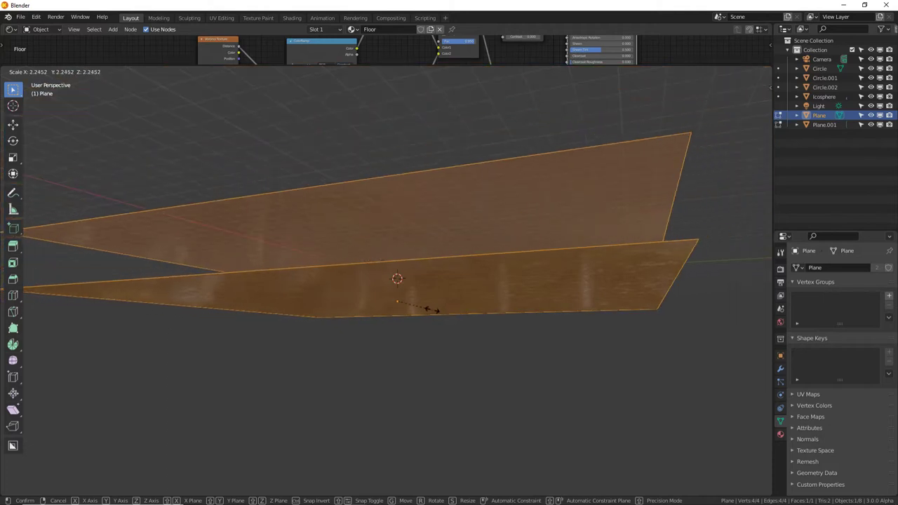
{"action": "left_click", "coordinate": [433, 311]}
{"action": "middle_click_drag", "start_coordinate": [433, 311], "coordinate": [478, 315]}
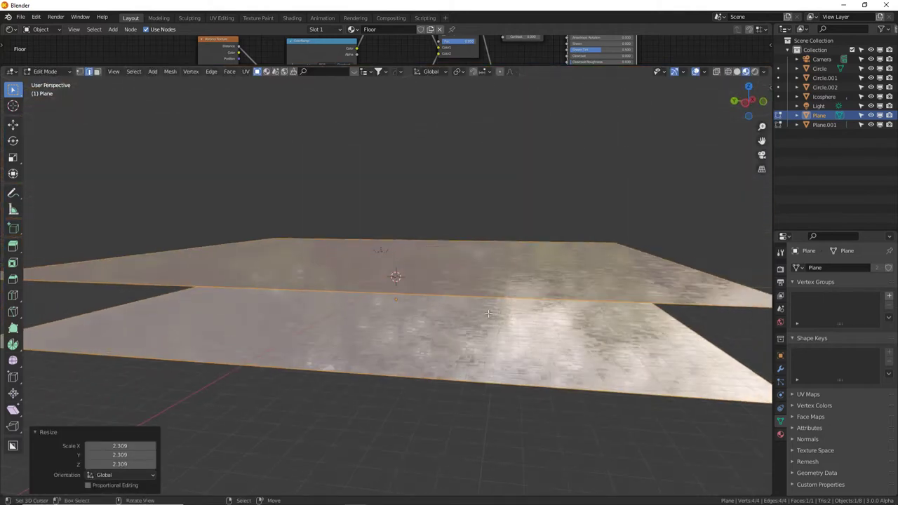
{"action": "middle_click_drag", "start_coordinate": [574, 332], "coordinate": [457, 312]}
{"action": "scroll", "coordinate": [452, 308], "scroll_direction": "down", "scroll_amount": 2}
{"action": "key", "text": "Tab"}
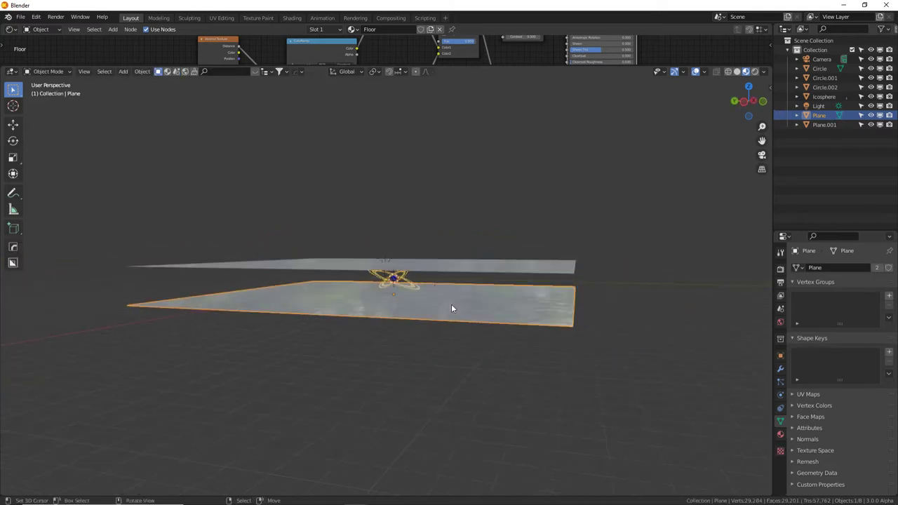
Add a cylinder mesh with 300 vertices at the scene's centre.
{"action": "left_click", "coordinate": [67, 69]}
{"action": "left_click", "coordinate": [67, 69]}
{"action": "key", "text": "shift+a"}
{"action": "mouse_move", "coordinate": [392, 248]}
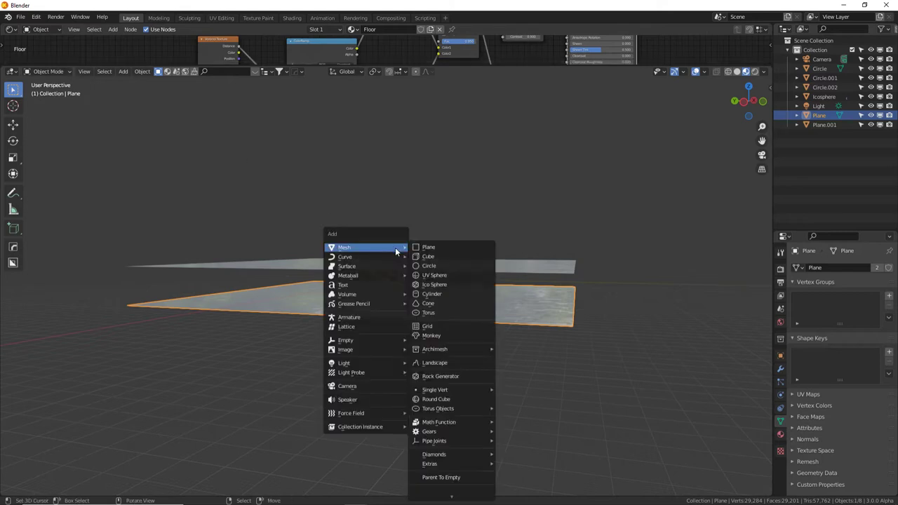
{"action": "left_click", "coordinate": [442, 294]}
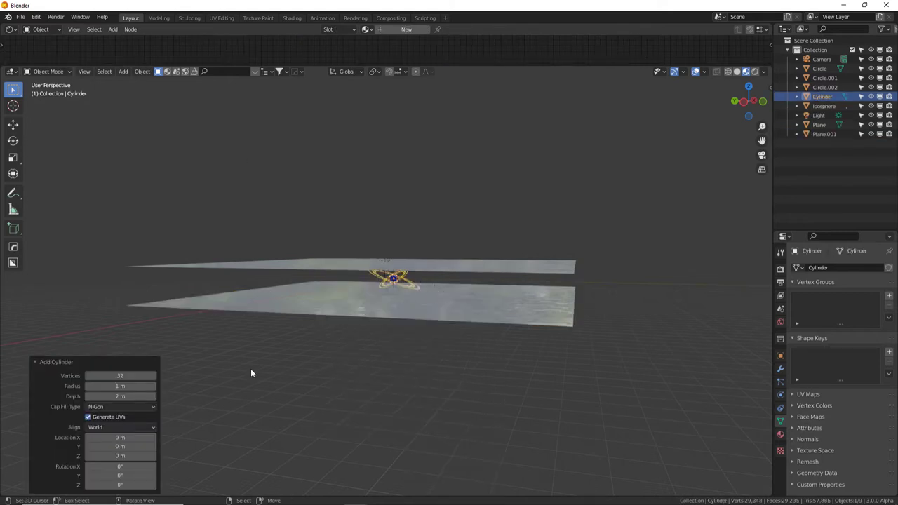
{"action": "left_click", "coordinate": [118, 376]}
{"action": "type", "text": "300"}
{"action": "key", "text": "Return"}
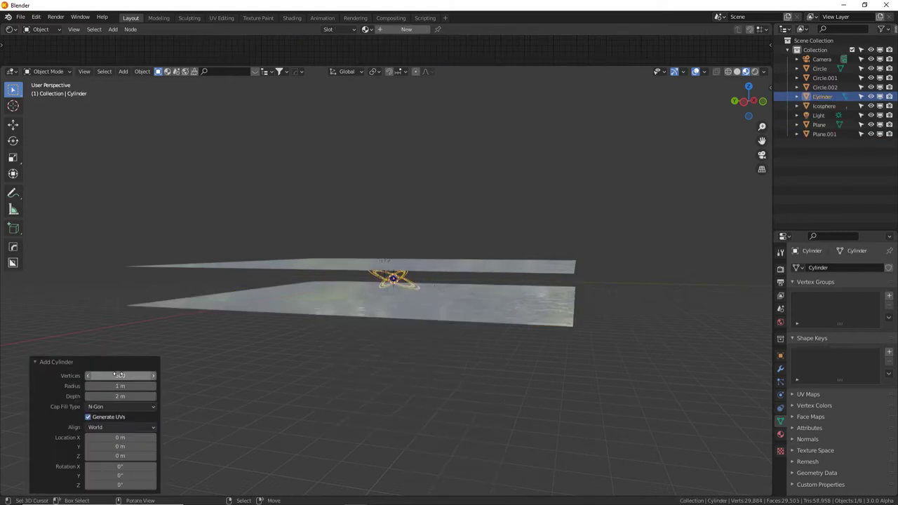
Scale the cylinder up uniformly by about 27, then by about 8.5 on X and Y only, so it spans the floor planes.
{"action": "key", "text": "s"}
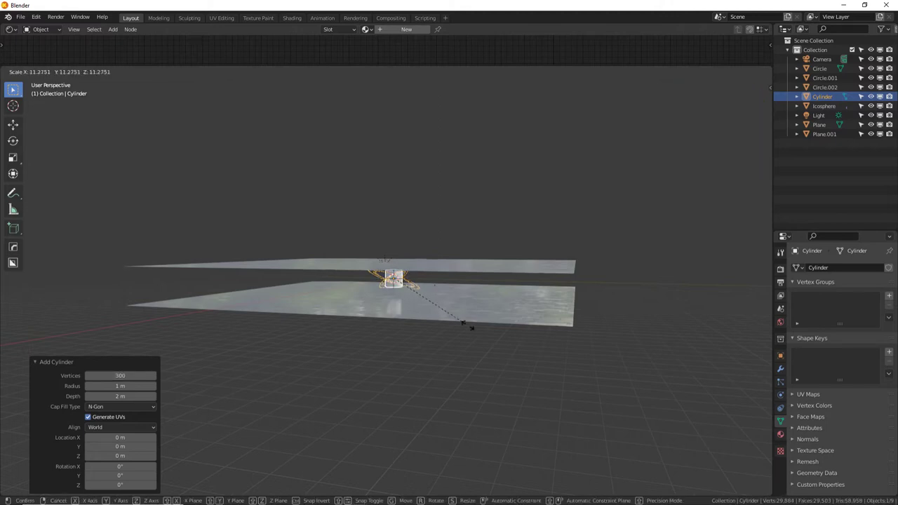
{"action": "left_click", "coordinate": [562, 385]}
{"action": "middle_click_drag", "start_coordinate": [449, 297], "coordinate": [428, 309]}
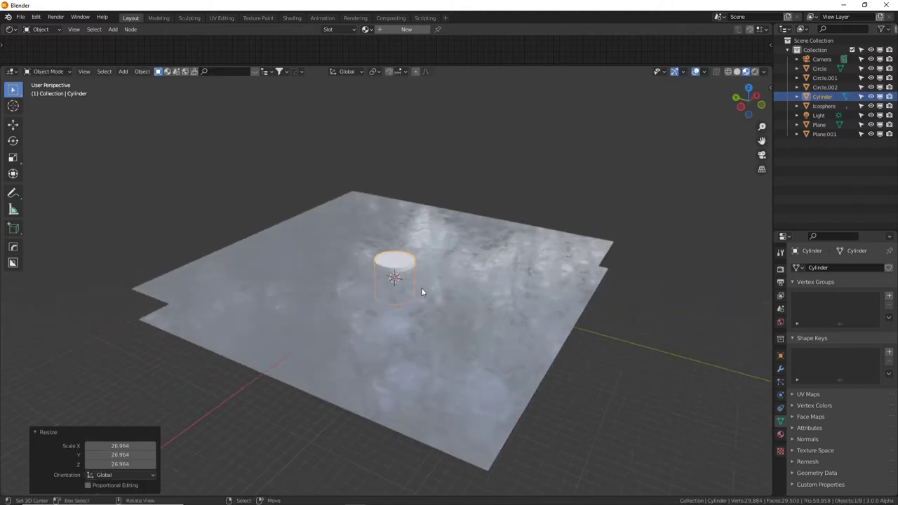
{"action": "middle_click_drag", "start_coordinate": [386, 259], "coordinate": [420, 298]}
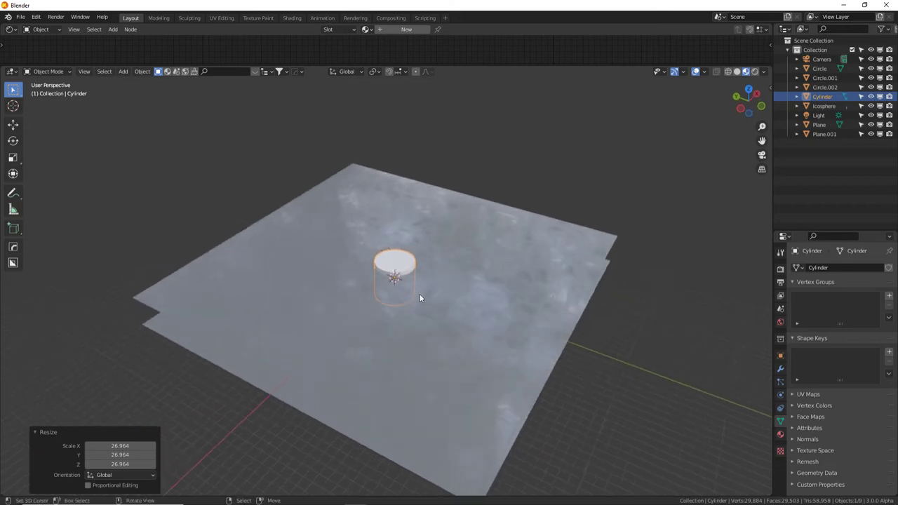
{"action": "key", "text": "s"}
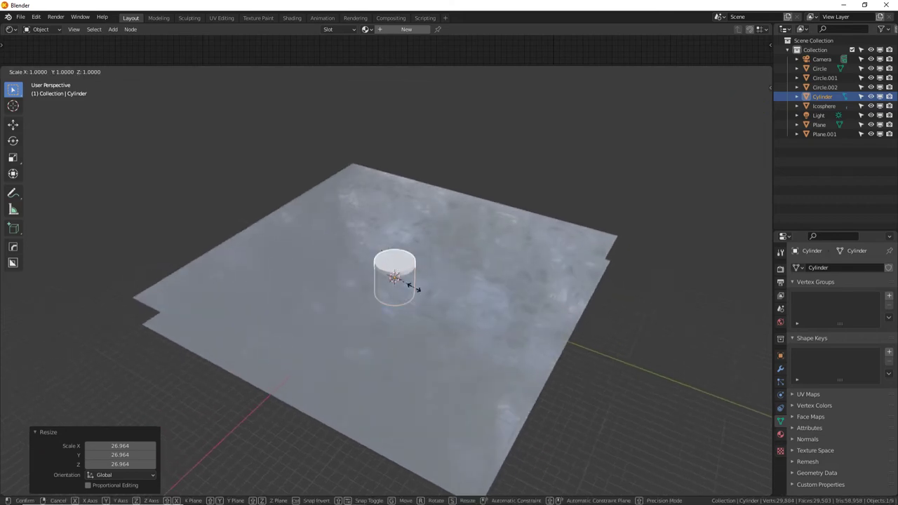
{"action": "key", "text": "shift+z"}
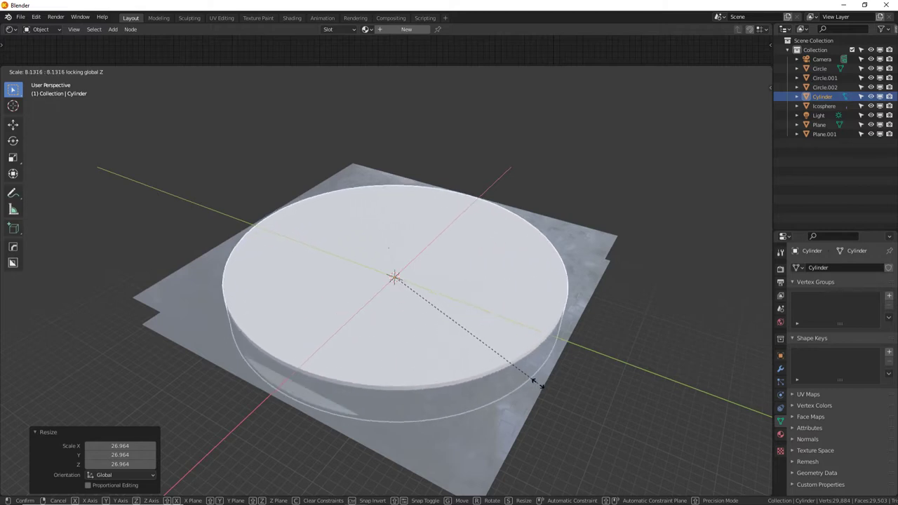
{"action": "left_click", "coordinate": [541, 386]}
{"action": "middle_click_drag", "start_coordinate": [541, 391], "coordinate": [534, 365]}
Assign the existing Floor material to the cylinder and preview the scene through the camera in rendered shading.
{"action": "left_click", "coordinate": [780, 435]}
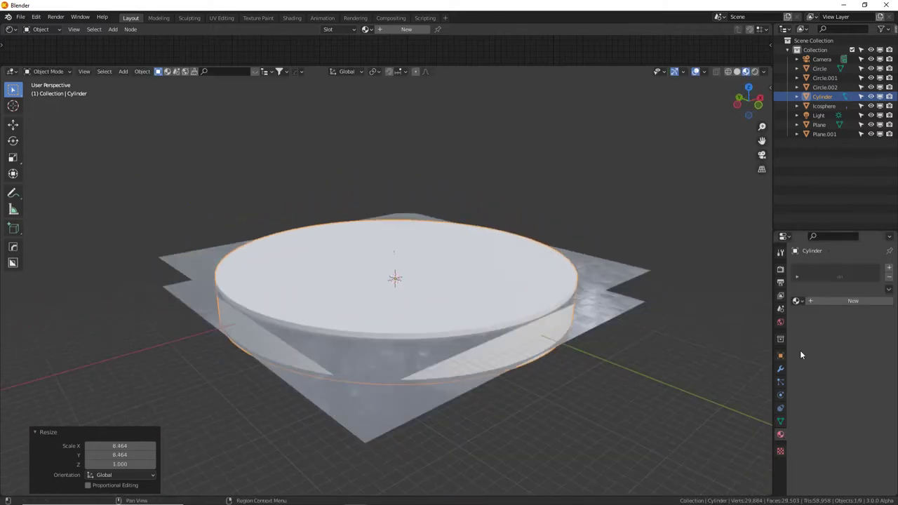
{"action": "left_click", "coordinate": [798, 301]}
{"action": "left_click", "coordinate": [701, 323]}
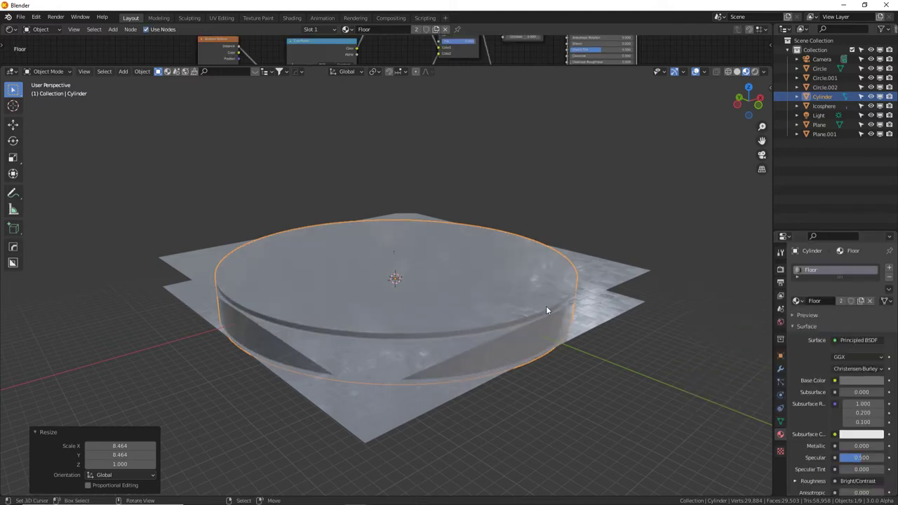
{"action": "scroll", "coordinate": [546, 307], "scroll_direction": "up", "scroll_amount": 3}
{"action": "key", "text": "KP_0"}
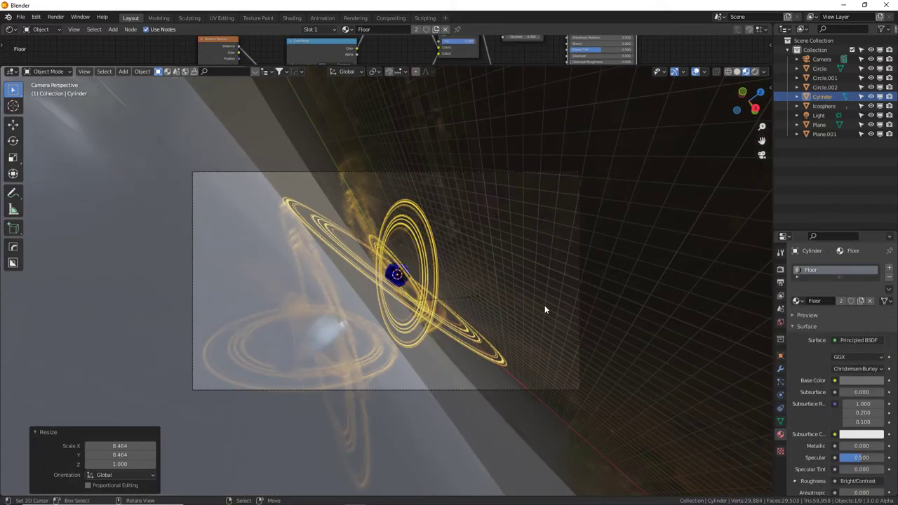
{"action": "left_click", "coordinate": [755, 71]}
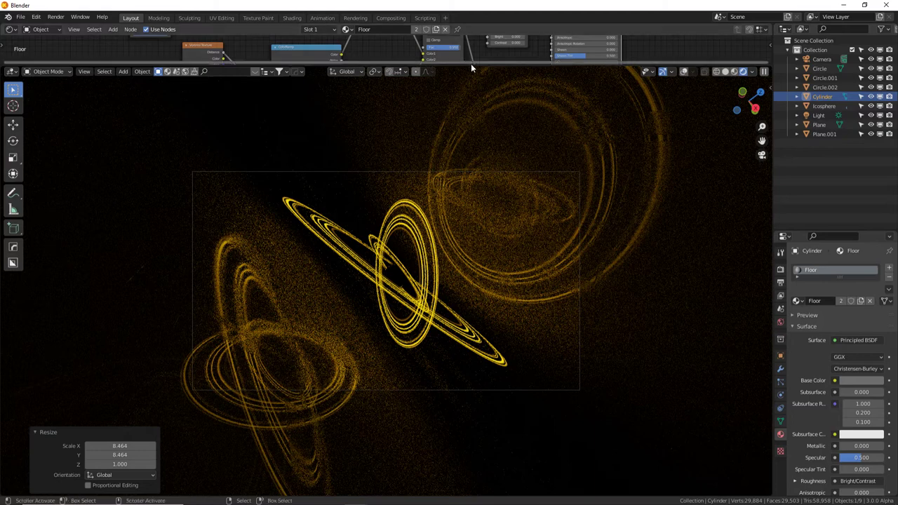
Select the core icosphere, frame it in solid shading, and bring up its modifier stack.
{"action": "left_click", "coordinate": [396, 278]}
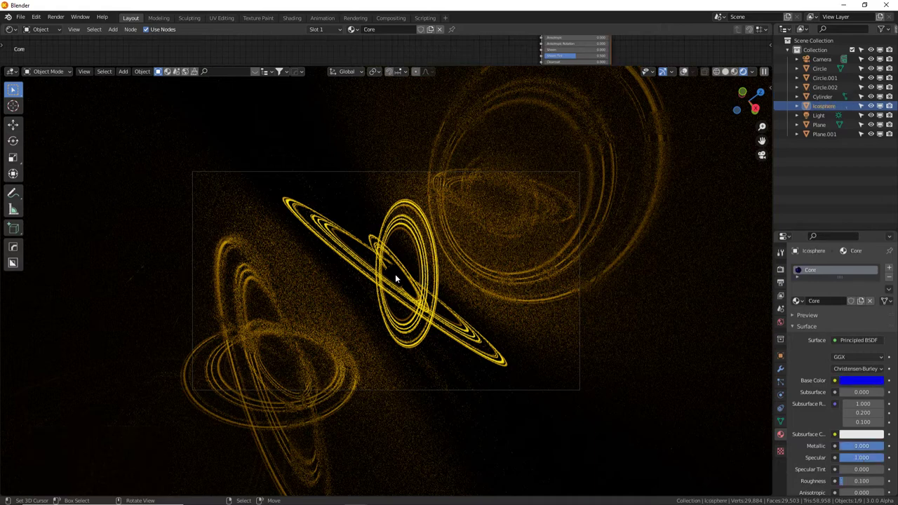
{"action": "key", "text": "KP_Decimal"}
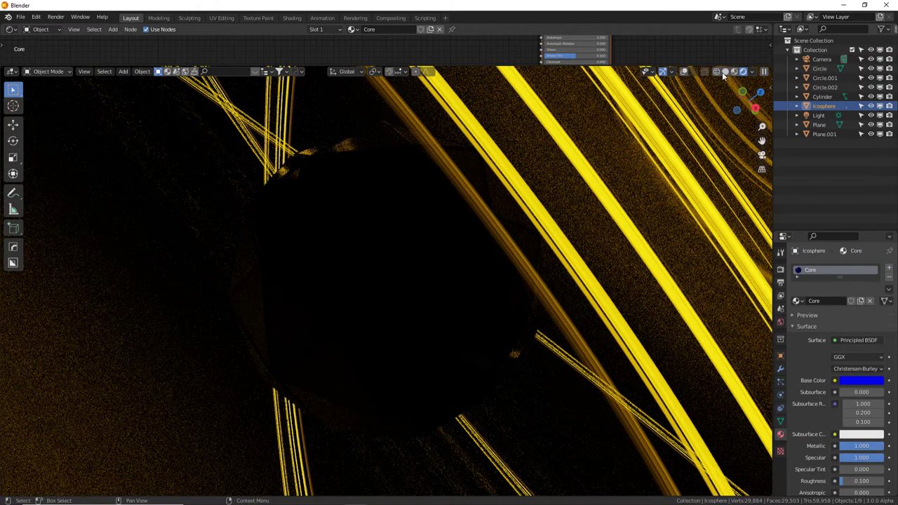
{"action": "key", "text": "z"}
{"action": "middle_click_drag", "start_coordinate": [384, 240], "coordinate": [422, 270]}
{"action": "left_click", "coordinate": [781, 368]}
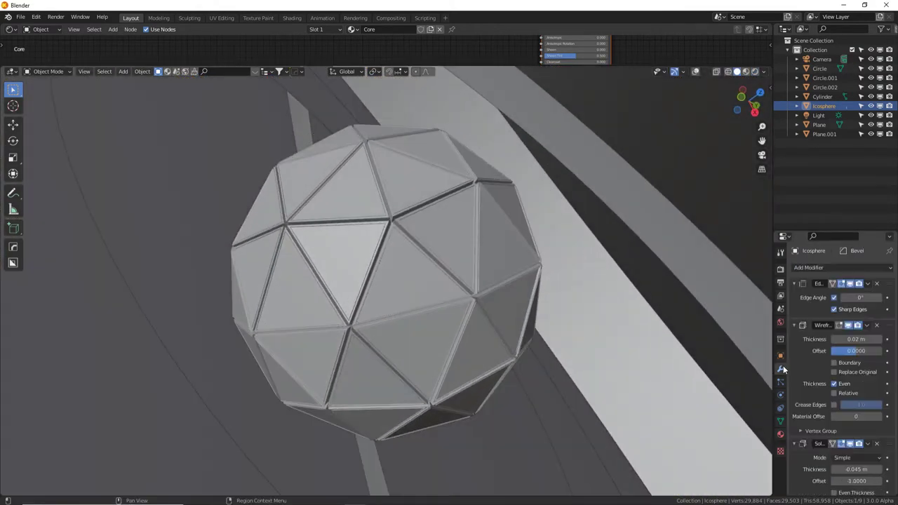
Enlarge the properties area and collapse the icosphere's Edge Split, Wireframe, Solidify and Bevel modifiers.
{"action": "left_click_drag", "start_coordinate": [817, 232], "coordinate": [807, 60]}
{"action": "left_click", "coordinate": [794, 116]}
{"action": "left_click", "coordinate": [794, 125]}
{"action": "left_click", "coordinate": [794, 139]}
{"action": "left_click", "coordinate": [795, 152]}
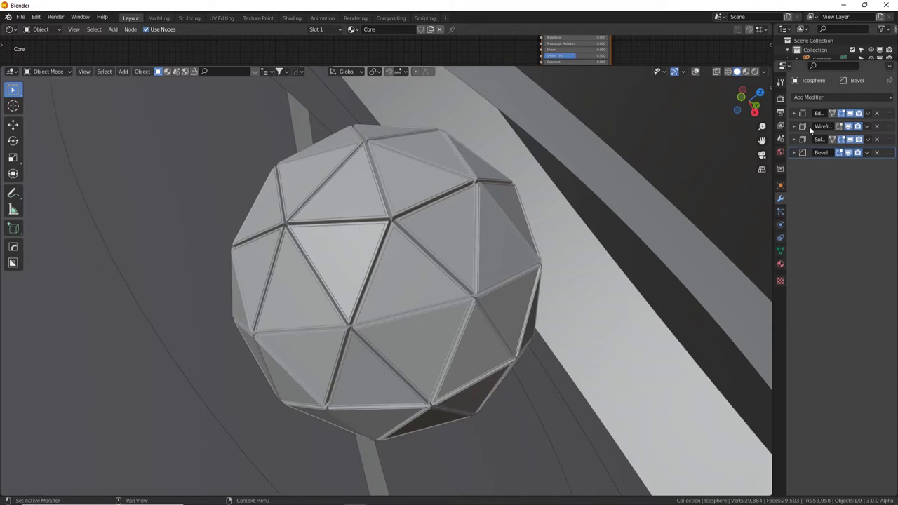
Add a Displace modifier to the icosphere and give it a new texture of type Clouds.
{"action": "left_click", "coordinate": [813, 98]}
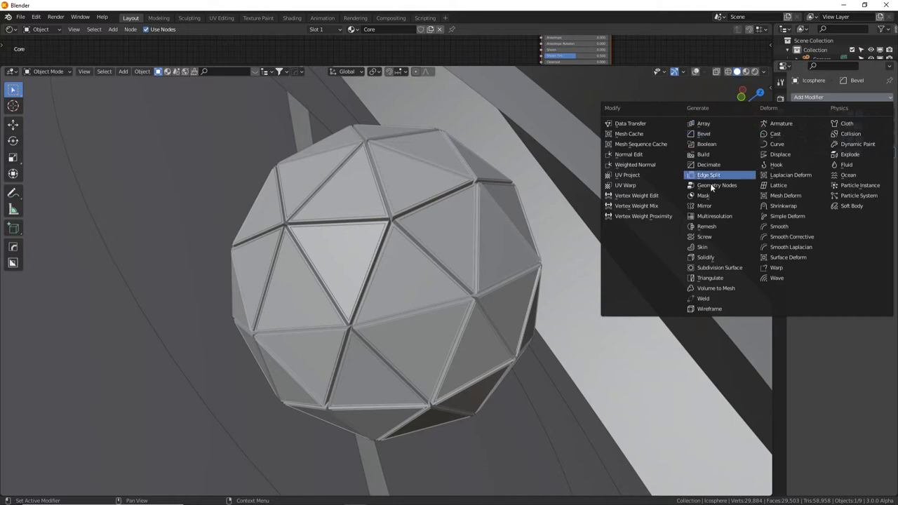
{"action": "left_click", "coordinate": [780, 154]}
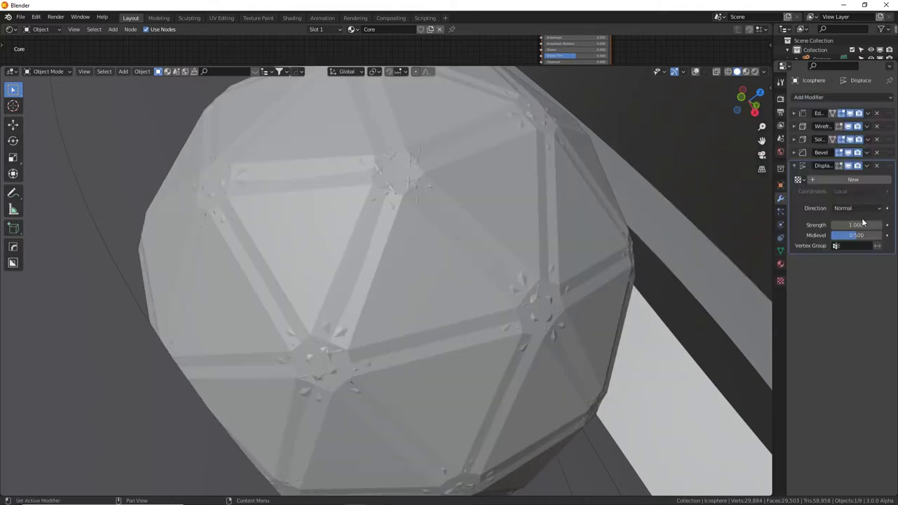
{"action": "left_click", "coordinate": [846, 180]}
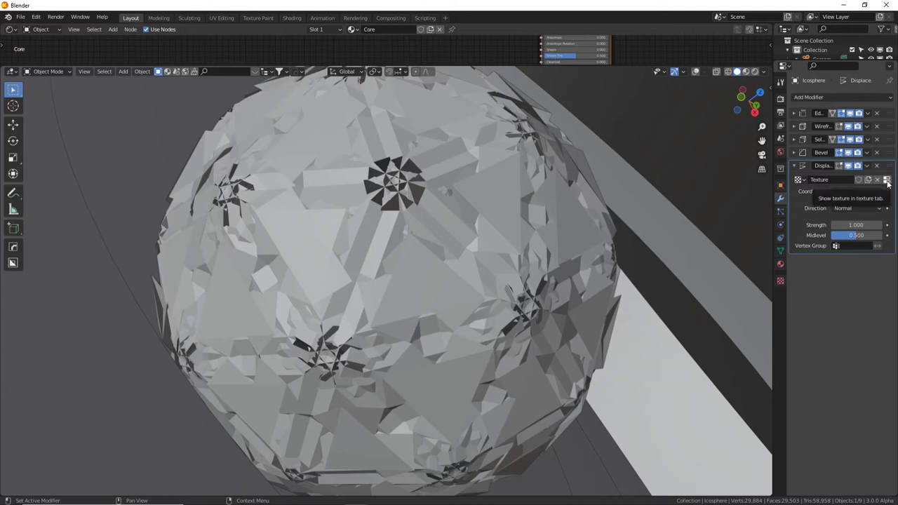
{"action": "left_click", "coordinate": [887, 180]}
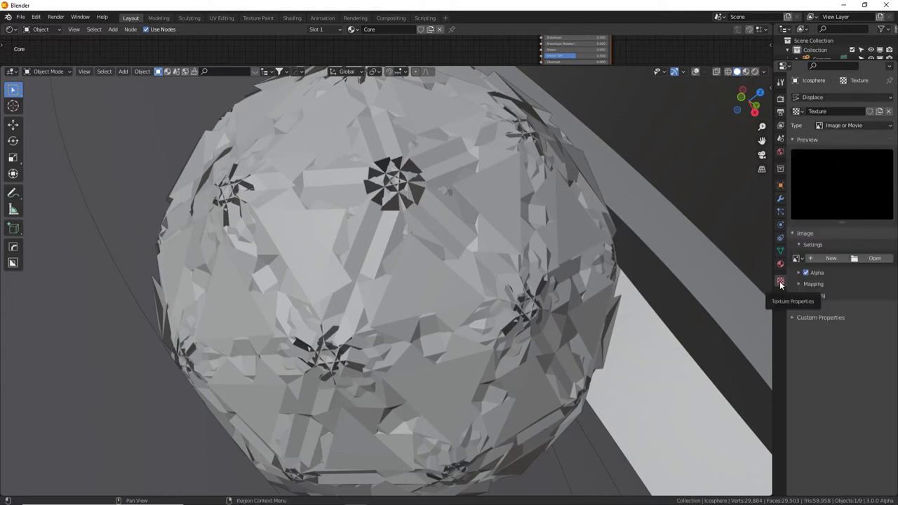
{"action": "left_click", "coordinate": [849, 125]}
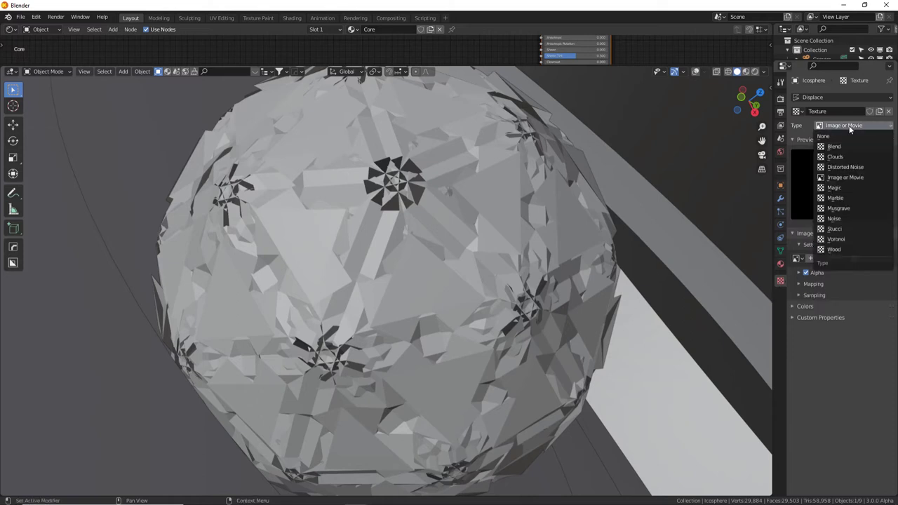
{"action": "left_click", "coordinate": [846, 156]}
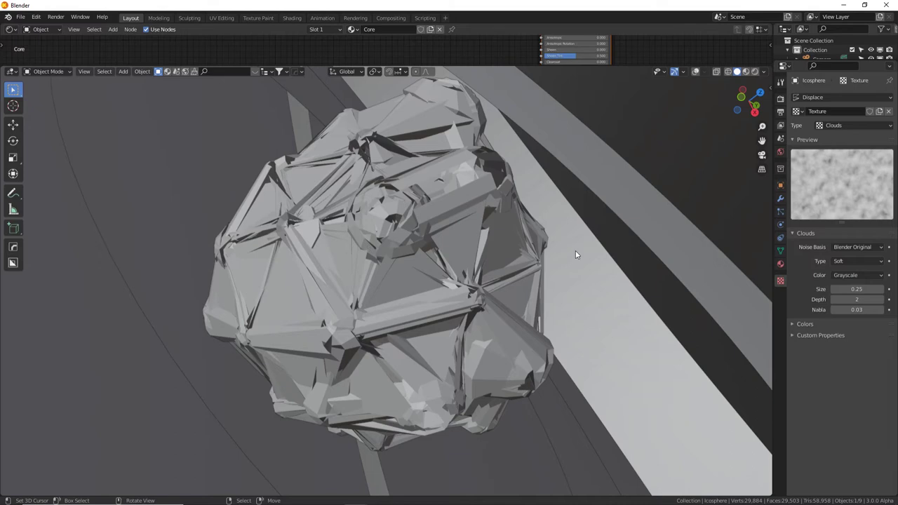
Place Displace directly after Edge Split with strength 0, and disable viewport display of Wireframe, Solidify and Bevel.
{"action": "left_click", "coordinate": [781, 199]}
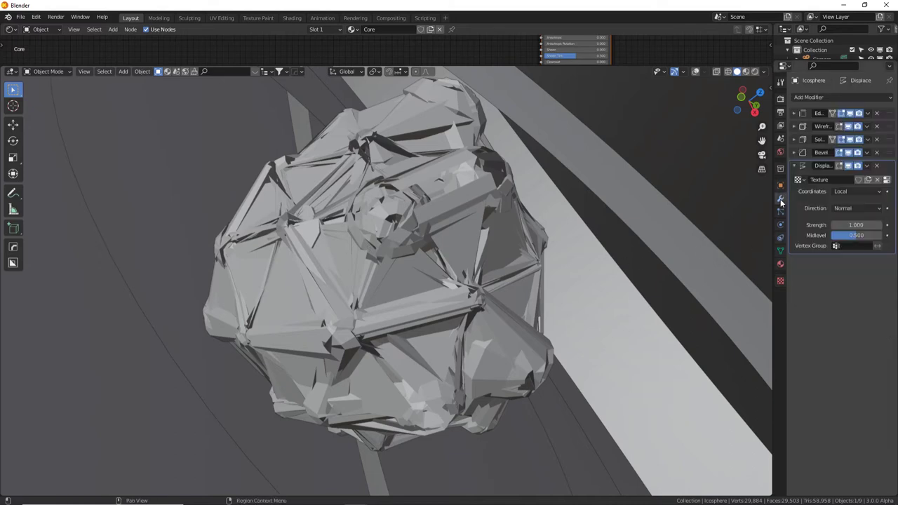
{"action": "mouse_move", "coordinate": [856, 224]}
{"action": "left_mouse_down"}
{"action": "mouse_move", "coordinate": [786, 225]}
{"action": "mouse_move", "coordinate": [863, 227]}
{"action": "left_mouse_up"}
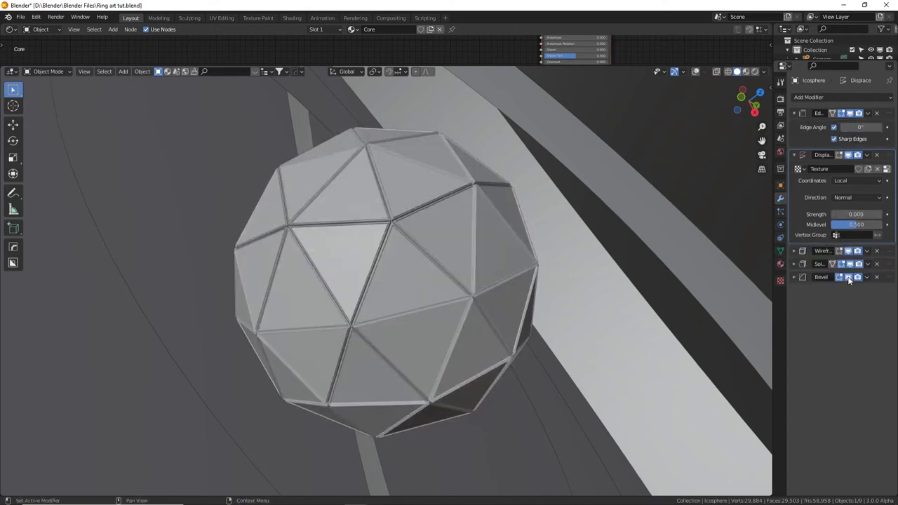
{"action": "left_click", "coordinate": [848, 278]}
{"action": "left_click", "coordinate": [849, 264]}
{"action": "left_click", "coordinate": [848, 251]}
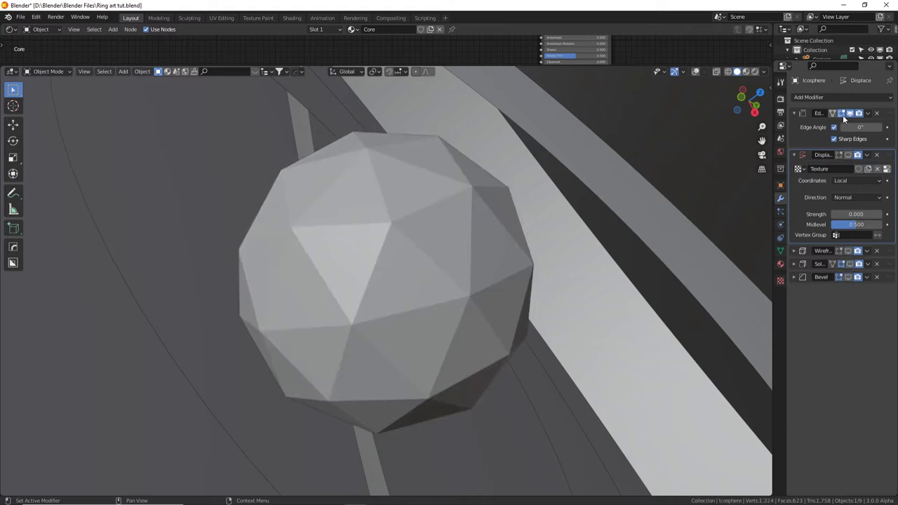
{"action": "left_click", "coordinate": [848, 155]}
Widen the properties area and set the Displace modifier's strength to 0.7 and midlevel to 0.325.
{"action": "left_click_drag", "start_coordinate": [773, 185], "coordinate": [727, 186]}
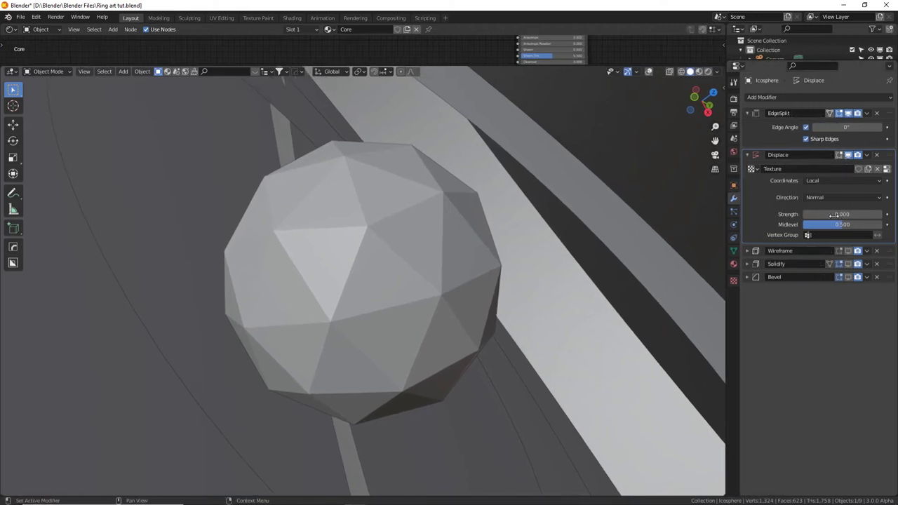
{"action": "mouse_move", "coordinate": [835, 216]}
{"action": "left_mouse_down"}
{"action": "mouse_move", "coordinate": [893, 216]}
{"action": "mouse_move", "coordinate": [821, 217]}
{"action": "mouse_move", "coordinate": [830, 214]}
{"action": "mouse_move", "coordinate": [860, 214]}
{"action": "mouse_move", "coordinate": [806, 224]}
{"action": "mouse_move", "coordinate": [828, 214]}
{"action": "left_mouse_up"}
{"action": "left_click", "coordinate": [848, 113]}
{"action": "middle_click_drag", "start_coordinate": [366, 250], "coordinate": [347, 278]}
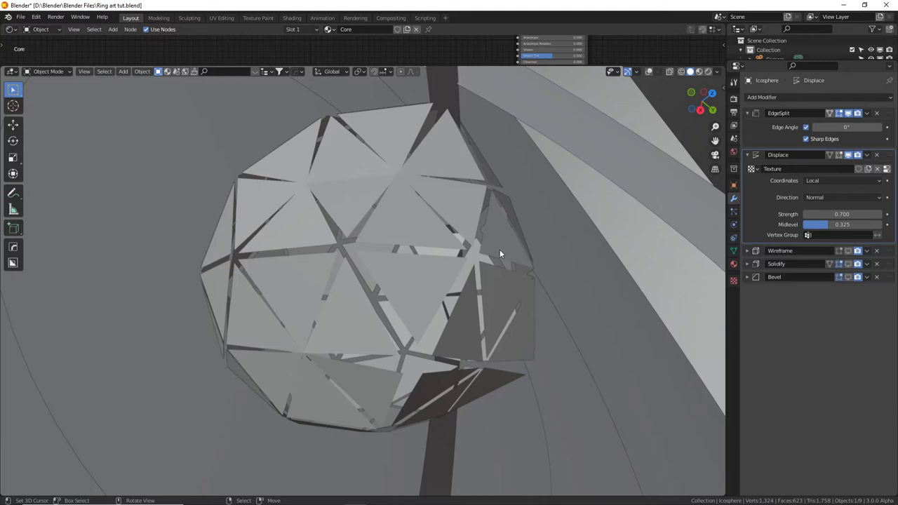
{"action": "mouse_move", "coordinate": [842, 214]}
{"action": "left_mouse_down"}
{"action": "mouse_move", "coordinate": [803, 214]}
{"action": "mouse_move", "coordinate": [835, 214]}
{"action": "left_mouse_up"}
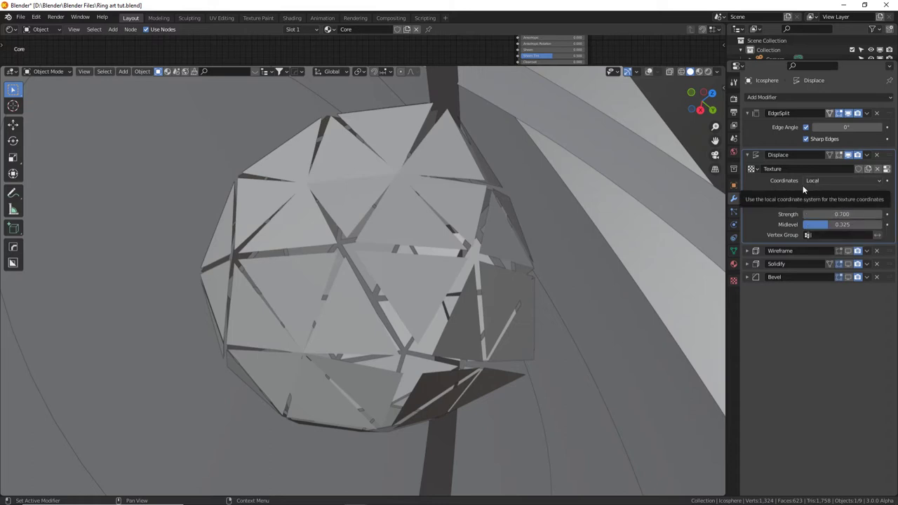
Set the Displace modifier's texture coordinates to Object.
{"action": "left_click", "coordinate": [823, 180]}
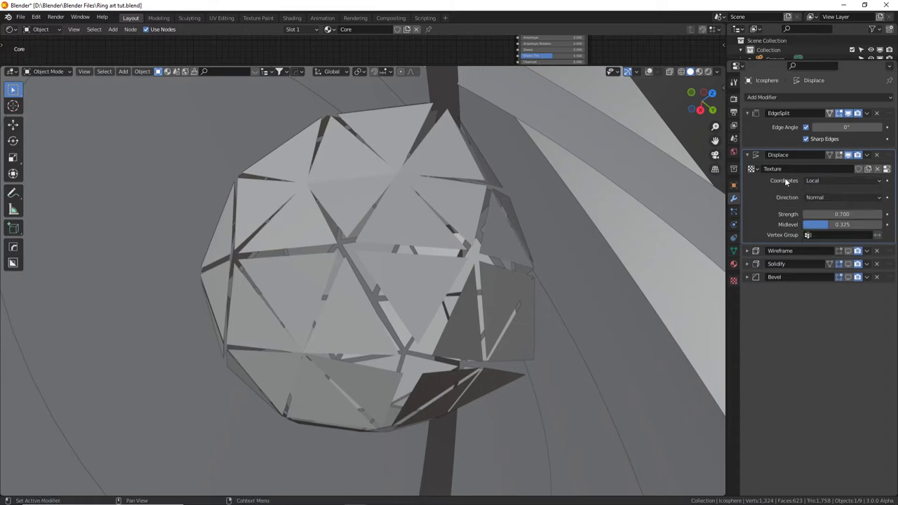
{"action": "left_click", "coordinate": [821, 181]}
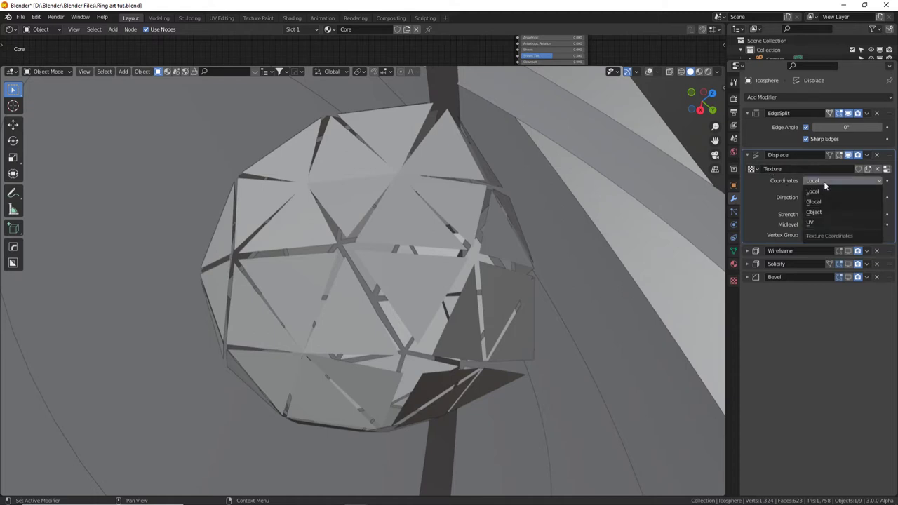
{"action": "left_click", "coordinate": [829, 180]}
{"action": "left_click", "coordinate": [820, 212]}
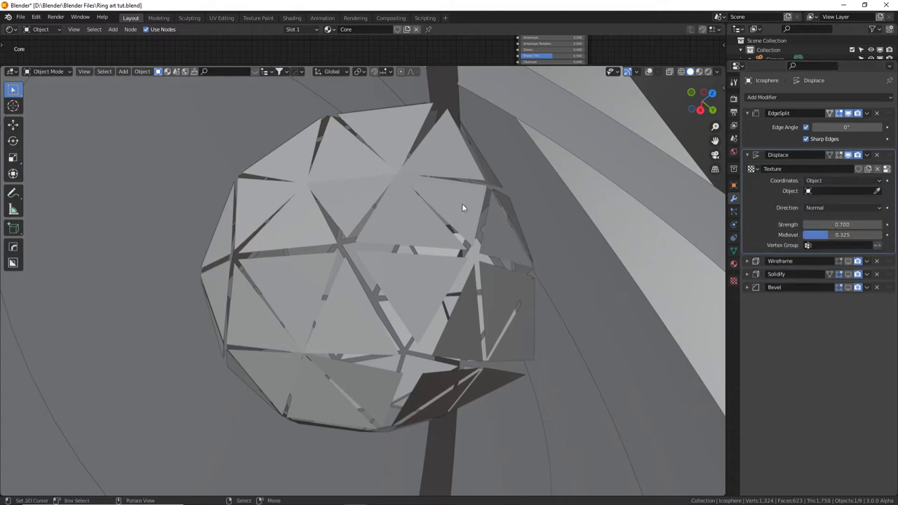
Enable the viewport overlays and add a Plain Axes empty, moved beside the core to about X 0.65, Y 2.55, Z 5.87 m.
{"action": "left_click", "coordinate": [648, 73]}
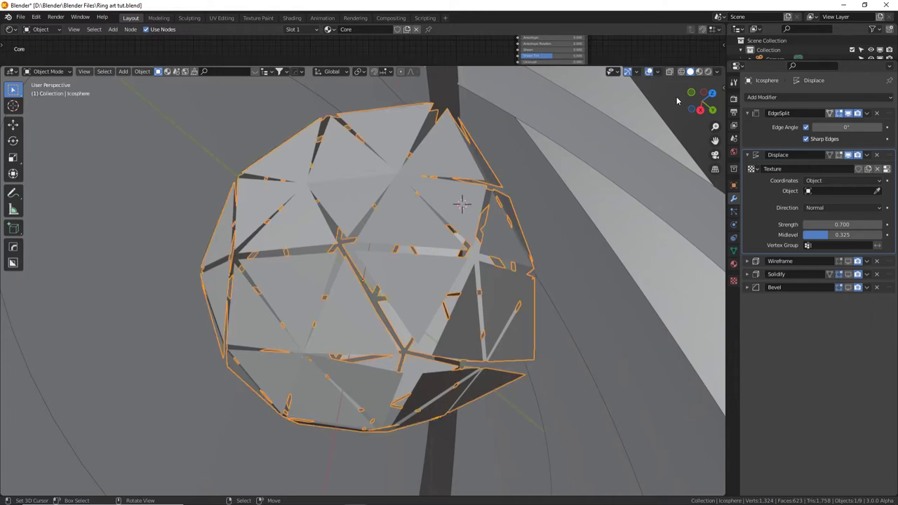
{"action": "left_click", "coordinate": [649, 73]}
{"action": "left_click", "coordinate": [648, 73]}
{"action": "mouse_move", "coordinate": [475, 211]}
{"action": "middle_mouse_down"}
{"action": "mouse_move", "coordinate": [457, 201]}
{"action": "mouse_move", "coordinate": [465, 201]}
{"action": "middle_mouse_up"}
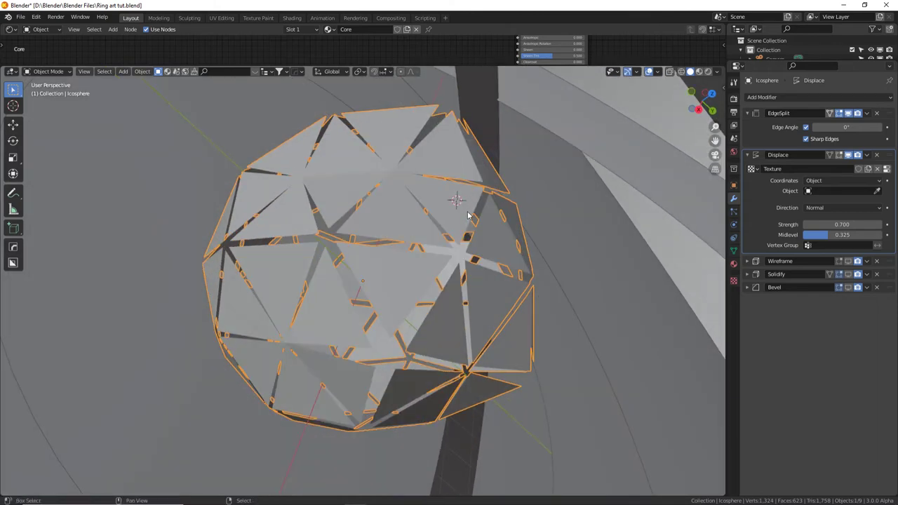
{"action": "key", "text": "shift+a"}
{"action": "mouse_move", "coordinate": [469, 215]}
{"action": "mouse_move", "coordinate": [449, 305]}
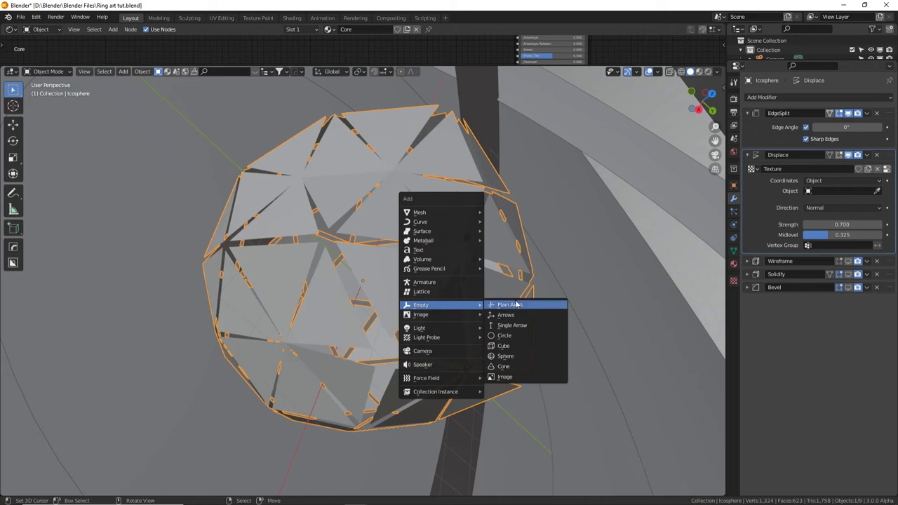
{"action": "left_click", "coordinate": [517, 303]}
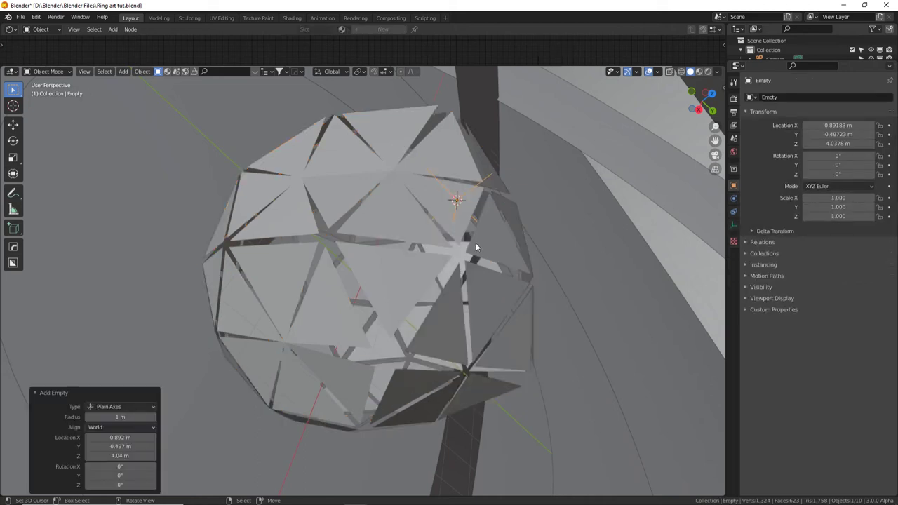
{"action": "key", "text": "g"}
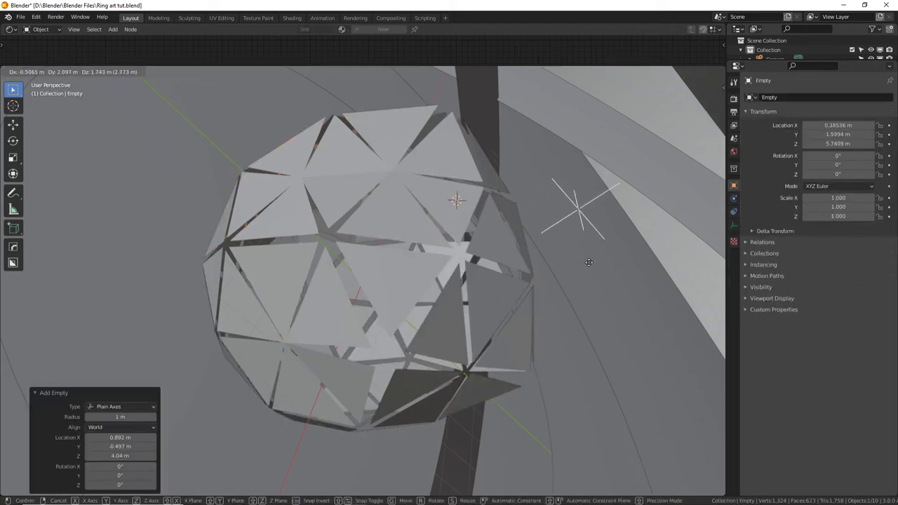
{"action": "left_click", "coordinate": [613, 288]}
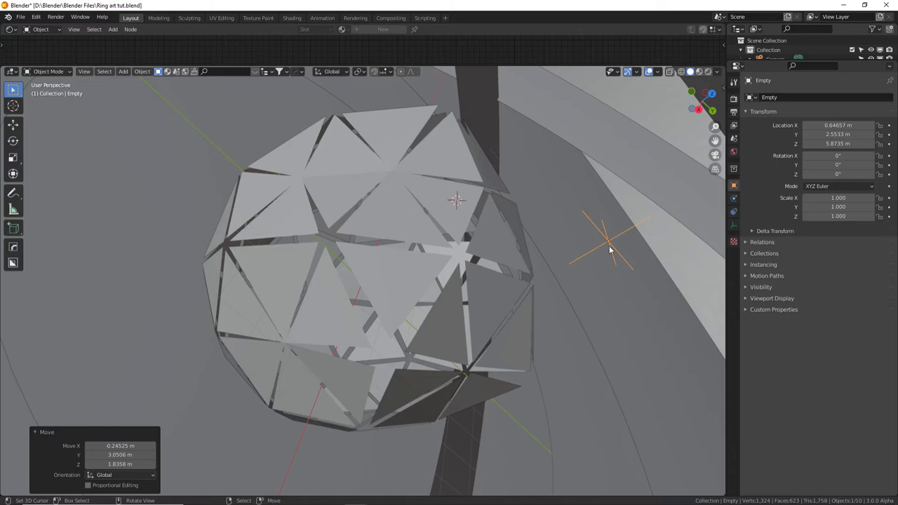
Assign the empty as the texture coordinate object of the icosphere's Displace modifier.
{"action": "left_click", "coordinate": [397, 226]}
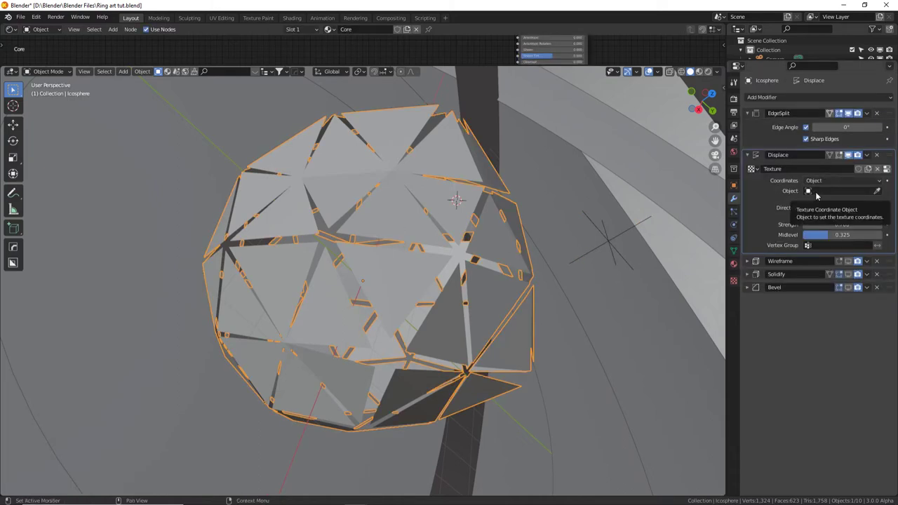
{"action": "left_click", "coordinate": [877, 192]}
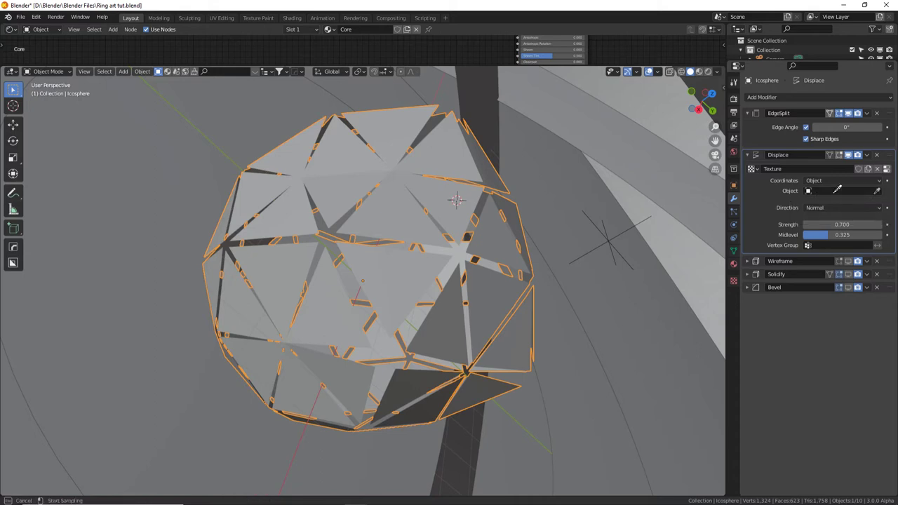
{"action": "left_click", "coordinate": [610, 243]}
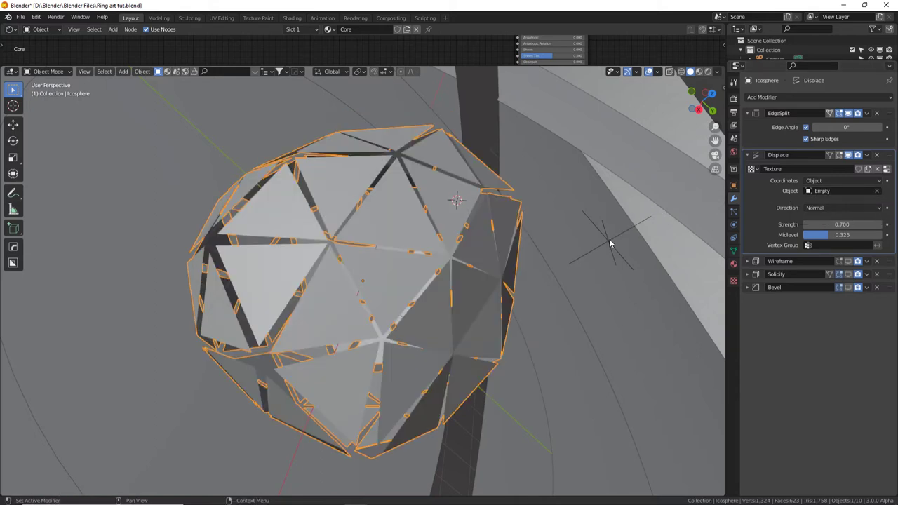
Try moving the empty around to test its effect on the icosphere's displacement.
{"action": "left_click", "coordinate": [610, 242]}
{"action": "key", "text": "g"}
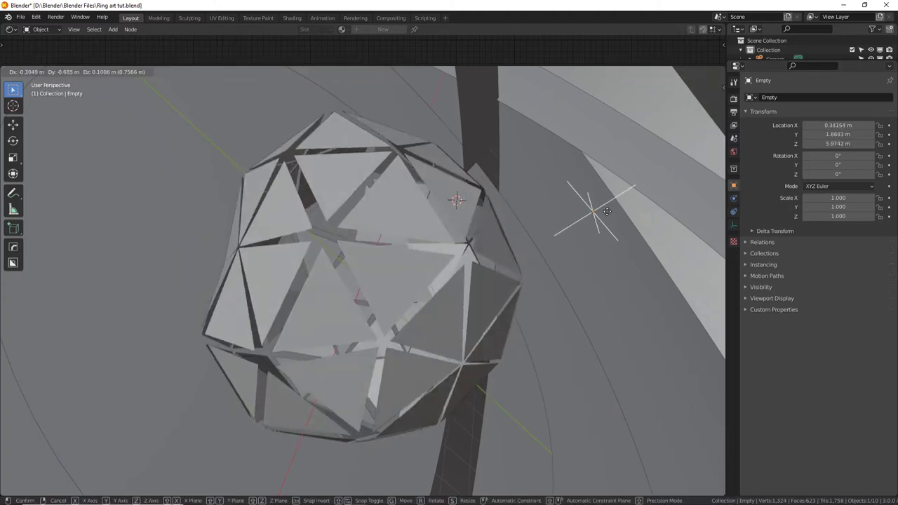
{"action": "left_click", "coordinate": [620, 238]}
{"action": "left_click", "coordinate": [391, 247]}
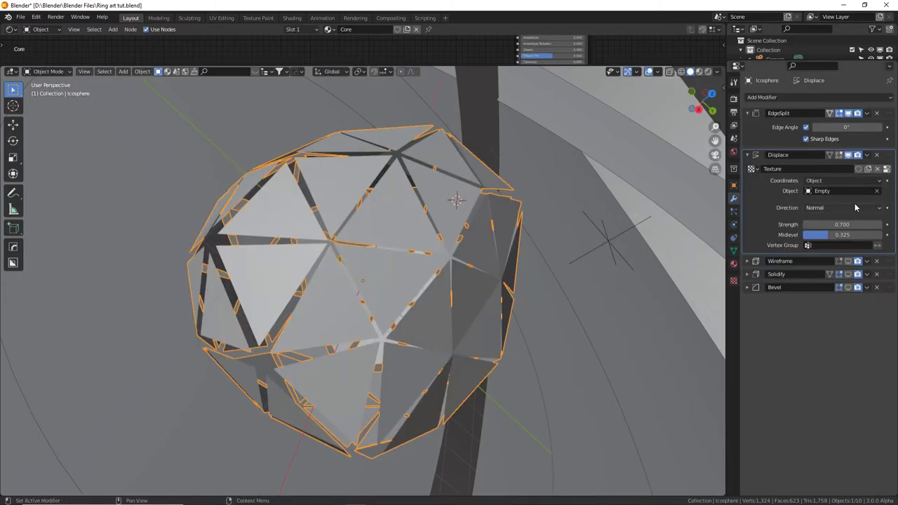
Trackball-rotate the empty by about 3.8° and -3.46°, and move it to about X 0.53, Y 2.66, Z 6.10 m.
{"action": "left_click", "coordinate": [612, 246]}
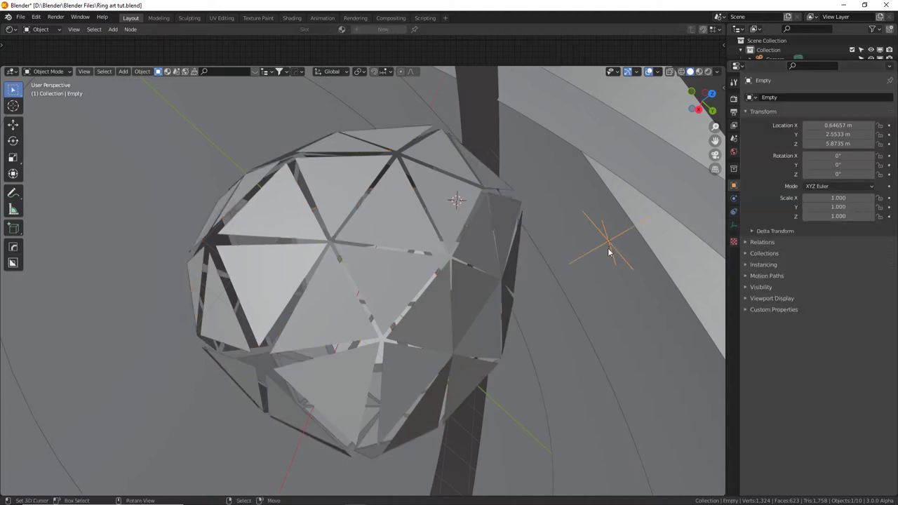
{"action": "key", "text": "r"}
{"action": "key", "text": "r"}
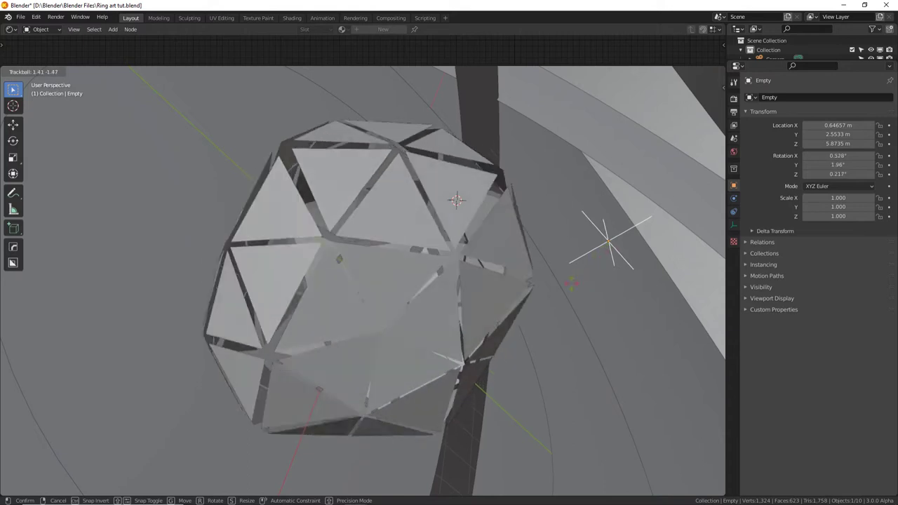
{"action": "left_click", "coordinate": [532, 330]}
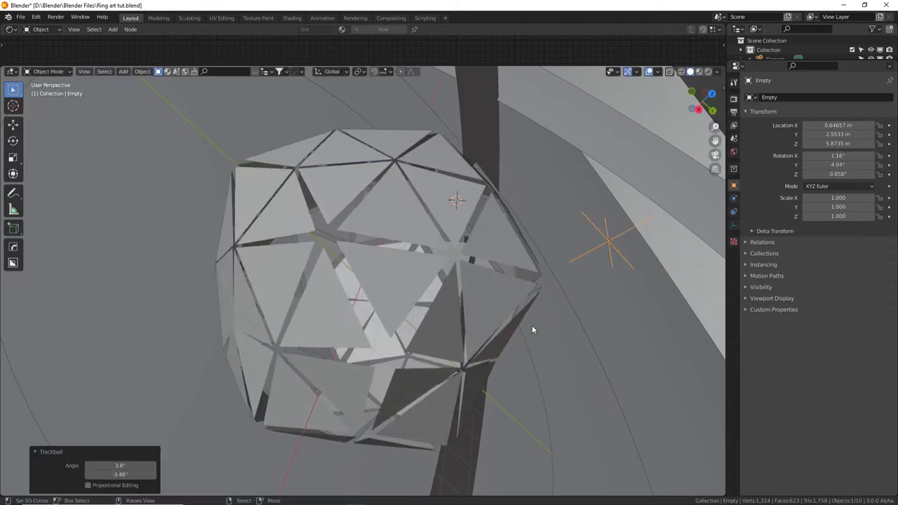
{"action": "key", "text": "g"}
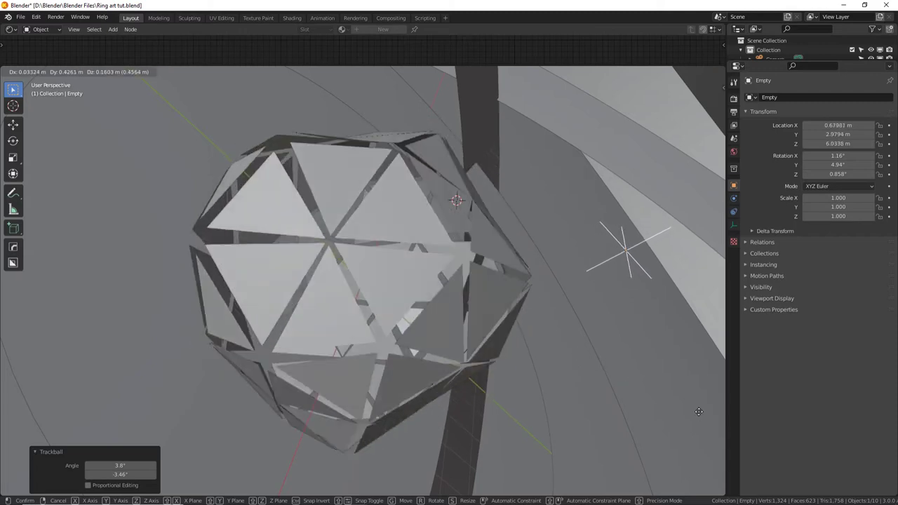
{"action": "left_click", "coordinate": [638, 263]}
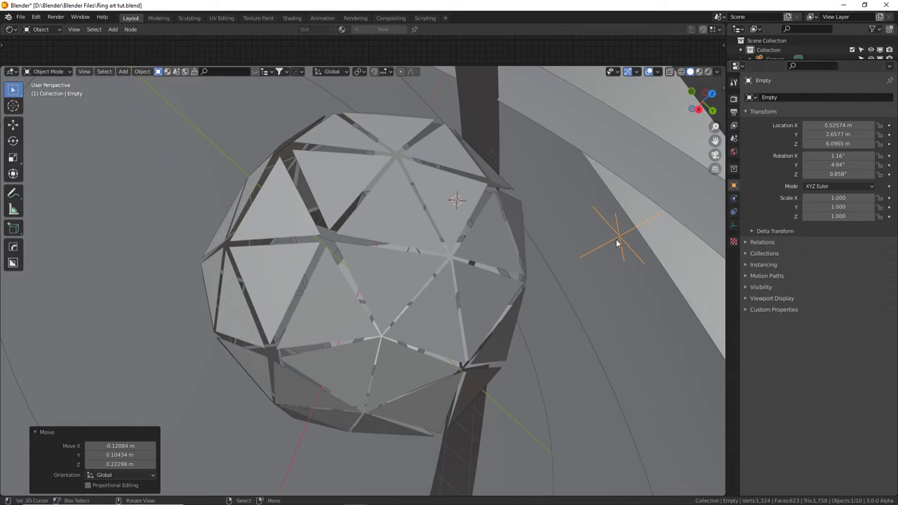
Drive the empty's X rotation with the expression #frame*.01 and play the animation to preview the displacement.
{"action": "left_click", "coordinate": [831, 156]}
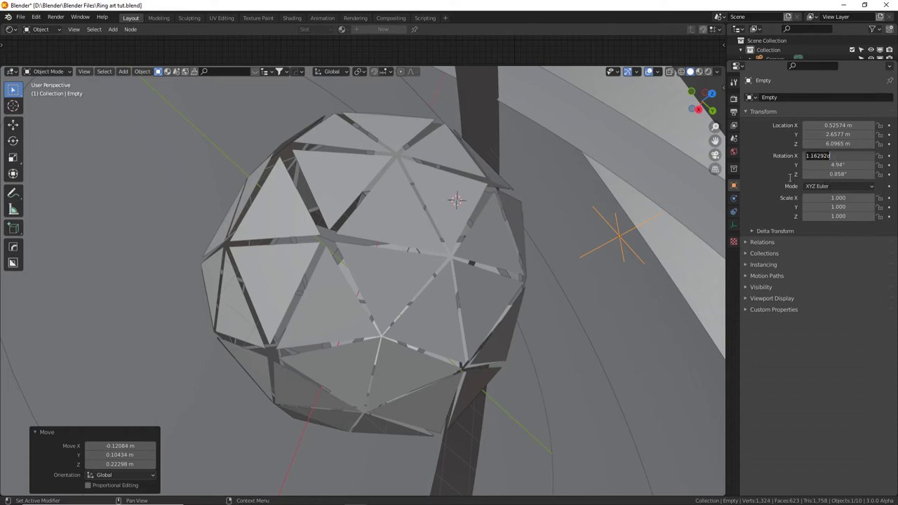
{"action": "type", "text": "#frame*.01"}
{"action": "key", "text": "Return"}
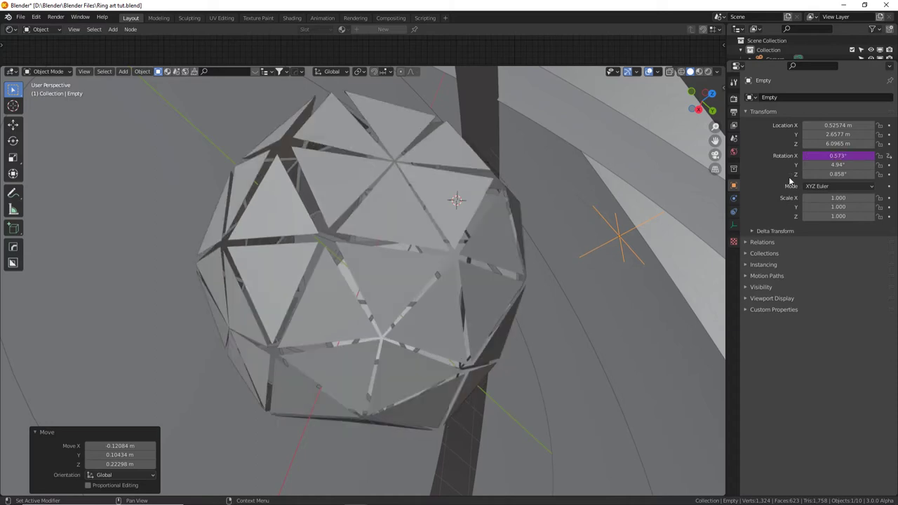
{"action": "key", "text": "space"}
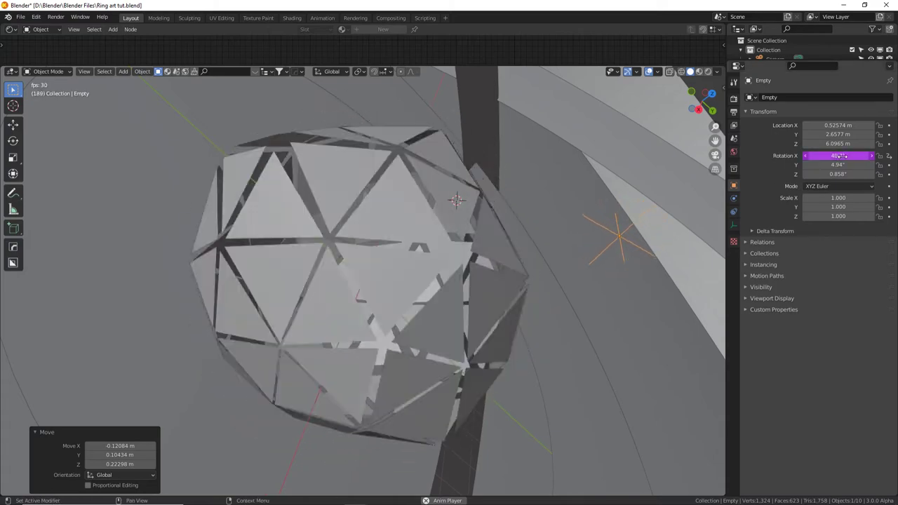
{"action": "key", "text": "space"}
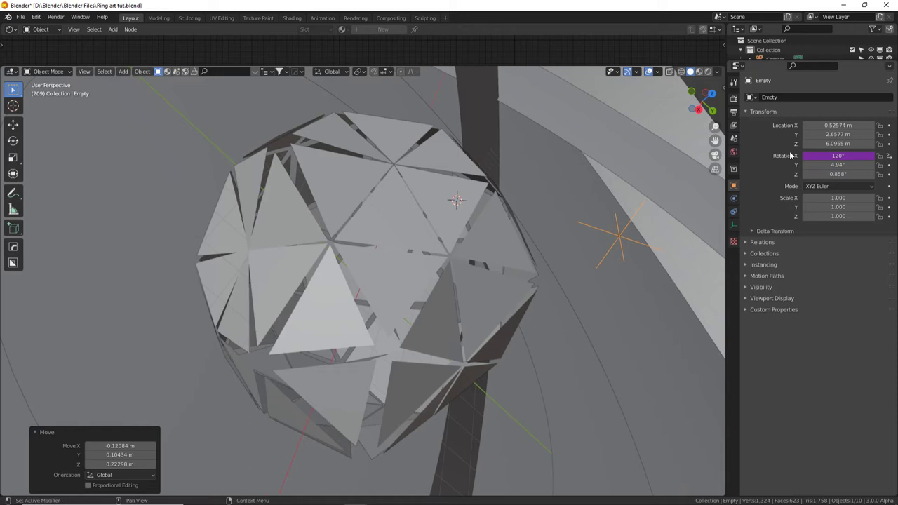
{"action": "key", "text": "Right"}
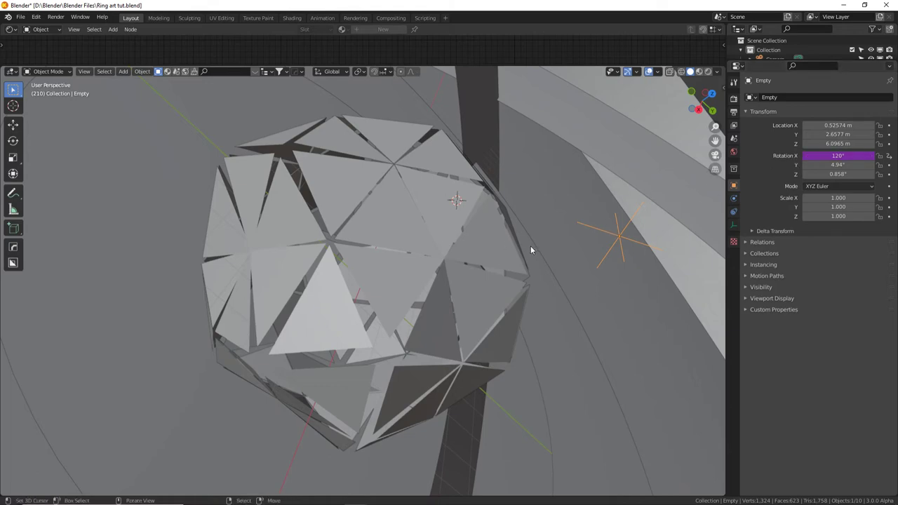
{"action": "key", "text": "space"}
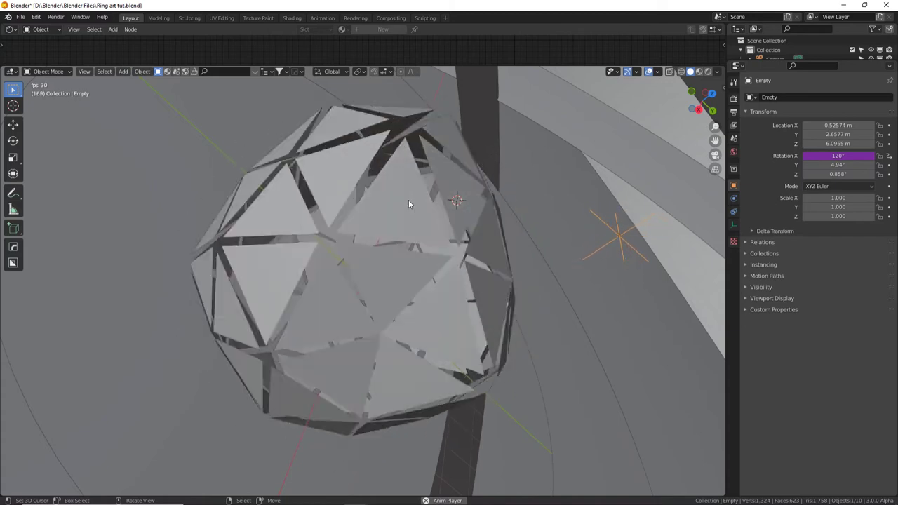
{"action": "key", "text": "space"}
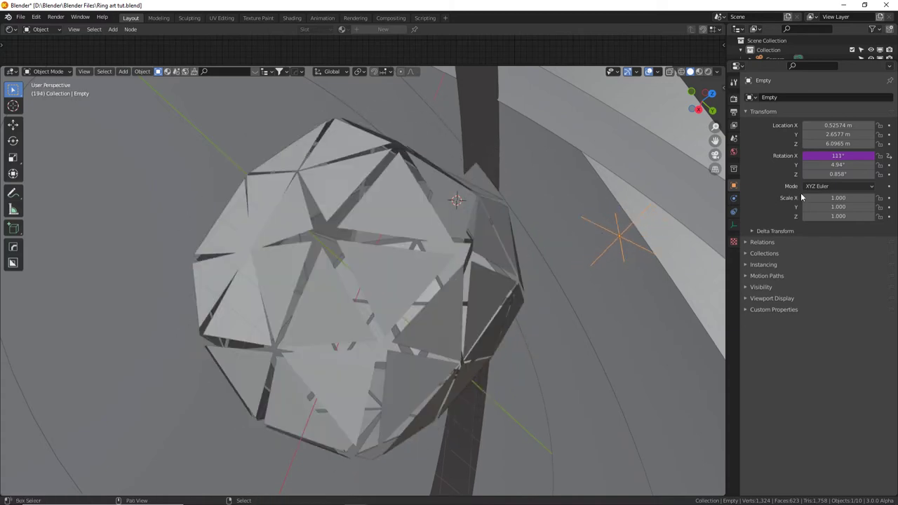
Reduce the frame multiplier in the empty's X rotation driver to a tenth and play the animation.
{"action": "double_click", "coordinate": [858, 156]}
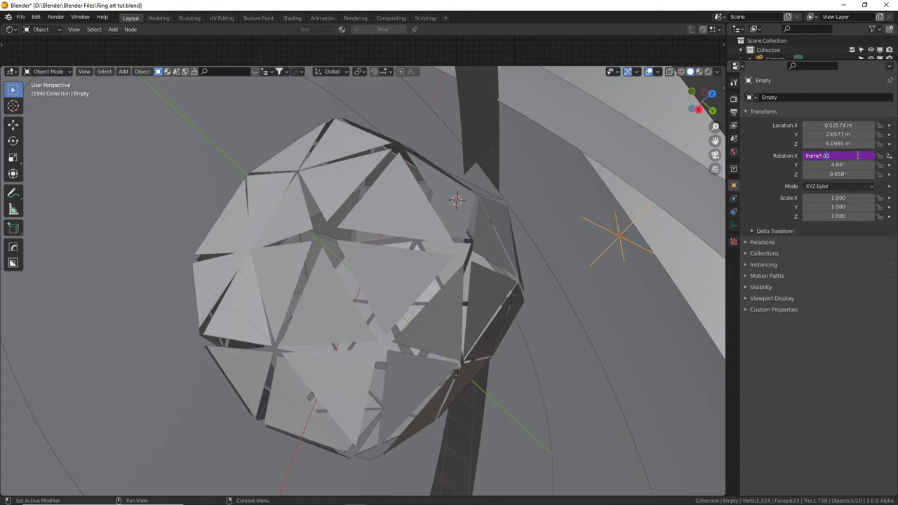
{"action": "key", "text": "Return"}
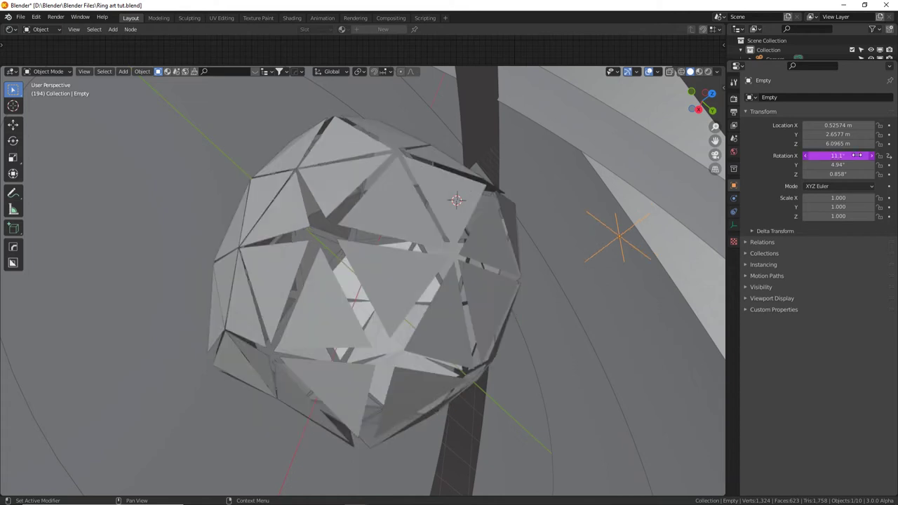
{"action": "key", "text": "space"}
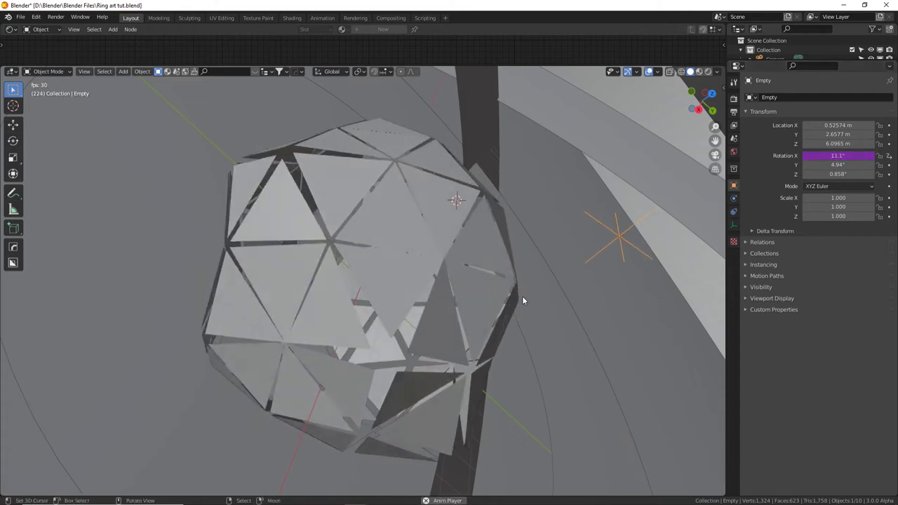
Set the strength of the icosphere's Displace modifier to 1.000.
{"action": "left_click", "coordinate": [482, 288]}
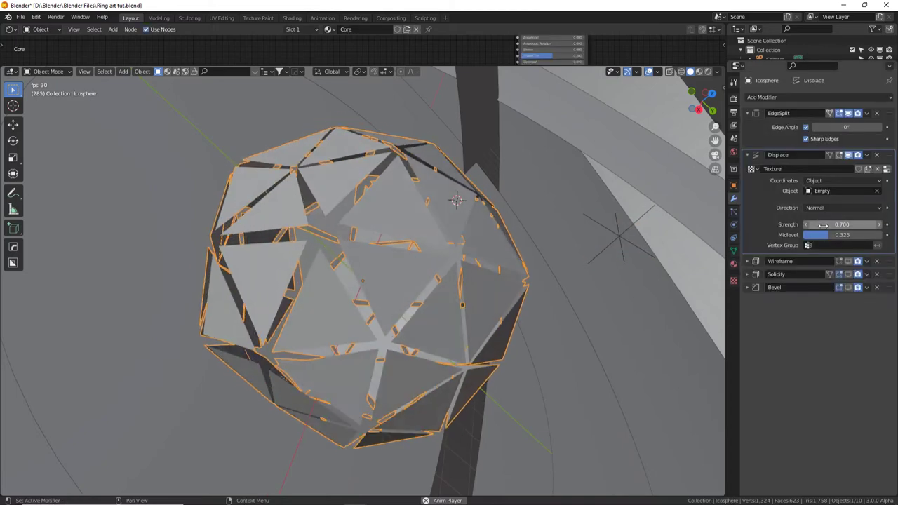
{"action": "left_click", "coordinate": [734, 198]}
{"action": "scroll", "coordinate": [825, 225], "scroll_direction": "up", "scroll_amount": 3, "text": "ctrl"}
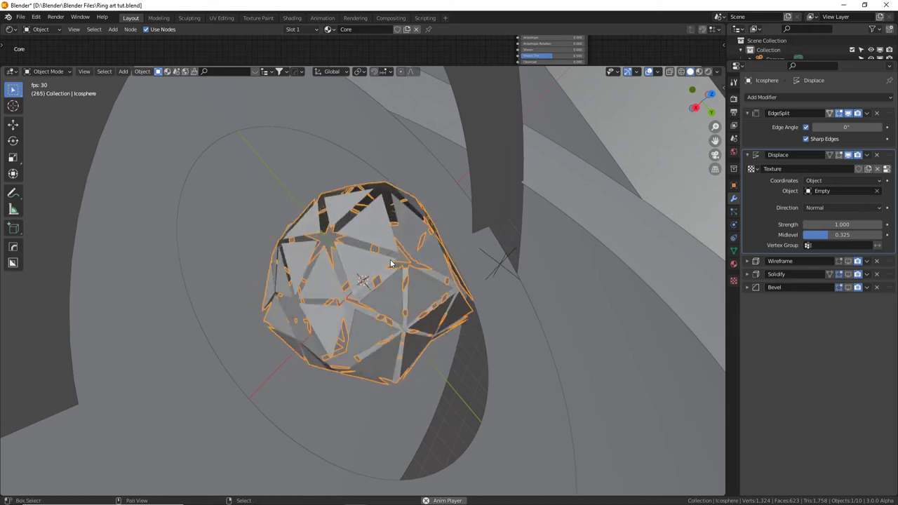
Add a UV sphere inside the icosphere, scaling it up by about 3.164 and then down by about 0.826.
{"action": "key", "text": "shift+a"}
{"action": "mouse_move", "coordinate": [385, 167]}
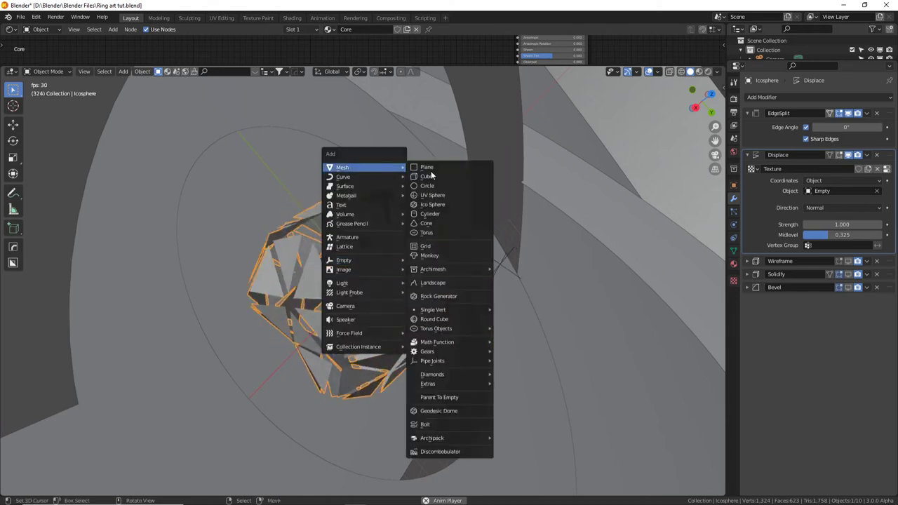
{"action": "left_click", "coordinate": [445, 194]}
{"action": "key", "text": "s"}
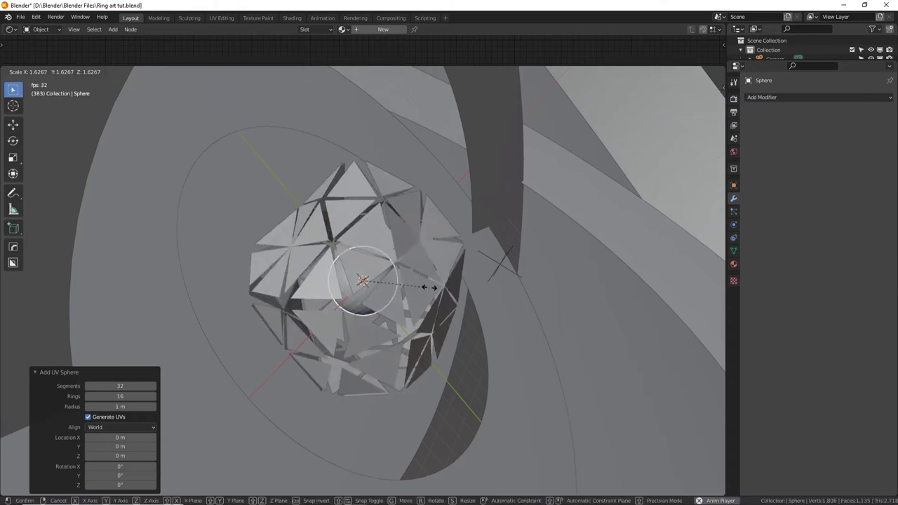
{"action": "left_click", "coordinate": [467, 301]}
{"action": "key", "text": "s"}
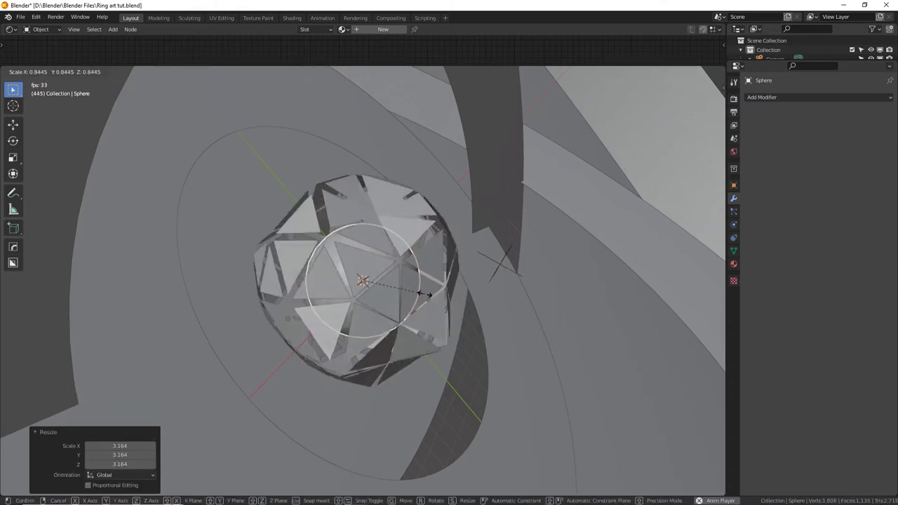
{"action": "left_click", "coordinate": [429, 282]}
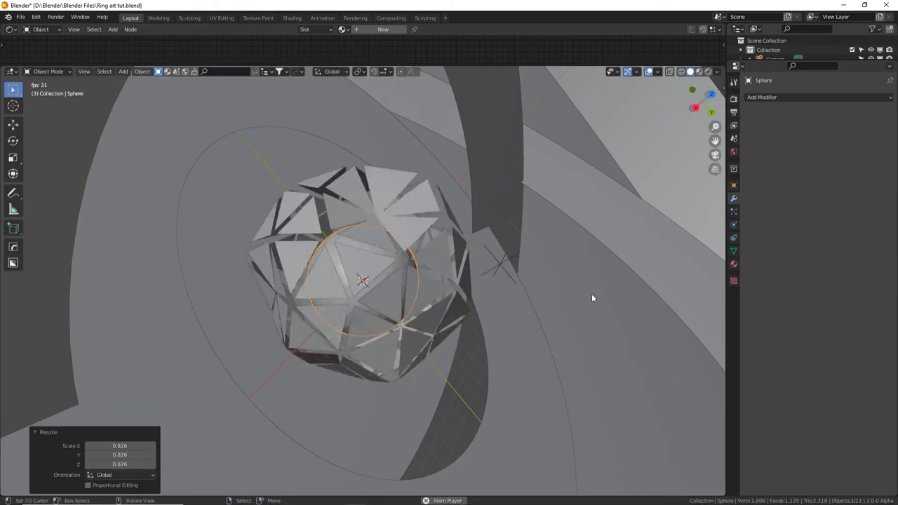
Create a new material for the inner sphere and name it Center sphere.
{"action": "left_click", "coordinate": [733, 263]}
{"action": "left_click", "coordinate": [801, 130]}
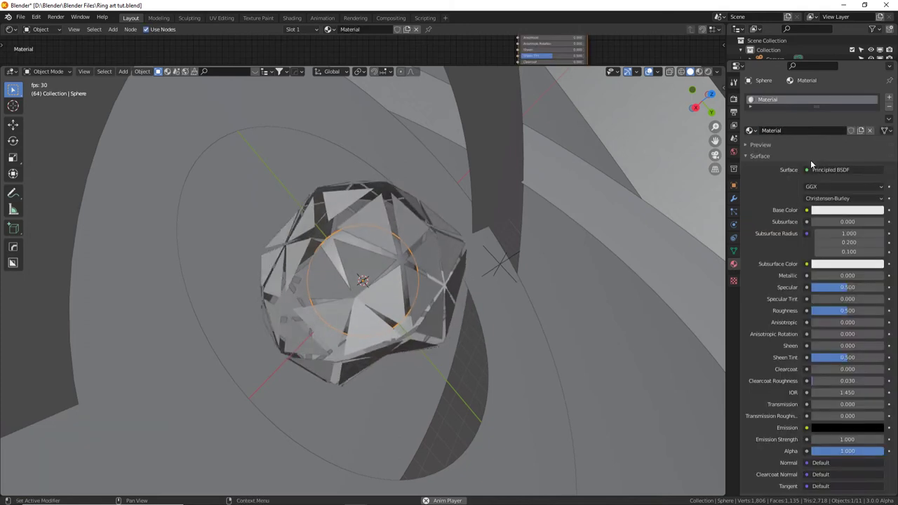
{"action": "type", "text": "Center"}
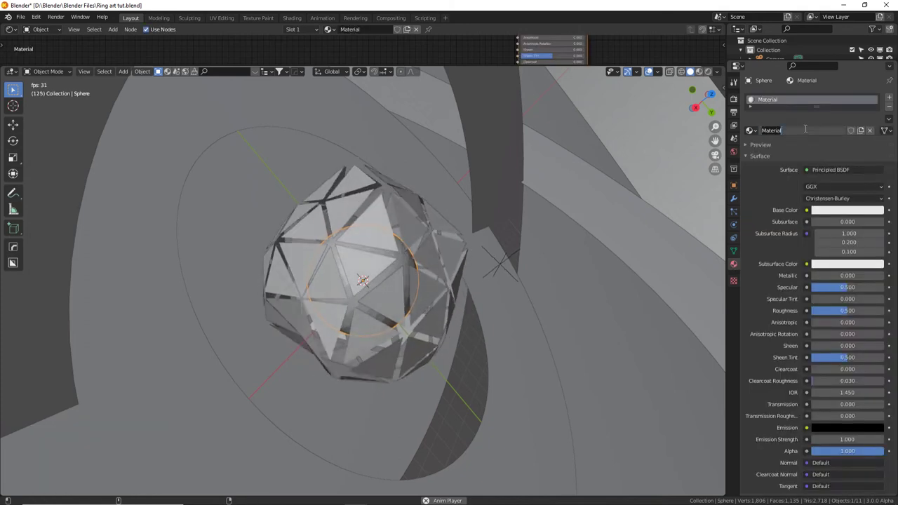
{"action": "type", "text": " sphere"}
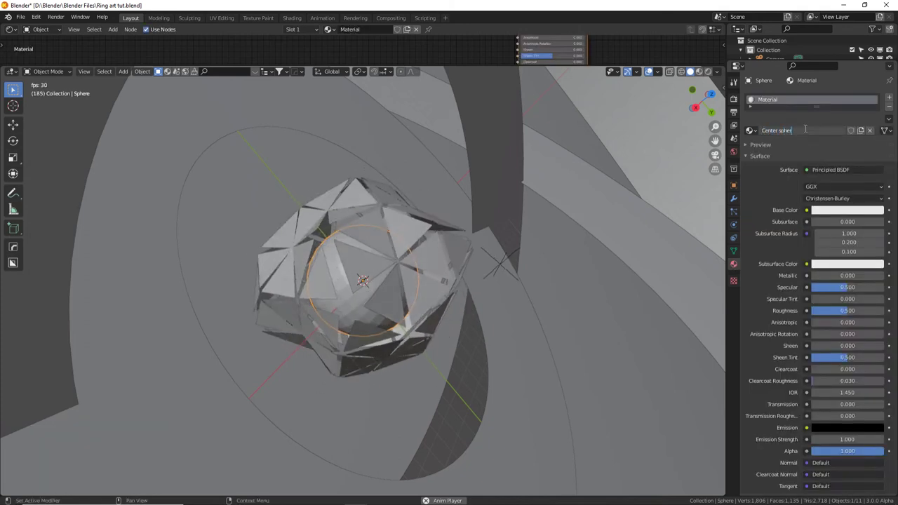
{"action": "key", "text": "Return"}
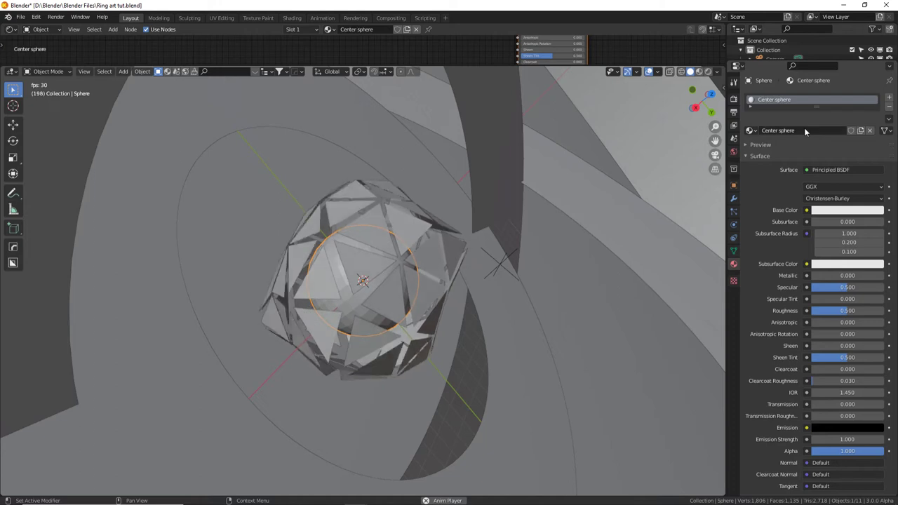
Change the Center sphere material's surface to Emission with a cyan colour, hue 0.544 and saturation 1.000.
{"action": "left_click", "coordinate": [830, 169]}
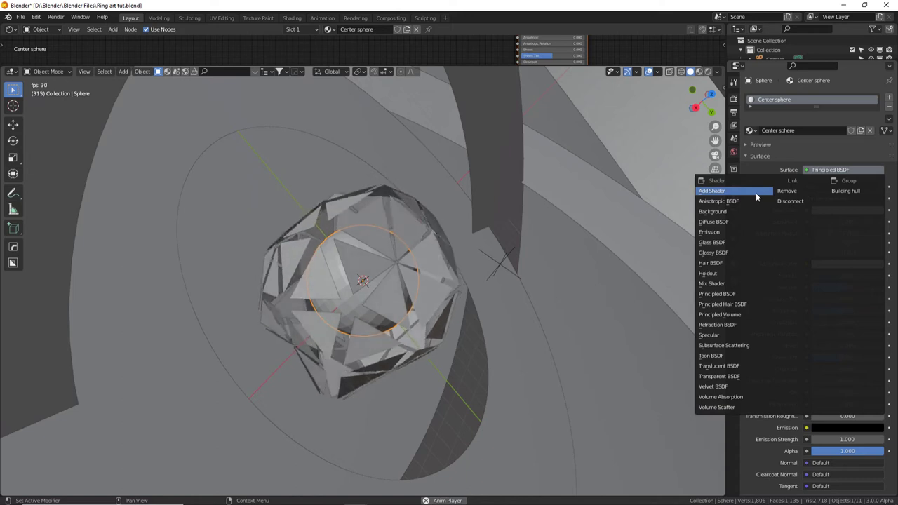
{"action": "left_click", "coordinate": [710, 231]}
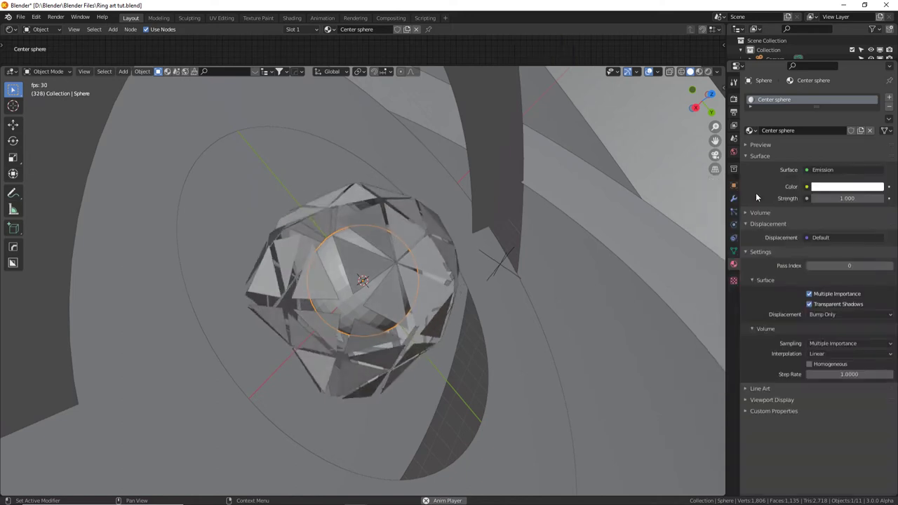
{"action": "left_click", "coordinate": [847, 187]}
{"action": "left_click", "coordinate": [841, 53]}
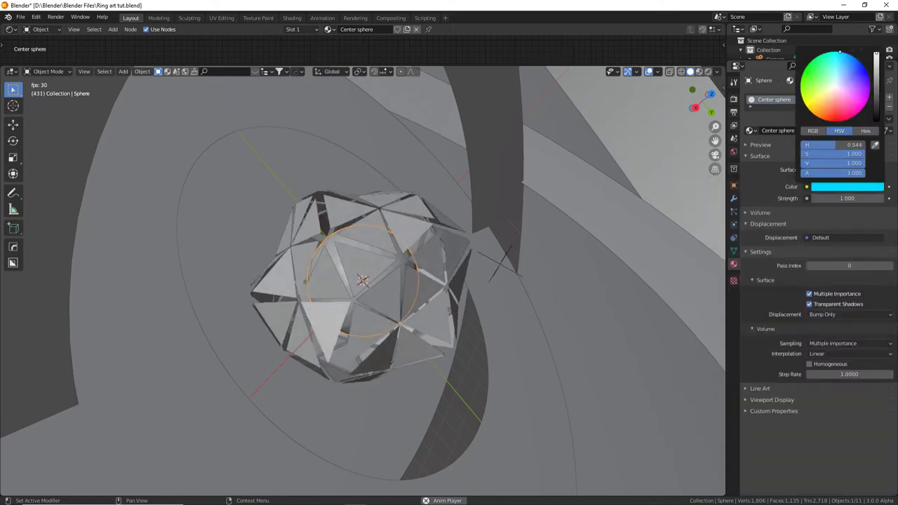
Set the Center sphere material's emission strength to 50 and preview the glowing core in rendered viewport shading.
{"action": "left_click", "coordinate": [843, 198]}
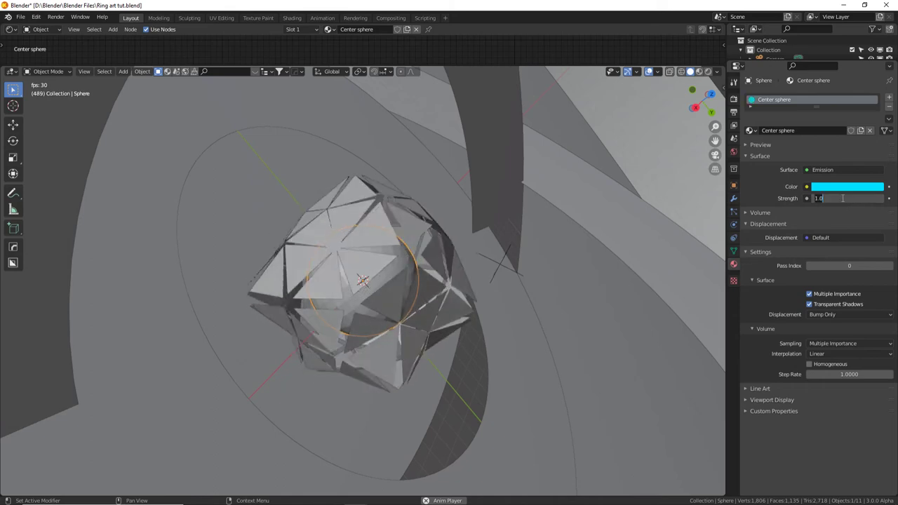
{"action": "type", "text": "3"}
{"action": "key", "text": "Return"}
{"action": "left_click", "coordinate": [842, 198]}
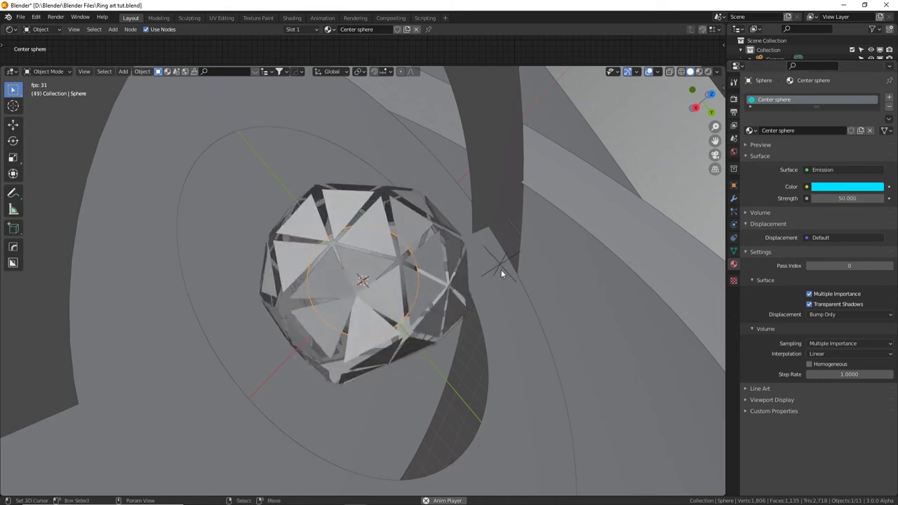
{"action": "type", "text": "50"}
{"action": "key", "text": "Return"}
{"action": "left_click", "coordinate": [696, 71]}
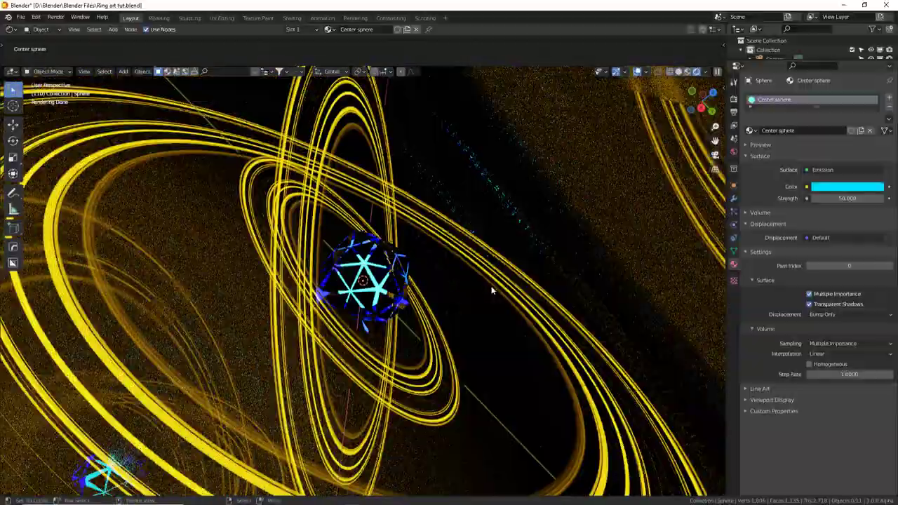
{"action": "middle_click_drag", "start_coordinate": [491, 286], "coordinate": [398, 259]}
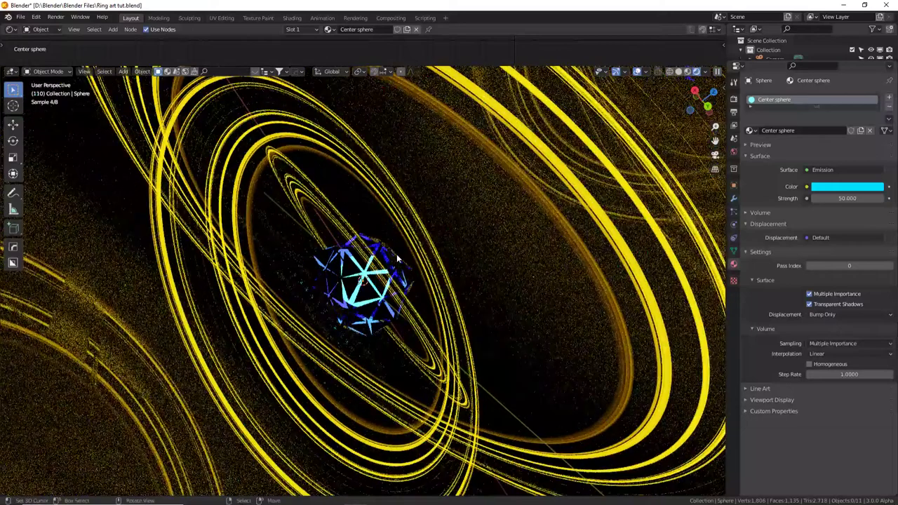
Enable the viewport display of the icosphere's Wireframe, Solidify and Bevel modifiers and inspect the core in the rendered view.
{"action": "left_click", "coordinate": [397, 256]}
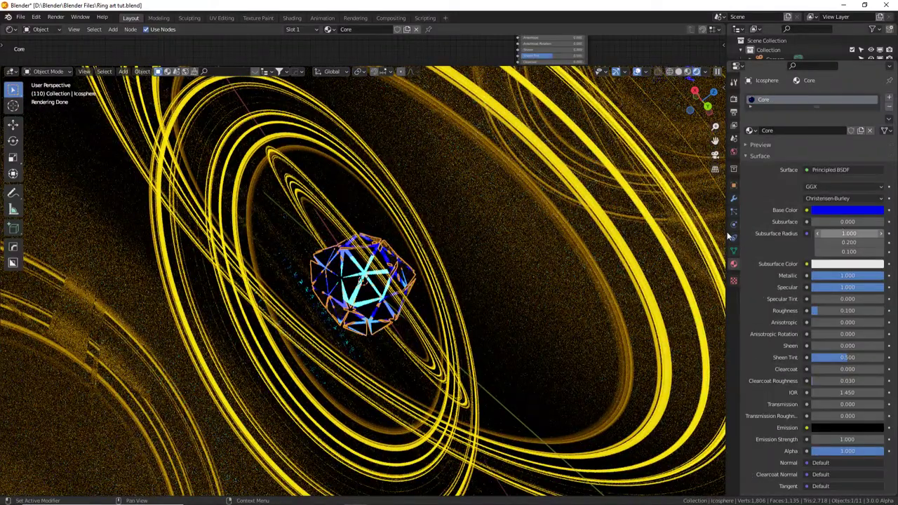
{"action": "left_click", "coordinate": [734, 199]}
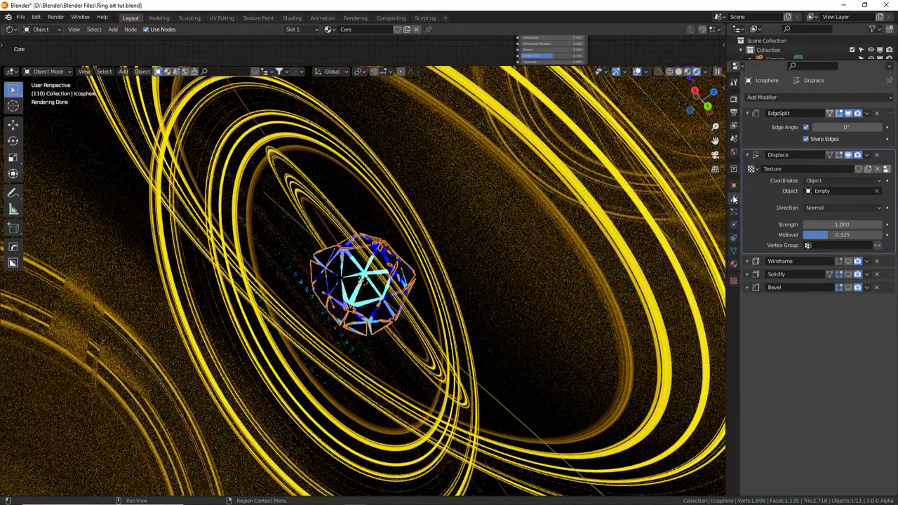
{"action": "left_click", "coordinate": [848, 262]}
{"action": "left_click", "coordinate": [848, 287]}
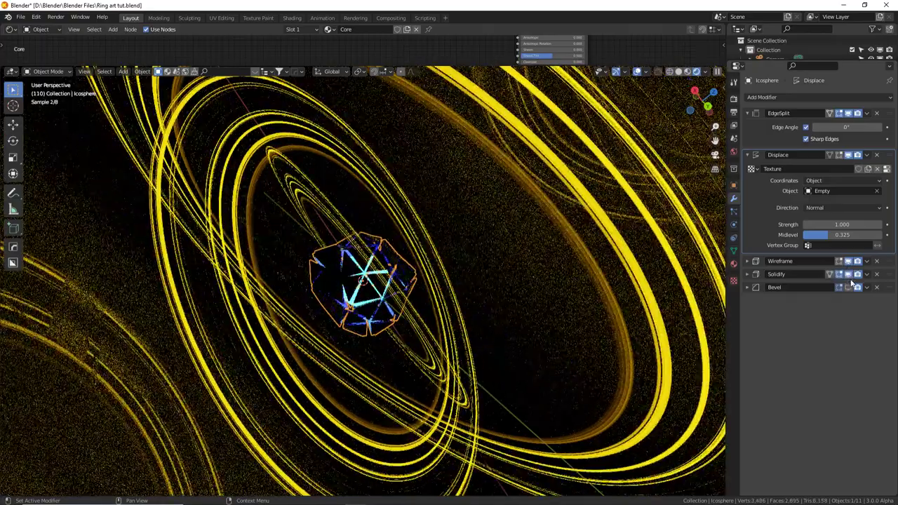
{"action": "scroll", "coordinate": [446, 285], "scroll_direction": "up", "scroll_amount": 10}
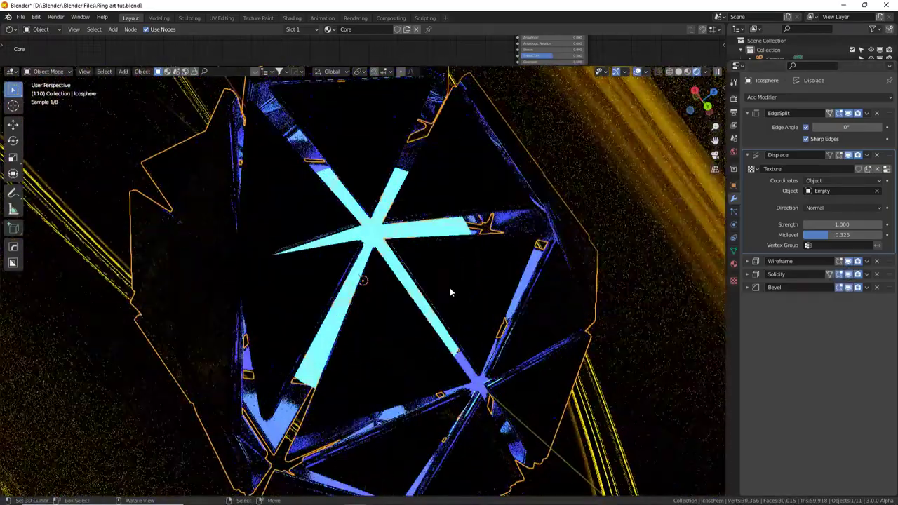
{"action": "scroll", "coordinate": [460, 299], "scroll_direction": "down", "scroll_amount": 5}
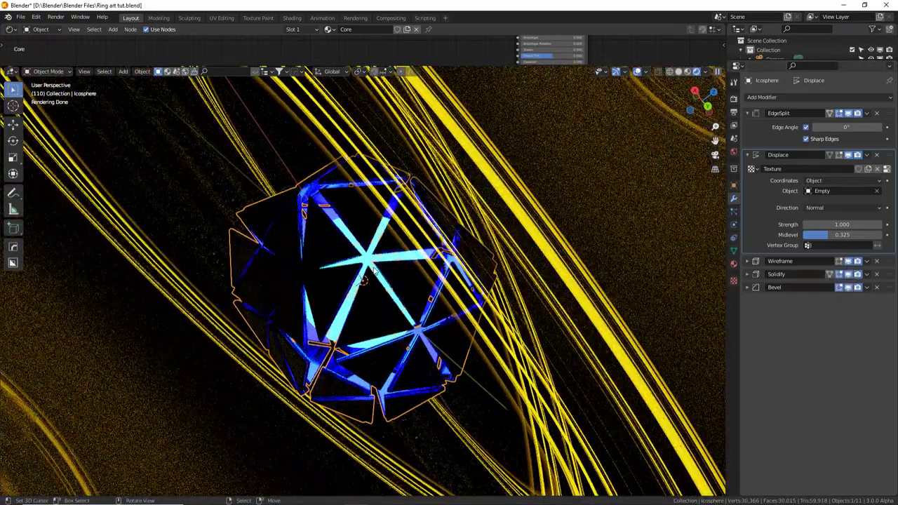
{"action": "scroll", "coordinate": [373, 270], "scroll_direction": "up", "scroll_amount": 3}
{"action": "scroll", "coordinate": [489, 246], "scroll_direction": "down", "scroll_amount": 8}
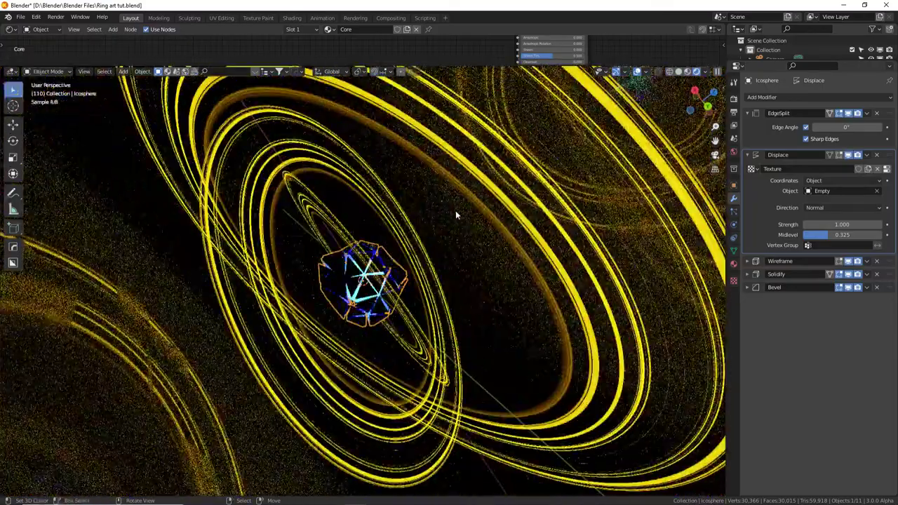
Stop playback and drive the icosphere's X rotation with the expression #frame*.001.
{"action": "key", "text": "space"}
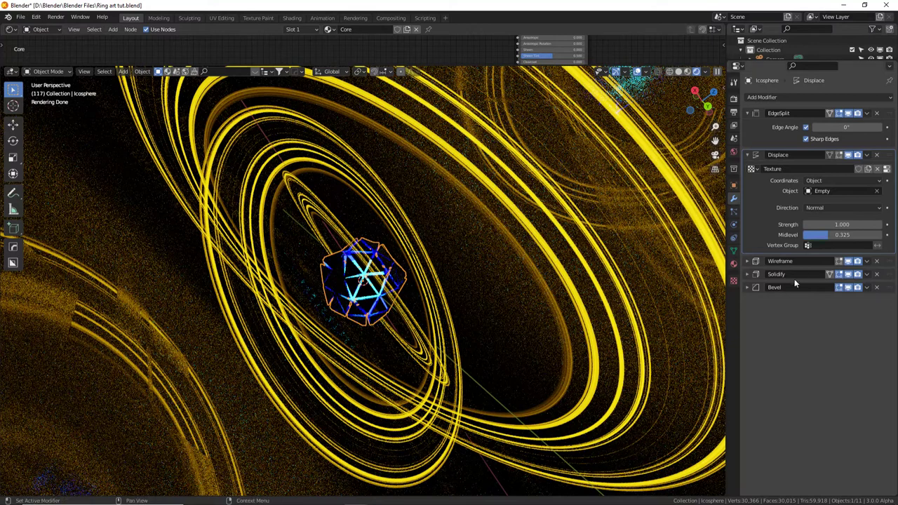
{"action": "left_click", "coordinate": [734, 185]}
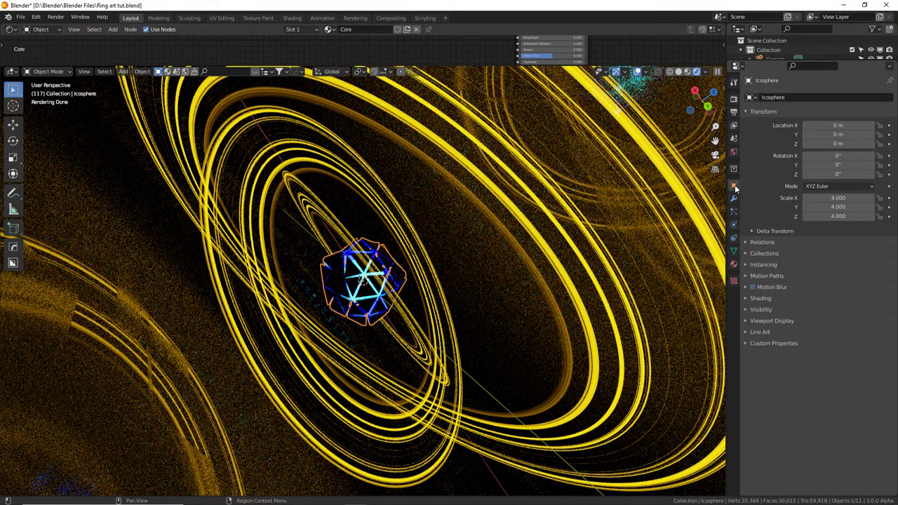
{"action": "left_click", "coordinate": [836, 156]}
{"action": "type", "text": "#frame*"}
{"action": "type", "text": ".001"}
{"action": "key", "text": "Return"}
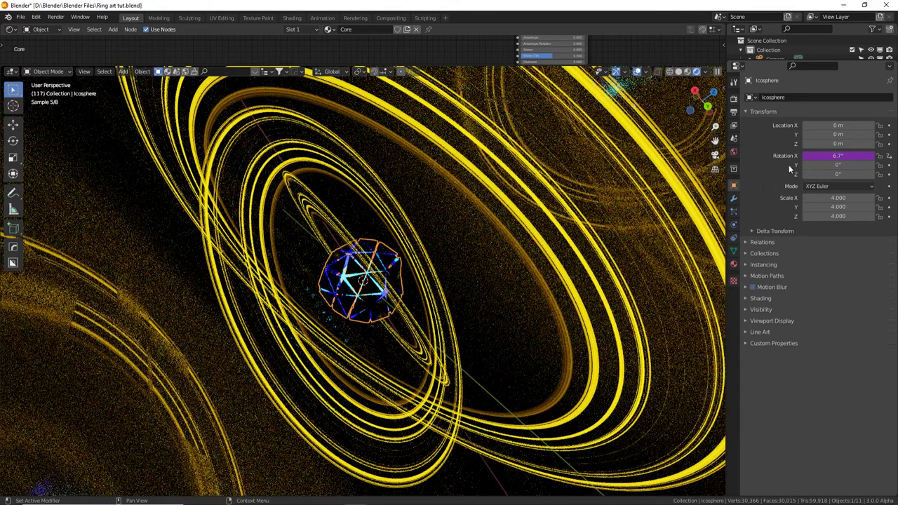
Drive the icosphere's Y rotation with the expression #frame*-.01.
{"action": "left_click", "coordinate": [845, 166]}
{"action": "type", "text": "#frame"}
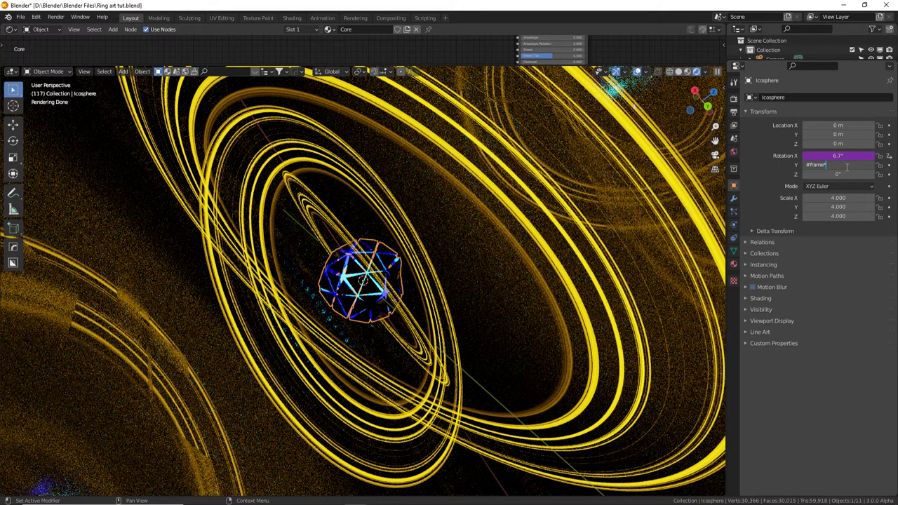
{"action": "type", "text": "*-.01"}
{"action": "key", "text": "Return"}
Play the core animation in solid shading, then enlarge the Outliner and select the Empty to check its rotation.
{"action": "key", "text": "space"}
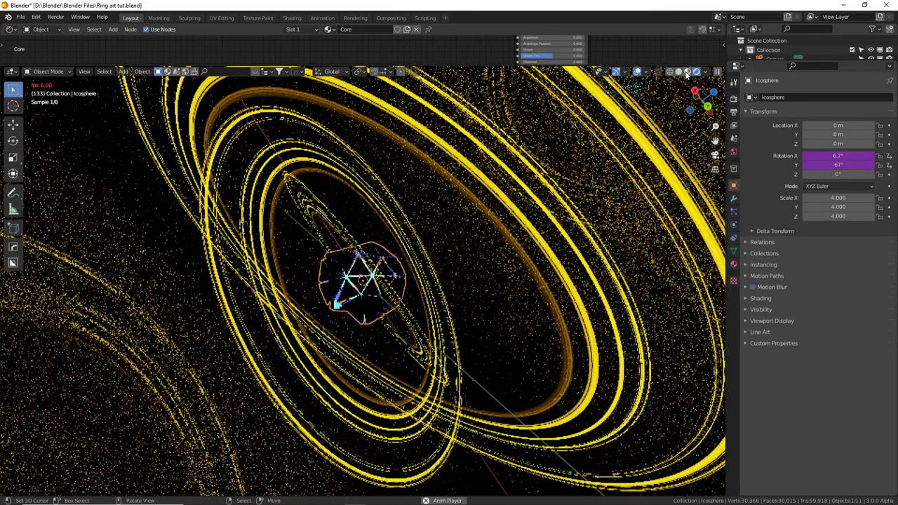
{"action": "left_click", "coordinate": [687, 72]}
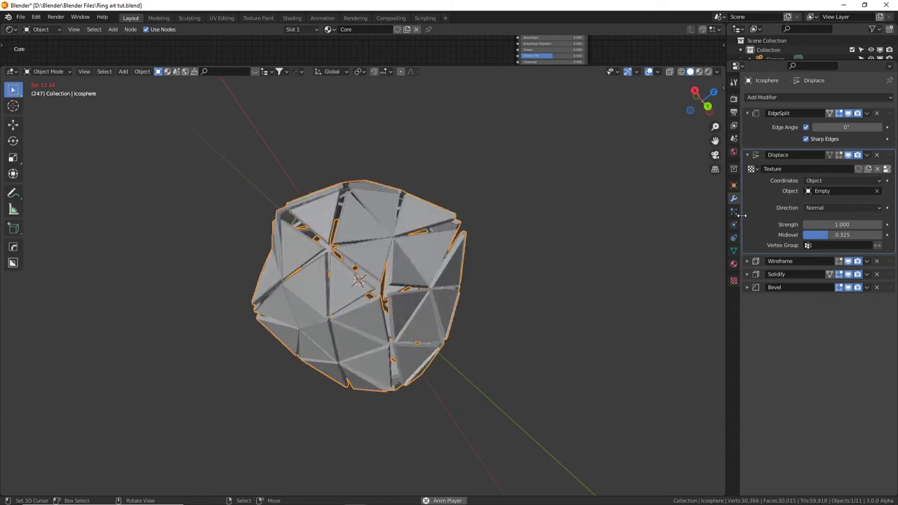
{"action": "left_click_drag", "start_coordinate": [777, 61], "coordinate": [777, 238]}
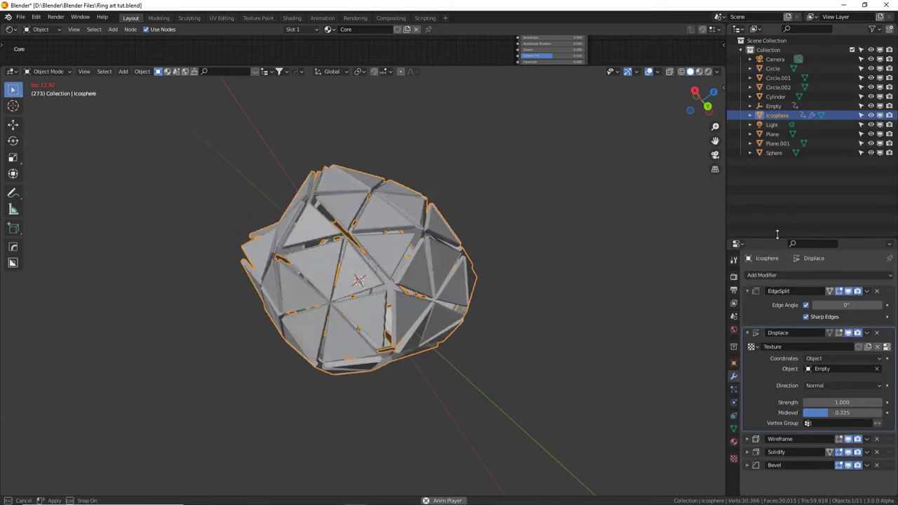
{"action": "left_click", "coordinate": [773, 106]}
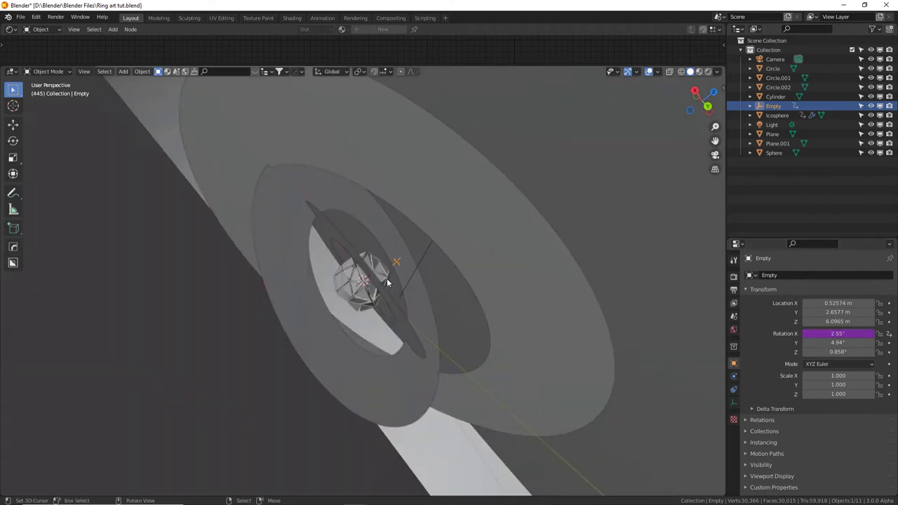
Try to rotate the large ring Circle.002 about the global Y axis.
{"action": "left_click", "coordinate": [353, 181]}
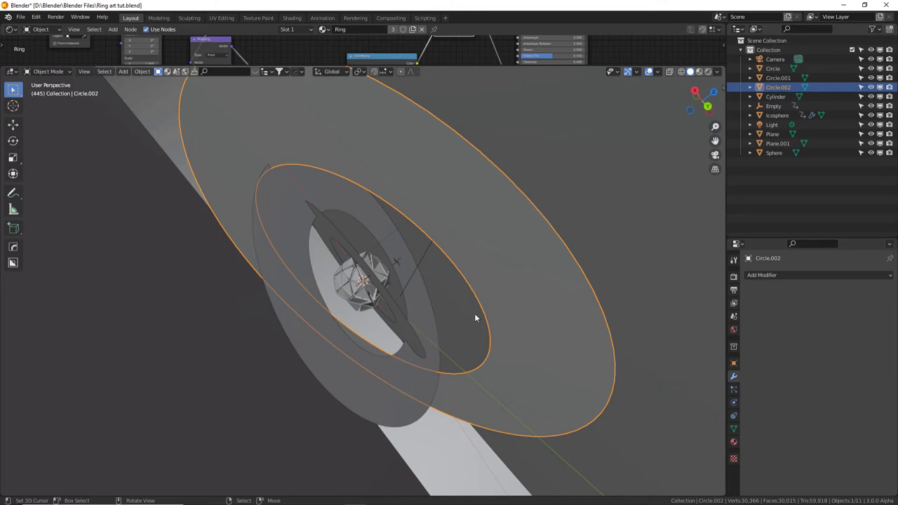
{"action": "key", "text": "r"}
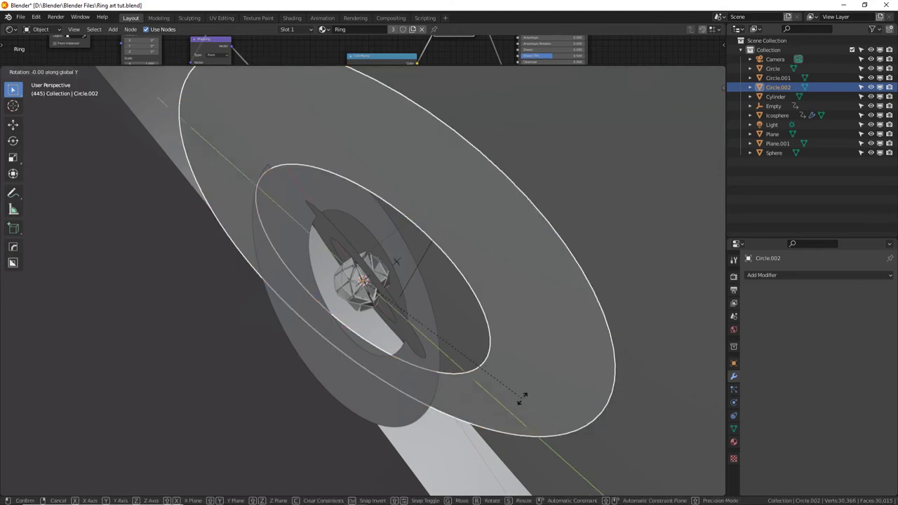
{"action": "key", "text": "y"}
{"action": "left_click", "coordinate": [514, 398]}
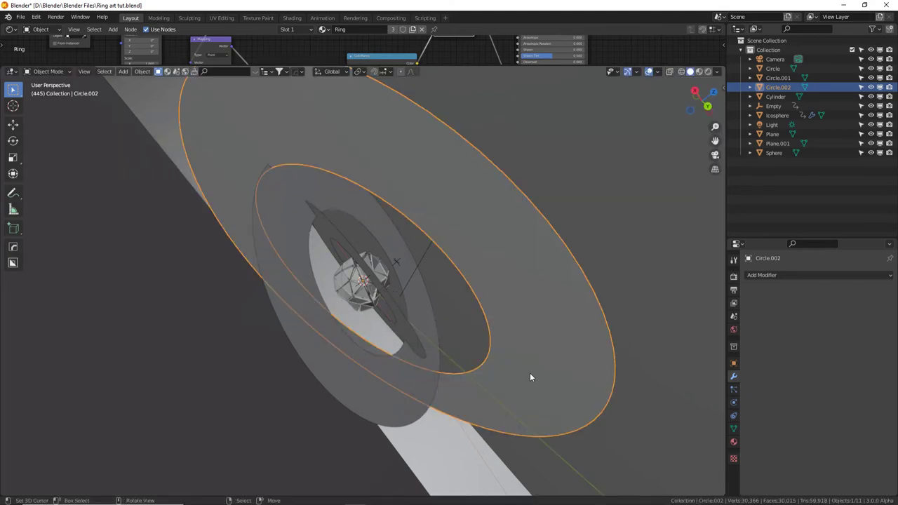
Preview the scene with materials, enlarge the node editor and turn the 3D viewport into an Image Editor showing the Render Result.
{"action": "left_click", "coordinate": [699, 71]}
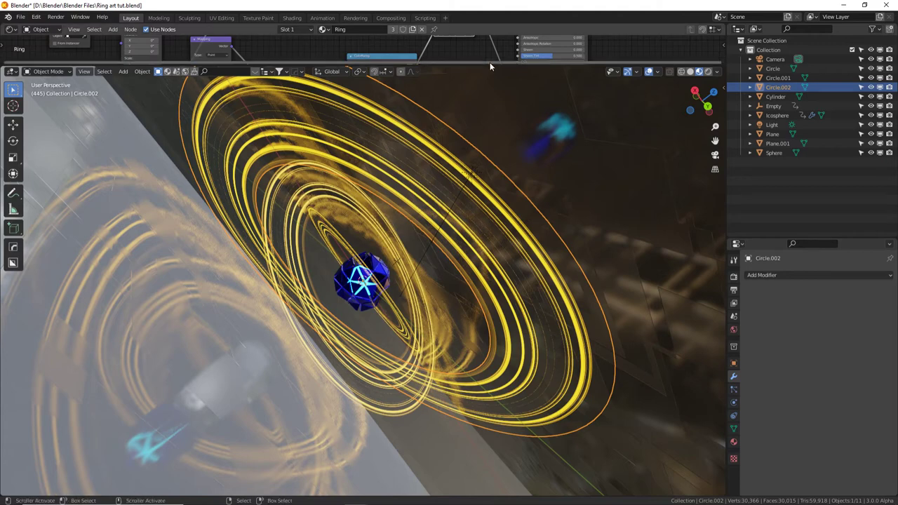
{"action": "left_click_drag", "start_coordinate": [490, 64], "coordinate": [477, 175]}
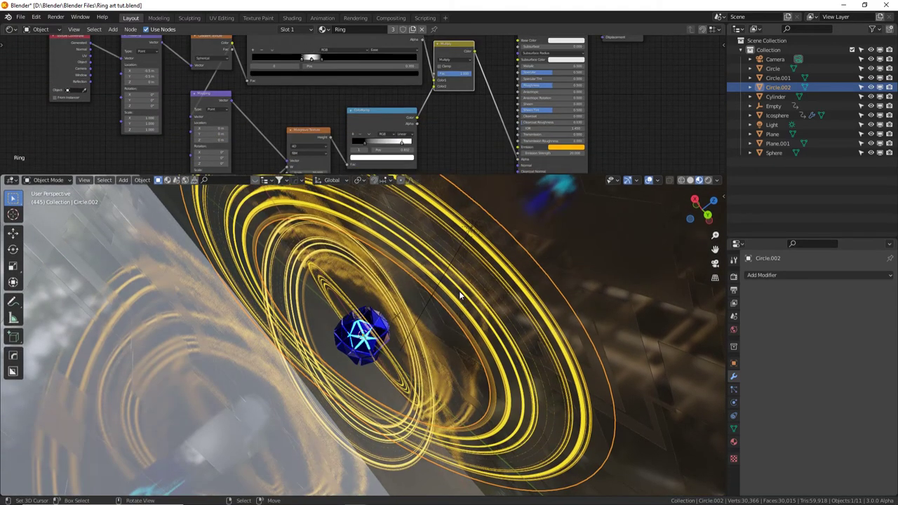
{"action": "left_click", "coordinate": [13, 180]}
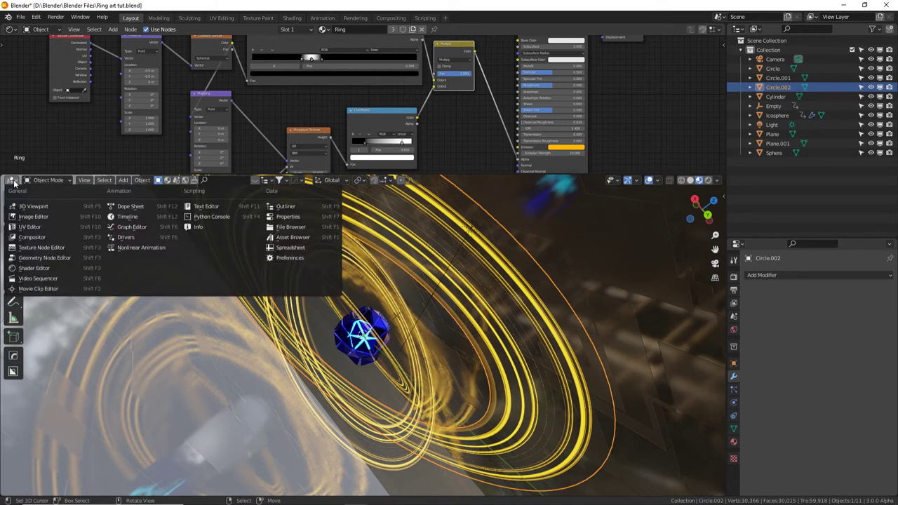
{"action": "left_click", "coordinate": [39, 216]}
{"action": "left_click", "coordinate": [323, 180]}
{"action": "left_click", "coordinate": [358, 194]}
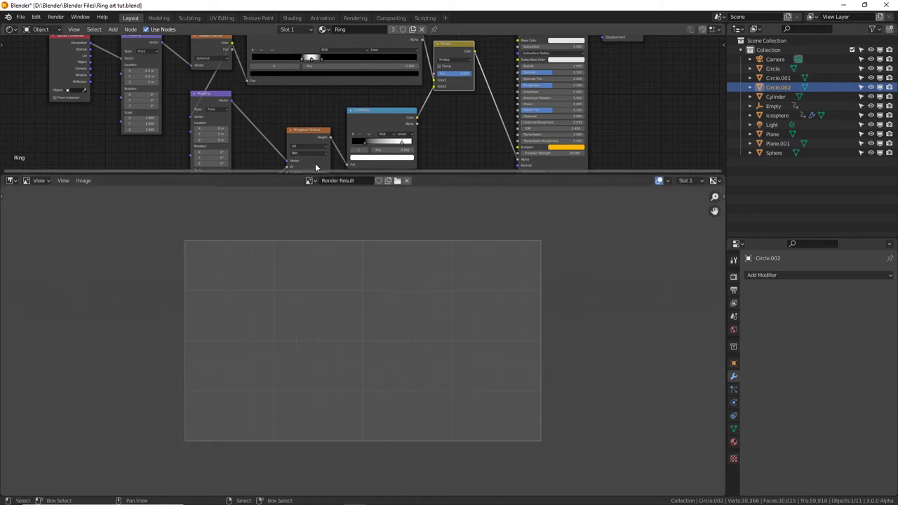
Switch the shader node editor to the Compositor and enable Use Nodes.
{"action": "left_click", "coordinate": [12, 29]}
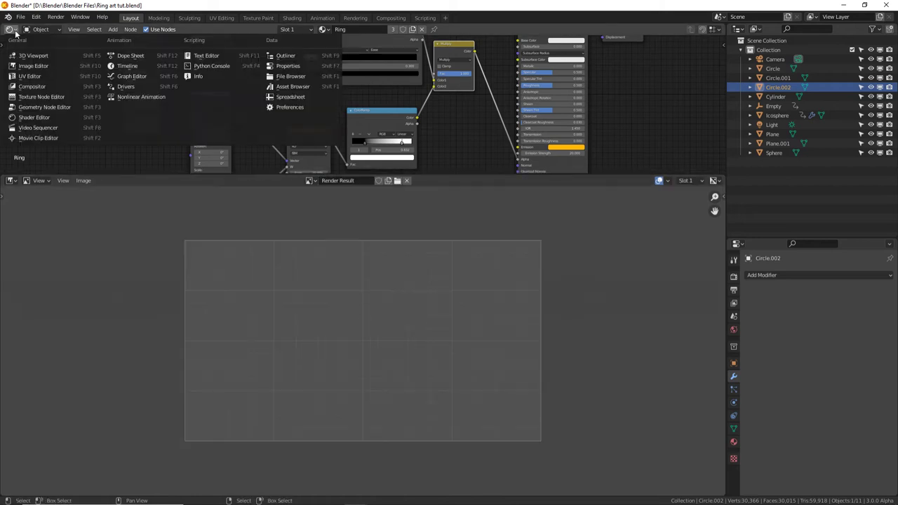
{"action": "left_click", "coordinate": [32, 87]}
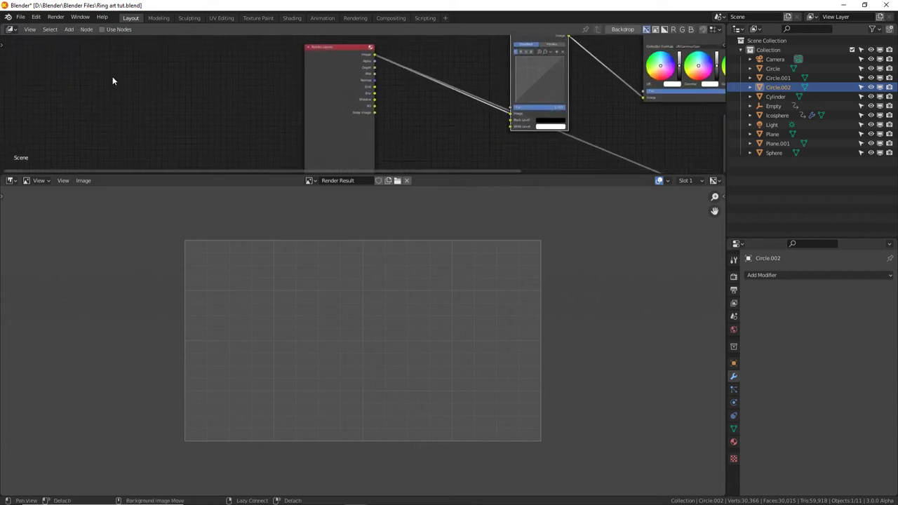
{"action": "key", "text": "Home"}
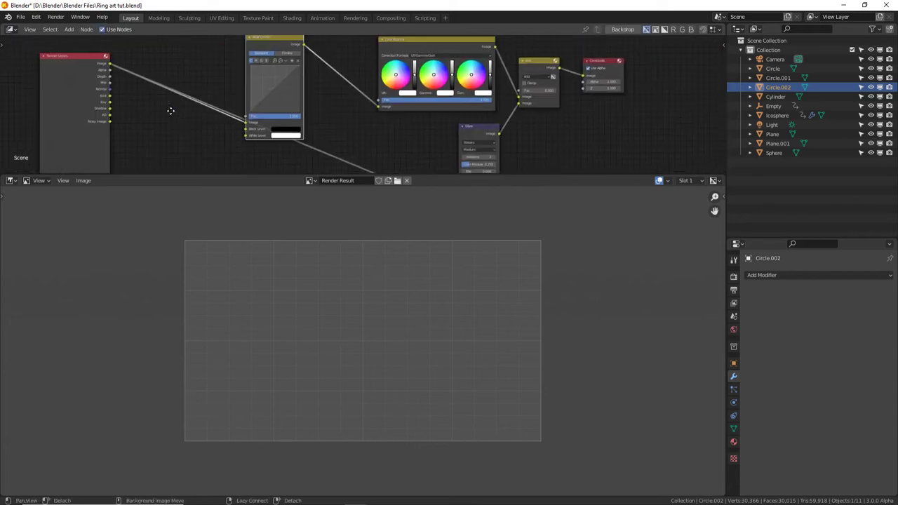
Add a point to the RGB Curves node's curve and pull it down below the diagonal.
{"action": "left_click_drag", "start_coordinate": [285, 89], "coordinate": [305, 65]}
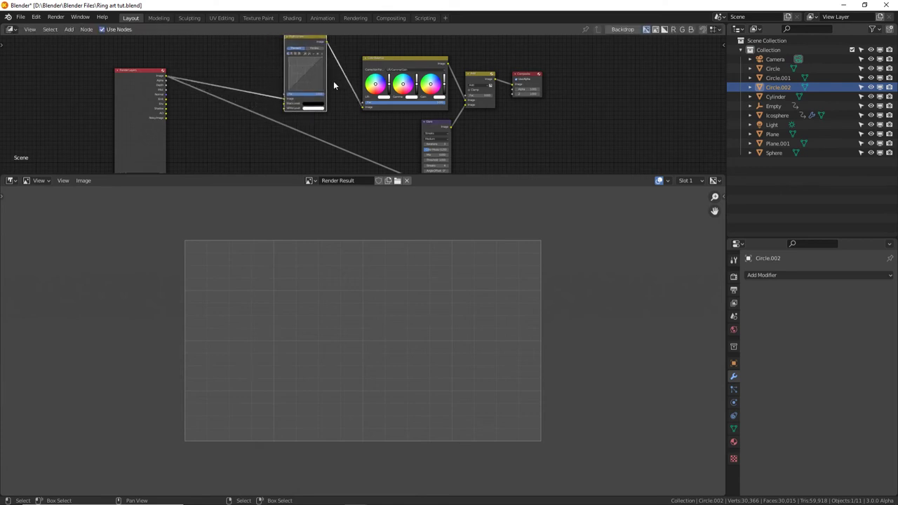
{"action": "left_click", "coordinate": [301, 70]}
{"action": "left_click_drag", "start_coordinate": [305, 72], "coordinate": [312, 81]}
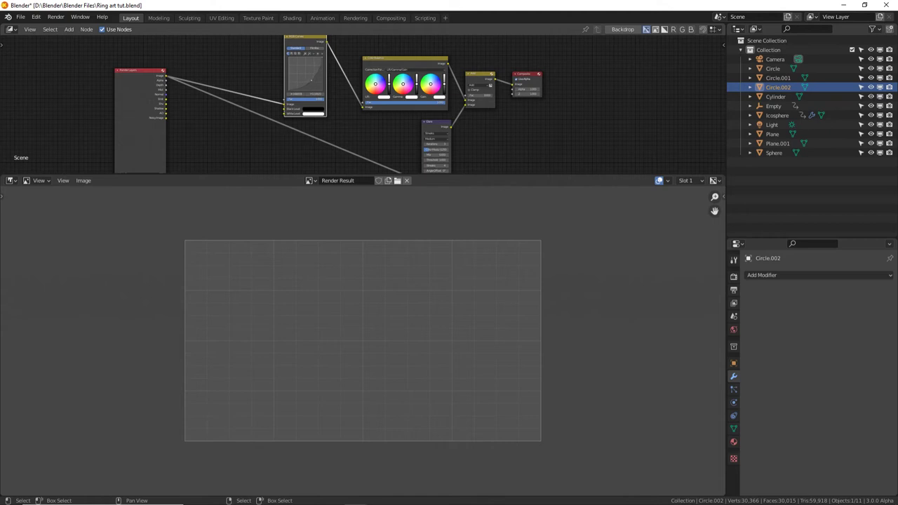
{"action": "left_click_drag", "start_coordinate": [421, 84], "coordinate": [404, 83]}
Delete all nodes between Render Layers and Composite, and connect the Render Layers image straight to the Composite image input.
{"action": "scroll", "coordinate": [478, 98], "scroll_direction": "down", "scroll_amount": 5, "text": "shift"}
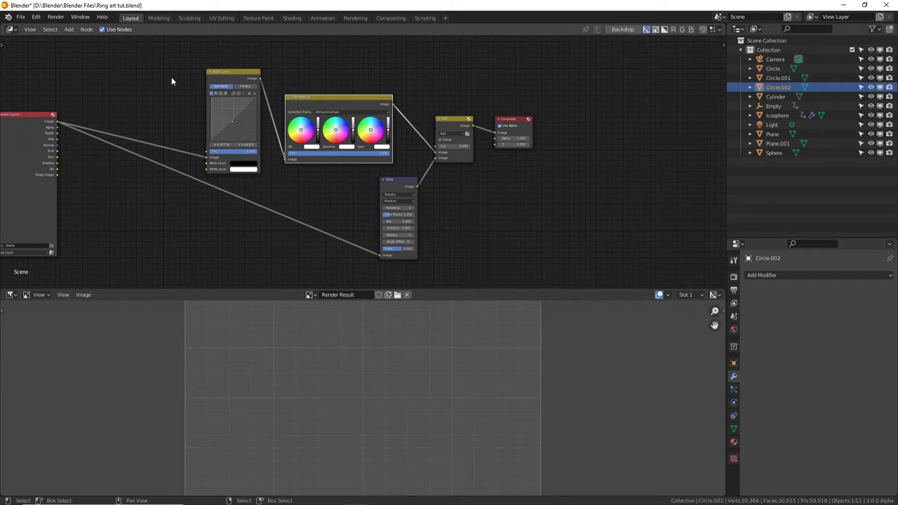
{"action": "left_click_drag", "start_coordinate": [169, 76], "coordinate": [487, 270]}
{"action": "key", "text": "x"}
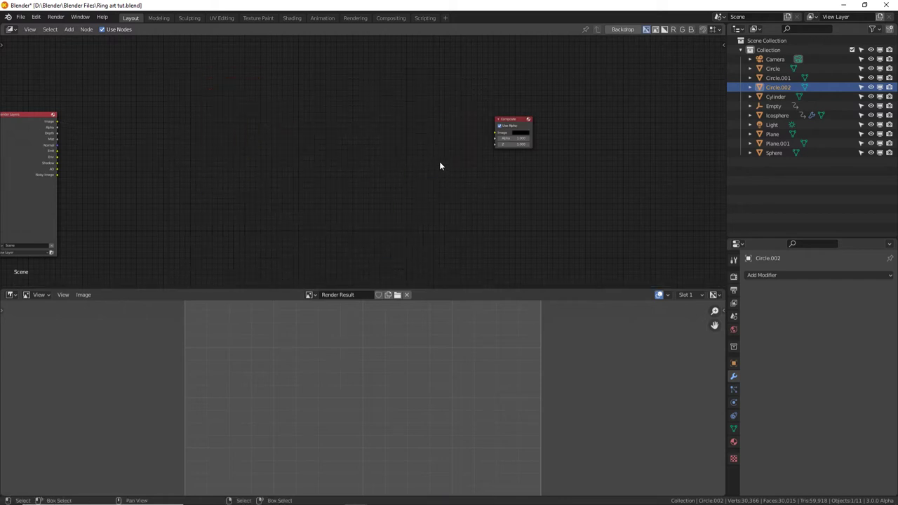
{"action": "scroll", "coordinate": [428, 157], "scroll_direction": "up", "scroll_amount": 2}
{"action": "middle_click_drag", "start_coordinate": [318, 152], "coordinate": [381, 147]}
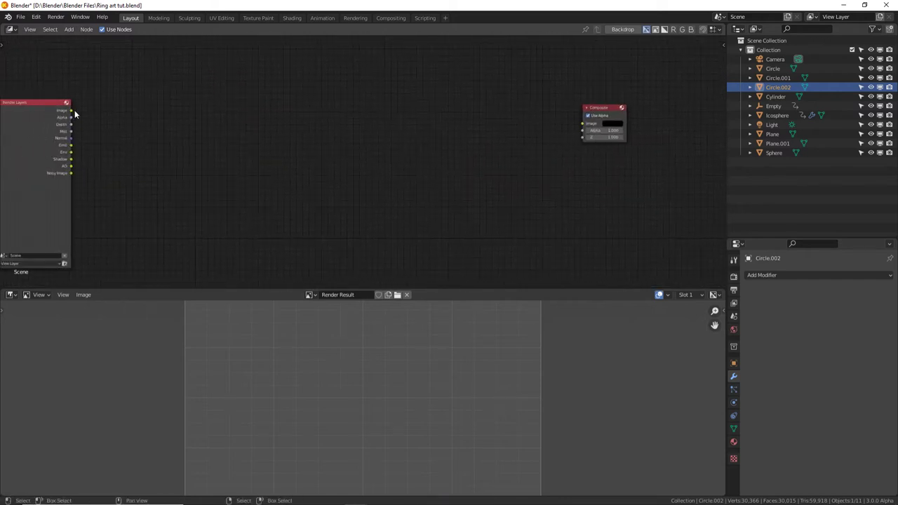
{"action": "left_click_drag", "start_coordinate": [71, 111], "coordinate": [583, 125]}
{"action": "middle_click_drag", "start_coordinate": [288, 157], "coordinate": [262, 165]}
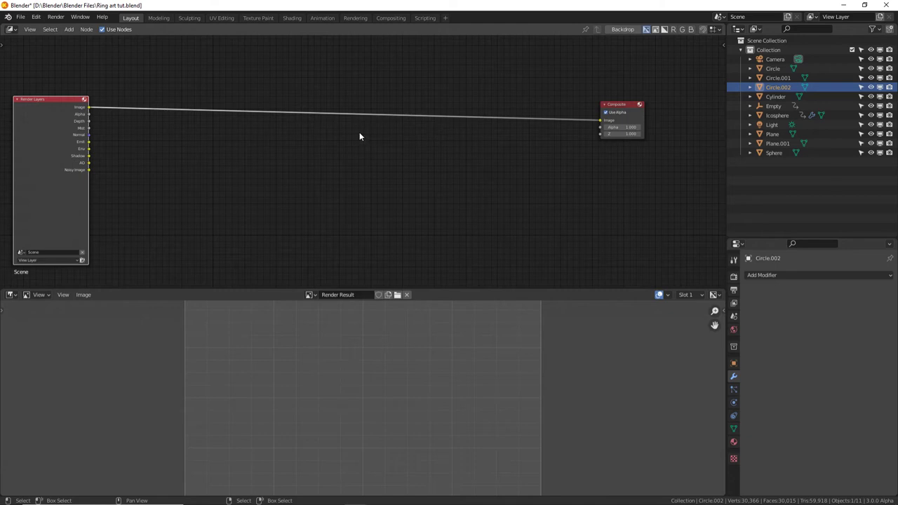
Add a Glare node on the link between Render Layers and Composite.
{"action": "key", "text": "F3"}
{"action": "type", "text": "glare"}
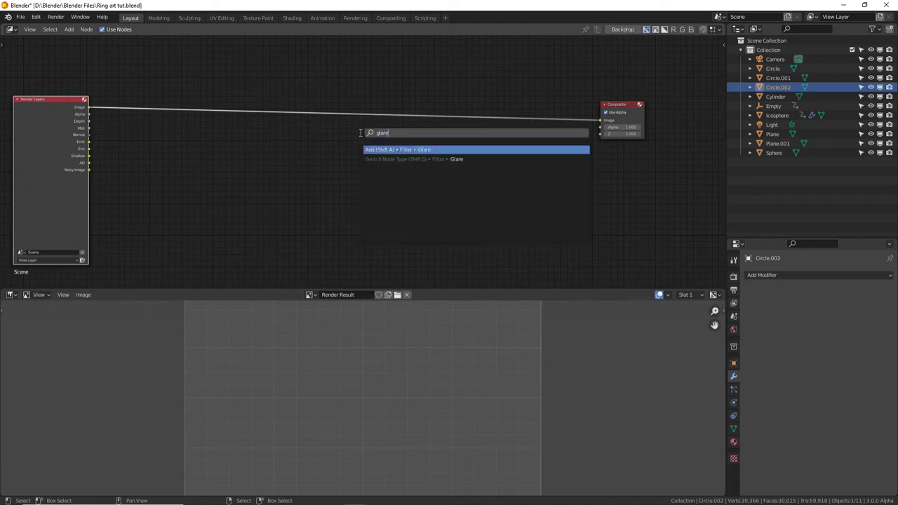
{"action": "key", "text": "Return"}
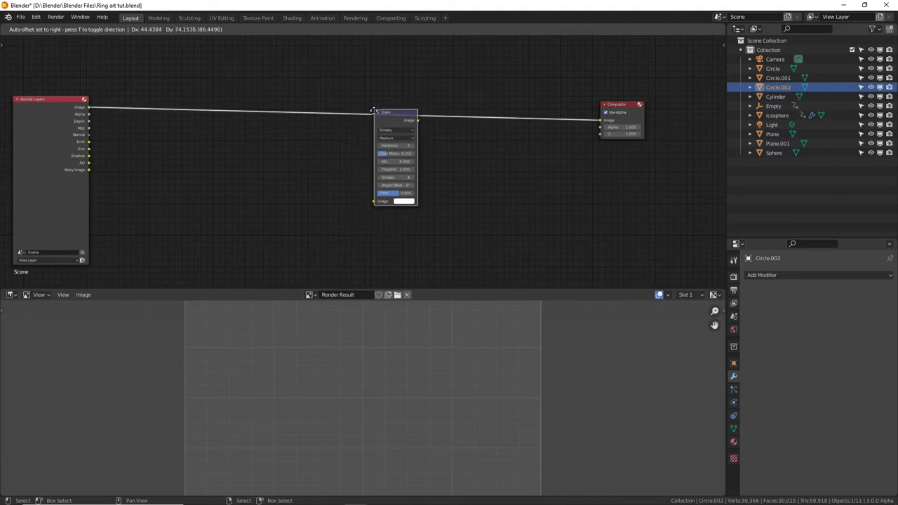
{"action": "left_click", "coordinate": [379, 122]}
Set the Glare node to Fog Glow with threshold 0.1 and mix 1.
{"action": "left_click", "coordinate": [403, 128]}
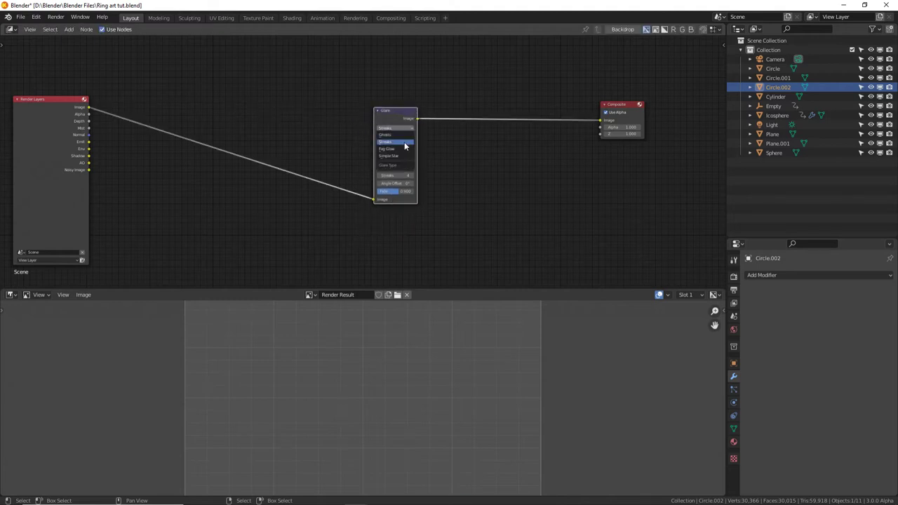
{"action": "left_click", "coordinate": [405, 141]}
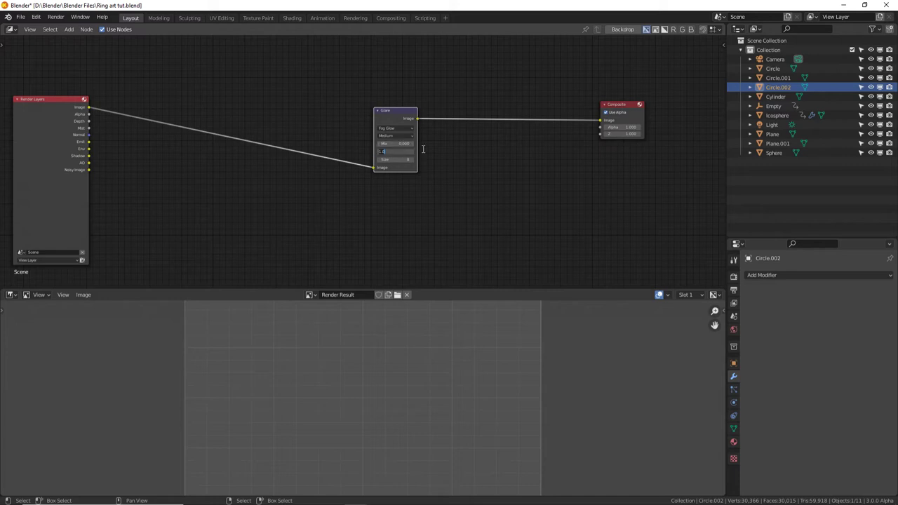
{"action": "key", "text": "Return"}
{"action": "left_click_drag", "start_coordinate": [395, 143], "coordinate": [421, 143]}
Insert a Mix colour node on the link between the Glare and Composite nodes.
{"action": "key", "text": "F3"}
{"action": "type", "text": "mix"}
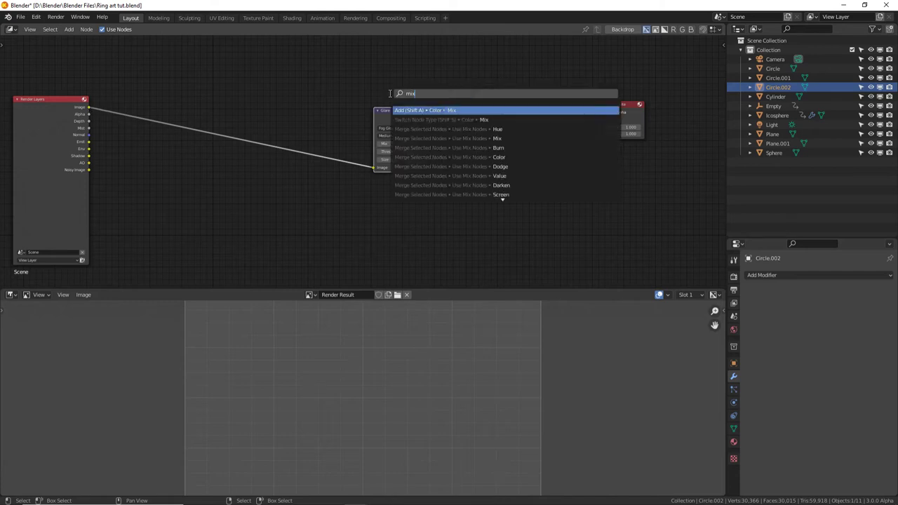
{"action": "key", "text": "Return"}
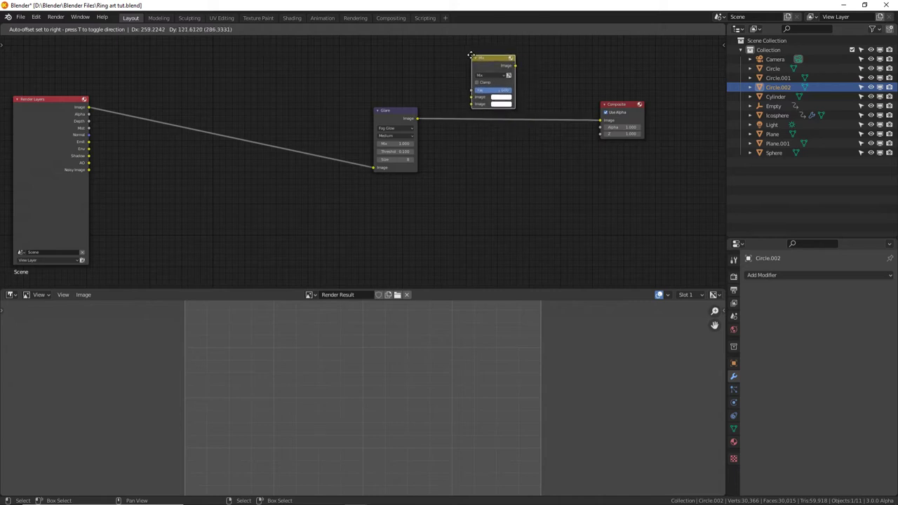
{"action": "left_click", "coordinate": [485, 73]}
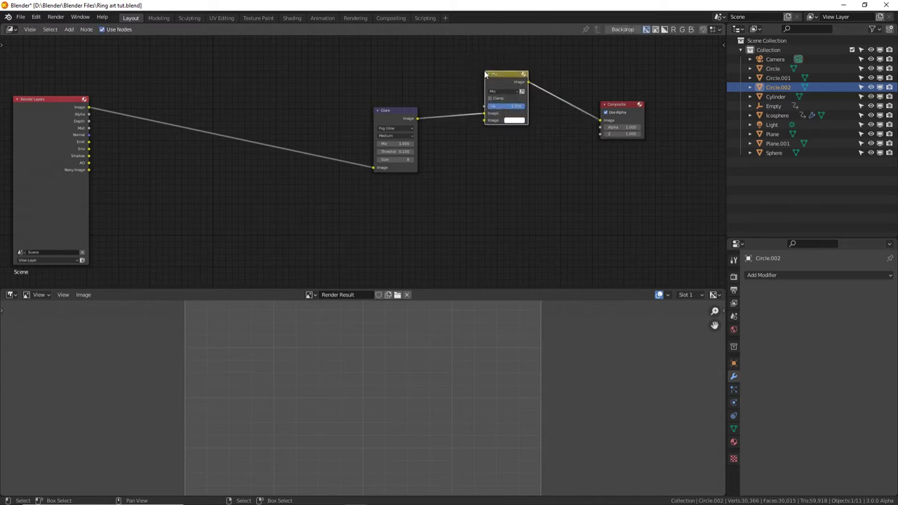
Feed Glare into the Mix node's second image input and Render Layers into its first, and render the current frame.
{"action": "mouse_move", "coordinate": [483, 112]}
{"action": "left_mouse_down"}
{"action": "mouse_move", "coordinate": [417, 120]}
{"action": "mouse_move", "coordinate": [485, 122]}
{"action": "left_mouse_up"}
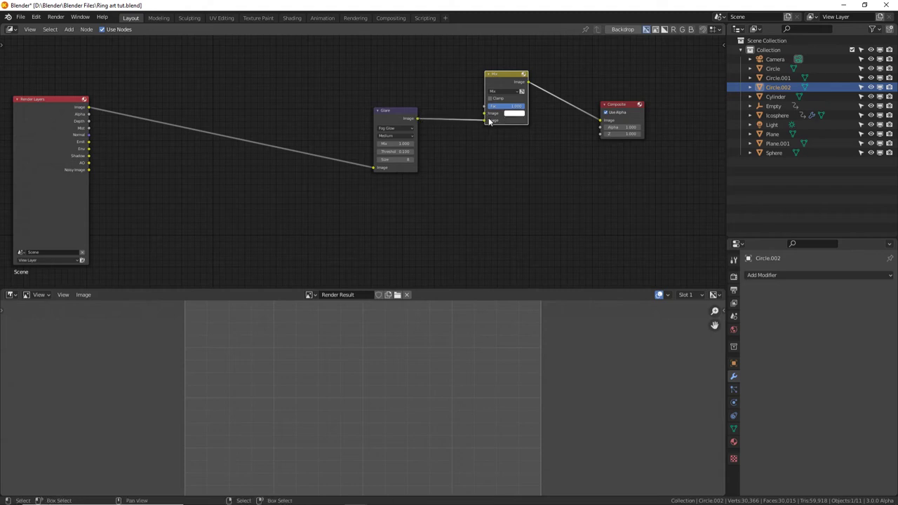
{"action": "left_click_drag", "start_coordinate": [90, 109], "coordinate": [525, 118]}
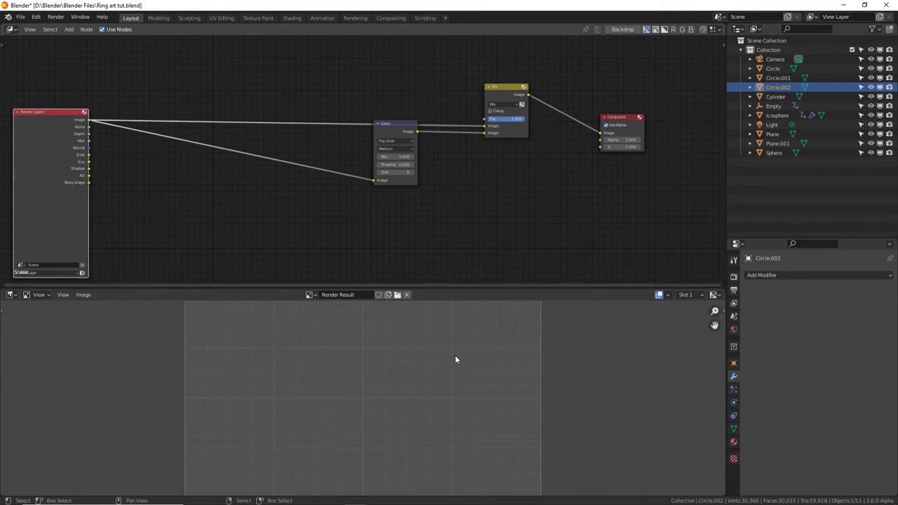
{"action": "key", "text": "F12"}
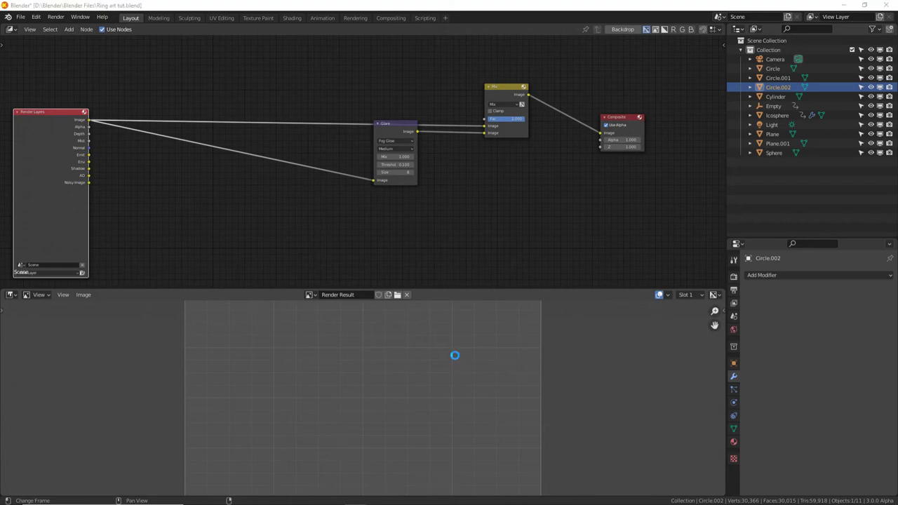
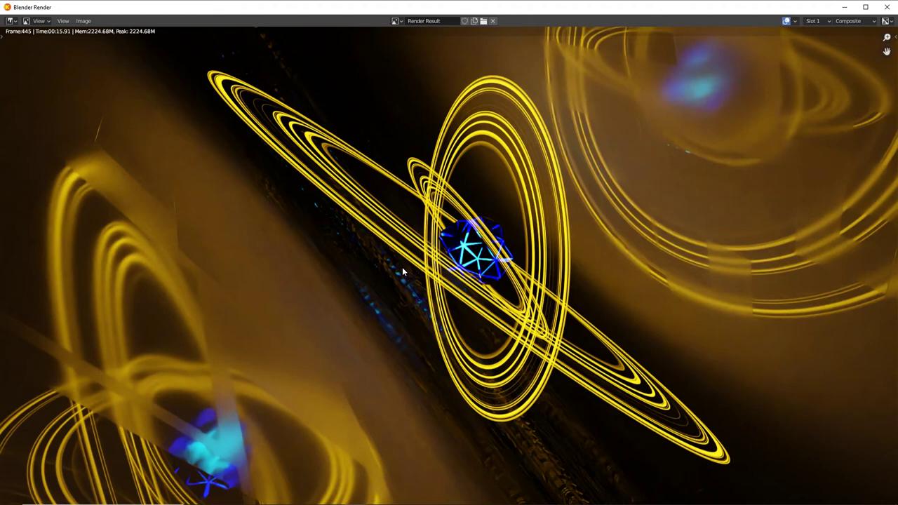
Close the render window and set the compositor Mix node's factor to 1.
{"action": "left_click", "coordinate": [884, 8]}
{"action": "middle_click_drag", "start_coordinate": [384, 365], "coordinate": [403, 398]}
{"action": "scroll", "coordinate": [404, 399], "scroll_direction": "up", "scroll_amount": 1}
{"action": "left_click_drag", "start_coordinate": [457, 250], "coordinate": [450, 149]}
{"action": "scroll", "coordinate": [436, 299], "scroll_direction": "up", "scroll_amount": 2}
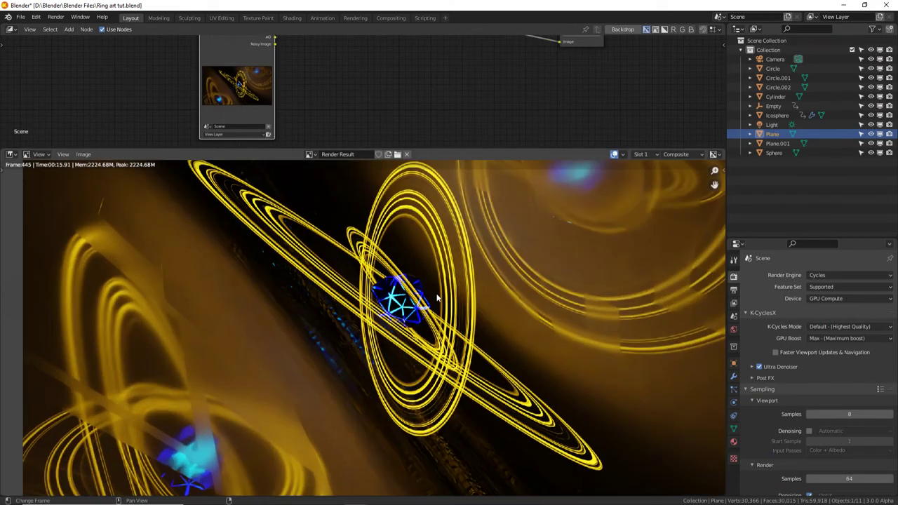
{"action": "middle_click_drag", "start_coordinate": [437, 298], "coordinate": [425, 288]}
{"action": "key", "text": "Home"}
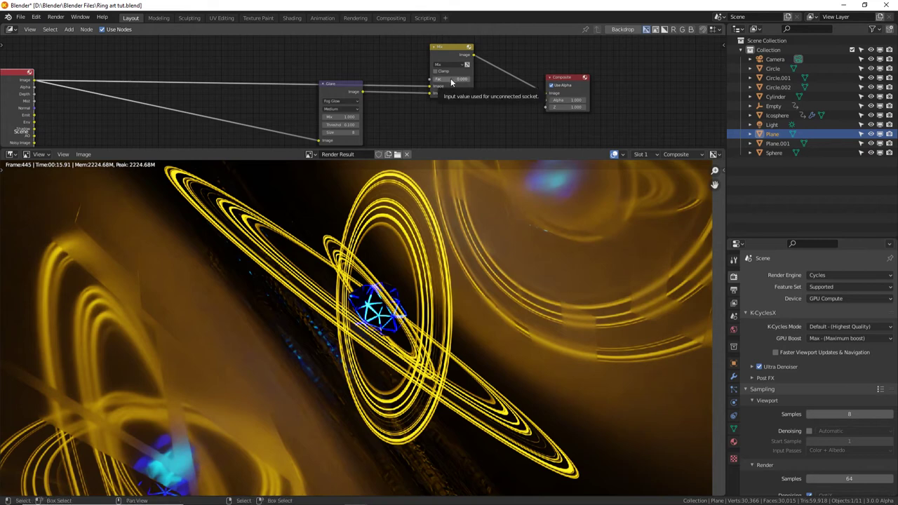
{"action": "left_click_drag", "start_coordinate": [449, 83], "coordinate": [469, 83]}
{"action": "middle_click_drag", "start_coordinate": [370, 123], "coordinate": [375, 120]}
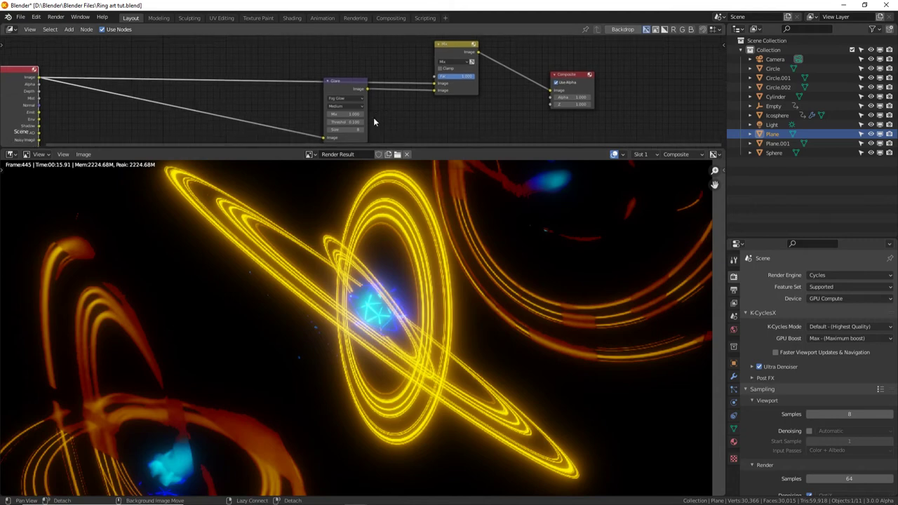
Move the Glare node slightly lower and set the Mix node's blend mode to Add.
{"action": "left_click", "coordinate": [355, 93]}
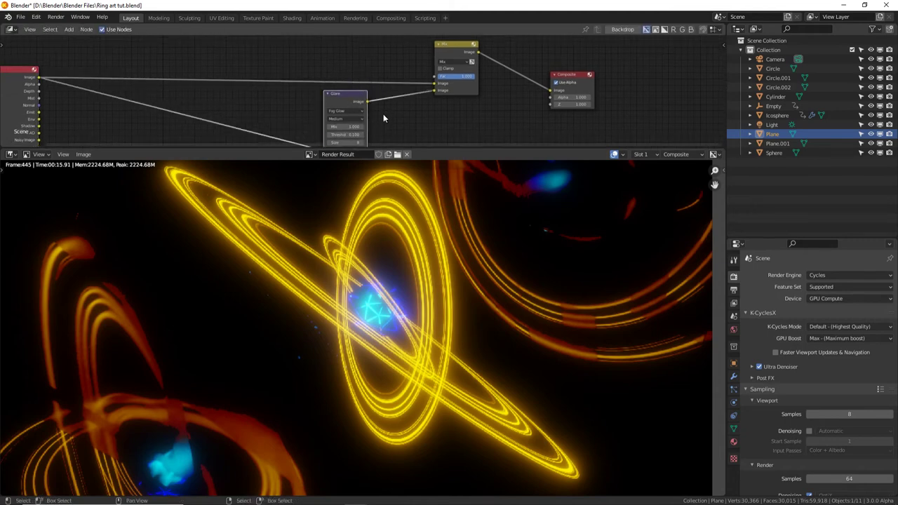
{"action": "scroll", "coordinate": [353, 110], "scroll_direction": "up", "scroll_amount": 3}
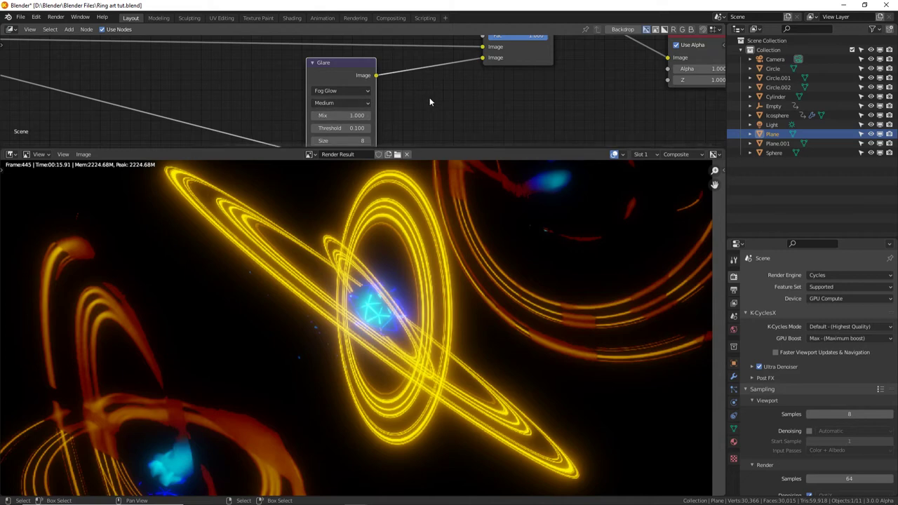
{"action": "scroll", "coordinate": [458, 95], "scroll_direction": "up", "scroll_amount": 3}
{"action": "scroll", "coordinate": [477, 90], "scroll_direction": "right", "scroll_amount": 2}
{"action": "left_click", "coordinate": [490, 82]}
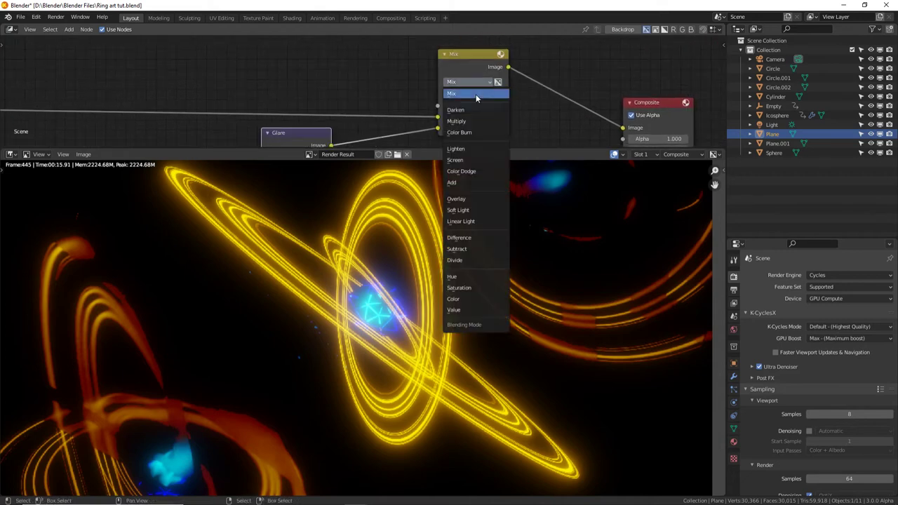
{"action": "left_click", "coordinate": [477, 184]}
{"action": "scroll", "coordinate": [525, 111], "scroll_direction": "down", "scroll_amount": 2}
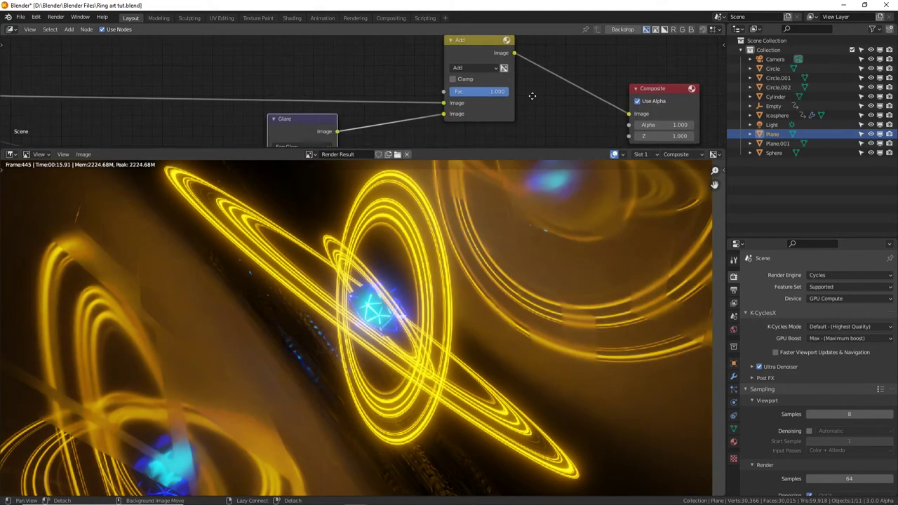
Try the Screen blend mode on the colour mix node and return it to Add.
{"action": "left_click", "coordinate": [487, 66]}
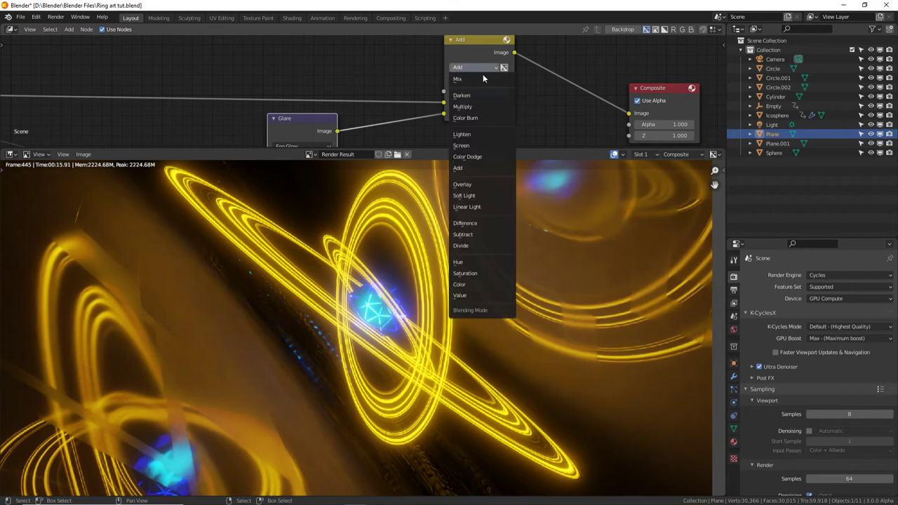
{"action": "left_click", "coordinate": [483, 144]}
{"action": "scroll", "coordinate": [397, 235], "scroll_direction": "up", "scroll_amount": 4}
{"action": "middle_click_drag", "start_coordinate": [404, 251], "coordinate": [443, 285]}
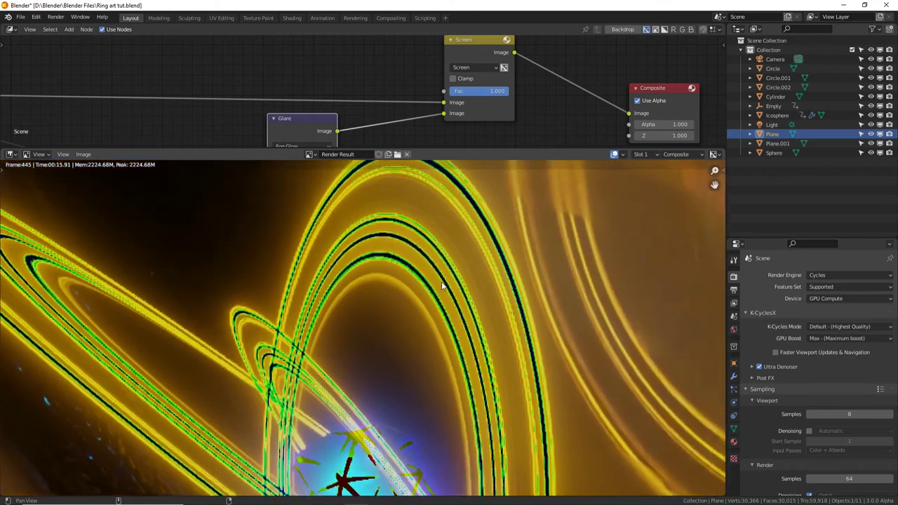
{"action": "scroll", "coordinate": [459, 261], "scroll_direction": "down", "scroll_amount": 2}
{"action": "scroll", "coordinate": [459, 265], "scroll_direction": "up", "scroll_amount": 2}
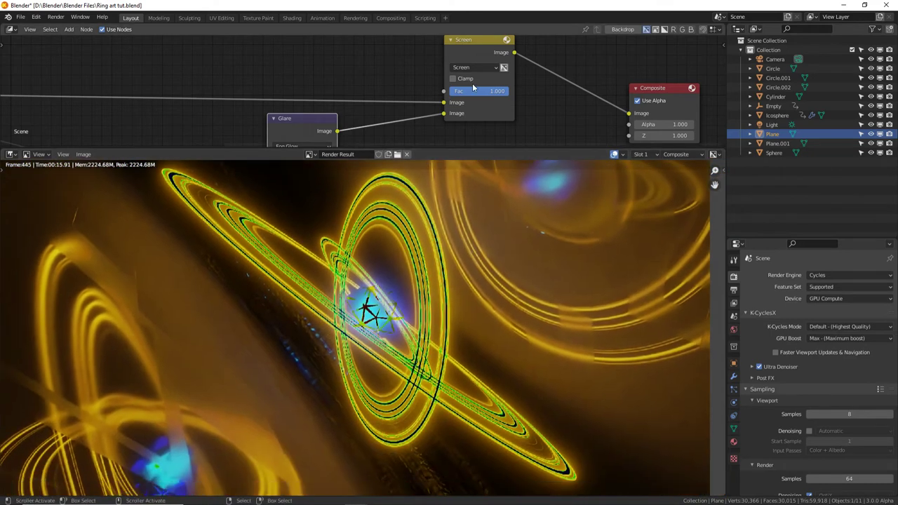
{"action": "left_click", "coordinate": [474, 67]}
{"action": "left_click", "coordinate": [459, 167]}
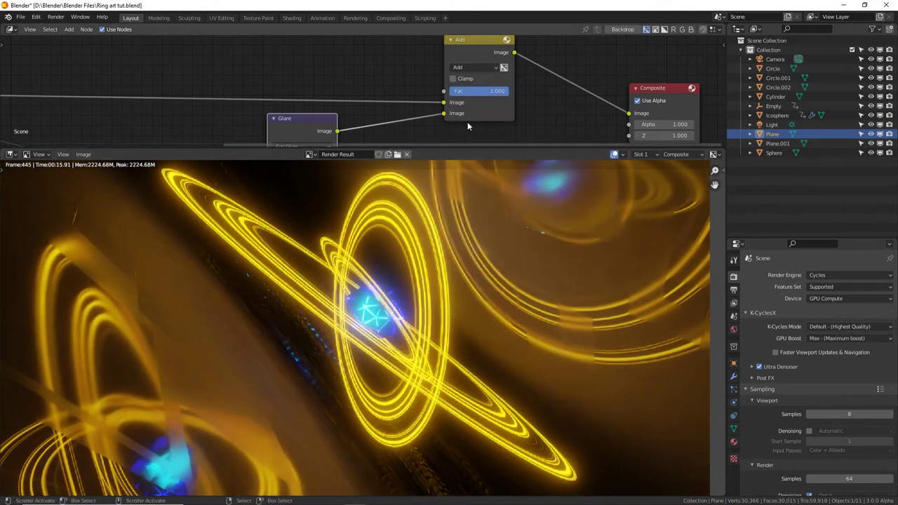
{"action": "middle_click_drag", "start_coordinate": [410, 276], "coordinate": [433, 263]}
{"action": "scroll", "coordinate": [432, 258], "scroll_direction": "down", "scroll_amount": 1}
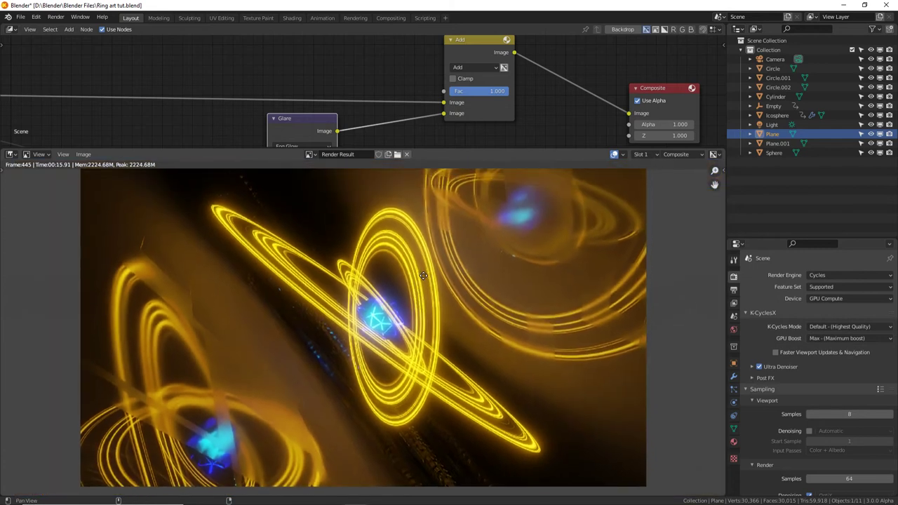
{"action": "mouse_move", "coordinate": [486, 90]}
{"action": "left_mouse_down"}
{"action": "mouse_move", "coordinate": [460, 92]}
{"action": "mouse_move", "coordinate": [494, 90]}
{"action": "left_mouse_up"}
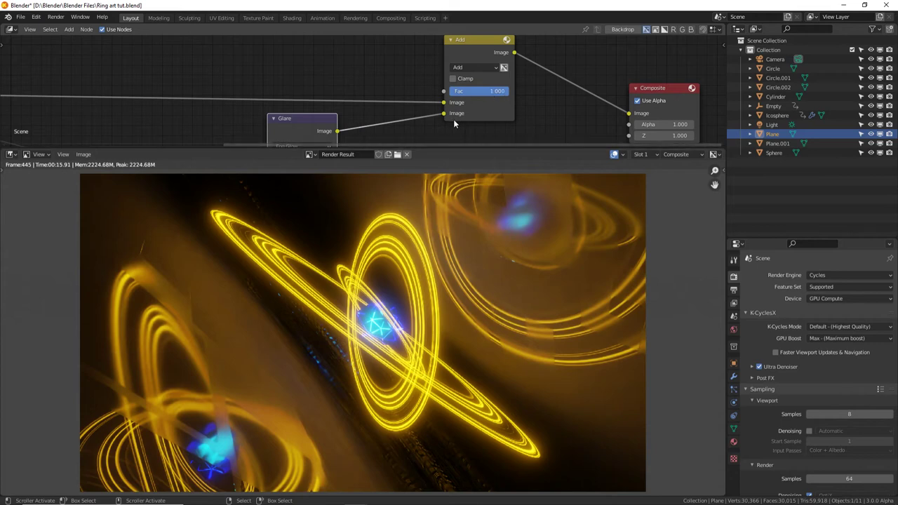
{"action": "middle_click_drag", "start_coordinate": [344, 108], "coordinate": [456, 69]}
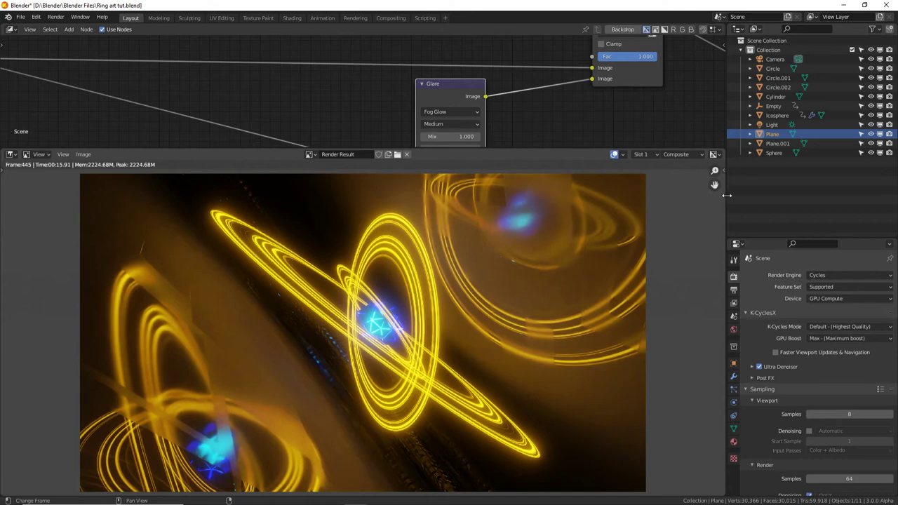
Show the 3D Viewport in place of the render result and the Shader Editor in place of the compositor.
{"action": "left_click", "coordinate": [11, 154]}
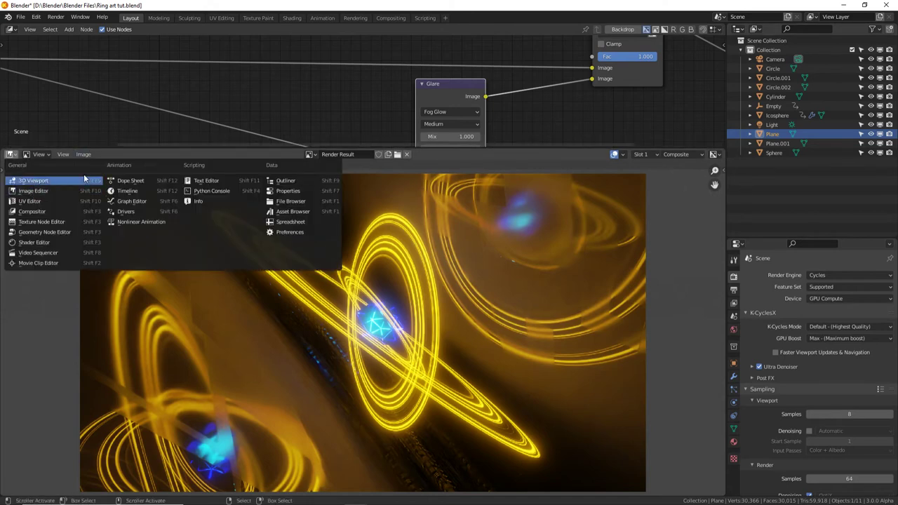
{"action": "left_click", "coordinate": [60, 181]}
{"action": "left_click_drag", "start_coordinate": [229, 146], "coordinate": [229, 101]}
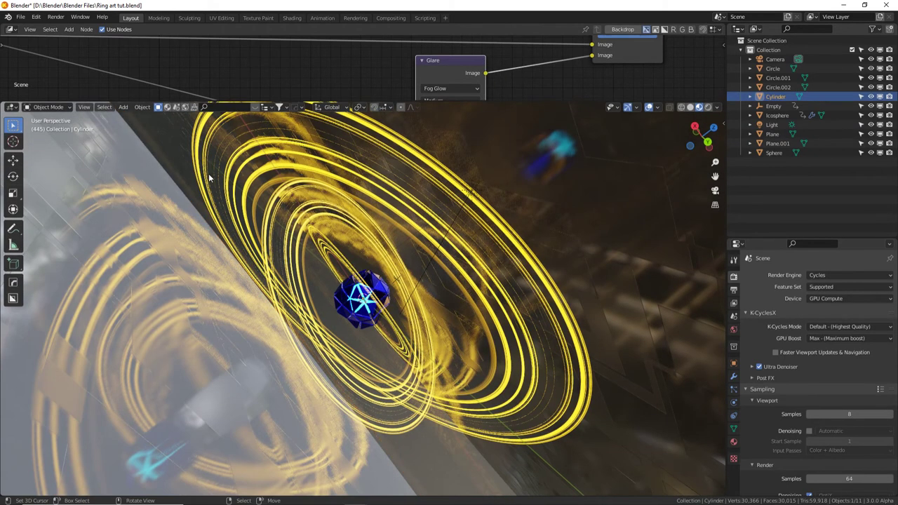
{"action": "left_click_drag", "start_coordinate": [175, 102], "coordinate": [176, 210]}
{"action": "left_click", "coordinate": [10, 29]}
{"action": "left_click", "coordinate": [38, 117]}
Change the scale of the uppermost Voronoi Texture node in the plane's Floor material.
{"action": "scroll", "coordinate": [240, 139], "scroll_direction": "down", "scroll_amount": 4}
{"action": "scroll", "coordinate": [340, 174], "scroll_direction": "up", "scroll_amount": 4}
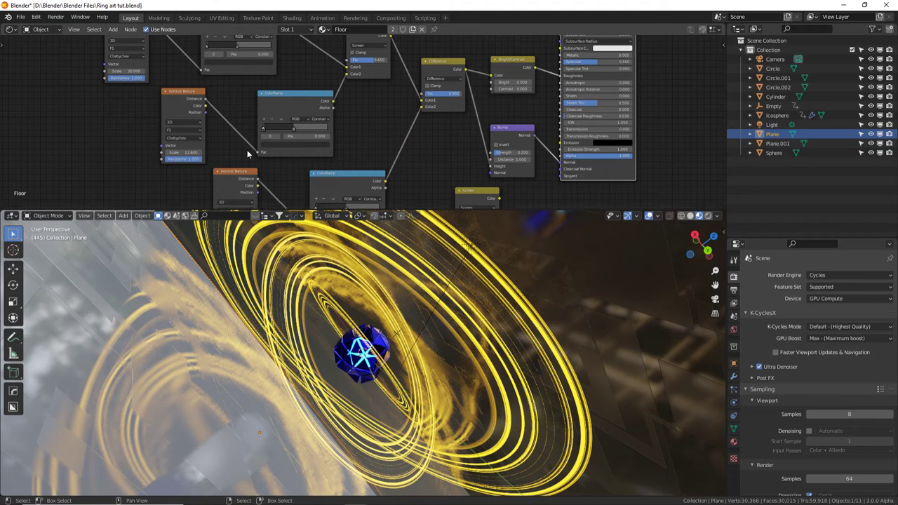
{"action": "scroll", "coordinate": [252, 155], "scroll_direction": "up", "scroll_amount": 2}
{"action": "middle_click_drag", "start_coordinate": [155, 149], "coordinate": [306, 99]}
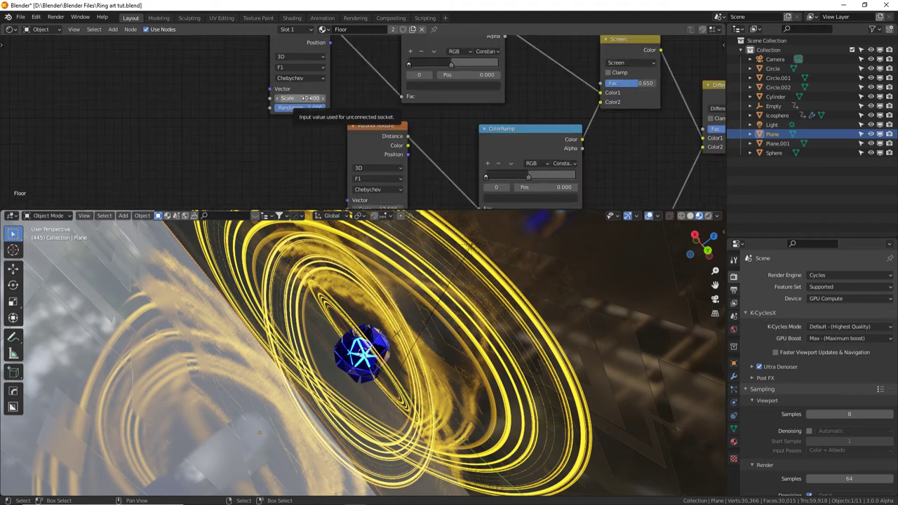
{"action": "left_click", "coordinate": [306, 98]}
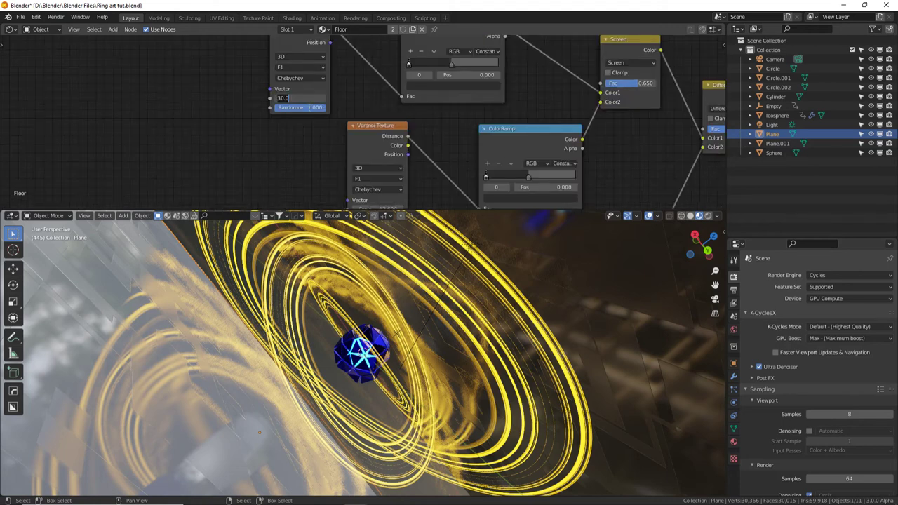
{"action": "key", "text": "Return"}
Set the scale of the Floor material's middle Voronoi Texture to 24 and of the lowest one to 40.
{"action": "scroll", "coordinate": [375, 131], "scroll_direction": "down", "scroll_amount": 3, "text": "shift"}
{"action": "left_click", "coordinate": [379, 130]}
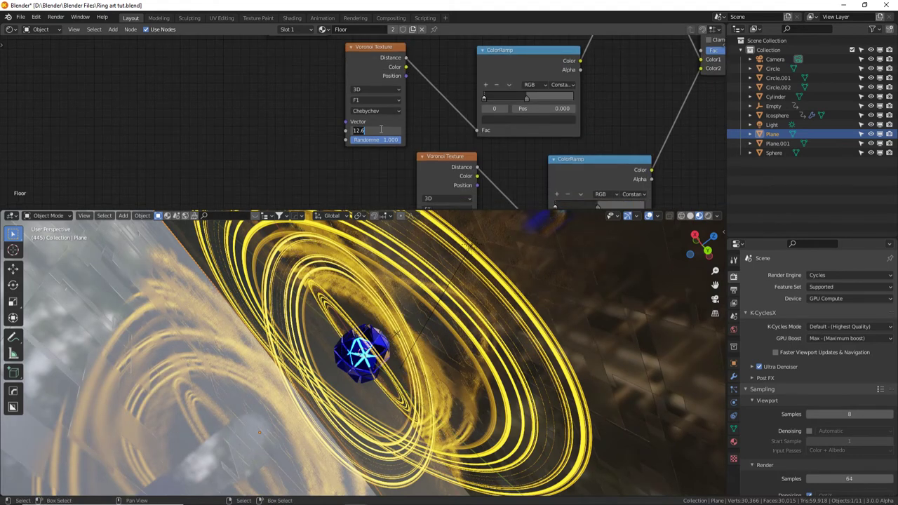
{"action": "type", "text": "24"}
{"action": "key", "text": "Return"}
{"action": "scroll", "coordinate": [421, 123], "scroll_direction": "down", "scroll_amount": 4, "text": "shift"}
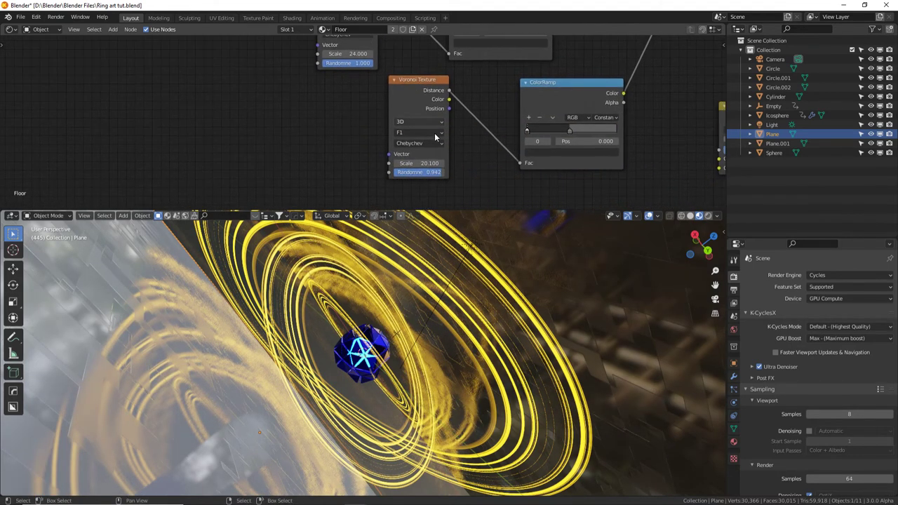
{"action": "left_click", "coordinate": [419, 163]}
{"action": "type", "text": "40"}
{"action": "key", "text": "Return"}
Select the Circle.001 ring and set its Ring material's emission strength to 100.
{"action": "middle_click_drag", "start_coordinate": [624, 489], "coordinate": [620, 445]}
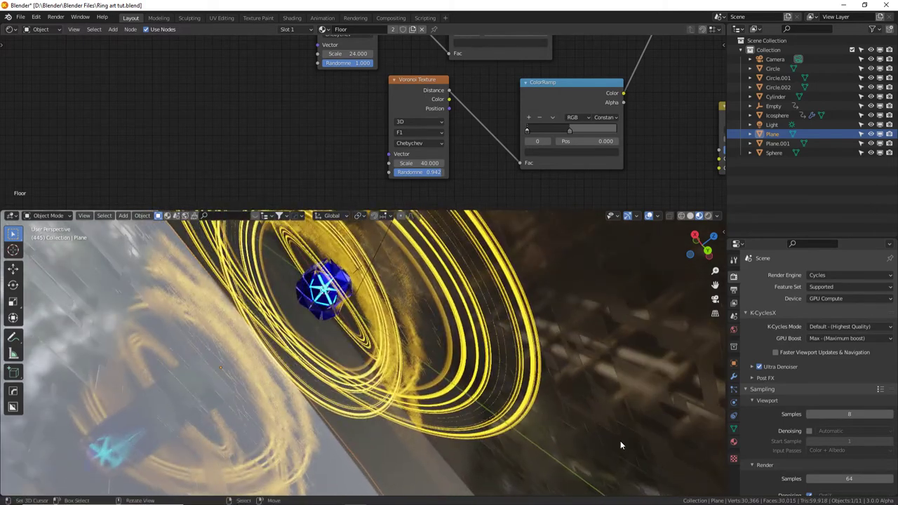
{"action": "left_click", "coordinate": [354, 335]}
{"action": "left_click", "coordinate": [353, 373]}
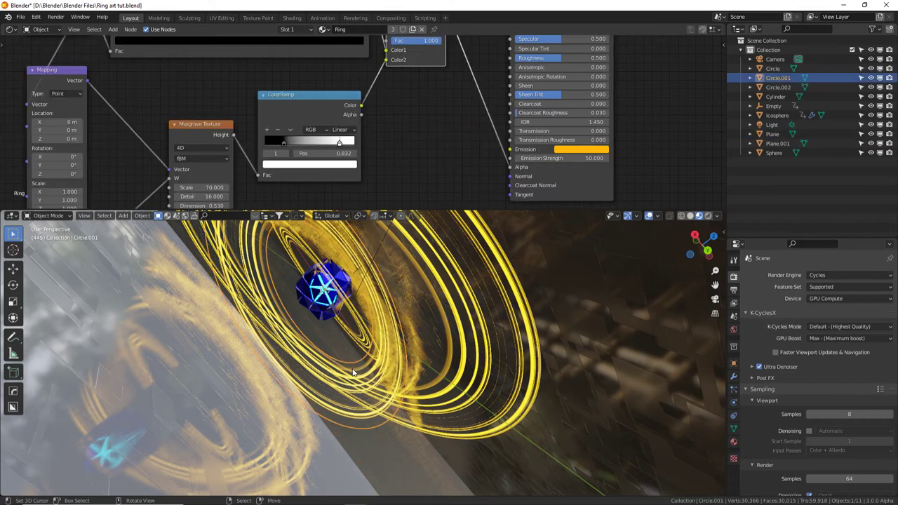
{"action": "left_click", "coordinate": [556, 158]}
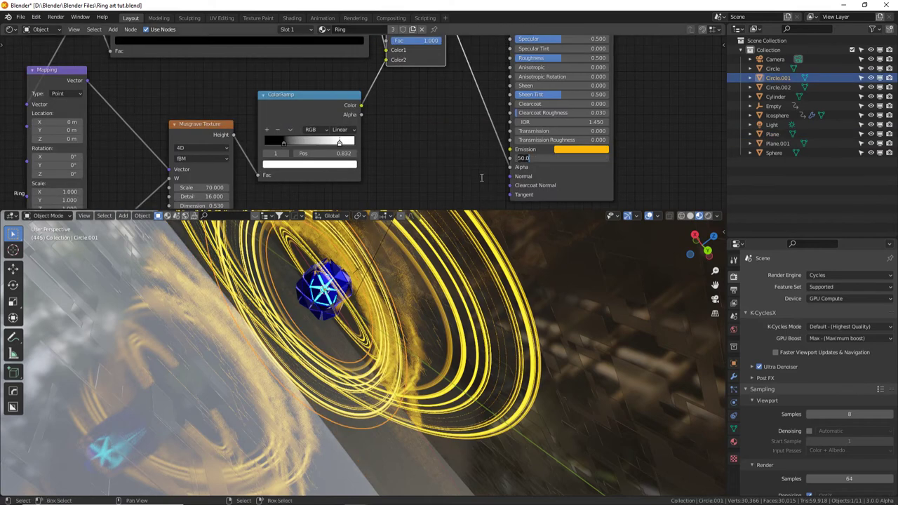
{"action": "type", "text": "100"}
{"action": "key", "text": "Return"}
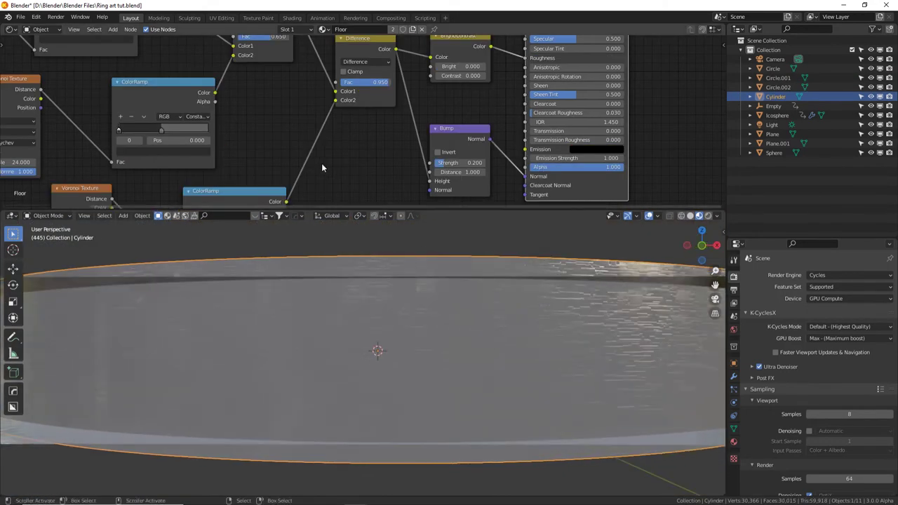
Add a UV Map node ahead of the Voronoi textures in the cylinder's Floor material.
{"action": "scroll", "coordinate": [475, 139], "scroll_direction": "down", "scroll_amount": 7}
{"action": "middle_click_drag", "start_coordinate": [228, 129], "coordinate": [256, 121]}
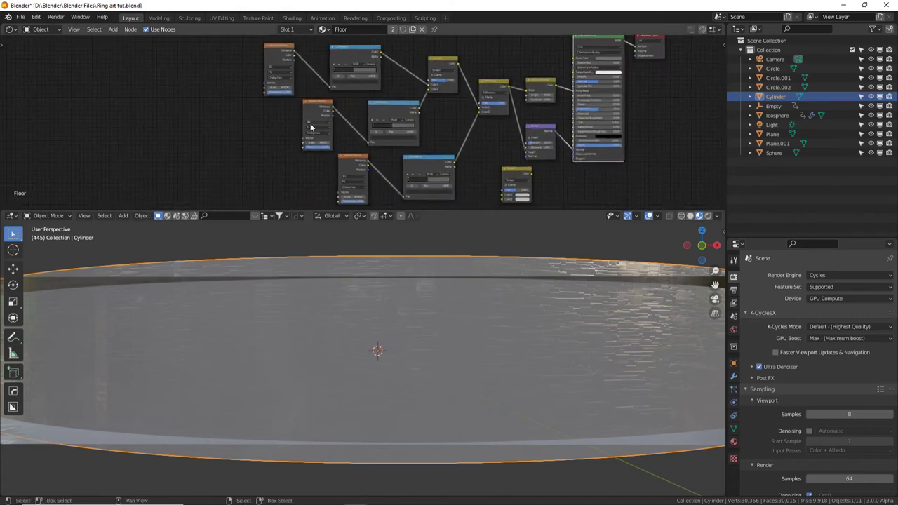
{"action": "middle_click_drag", "start_coordinate": [273, 130], "coordinate": [315, 128]}
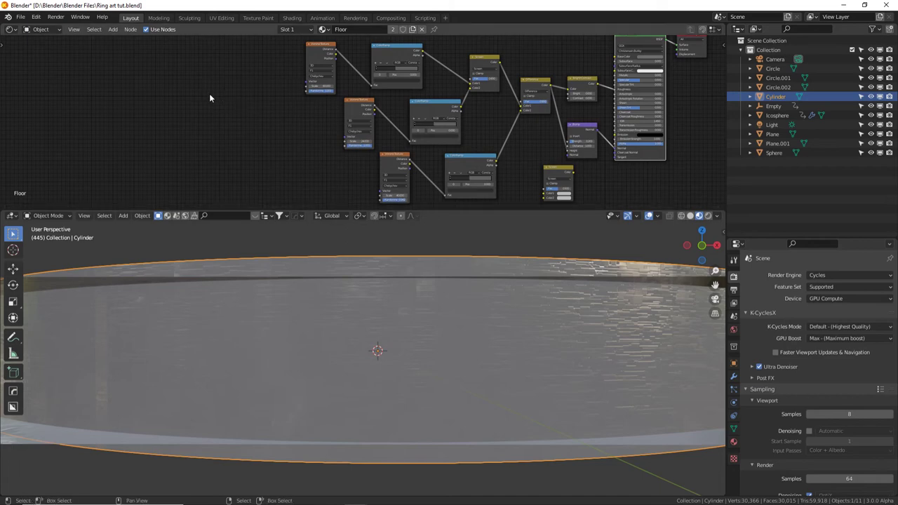
{"action": "key", "text": "F3"}
{"action": "type", "text": "uv"}
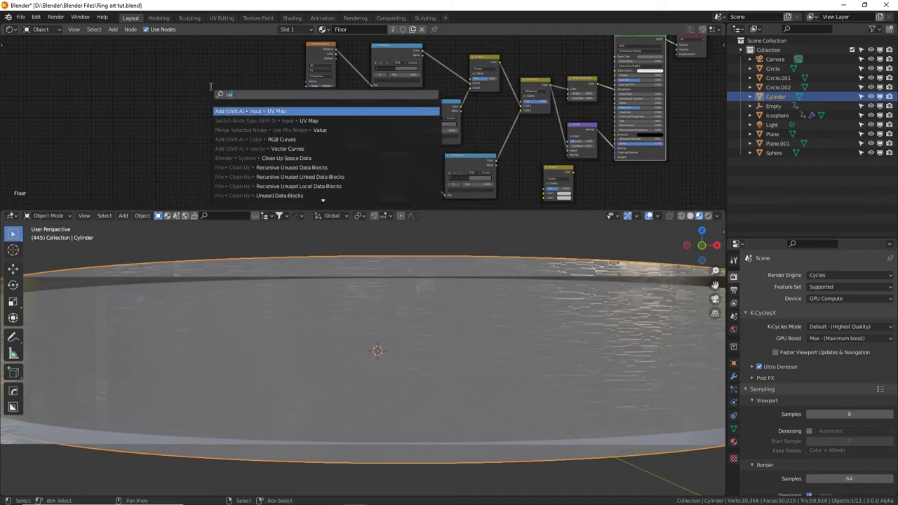
{"action": "key", "text": "Return"}
{"action": "left_click", "coordinate": [211, 89]}
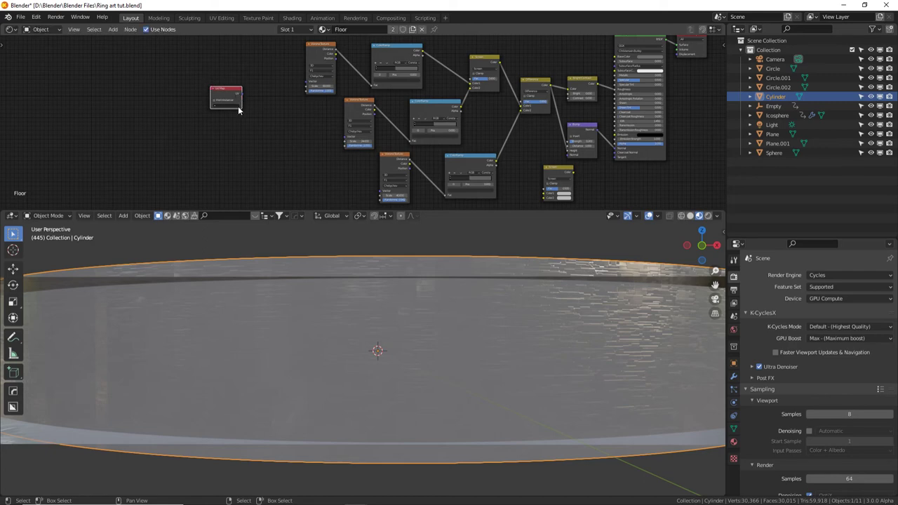
Connect the UV Map output to the Vector inputs of all three Voronoi Texture nodes.
{"action": "left_click_drag", "start_coordinate": [239, 93], "coordinate": [307, 83]}
{"action": "left_click_drag", "start_coordinate": [242, 97], "coordinate": [349, 139]}
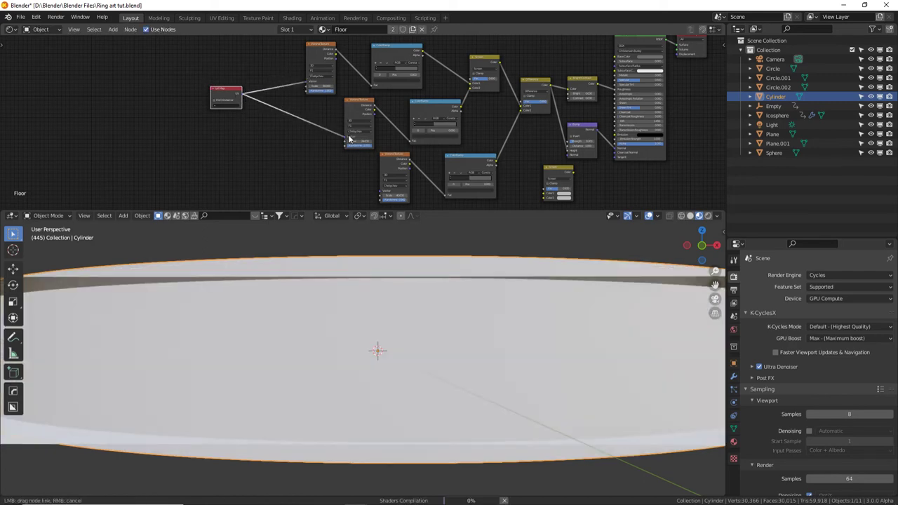
{"action": "left_click_drag", "start_coordinate": [249, 94], "coordinate": [380, 190]}
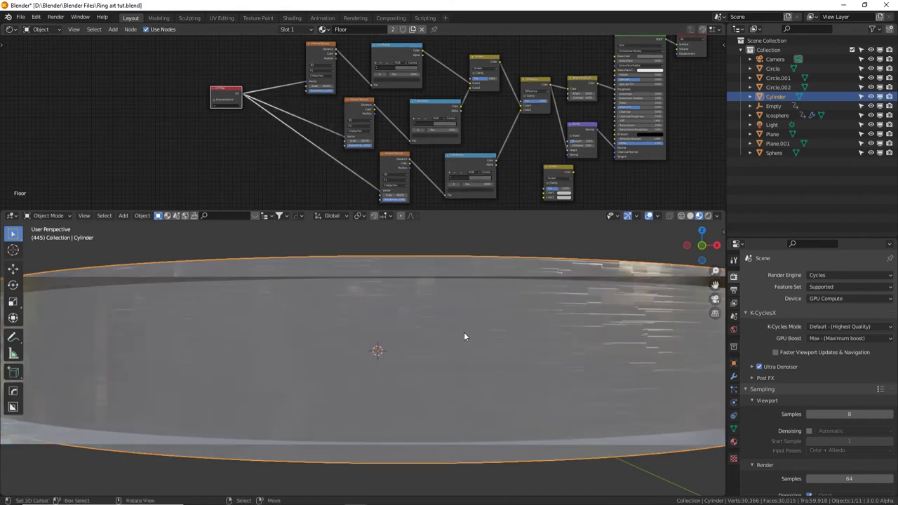
{"action": "middle_click_drag", "start_coordinate": [466, 336], "coordinate": [591, 296]}
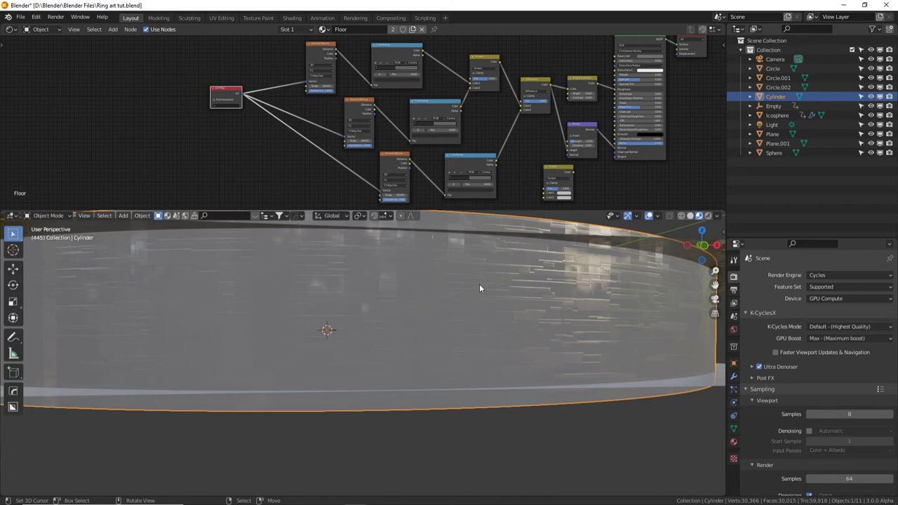
Replace the node editor with the UV Editor and select the cylinder's side-wall face loop in face-select edit mode.
{"action": "left_click", "coordinate": [11, 28]}
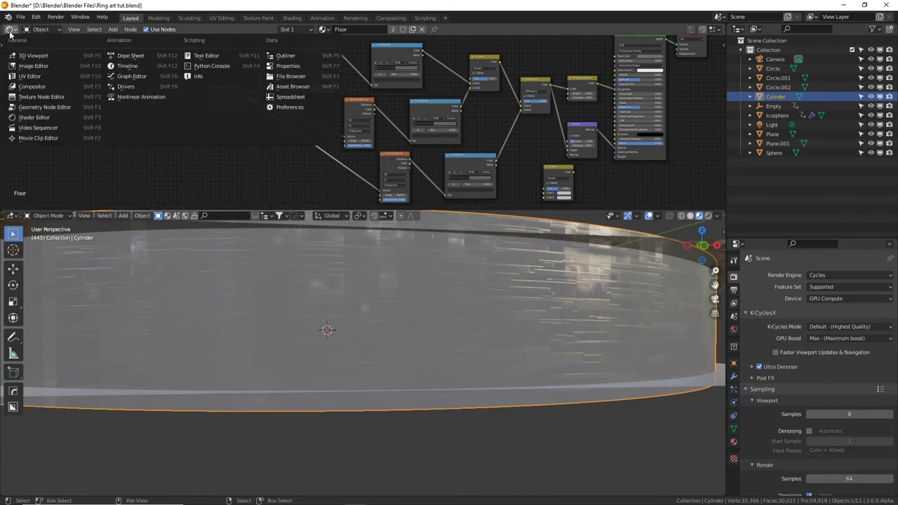
{"action": "left_click", "coordinate": [27, 76]}
{"action": "key", "text": "Tab"}
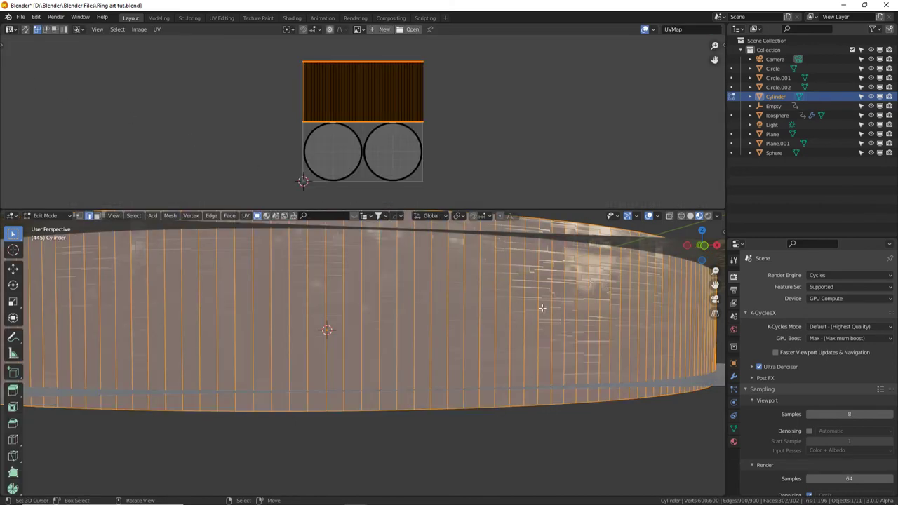
{"action": "left_click", "coordinate": [97, 217]}
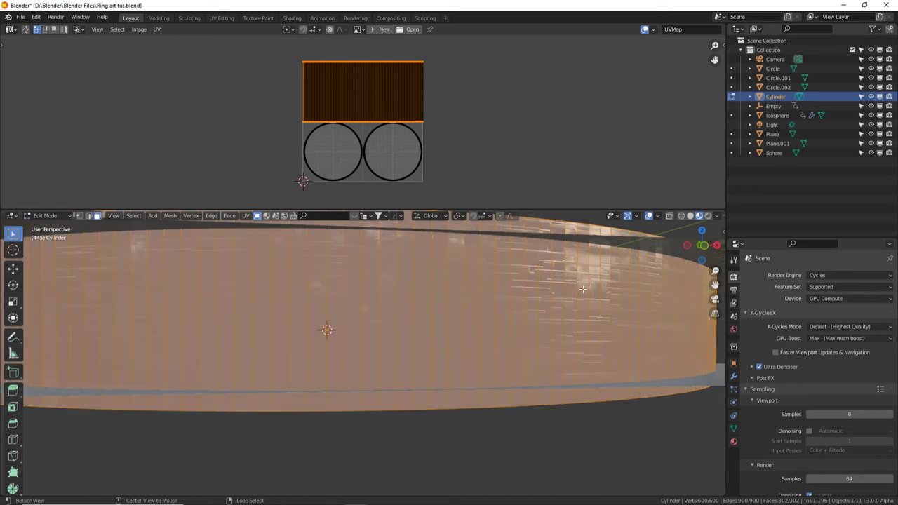
{"action": "key", "text": "alt+a"}
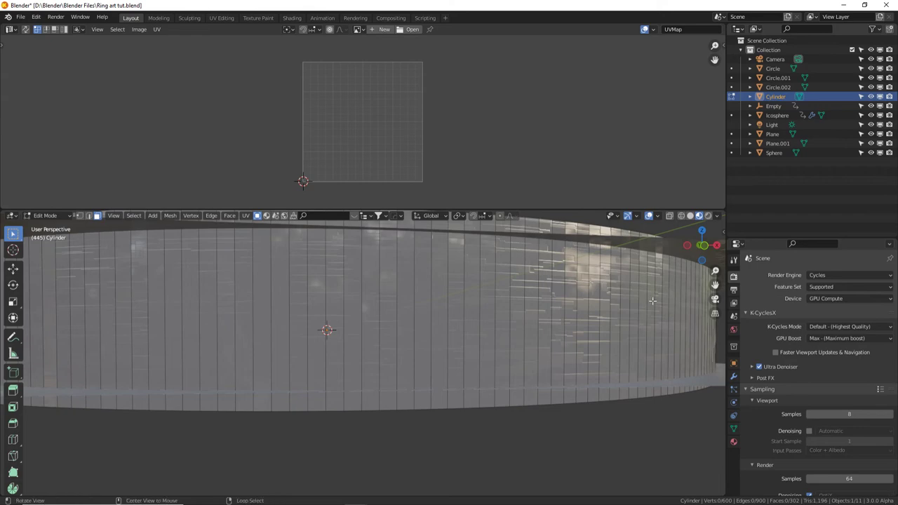
{"action": "left_click", "coordinate": [677, 300], "text": "alt"}
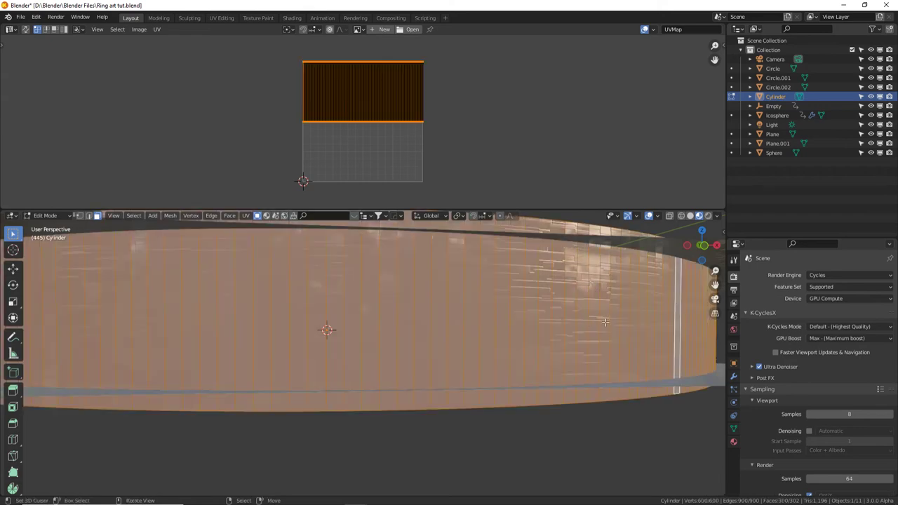
Stretch the cylinder wall's UVs along X to about 12 times their width.
{"action": "scroll", "coordinate": [204, 286], "scroll_direction": "down", "scroll_amount": 3}
{"action": "middle_click_drag", "start_coordinate": [203, 286], "coordinate": [242, 240]}
{"action": "scroll", "coordinate": [396, 110], "scroll_direction": "up", "scroll_amount": 1}
{"action": "scroll", "coordinate": [396, 109], "scroll_direction": "up", "scroll_amount": 2}
{"action": "middle_click_drag", "start_coordinate": [396, 109], "coordinate": [353, 111]}
{"action": "scroll", "coordinate": [352, 106], "scroll_direction": "down", "scroll_amount": 2}
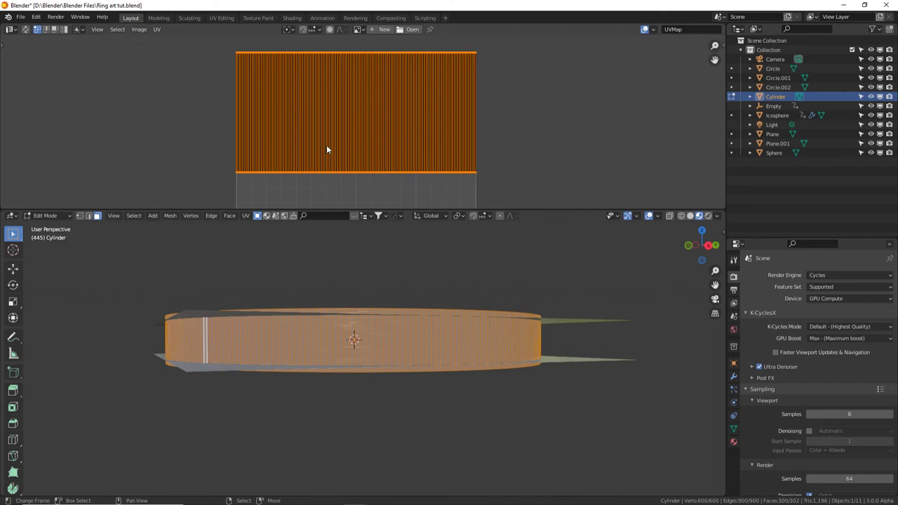
{"action": "scroll", "coordinate": [392, 310], "scroll_direction": "up", "scroll_amount": 5}
{"action": "scroll", "coordinate": [391, 310], "scroll_direction": "up", "scroll_amount": 1}
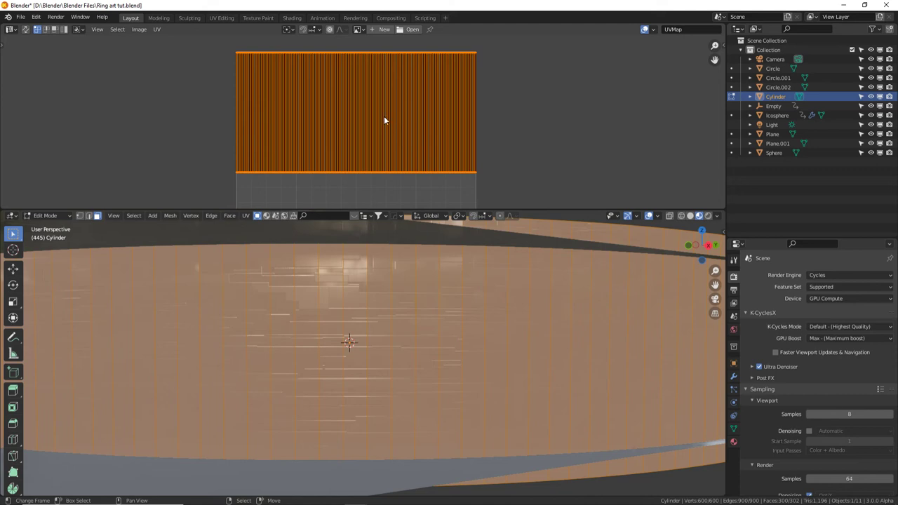
{"action": "key", "text": "s"}
{"action": "key", "text": "x"}
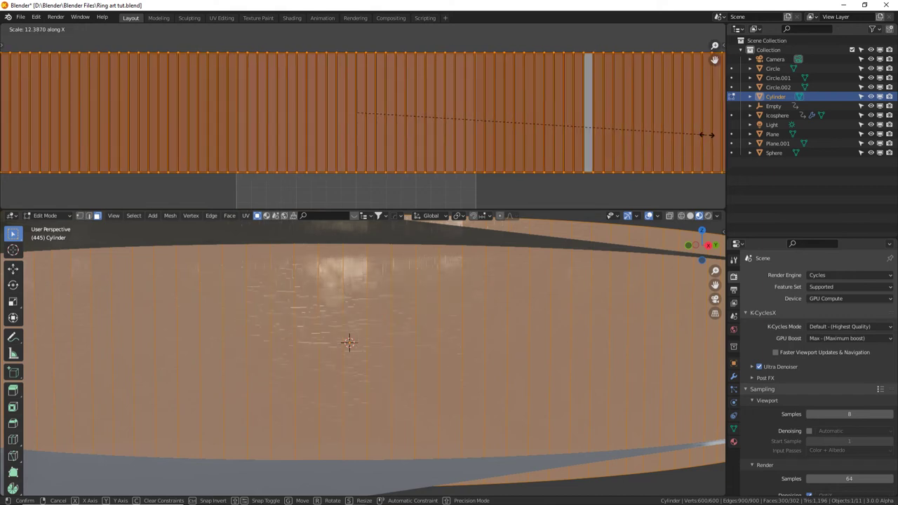
{"action": "left_click", "coordinate": [679, 134]}
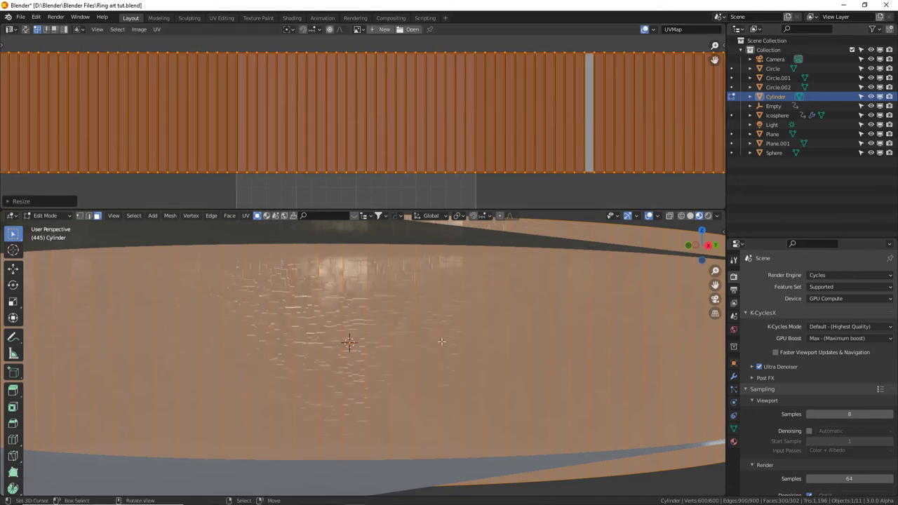
Scale the cylinder wall's UVs uniformly down to about a third, then return to the camera view in Object Mode.
{"action": "key", "text": "s"}
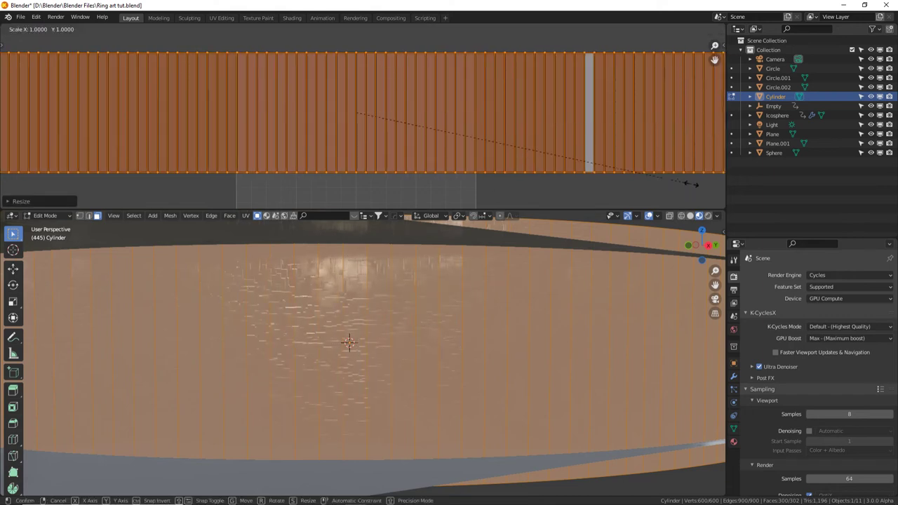
{"action": "left_click", "coordinate": [472, 133]}
{"action": "middle_click_drag", "start_coordinate": [469, 309], "coordinate": [471, 345]}
{"action": "key", "text": "KP_0"}
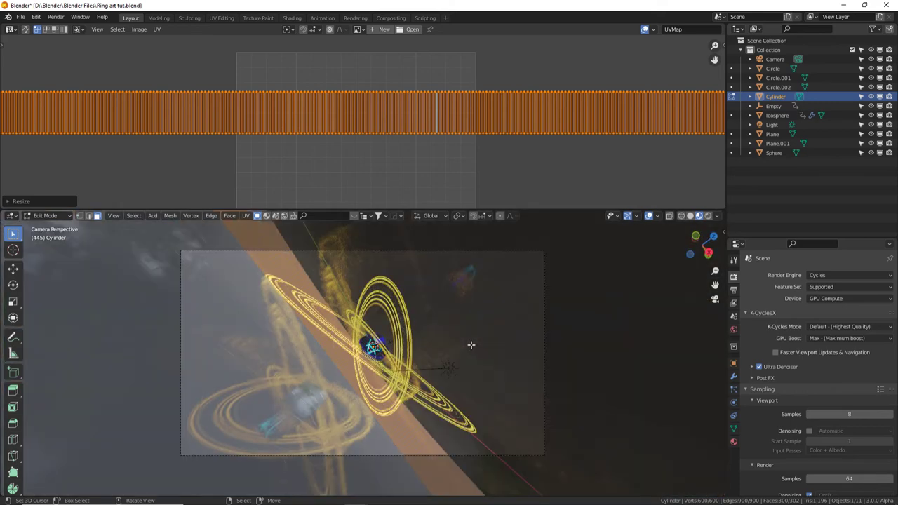
{"action": "key", "text": "Tab"}
Put Plane and Plane.001 into edit mode together and select all of their UVs.
{"action": "left_click", "coordinate": [490, 323]}
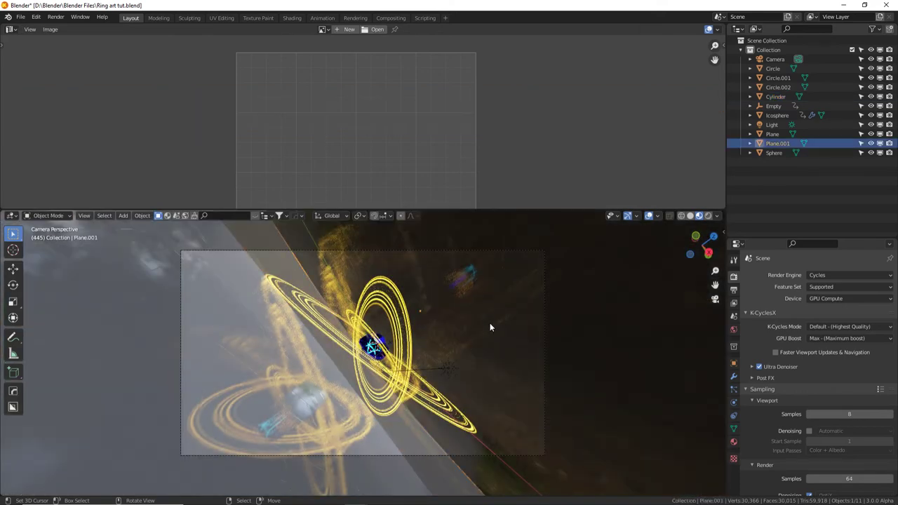
{"action": "left_click", "coordinate": [240, 391], "text": "shift"}
{"action": "left_click", "coordinate": [238, 369]}
{"action": "left_click", "coordinate": [241, 359]}
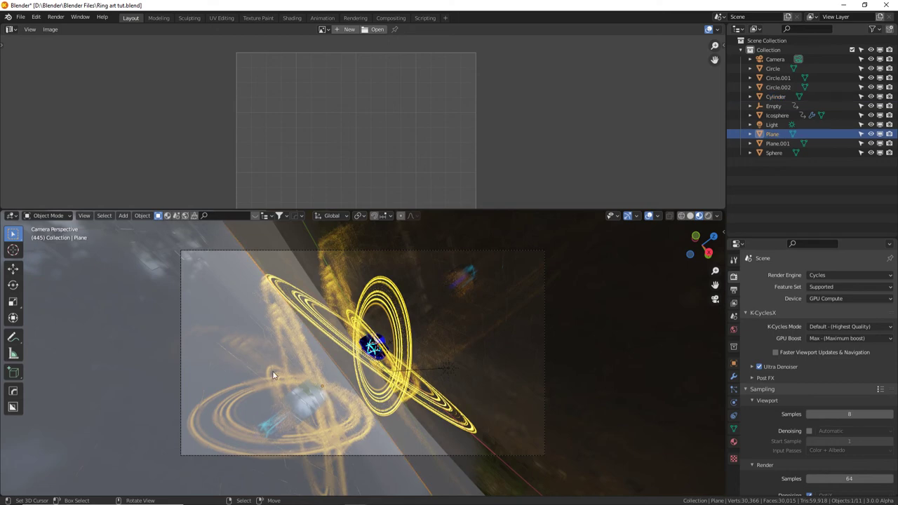
{"action": "key", "text": "Tab"}
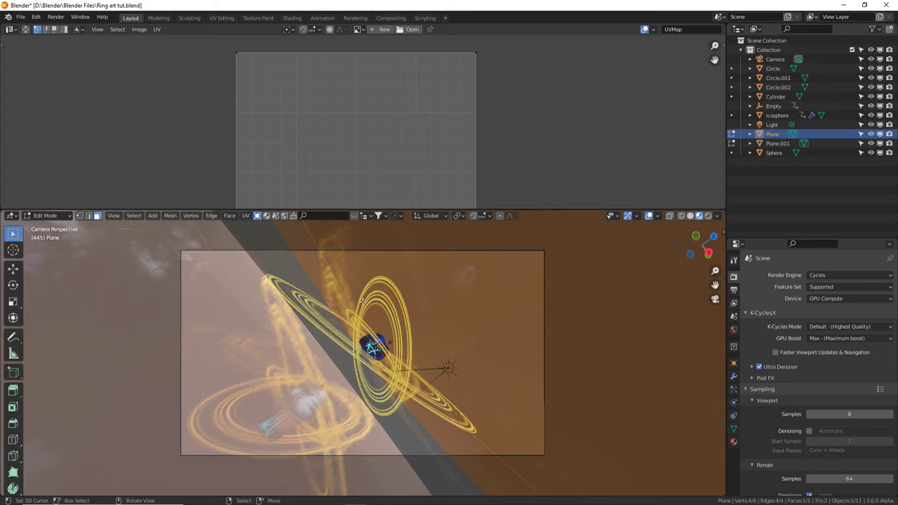
{"action": "scroll", "coordinate": [370, 144], "scroll_direction": "down", "scroll_amount": 5}
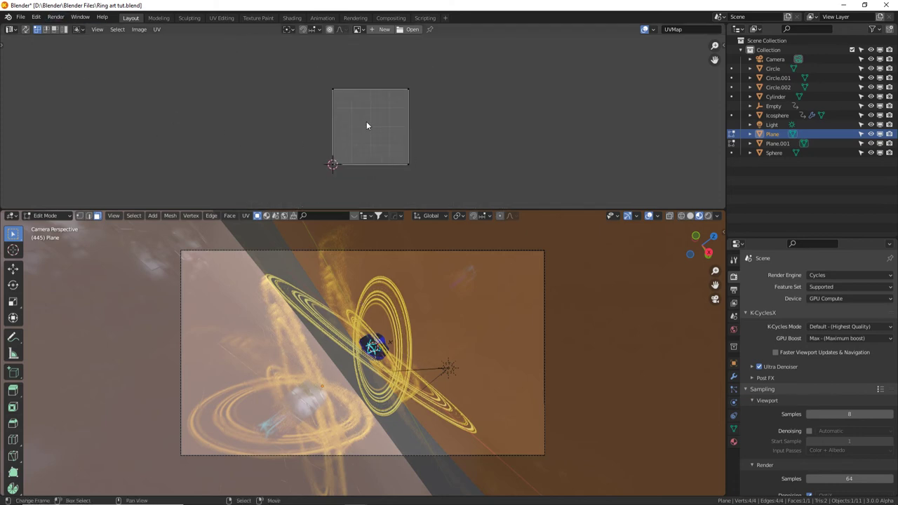
{"action": "key", "text": "a"}
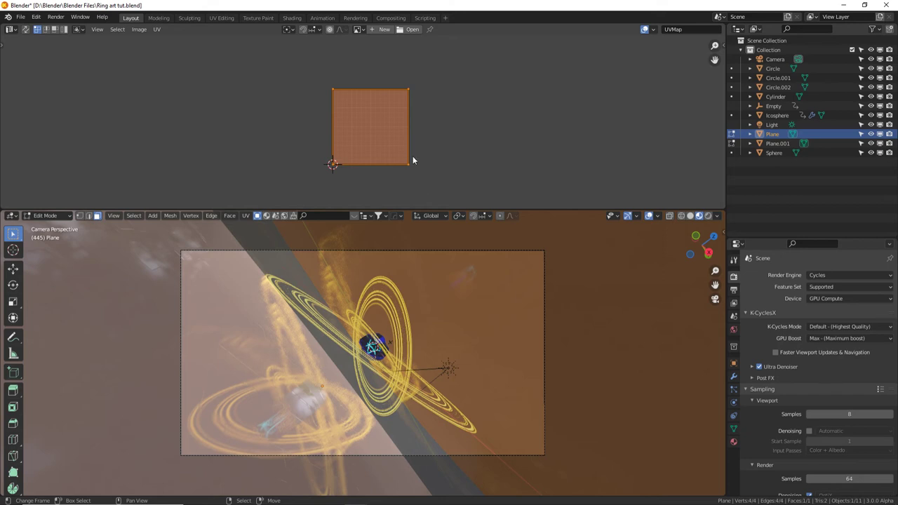
{"action": "scroll", "coordinate": [414, 246], "scroll_direction": "up", "scroll_amount": 2}
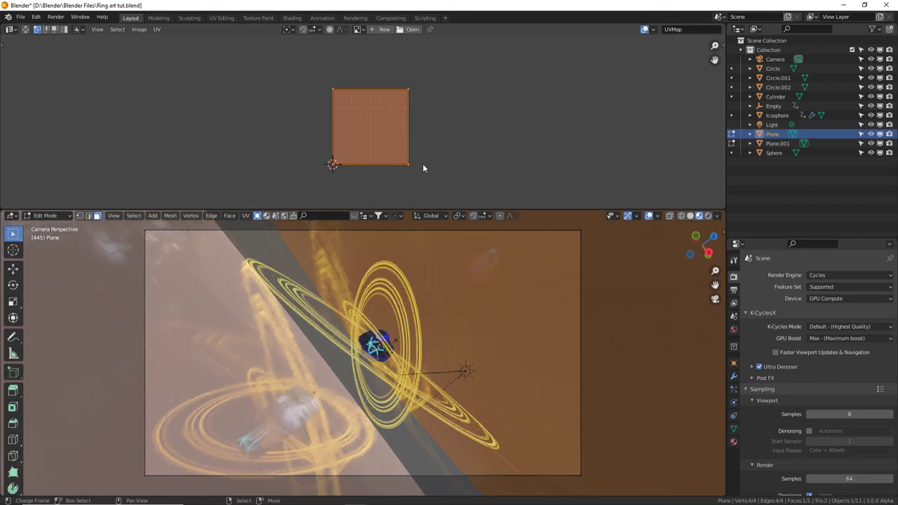
Enlarge both planes' UVs uniformly to about four times their size, then scale them up once more.
{"action": "key", "text": "s"}
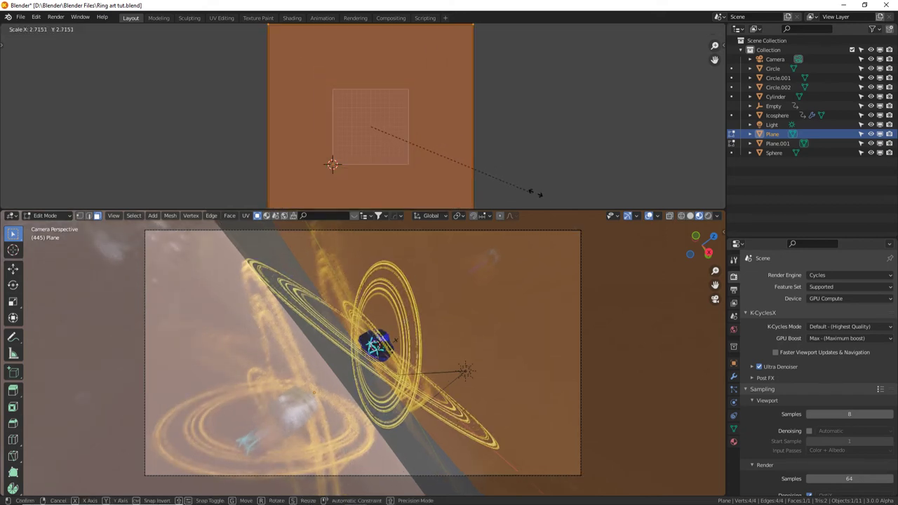
{"action": "left_click", "coordinate": [545, 166]}
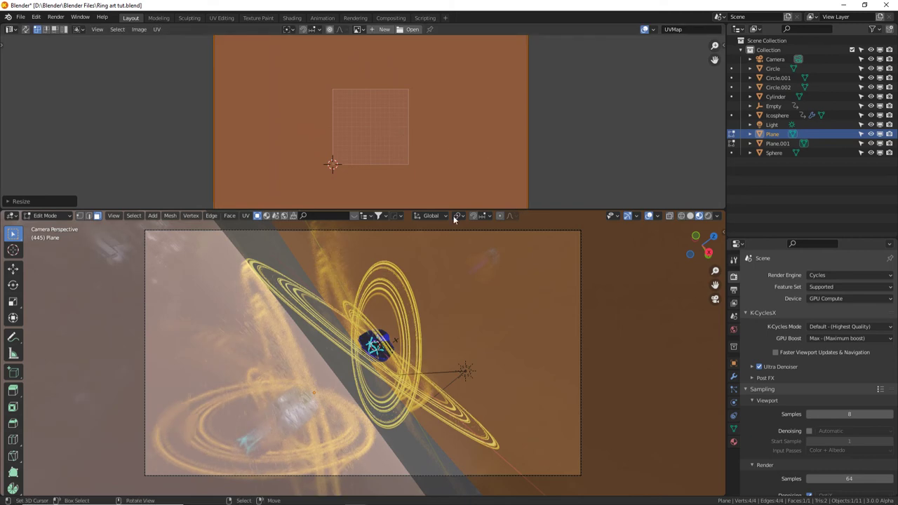
{"action": "left_click", "coordinate": [429, 159]}
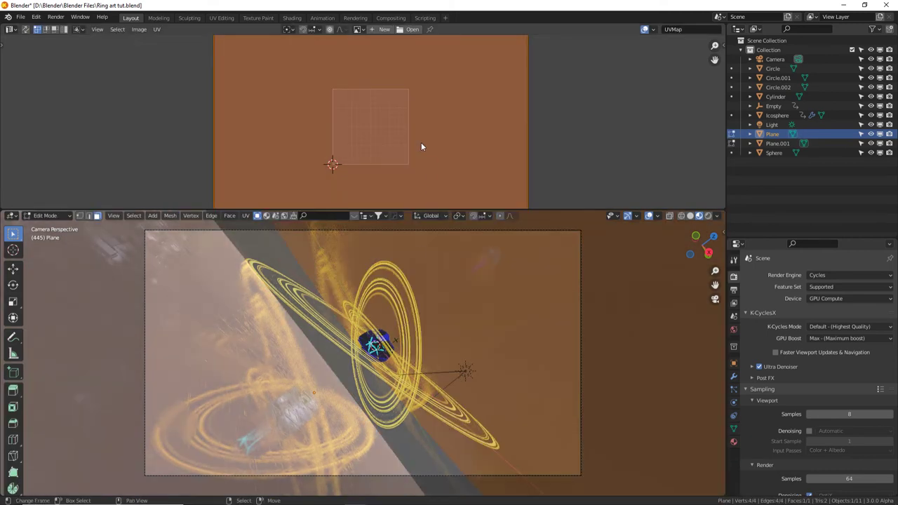
{"action": "key", "text": "s"}
{"action": "left_click", "coordinate": [597, 176]}
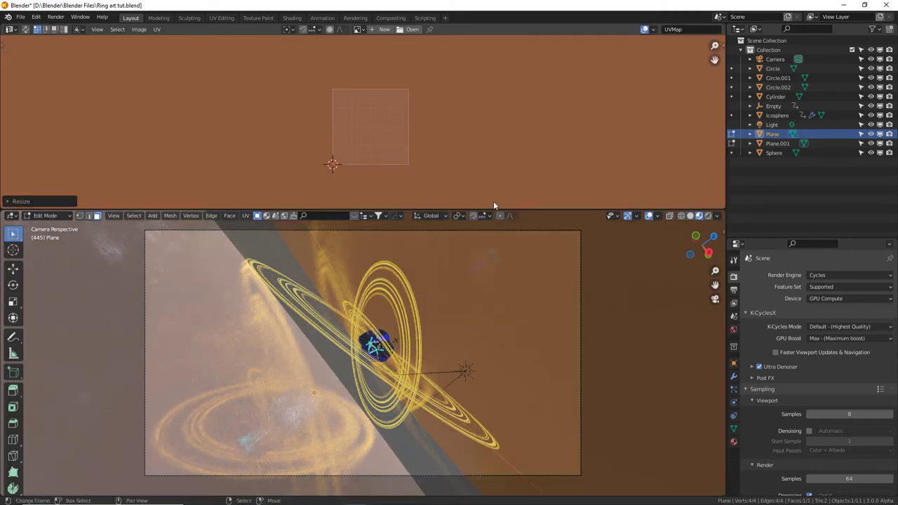
{"action": "key", "text": "s"}
{"action": "key", "text": "Escape"}
{"action": "key", "text": "s"}
{"action": "key", "text": "Escape"}
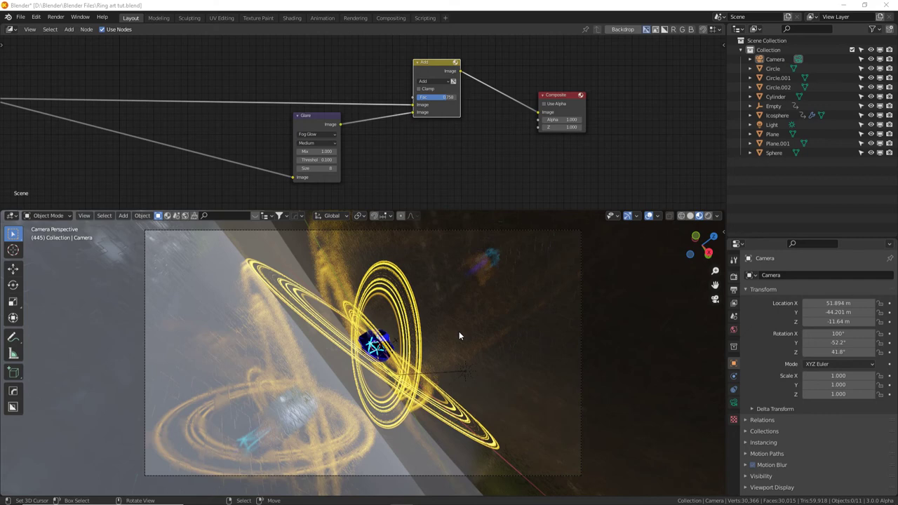
Select the camera, enlarge the 3D viewport, and enable Depth of Field in the camera's settings.
{"action": "left_click", "coordinate": [440, 231]}
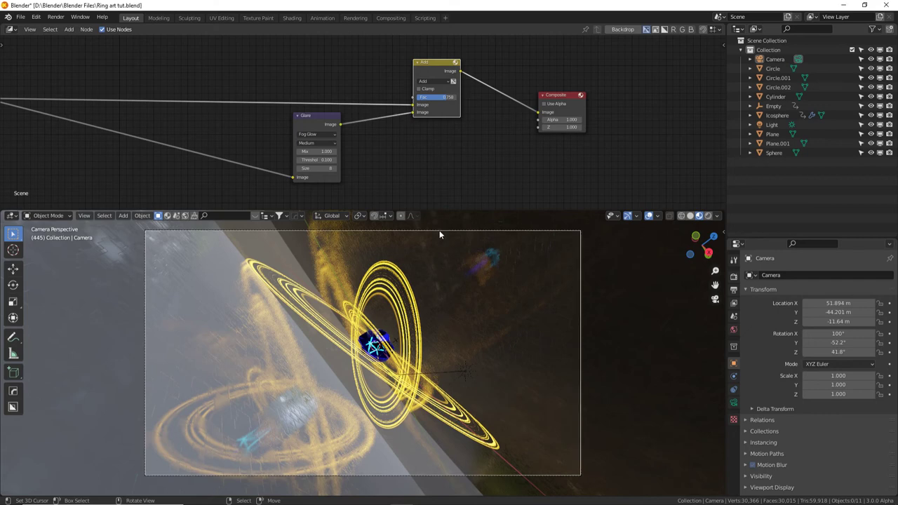
{"action": "left_click_drag", "start_coordinate": [438, 210], "coordinate": [438, 101]}
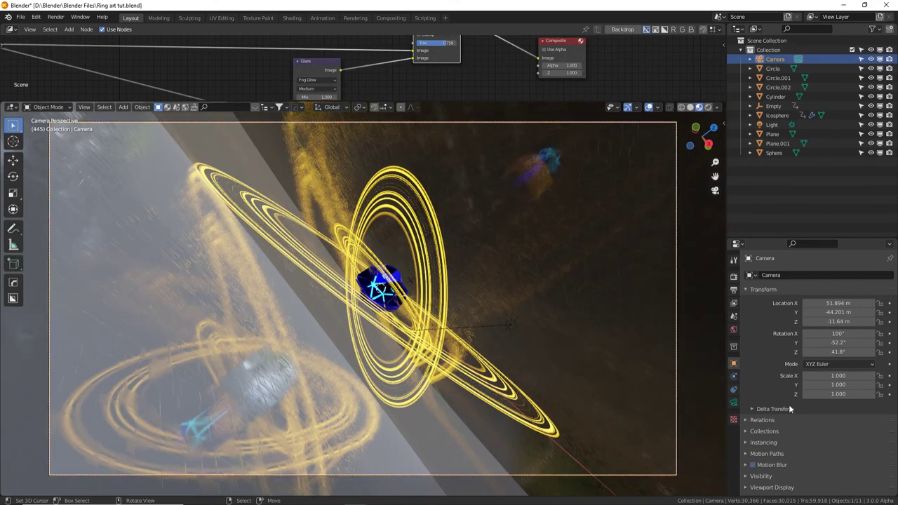
{"action": "left_click", "coordinate": [734, 403]}
{"action": "left_click", "coordinate": [779, 423]}
{"action": "scroll", "coordinate": [783, 345], "scroll_direction": "down", "scroll_amount": 2}
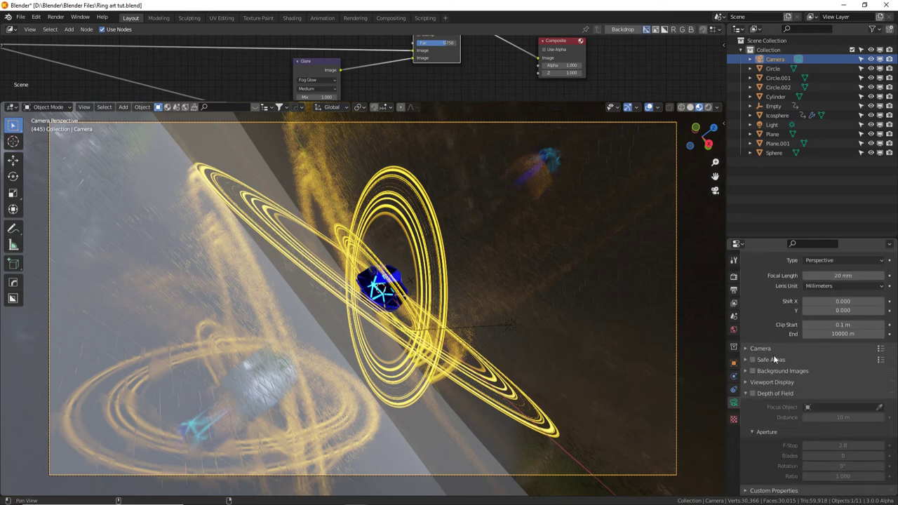
{"action": "left_click", "coordinate": [753, 394]}
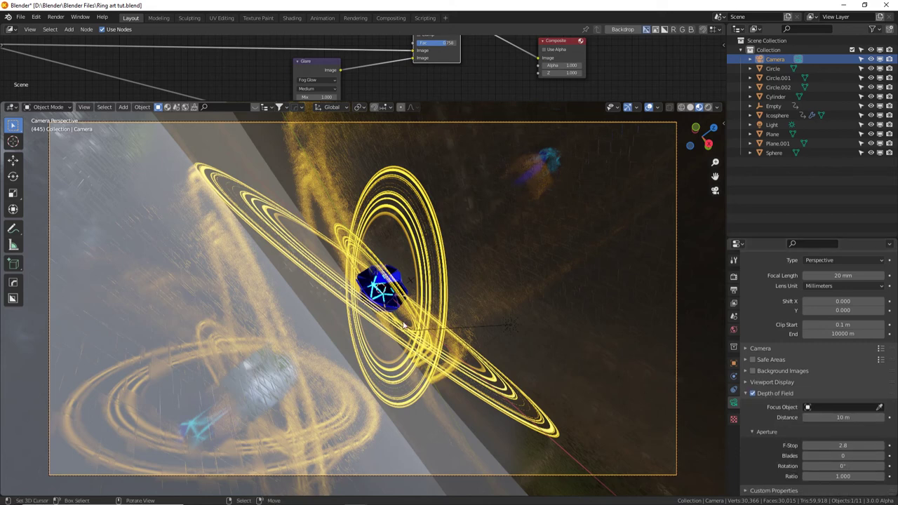
Turn on the camera's Limits in its viewport display and view the scene from the front.
{"action": "left_click", "coordinate": [748, 382]}
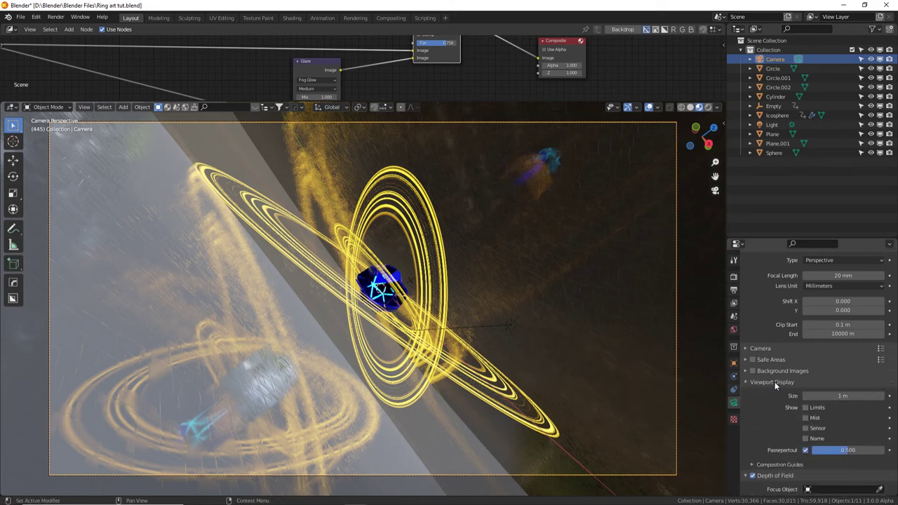
{"action": "left_click", "coordinate": [805, 407]}
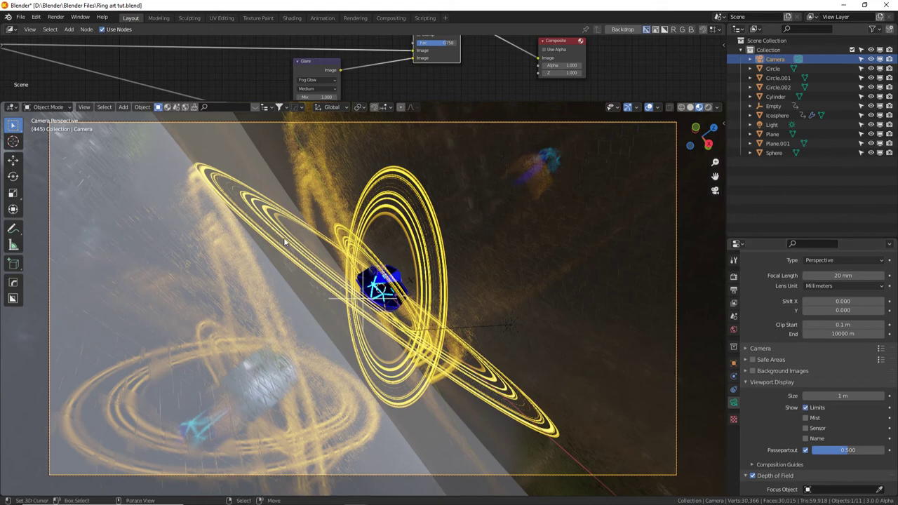
{"action": "key", "text": "KP_1"}
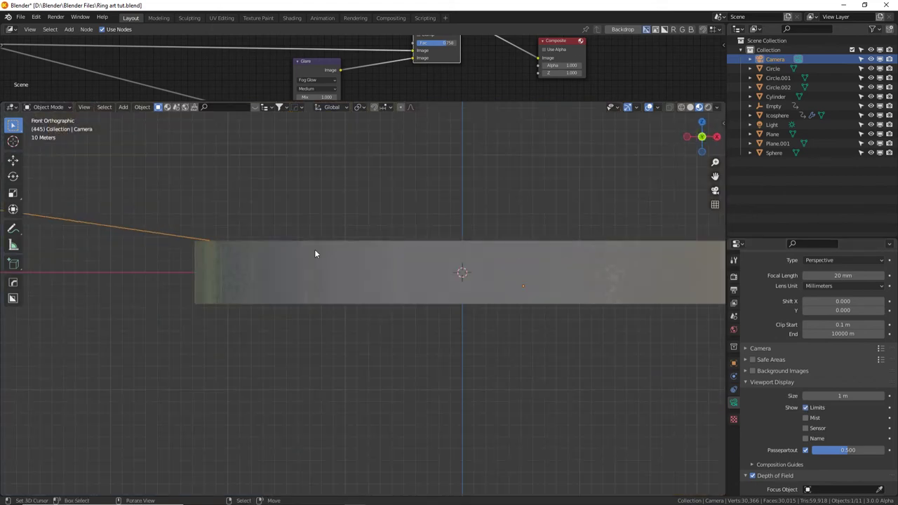
{"action": "middle_click_drag", "start_coordinate": [524, 252], "coordinate": [323, 277], "text": "shift"}
Hide the cylinder wall in the viewport so the rings and core can be seen in front view.
{"action": "left_click", "coordinate": [323, 276]}
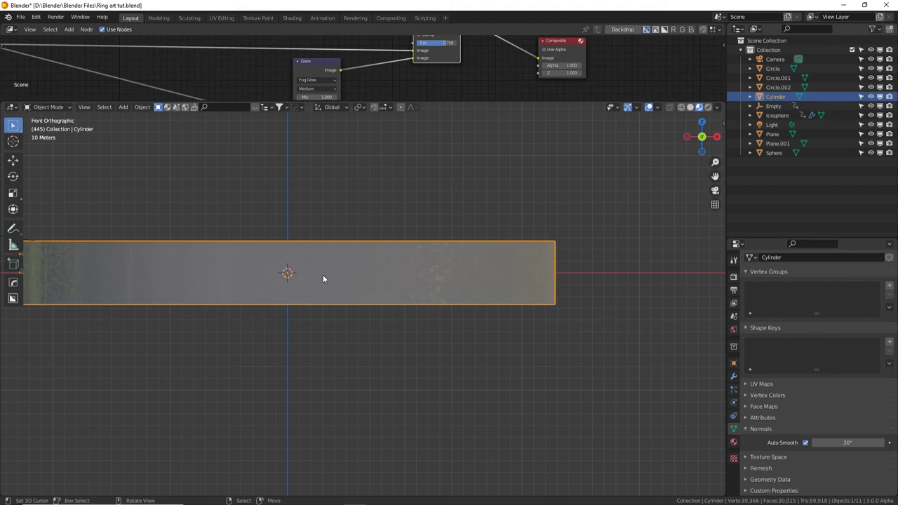
{"action": "key", "text": "h"}
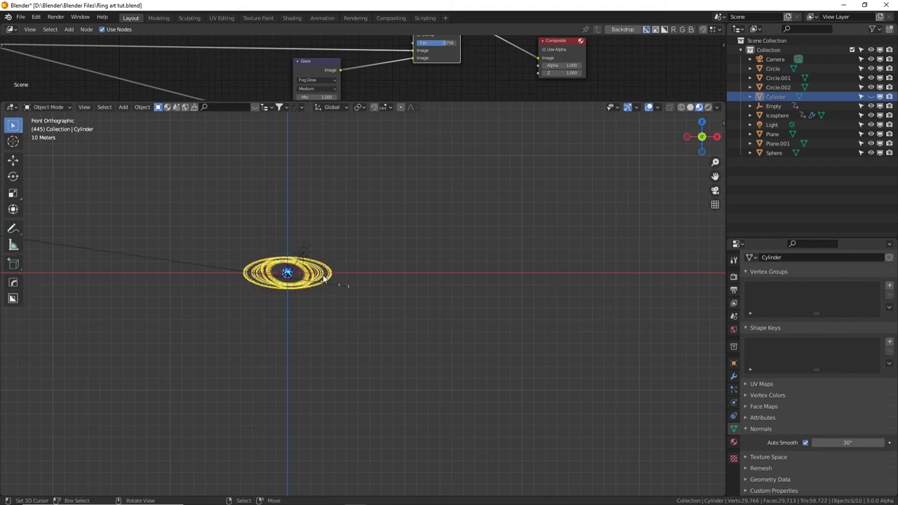
{"action": "middle_click_drag", "start_coordinate": [325, 283], "coordinate": [385, 287], "text": "shift"}
{"action": "scroll", "coordinate": [385, 288], "scroll_direction": "up", "scroll_amount": 6}
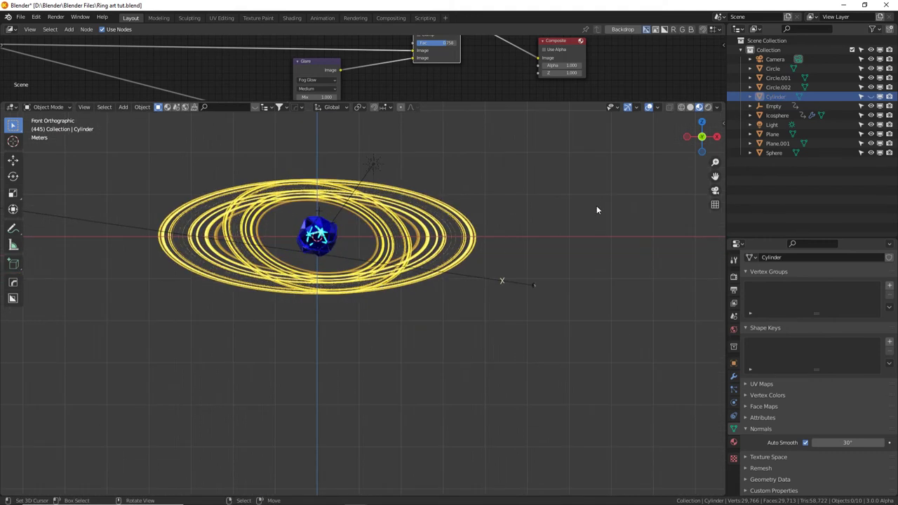
Select the camera, inspect its focus marker beside the rings, and turn off its Limits display.
{"action": "left_click", "coordinate": [775, 59]}
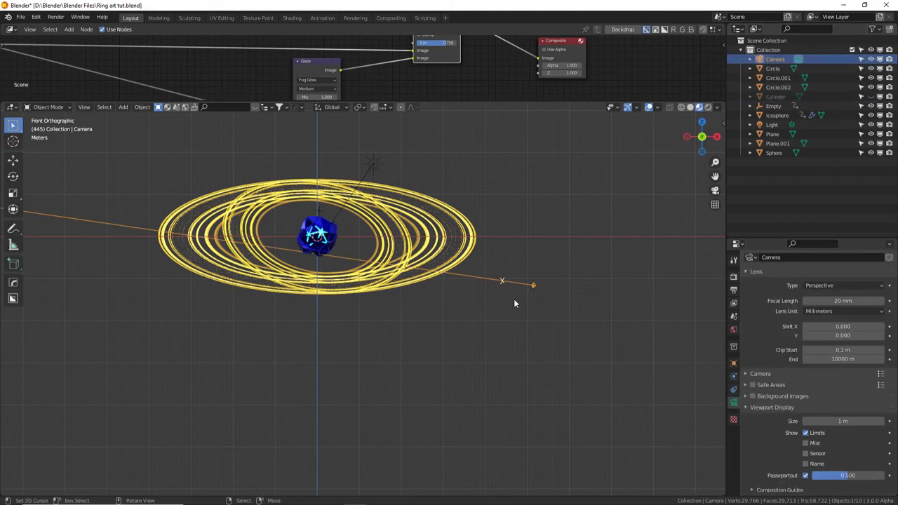
{"action": "scroll", "coordinate": [524, 302], "scroll_direction": "up", "scroll_amount": 5}
{"action": "middle_click_drag", "start_coordinate": [590, 356], "coordinate": [531, 321], "text": "shift"}
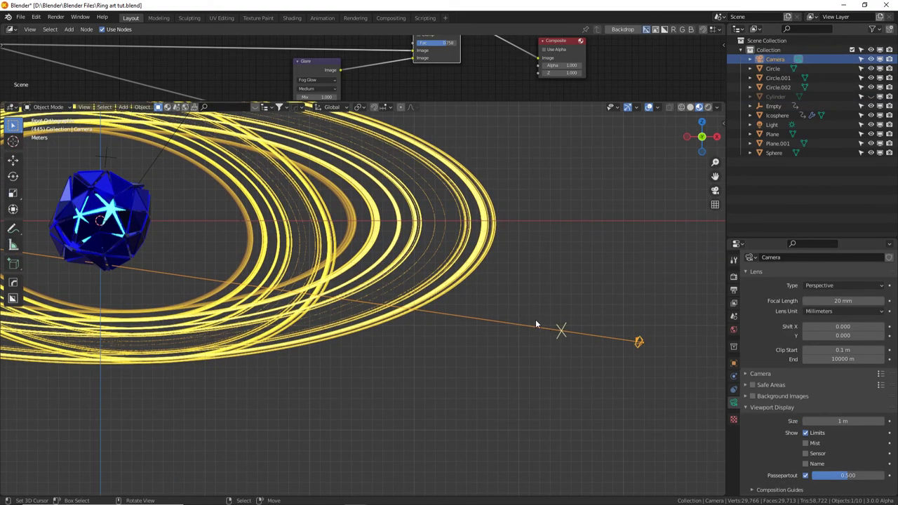
{"action": "left_click", "coordinate": [806, 433]}
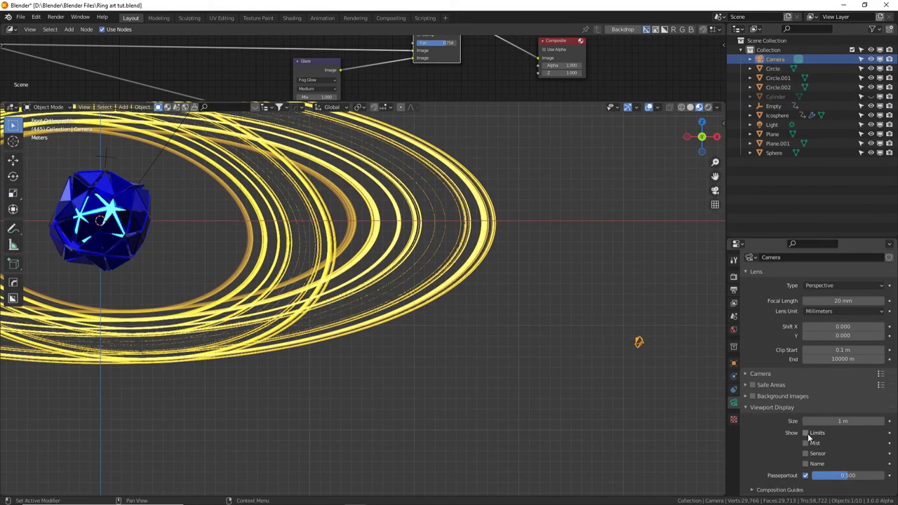
Turn the camera's Limits display on and move the focus marker near the core to a focus distance of 66 m.
{"action": "left_click", "coordinate": [806, 433]}
{"action": "middle_click_drag", "start_coordinate": [623, 369], "coordinate": [512, 384]}
{"action": "left_click_drag", "start_coordinate": [512, 386], "coordinate": [433, 381]}
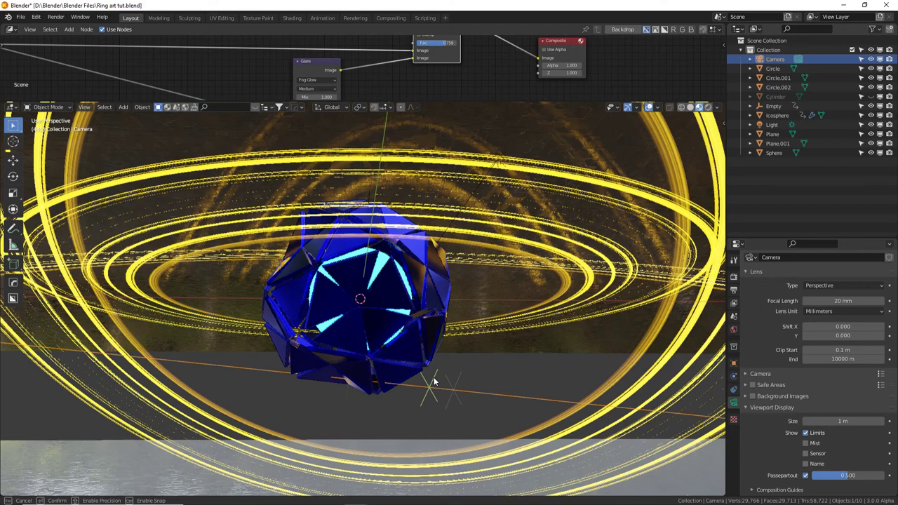
{"action": "left_click_drag", "start_coordinate": [434, 381], "coordinate": [433, 381]}
{"action": "mouse_move", "coordinate": [434, 381]}
{"action": "middle_mouse_down"}
{"action": "mouse_move", "coordinate": [481, 372]}
{"action": "mouse_move", "coordinate": [451, 381]}
{"action": "middle_mouse_up"}
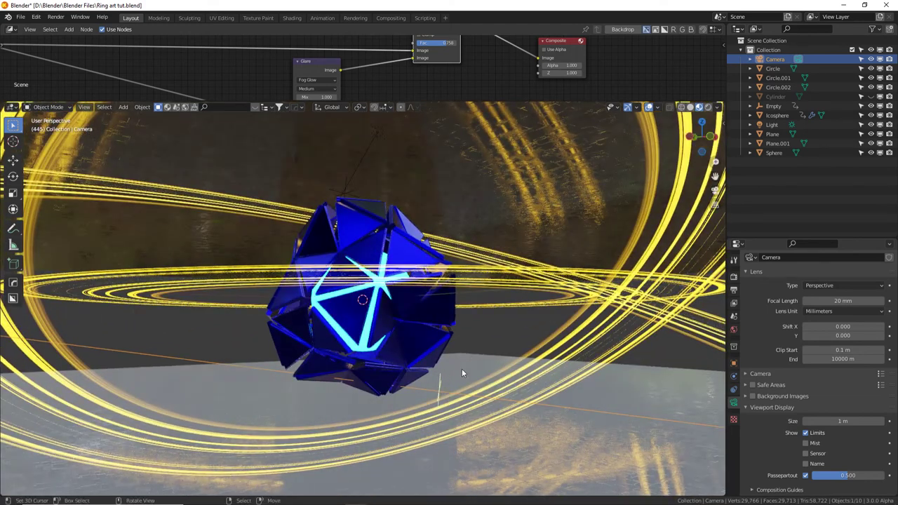
{"action": "mouse_move", "coordinate": [442, 378]}
{"action": "left_mouse_down"}
{"action": "mouse_move", "coordinate": [101, 299]}
{"action": "mouse_move", "coordinate": [295, 312]}
{"action": "mouse_move", "coordinate": [424, 333]}
{"action": "mouse_move", "coordinate": [432, 344]}
{"action": "left_mouse_up"}
{"action": "middle_click_drag", "start_coordinate": [431, 344], "coordinate": [400, 351]}
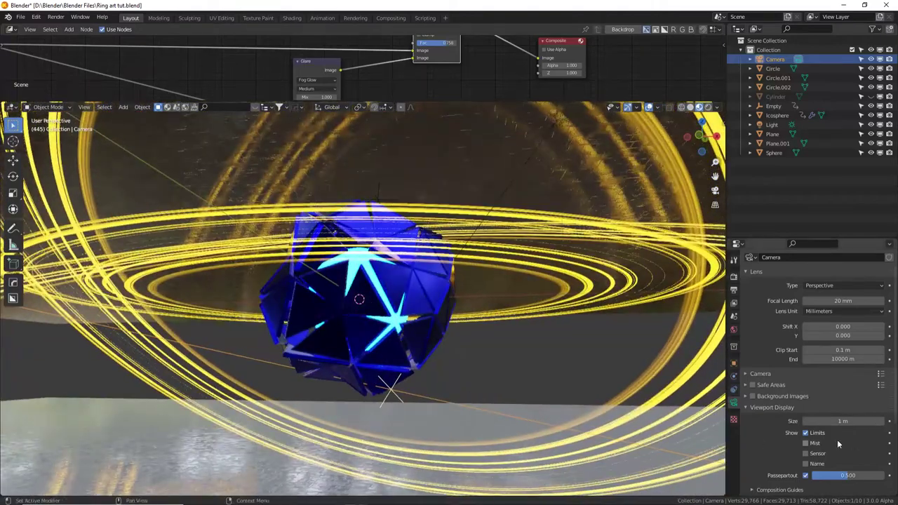
Try the Icosphere as the camera's Depth of Field focus object and clear the choice.
{"action": "scroll", "coordinate": [754, 322], "scroll_direction": "down", "scroll_amount": 2}
{"action": "scroll", "coordinate": [753, 322], "scroll_direction": "down", "scroll_amount": 3}
{"action": "left_click", "coordinate": [879, 407]}
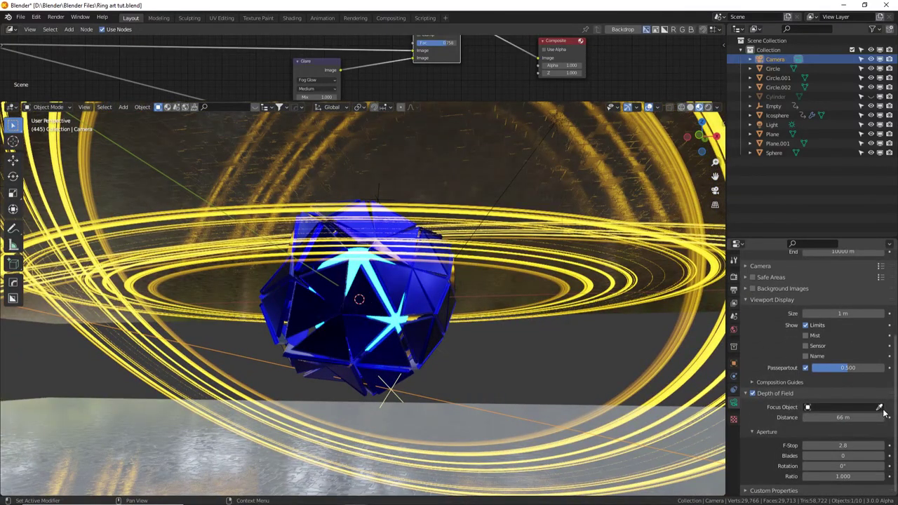
{"action": "left_click", "coordinate": [423, 321]}
{"action": "middle_click_drag", "start_coordinate": [419, 325], "coordinate": [449, 354]}
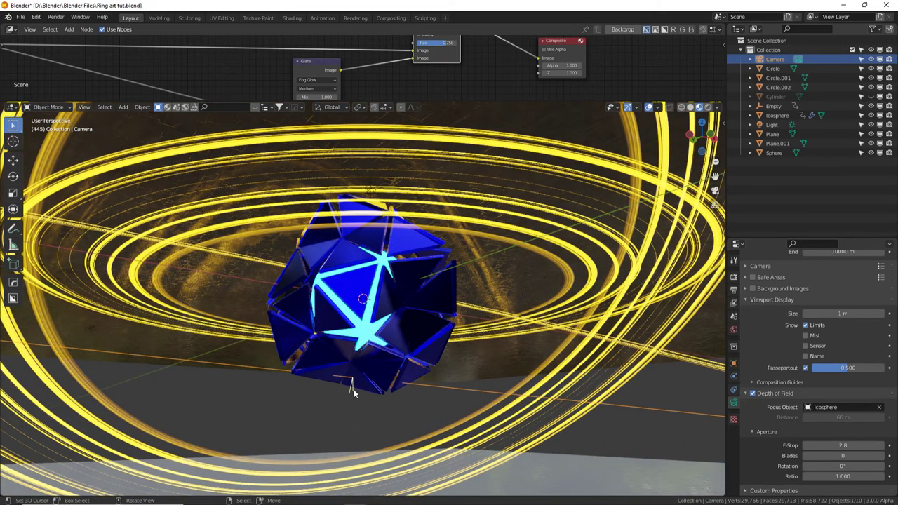
{"action": "left_click", "coordinate": [879, 407]}
Select the sphere inside the core and raise the Emission strength of its Center sphere material.
{"action": "middle_click_drag", "start_coordinate": [537, 374], "coordinate": [501, 378]}
{"action": "left_click", "coordinate": [379, 309]}
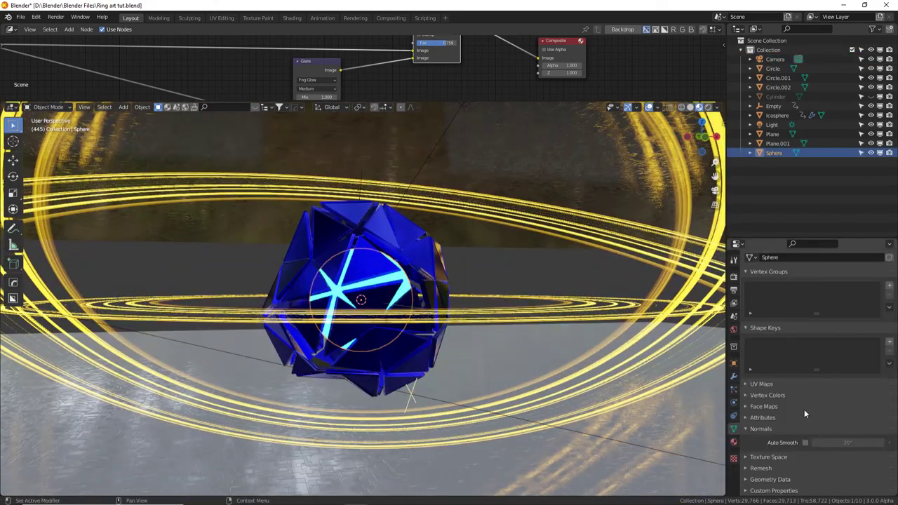
{"action": "left_click", "coordinate": [733, 442]}
{"action": "double_click", "coordinate": [845, 359]}
{"action": "type", "text": "1"}
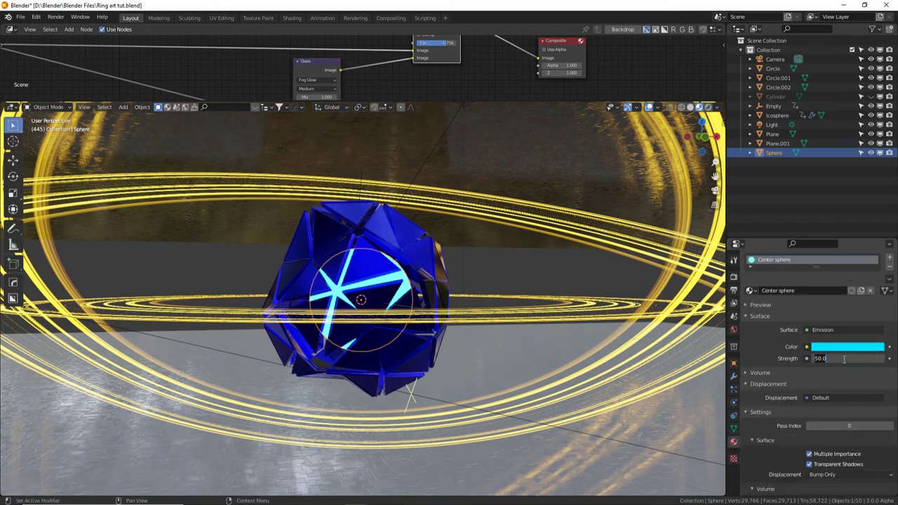
{"action": "key", "text": "Return"}
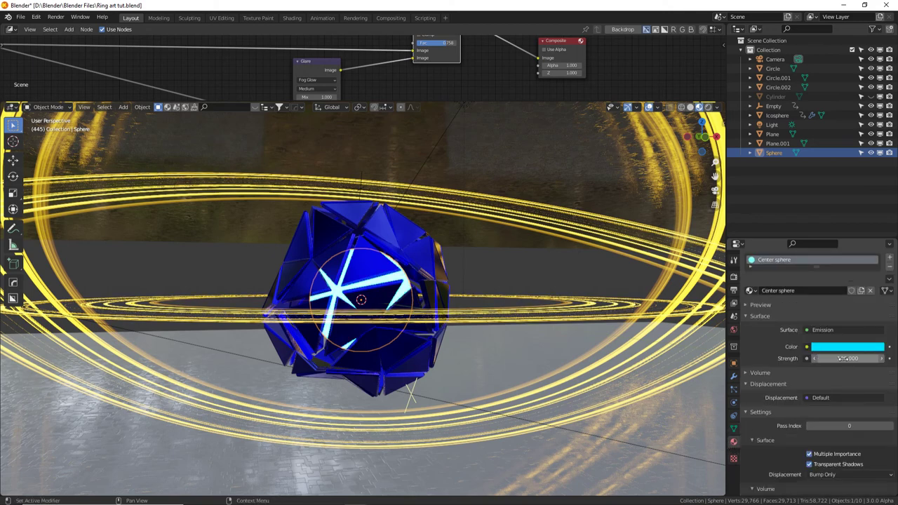
Select the camera and set its Depth of Field aperture F-Stop to 1.0.
{"action": "left_click", "coordinate": [411, 401]}
{"action": "middle_click_drag", "start_coordinate": [431, 386], "coordinate": [432, 374]}
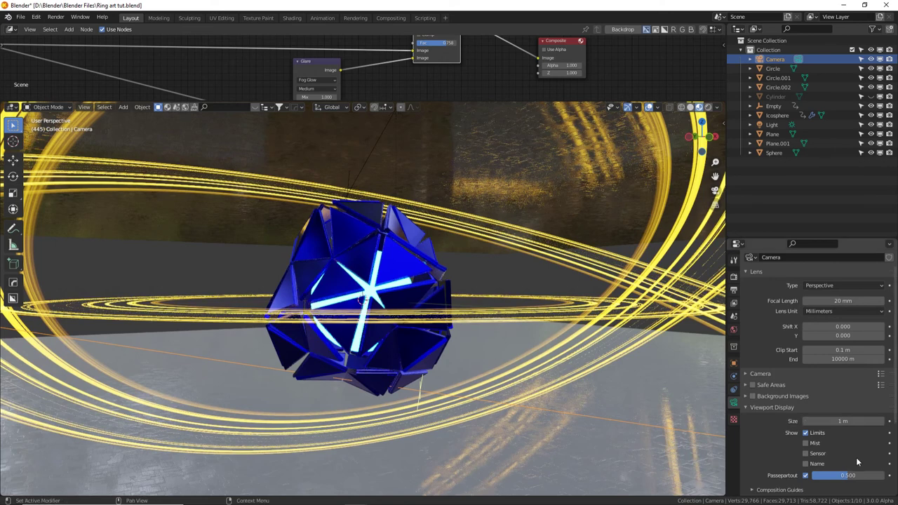
{"action": "scroll", "coordinate": [793, 344], "scroll_direction": "down", "scroll_amount": 4}
{"action": "scroll", "coordinate": [791, 345], "scroll_direction": "down", "scroll_amount": 1}
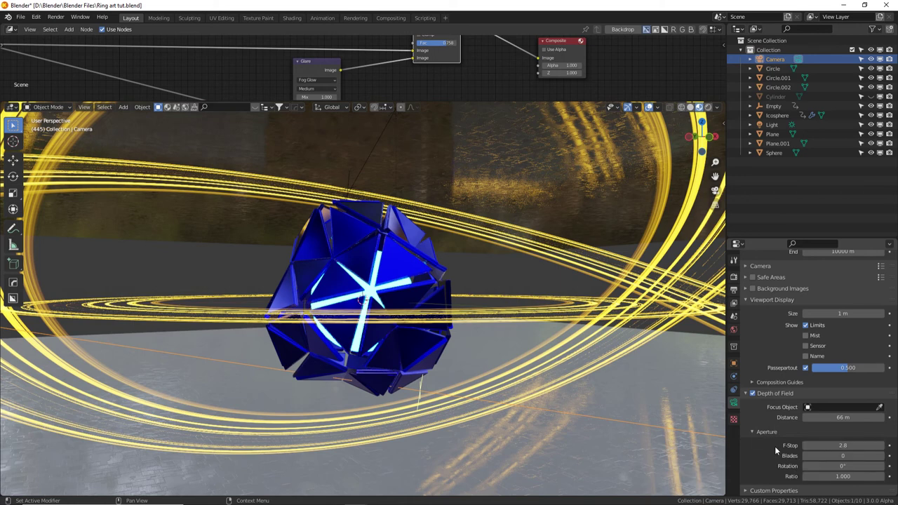
{"action": "left_click", "coordinate": [845, 445]}
{"action": "key", "text": "Return"}
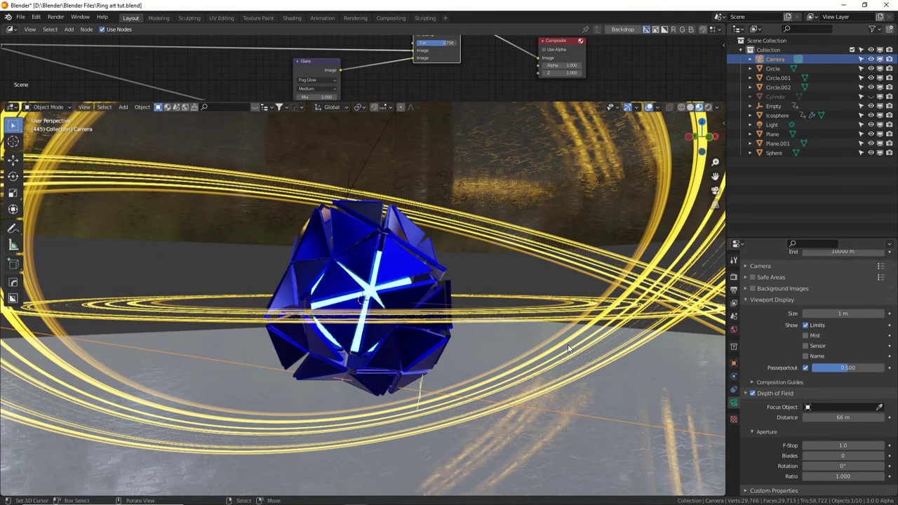
Look through the camera, select the upright ring around the core, and duplicate it in place.
{"action": "middle_click_drag", "start_coordinate": [526, 324], "coordinate": [387, 389]}
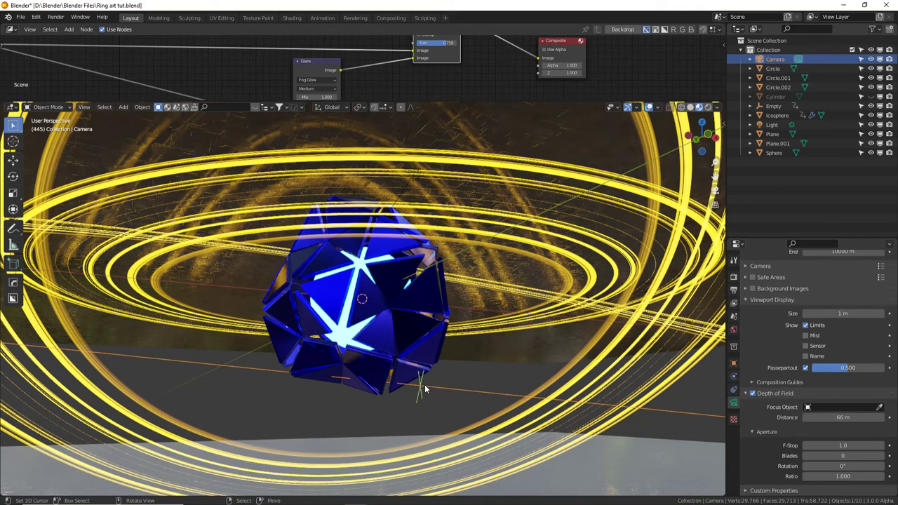
{"action": "key", "text": "KP_0"}
{"action": "left_click", "coordinate": [446, 373]}
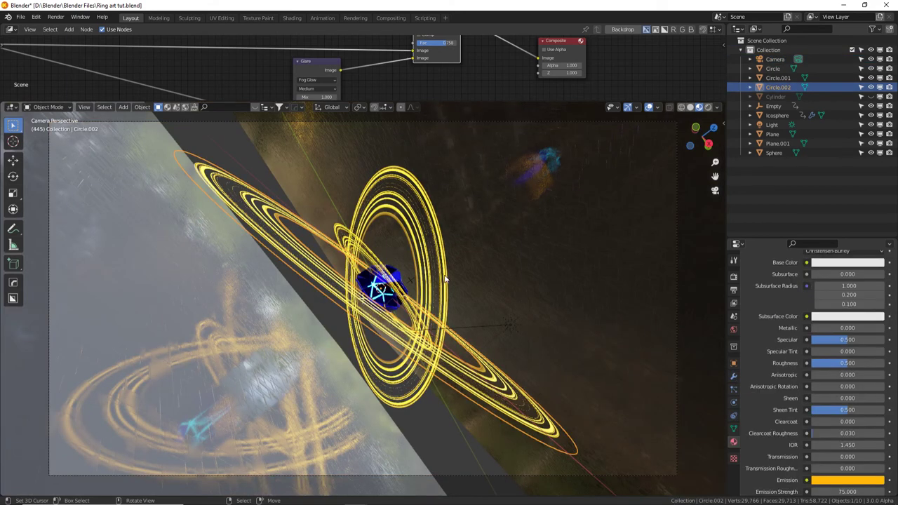
{"action": "left_click", "coordinate": [435, 303]}
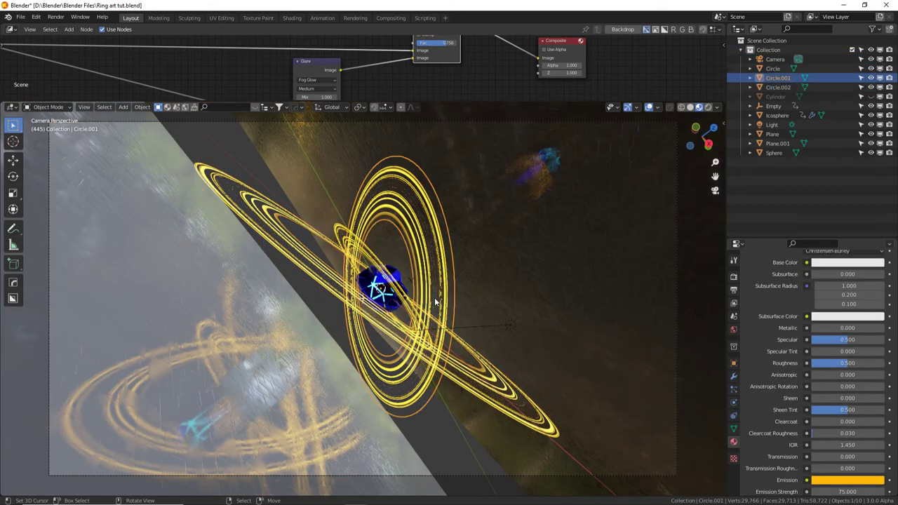
{"action": "key", "text": "shift+d"}
{"action": "right_click", "coordinate": [455, 323]}
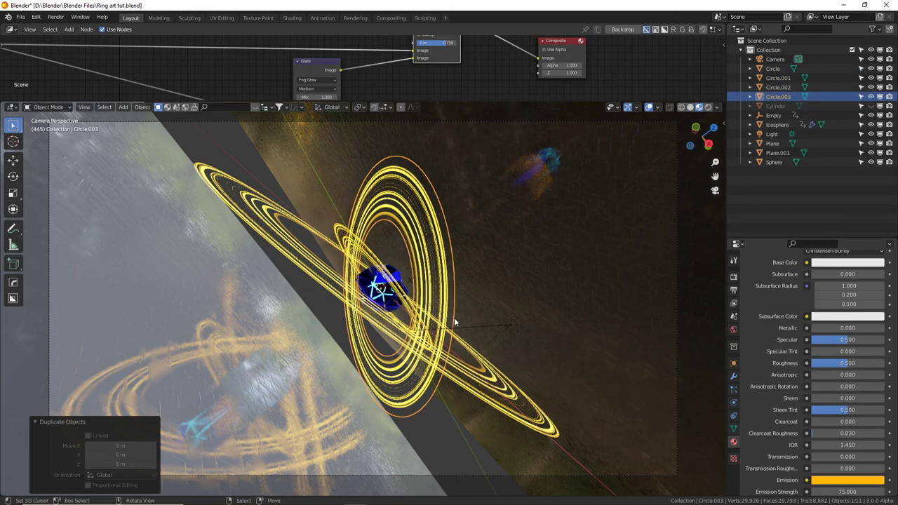
Tilt the duplicated ring with free trackball rotations and a view-axis turn of about -35.6°, so it crosses the other rings.
{"action": "key", "text": "r"}
{"action": "key", "text": "r"}
{"action": "left_click", "coordinate": [531, 283]}
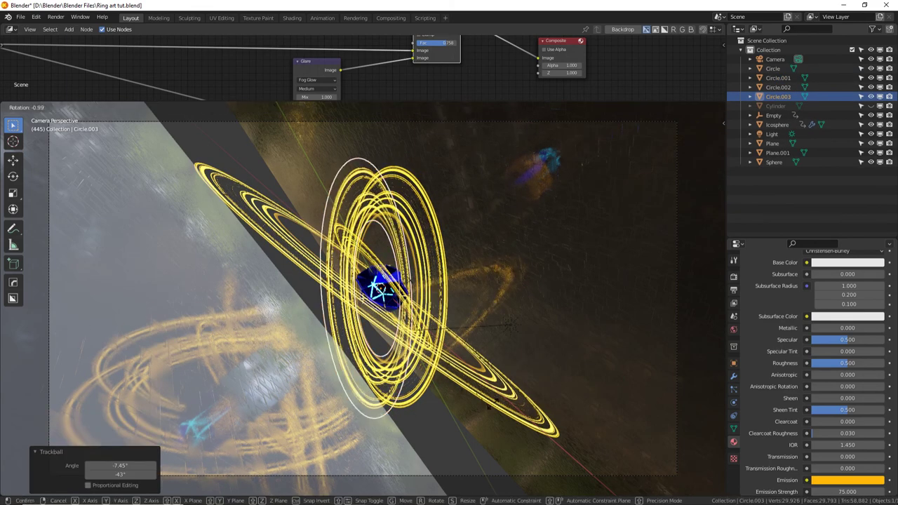
{"action": "key", "text": "r"}
{"action": "left_click", "coordinate": [412, 293]}
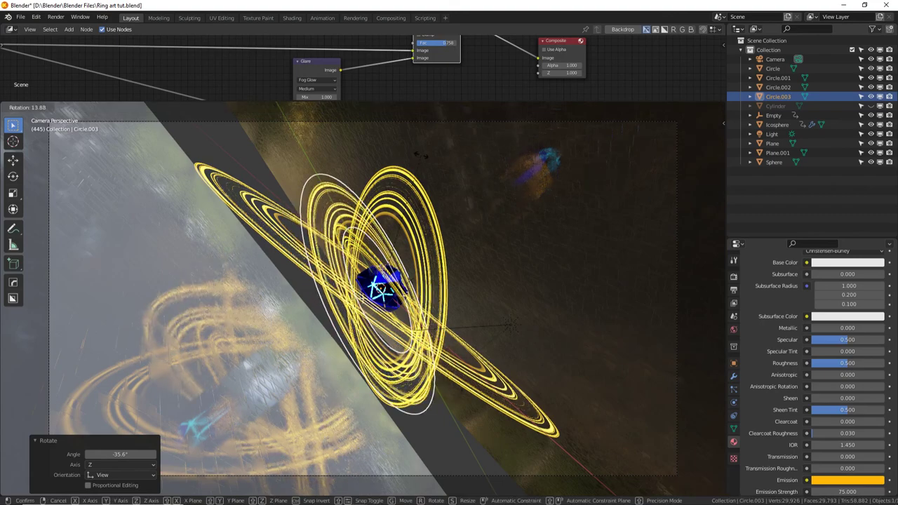
{"action": "key", "text": "r"}
{"action": "key", "text": "r"}
{"action": "left_click", "coordinate": [415, 295]}
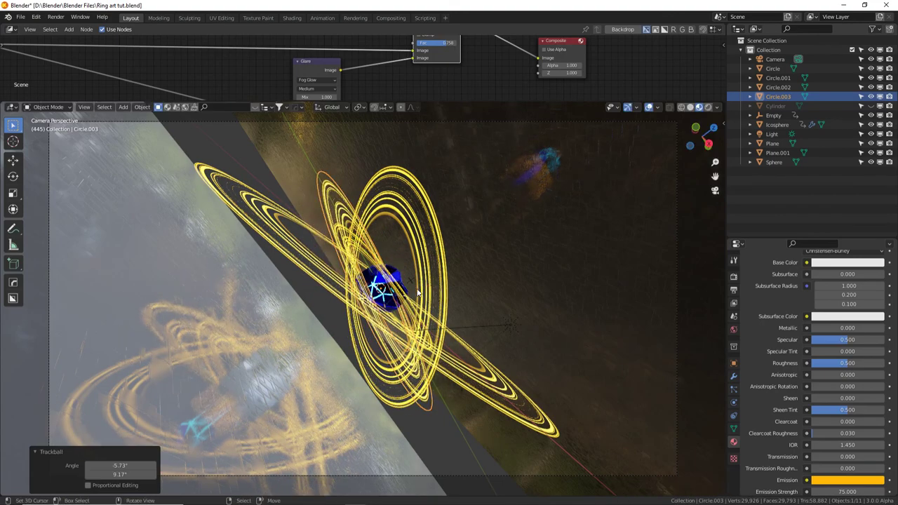
Scale the duplicated ring up by about 2.84 so it passes close to the camera, and adjust its tilt slightly.
{"action": "key", "text": "s"}
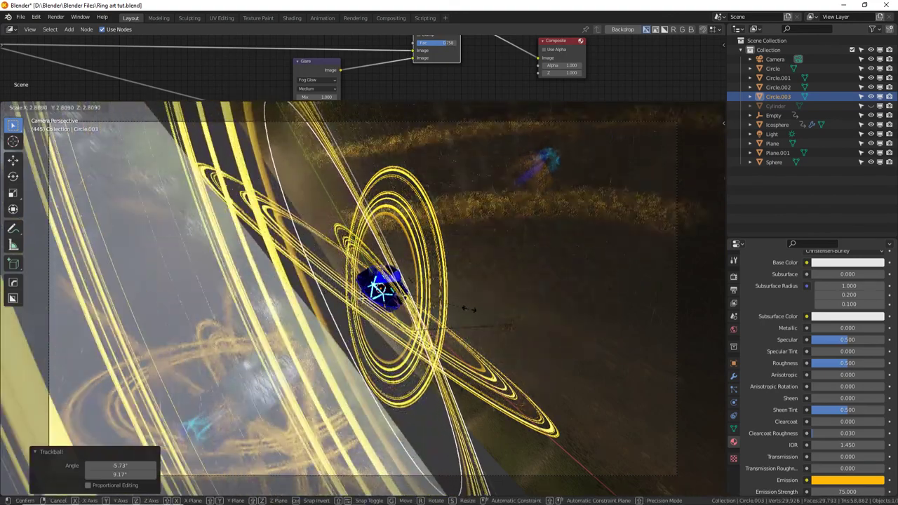
{"action": "left_click", "coordinate": [468, 309]}
{"action": "key", "text": "r"}
{"action": "key", "text": "r"}
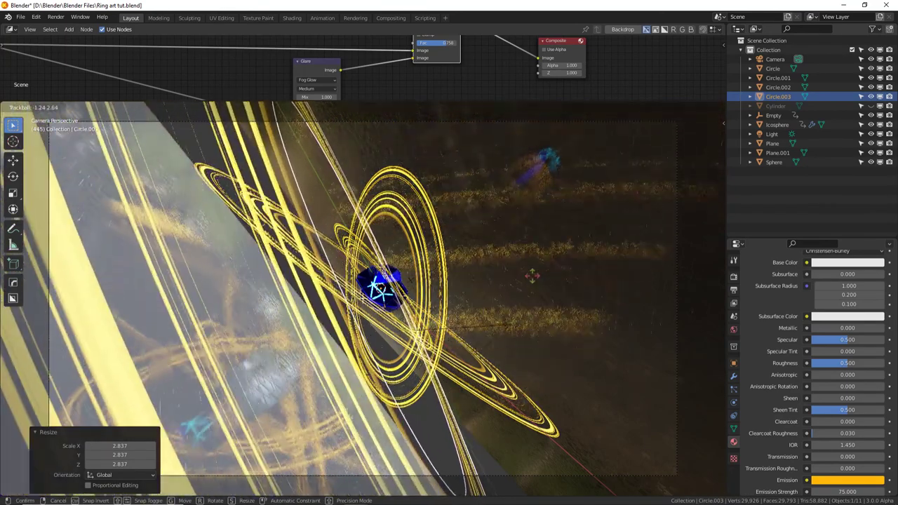
{"action": "left_click", "coordinate": [387, 300]}
Select the camera and set its Clip Start to 0.001 m.
{"action": "left_click", "coordinate": [48, 349]}
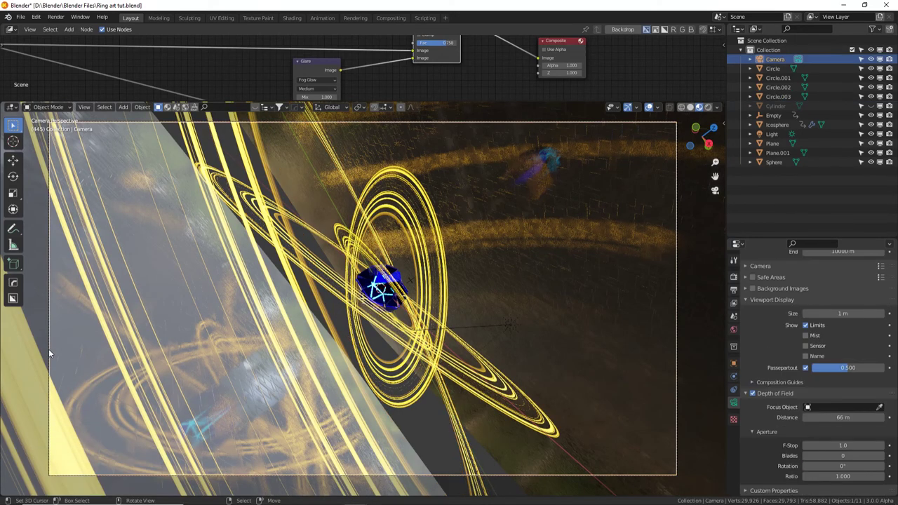
{"action": "scroll", "coordinate": [816, 361], "scroll_direction": "up", "scroll_amount": 4}
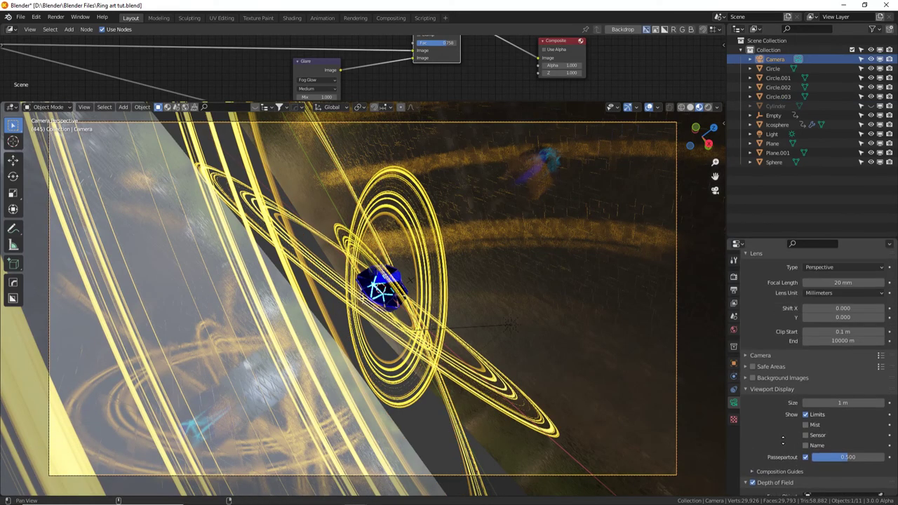
{"action": "scroll", "coordinate": [814, 354], "scroll_direction": "up", "scroll_amount": 1}
{"action": "left_click", "coordinate": [825, 367]}
{"action": "type", "text": "0.001"}
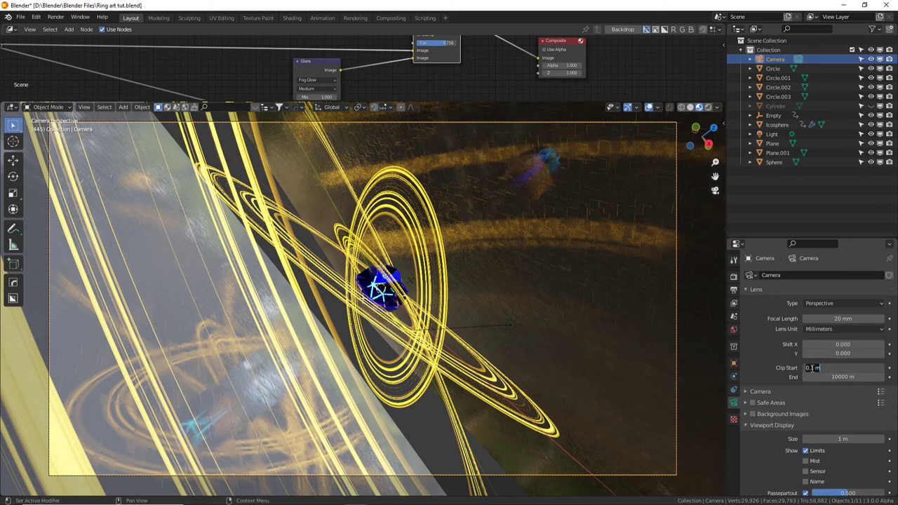
{"action": "key", "text": "Return"}
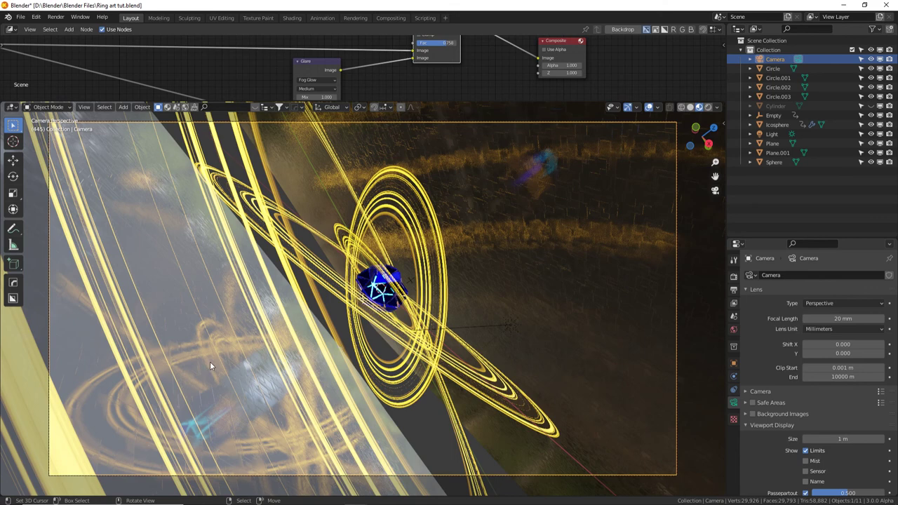
Bring up the render result and switch from Slot 2 to Slot 1 to compare the two renders.
{"action": "left_click", "coordinate": [315, 363]}
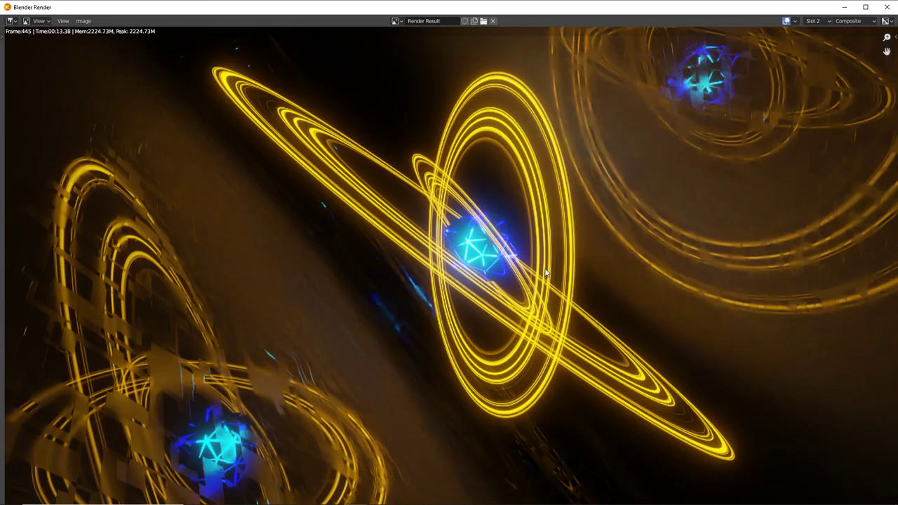
{"action": "left_click", "coordinate": [814, 21]}
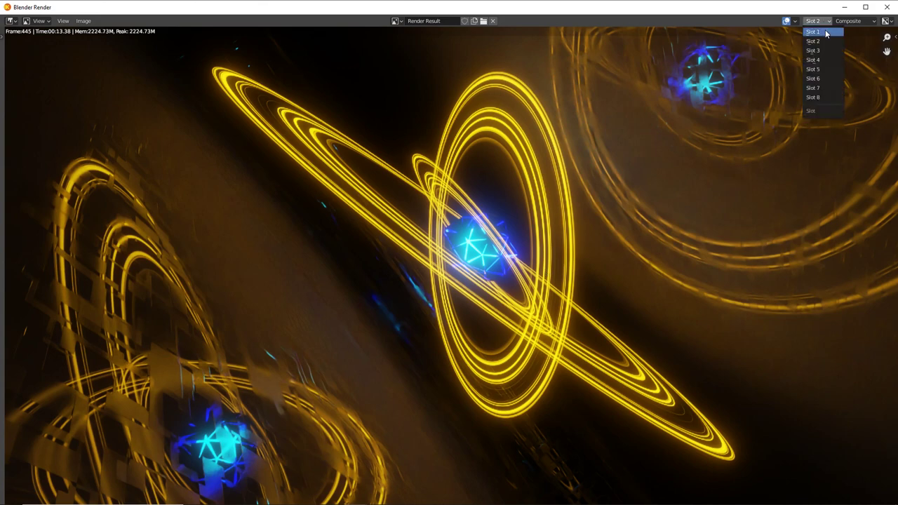
{"action": "left_click", "coordinate": [825, 33]}
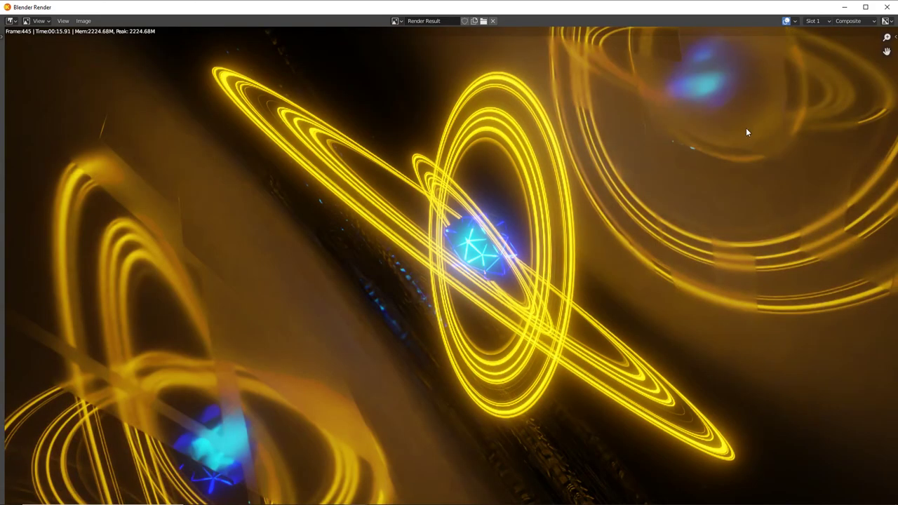